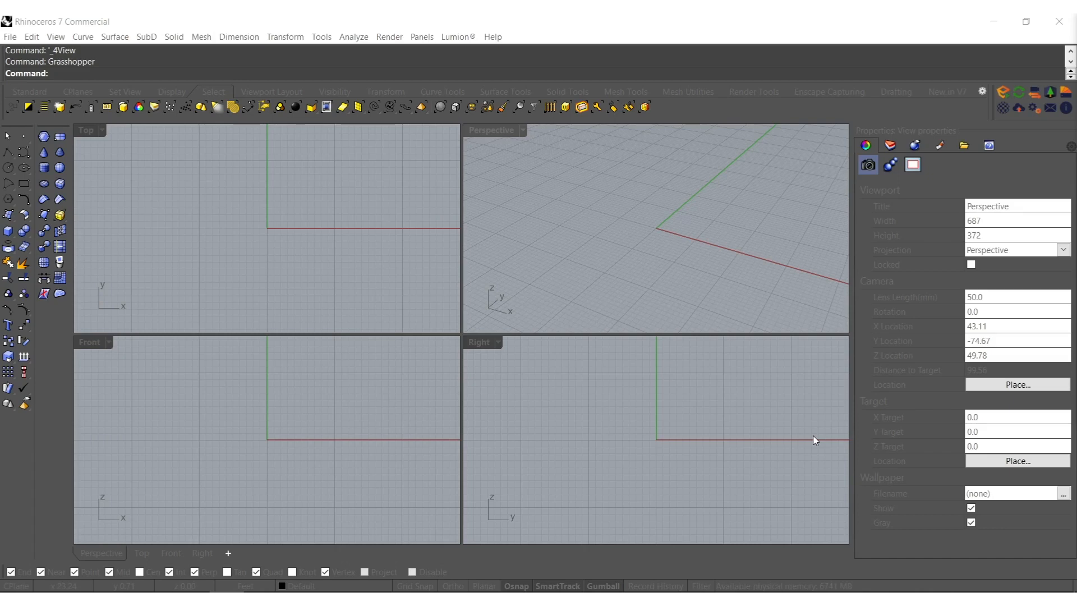
- Maximize the Perspective viewport and open Grasshopper
{"action": "double_click", "coordinate": [483, 128]}
{"action": "right_click_drag", "start_coordinate": [497, 334], "coordinate": [238, 355], "text": "shift"}
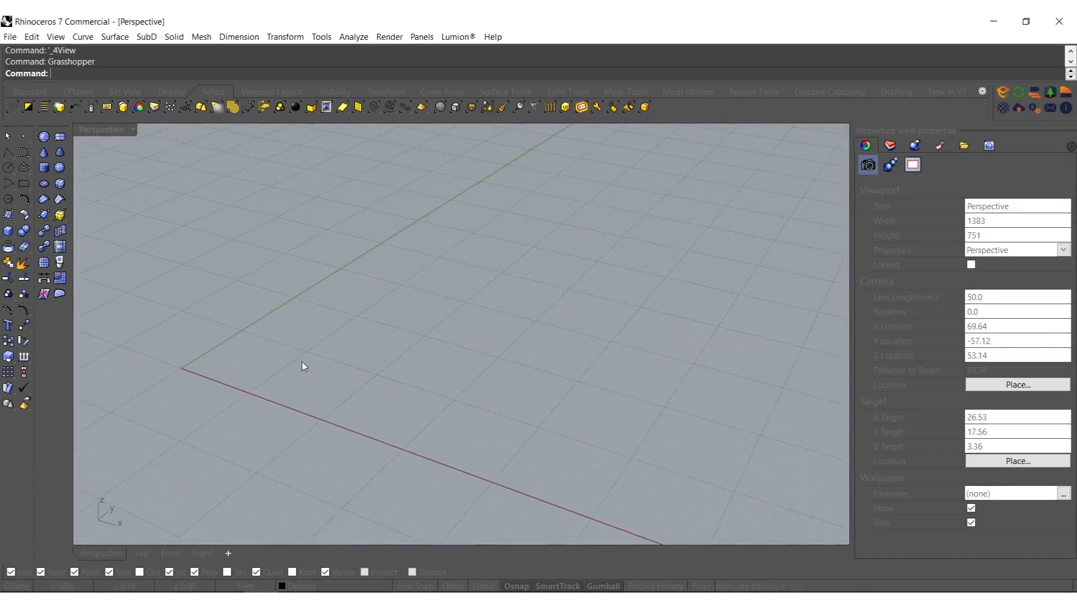
{"action": "type", "text": "Grasshopper"}
{"action": "key", "text": "Return"}
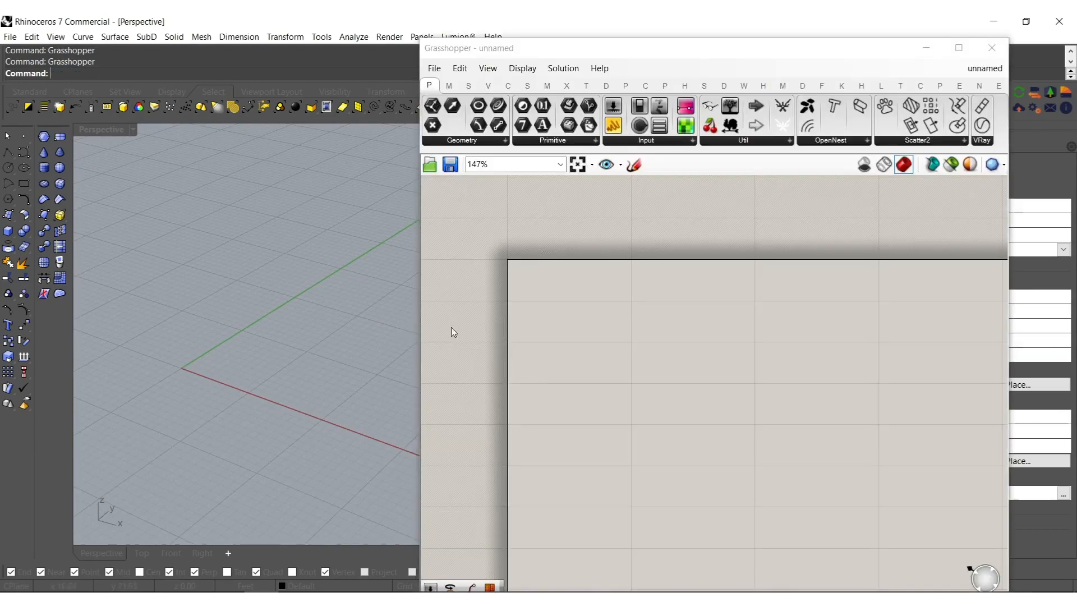
- Add a Sphere component to the Grasshopper canvas
{"action": "double_click", "coordinate": [584, 352]}
{"action": "type", "text": "sphere"}
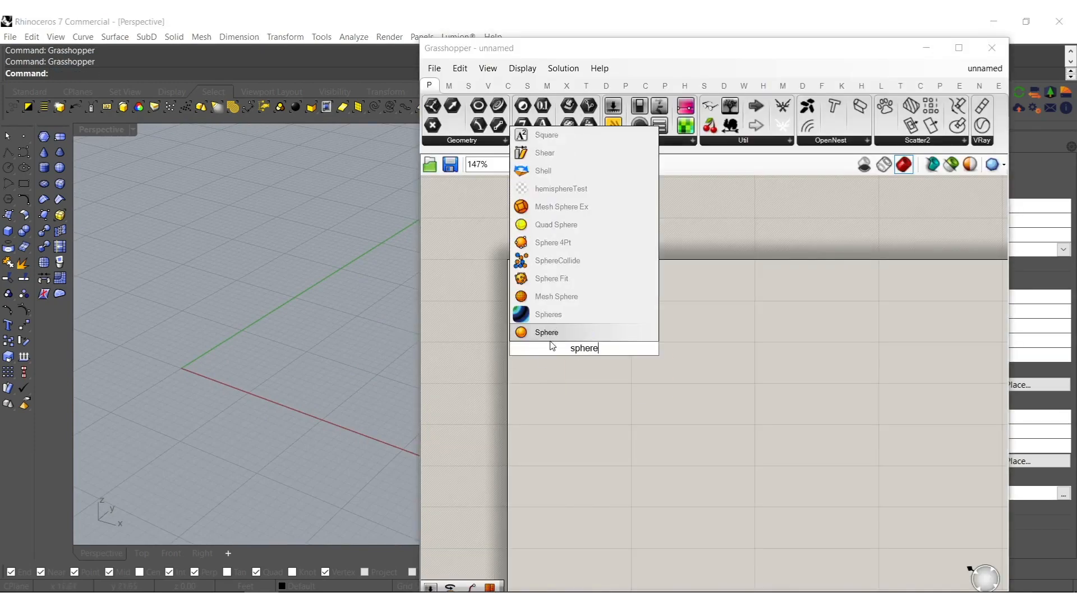
{"action": "key", "text": "Return"}
{"action": "left_click_drag", "start_coordinate": [584, 349], "coordinate": [648, 351]}
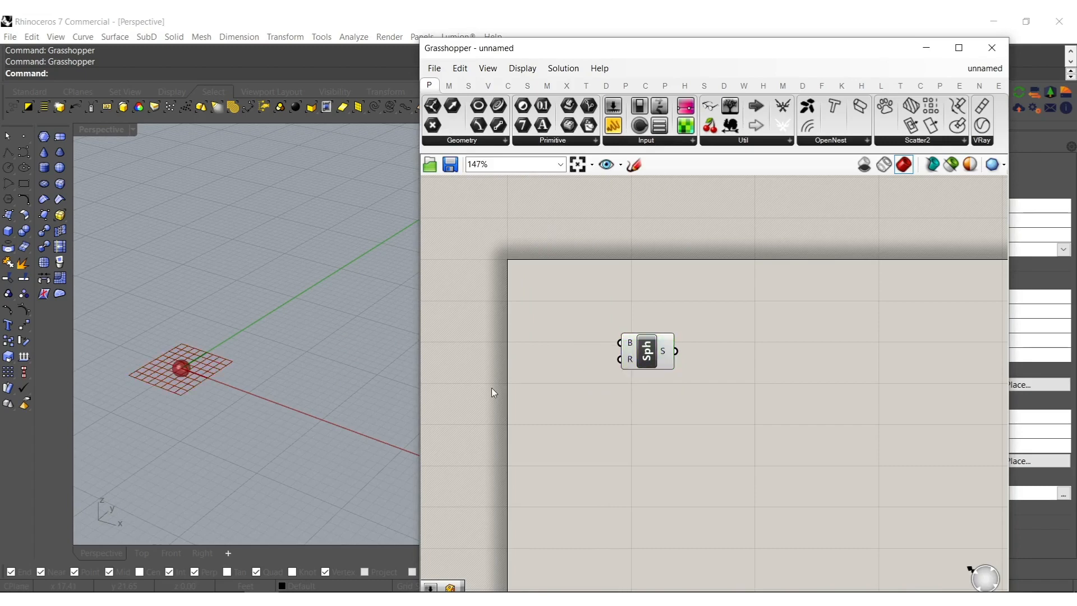
- Add a number slider of 15 and connect it to the Sphere's radius input
{"action": "double_click", "coordinate": [492, 387]}
{"action": "type", "text": "15"}
{"action": "key", "text": "Return"}
{"action": "scroll", "coordinate": [653, 389], "scroll_direction": "up", "scroll_amount": 3}
{"action": "left_click_drag", "start_coordinate": [613, 366], "coordinate": [554, 368]}
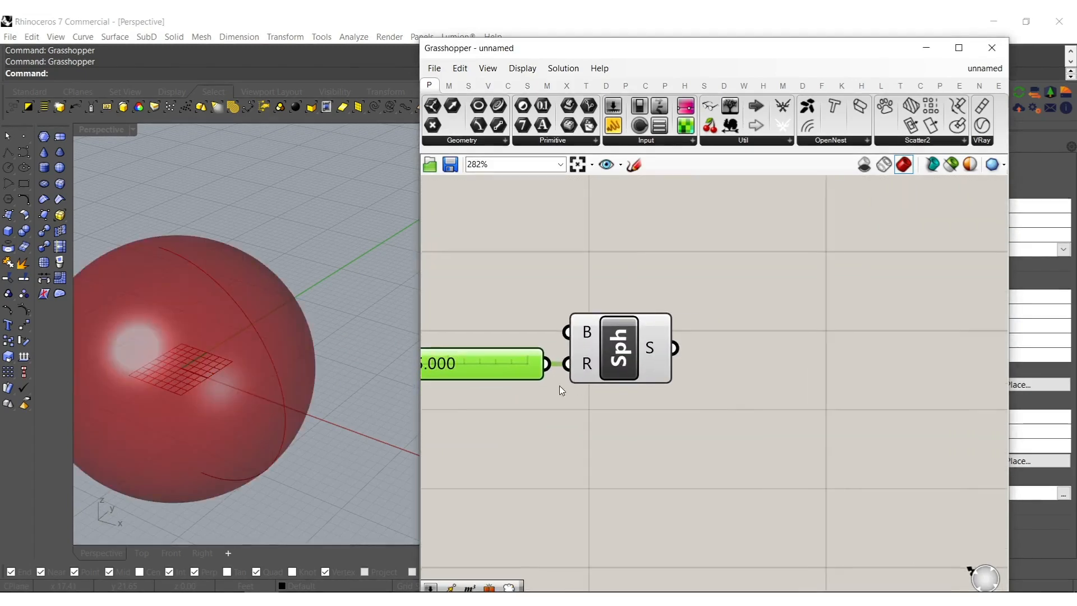
- Add a Populate Geometry component and connect the Sphere output to its geometry input
{"action": "double_click", "coordinate": [748, 400]}
{"action": "type", "text": "pop"}
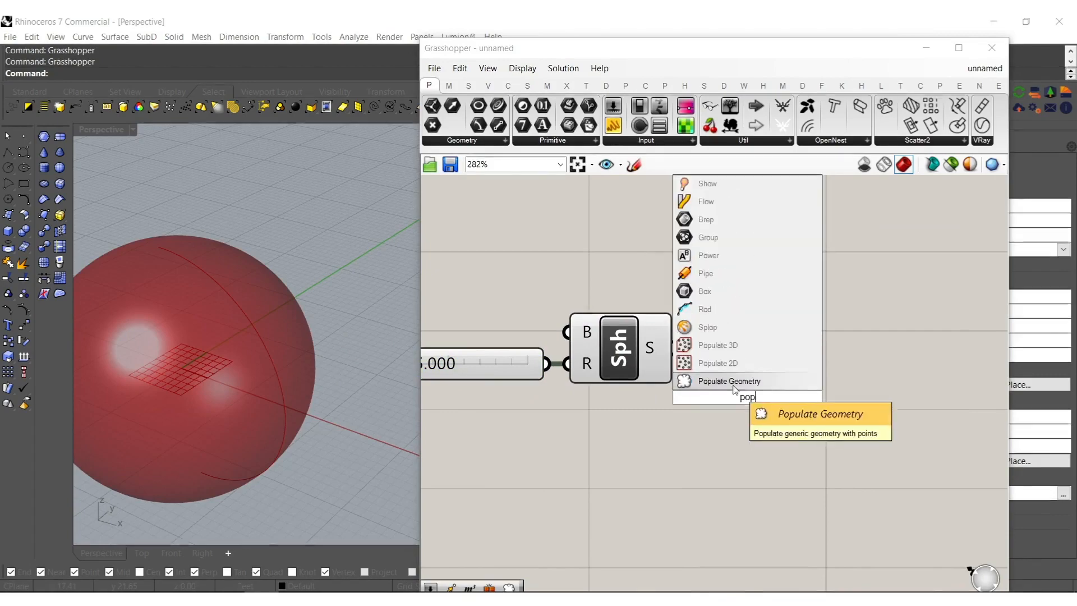
{"action": "left_click", "coordinate": [728, 377]}
{"action": "left_click_drag", "start_coordinate": [694, 353], "coordinate": [694, 351]}
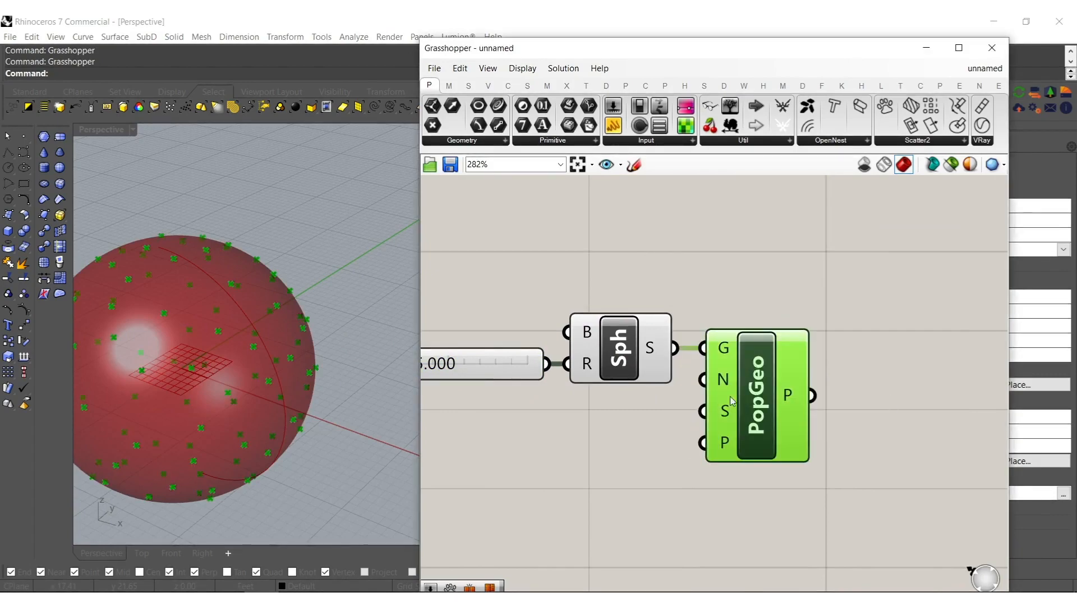
- Duplicate the Radius slider, Sphere and Populate Geometry components together below the originals
{"action": "scroll", "coordinate": [786, 378], "scroll_direction": "down", "scroll_amount": 4}
{"action": "left_click_drag", "start_coordinate": [801, 447], "coordinate": [579, 302]}
{"action": "right_click_drag", "start_coordinate": [742, 401], "coordinate": [707, 395]}
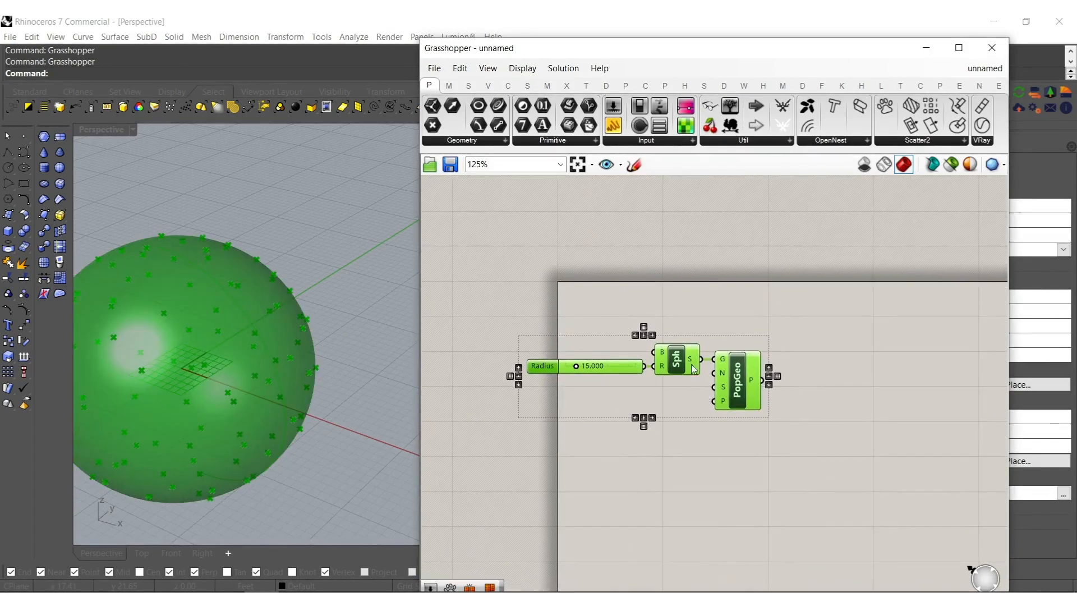
{"action": "scroll", "coordinate": [695, 393], "scroll_direction": "up", "scroll_amount": 3}
{"action": "scroll", "coordinate": [690, 314], "scroll_direction": "down", "scroll_amount": 3}
{"action": "left_click_drag", "start_coordinate": [674, 310], "coordinate": [735, 380], "text": "alt"}
{"action": "left_click", "coordinate": [744, 424]}
- Connect the first Populate Geometry's points to the copied Sphere's base input
{"action": "scroll", "coordinate": [715, 362], "scroll_direction": "up", "scroll_amount": 3}
{"action": "left_click_drag", "start_coordinate": [789, 299], "coordinate": [710, 365]}
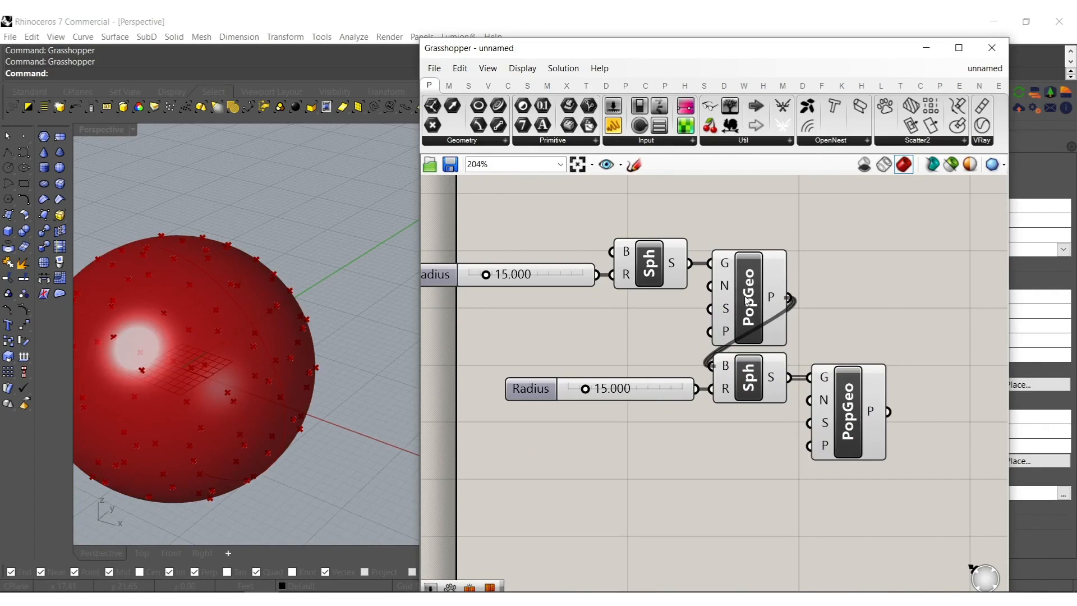
{"action": "right_click_drag", "start_coordinate": [684, 333], "coordinate": [721, 363]}
{"action": "right_click_drag", "start_coordinate": [168, 362], "coordinate": [228, 313], "text": "shift"}
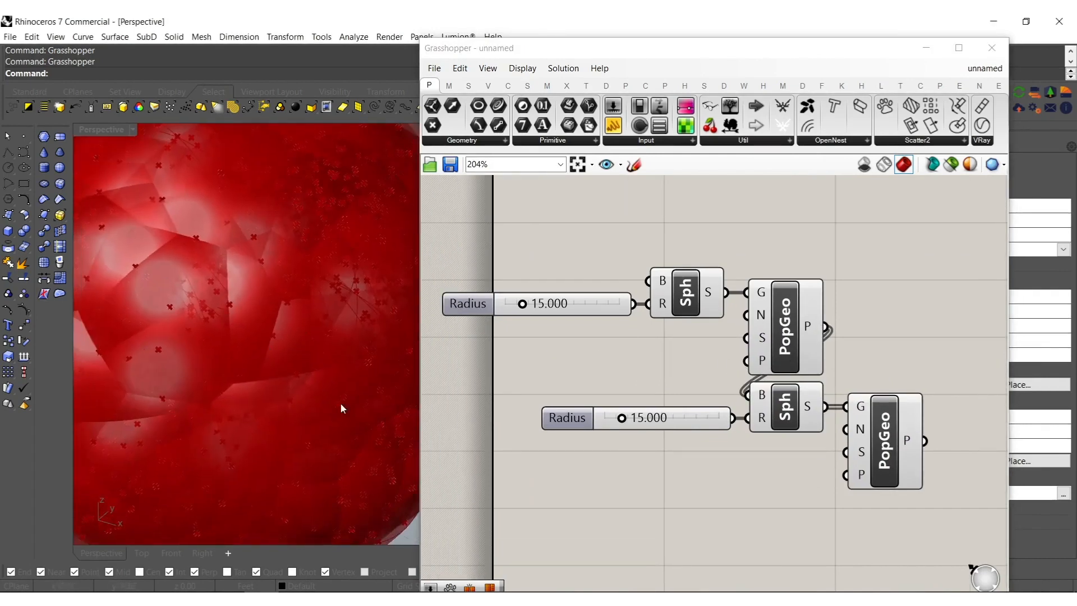
- Add a number slider of 5 and connect it to the first Populate Geometry's count input
{"action": "double_click", "coordinate": [662, 374]}
{"action": "type", "text": "5"}
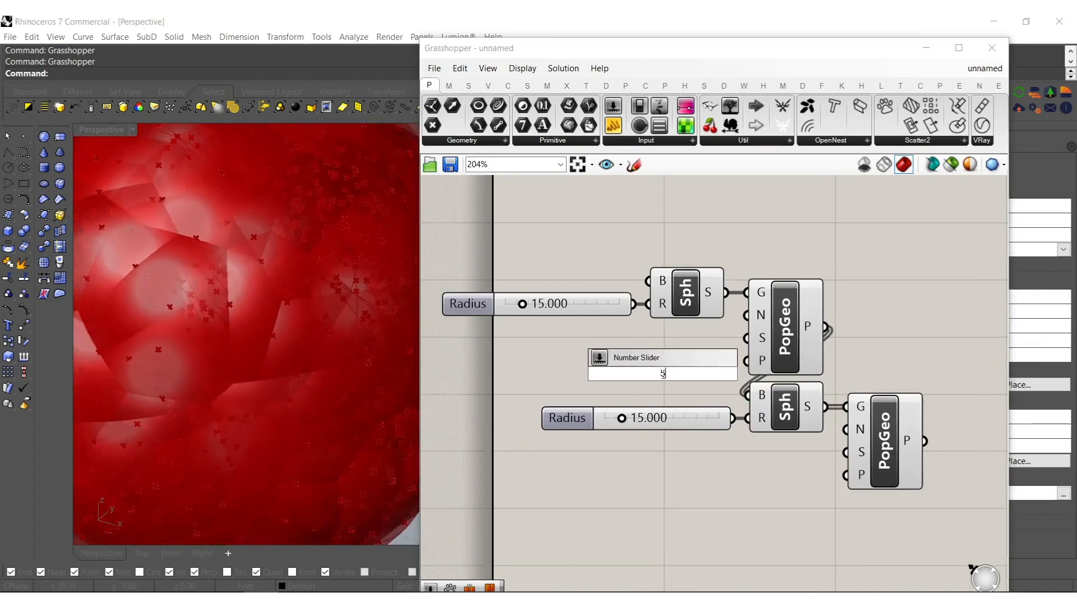
{"action": "key", "text": "Return"}
{"action": "left_click_drag", "start_coordinate": [750, 315], "coordinate": [707, 342]}
{"action": "left_click", "coordinate": [733, 377]}
{"action": "right_click_drag", "start_coordinate": [913, 436], "coordinate": [761, 394]}
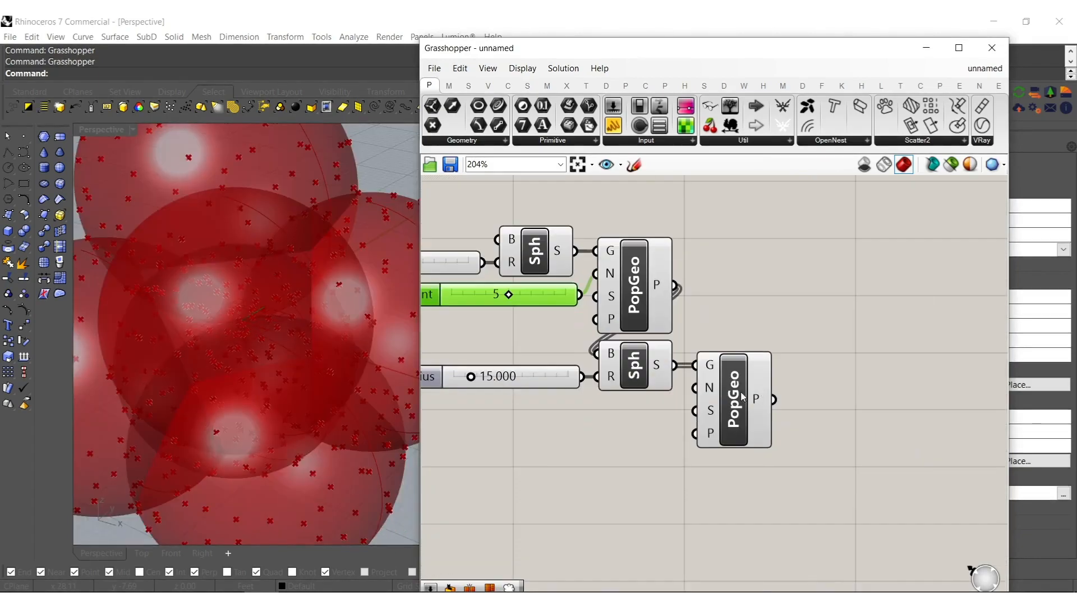
- Move the second Populate Geometry component away from the second Sphere to make room between them
{"action": "left_click_drag", "start_coordinate": [742, 397], "coordinate": [824, 400]}
{"action": "key", "text": "ctrl+z"}
{"action": "left_click", "coordinate": [636, 437]}
{"action": "left_click_drag", "start_coordinate": [744, 396], "coordinate": [848, 395]}
{"action": "left_click", "coordinate": [708, 394]}
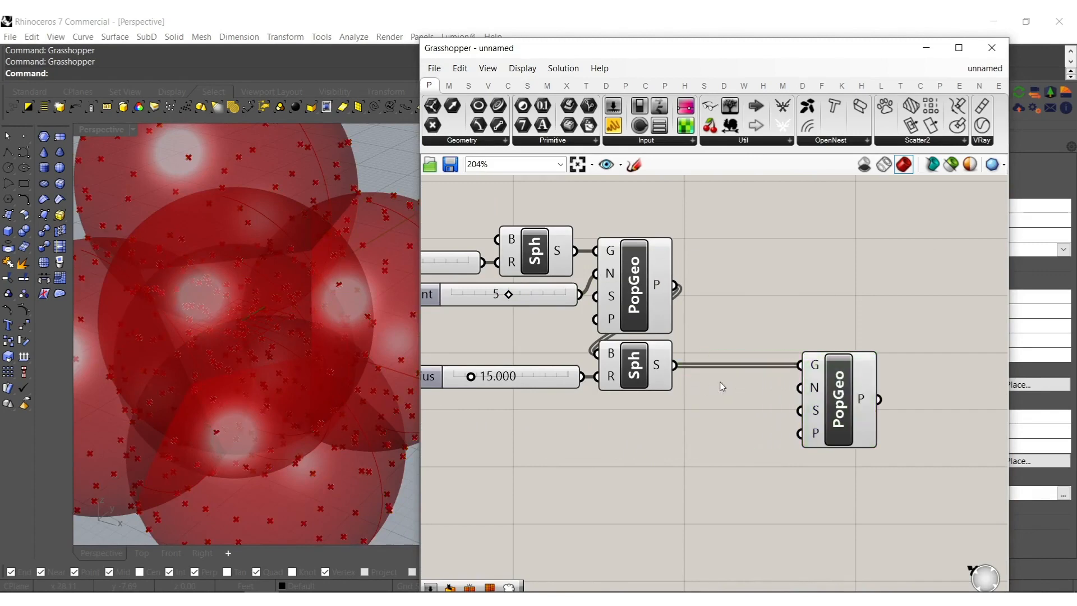
- Insert a Mesh Join component between the second Sphere and Populate Geometry, and flatten its mesh input
{"action": "double_click", "coordinate": [719, 382]}
{"action": "type", "text": "join"}
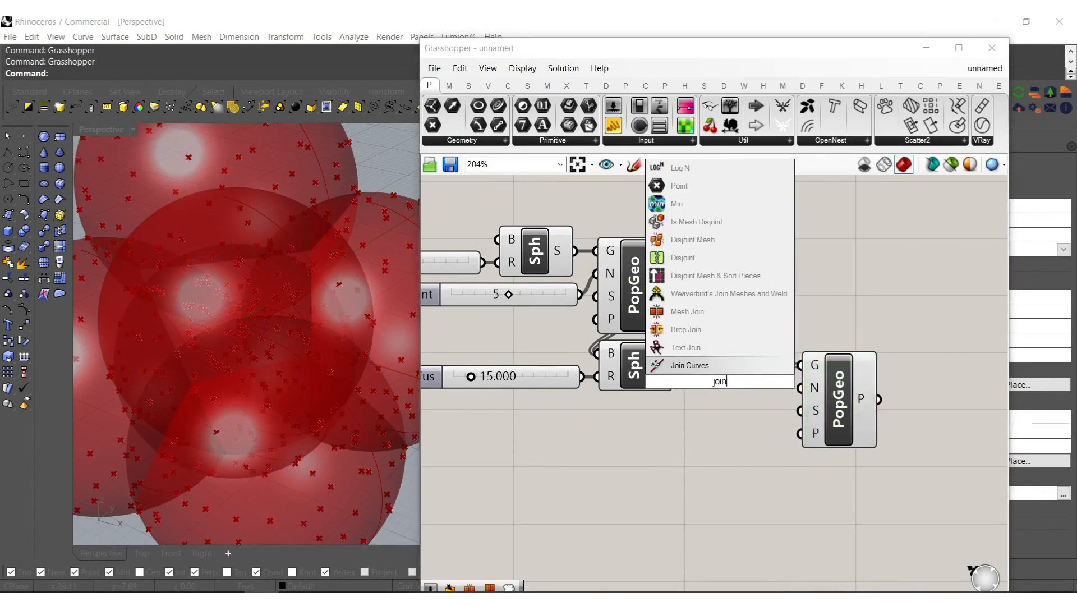
{"action": "left_click", "coordinate": [713, 313]}
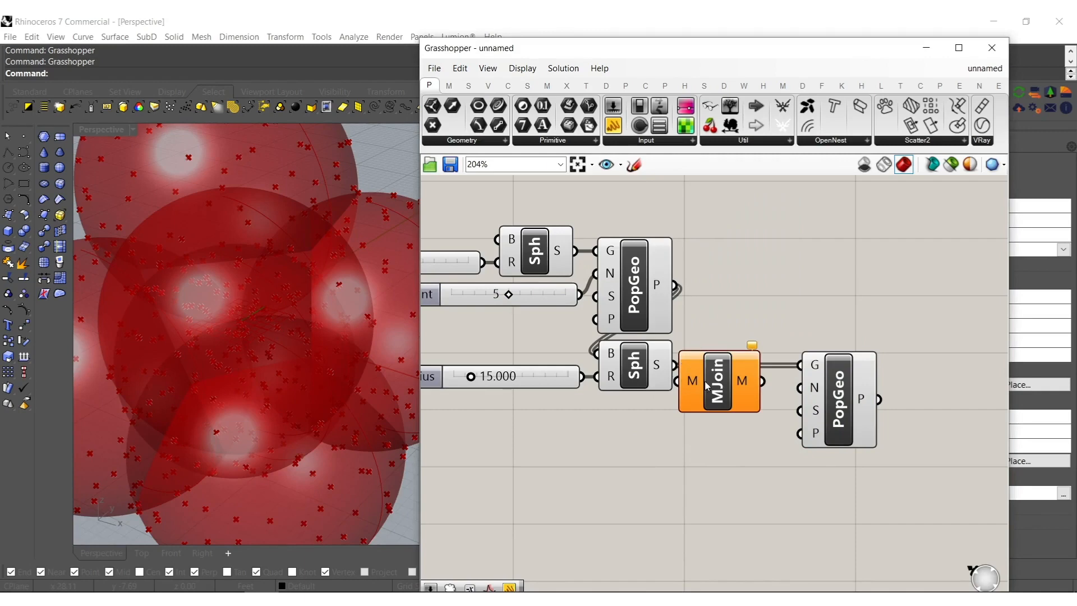
{"action": "left_click_drag", "start_coordinate": [696, 387], "coordinate": [709, 367]}
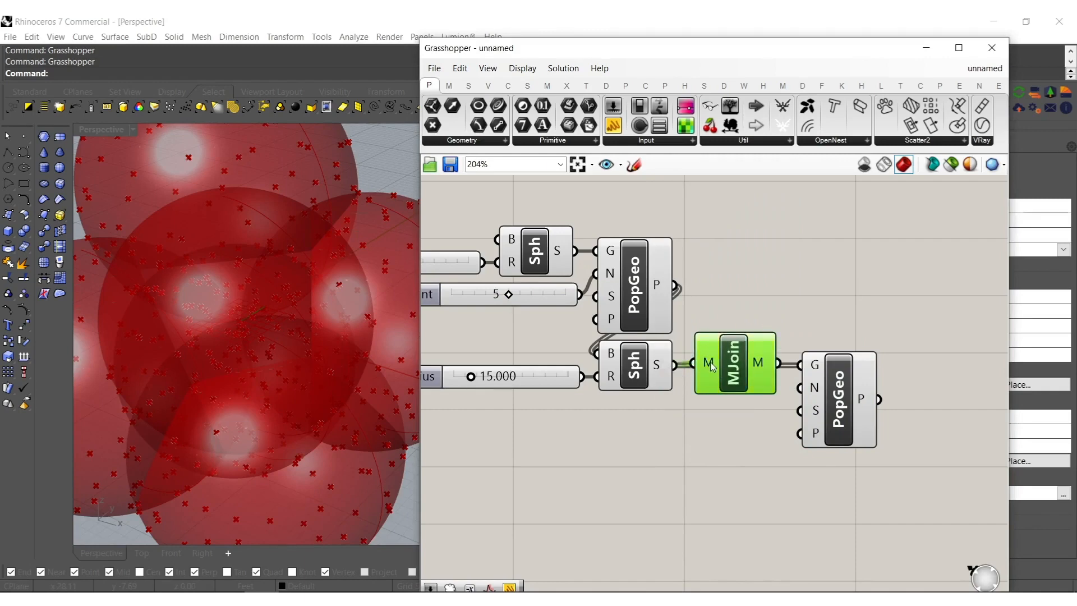
{"action": "right_click", "coordinate": [710, 363]}
{"action": "left_click", "coordinate": [757, 442]}
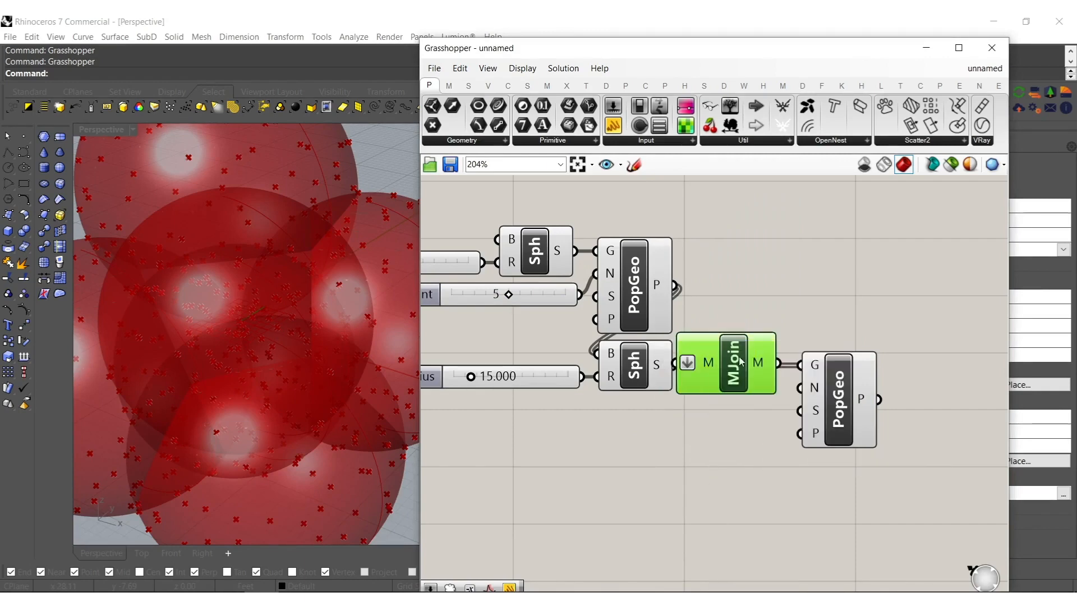
{"action": "left_click_drag", "start_coordinate": [745, 367], "coordinate": [746, 373]}
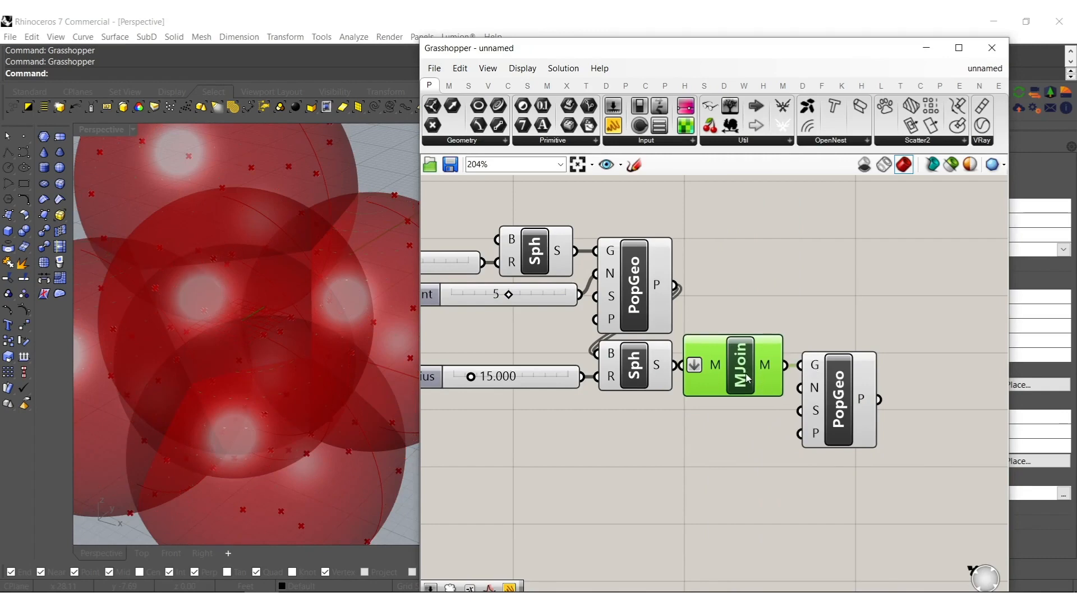
- Duplicate the second Sphere with its Radius slider and base the copy on the second Populate Geometry's points
{"action": "right_click_drag", "start_coordinate": [728, 441], "coordinate": [771, 436]}
{"action": "left_click", "coordinate": [670, 364]}
{"action": "left_click", "coordinate": [603, 380], "text": "shift"}
{"action": "scroll", "coordinate": [658, 366], "scroll_direction": "down", "scroll_amount": 3}
{"action": "left_click_drag", "start_coordinate": [668, 368], "coordinate": [813, 383], "text": "alt"}
{"action": "left_click", "coordinate": [857, 423]}
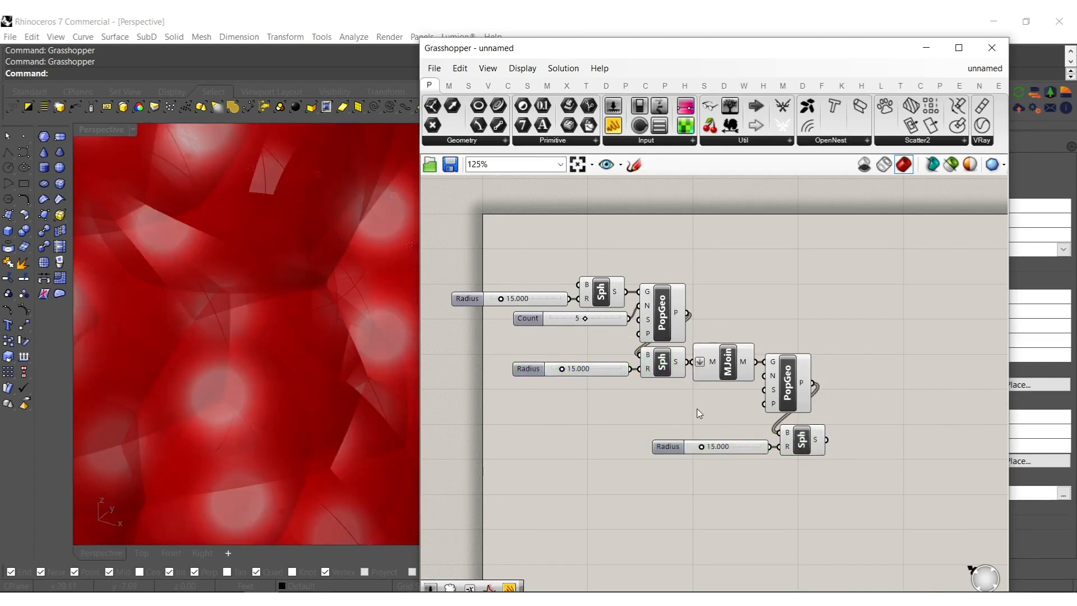
- Add a number slider of 25 and connect it to the second Populate Geometry's count input
{"action": "double_click", "coordinate": [696, 408]}
{"action": "type", "text": "25"}
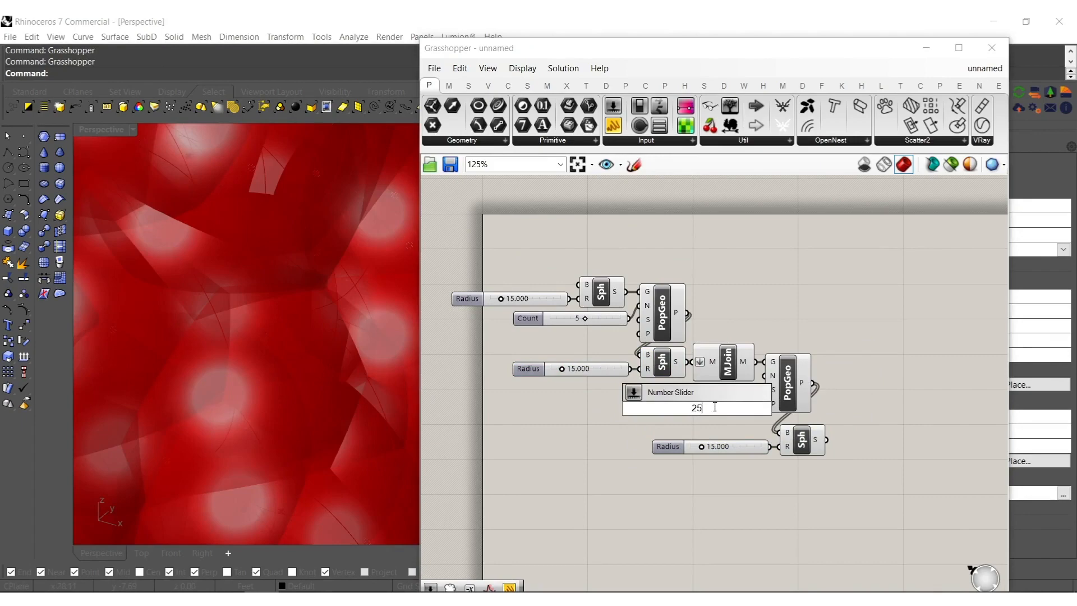
{"action": "key", "text": "Return"}
{"action": "scroll", "coordinate": [765, 391], "scroll_direction": "up", "scroll_amount": 2}
{"action": "left_click_drag", "start_coordinate": [750, 414], "coordinate": [729, 403]}
- Hide the preview of both Populate Geometry components, the second Sphere and Mesh Join, and inspect the remaining spheres
{"action": "right_click_drag", "start_coordinate": [719, 433], "coordinate": [786, 442]}
{"action": "left_click_drag", "start_coordinate": [787, 442], "coordinate": [565, 354]}
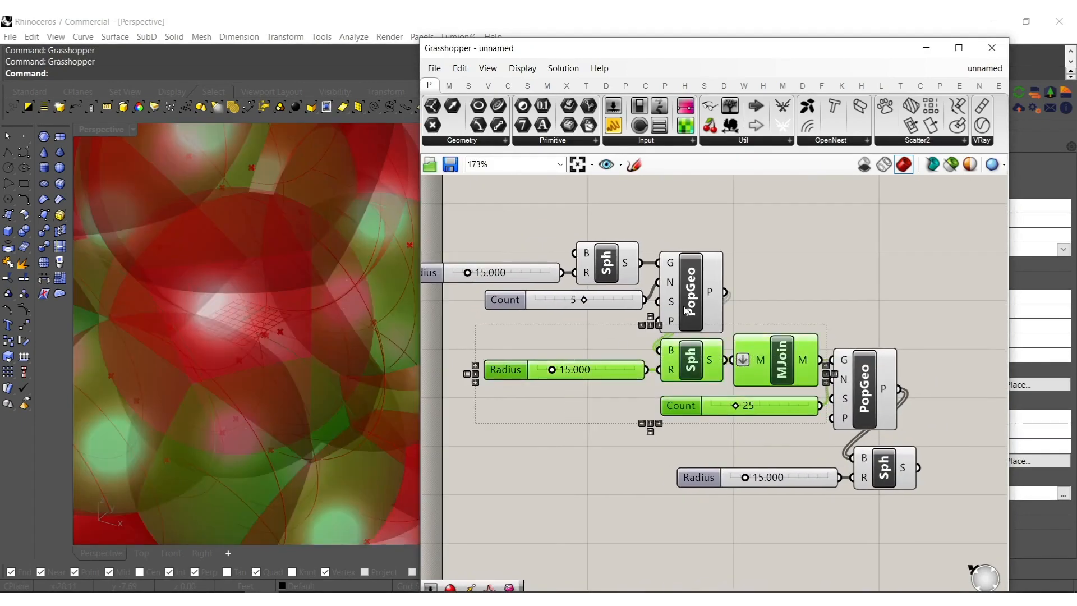
{"action": "left_click", "coordinate": [684, 309], "text": "shift"}
{"action": "left_click", "coordinate": [855, 367], "text": "shift"}
{"action": "middle_click", "coordinate": [858, 379]}
{"action": "left_click", "coordinate": [904, 339]}
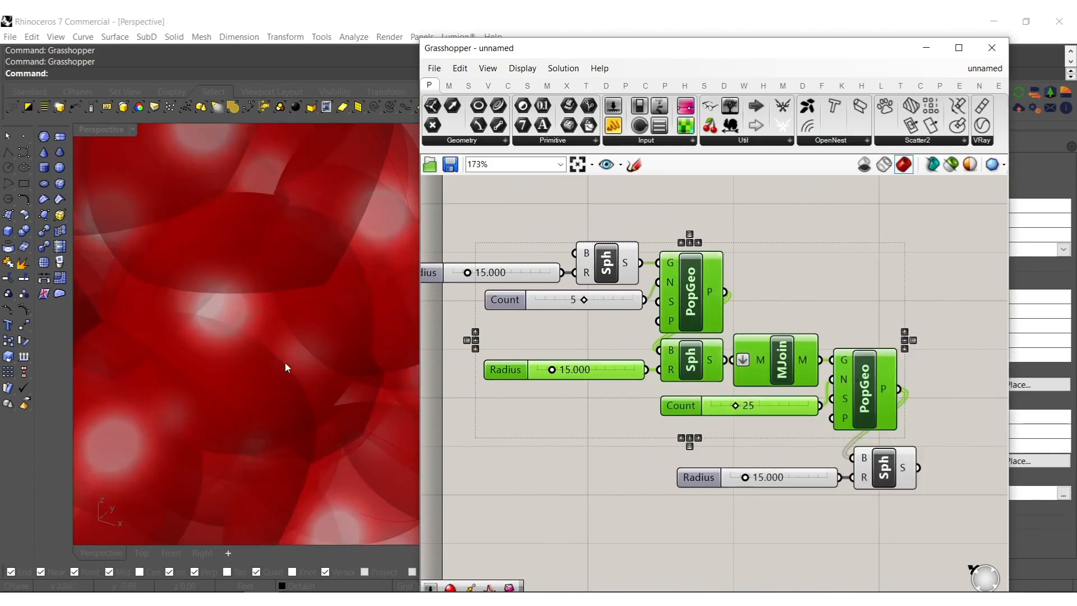
{"action": "scroll", "coordinate": [256, 258], "scroll_direction": "down", "scroll_amount": 9}
{"action": "right_click_drag", "start_coordinate": [297, 335], "coordinate": [309, 273]}
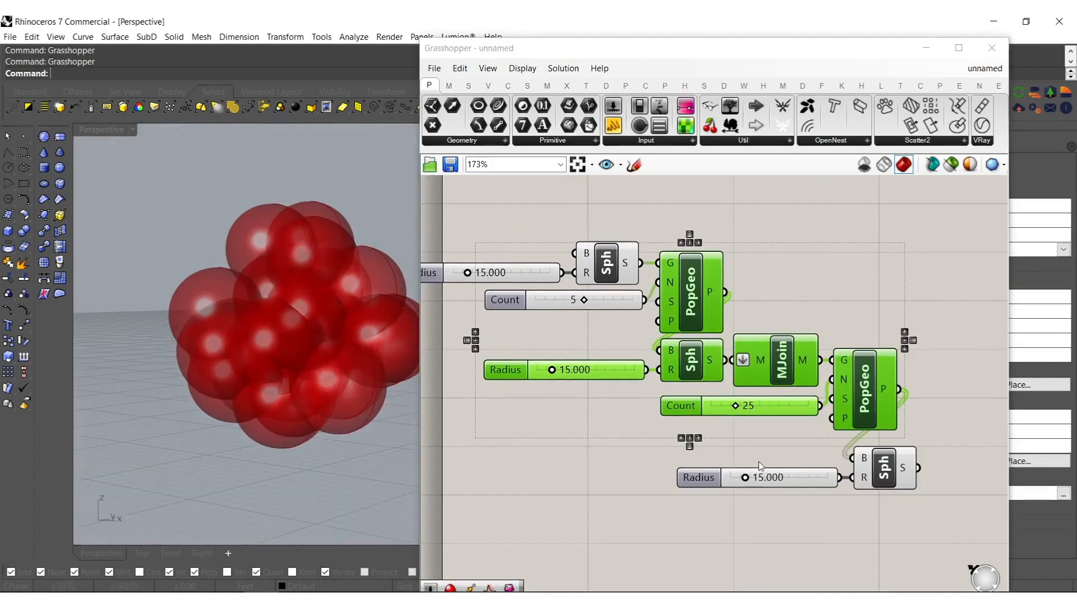
{"action": "scroll", "coordinate": [735, 480], "scroll_direction": "up", "scroll_amount": 3}
{"action": "scroll", "coordinate": [743, 472], "scroll_direction": "down", "scroll_amount": 3}
- Add a Jitter component below the last Sphere's Radius slider
{"action": "left_click", "coordinate": [754, 505]}
{"action": "double_click", "coordinate": [754, 505]}
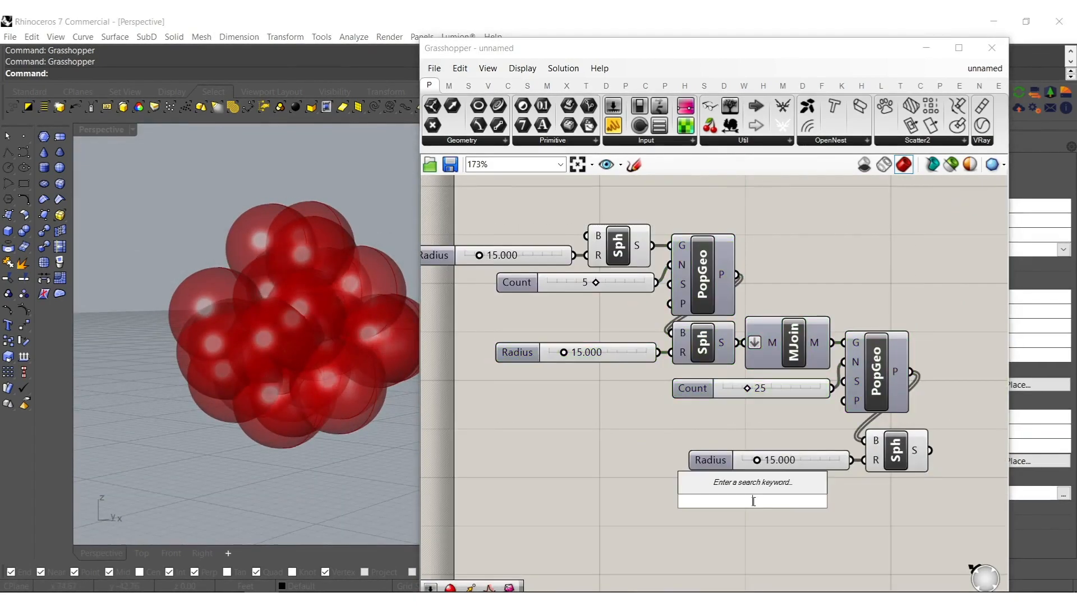
{"action": "type", "text": "jo"}
{"action": "key", "text": "BackSpace"}
{"action": "type", "text": "itt"}
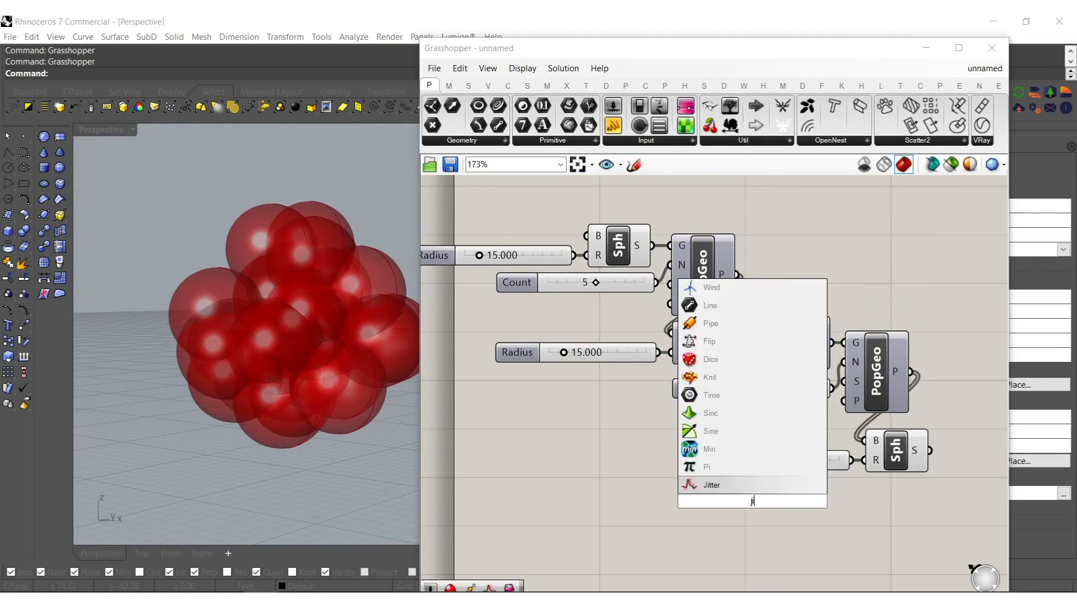
{"action": "left_click", "coordinate": [734, 484]}
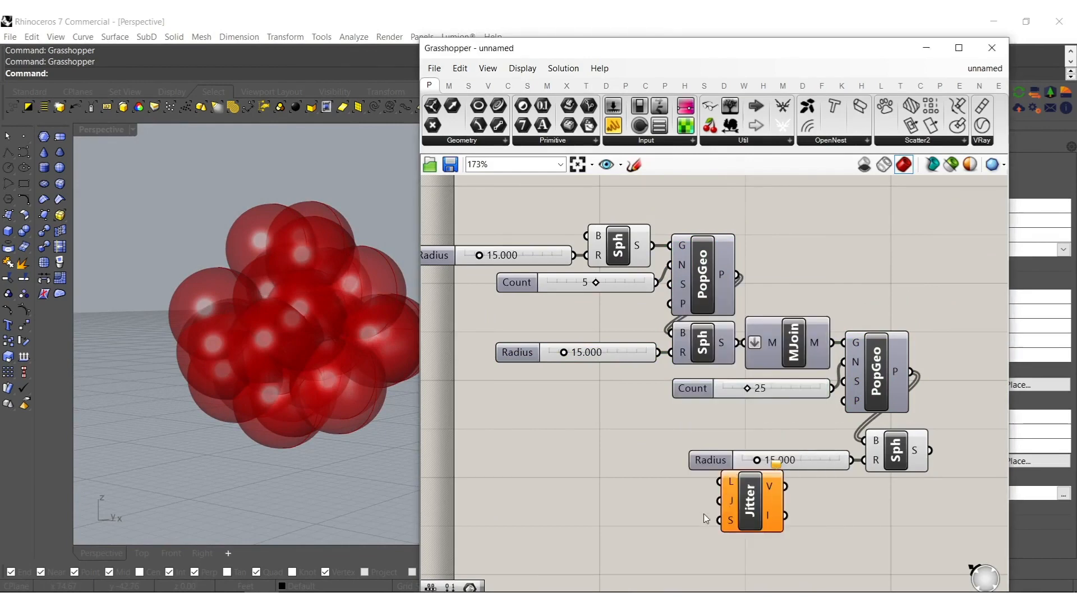
- Add a Range component beside Jitter and connect the Count slider of 25 to its steps input
{"action": "double_click", "coordinate": [672, 512]}
{"action": "type", "text": "range"}
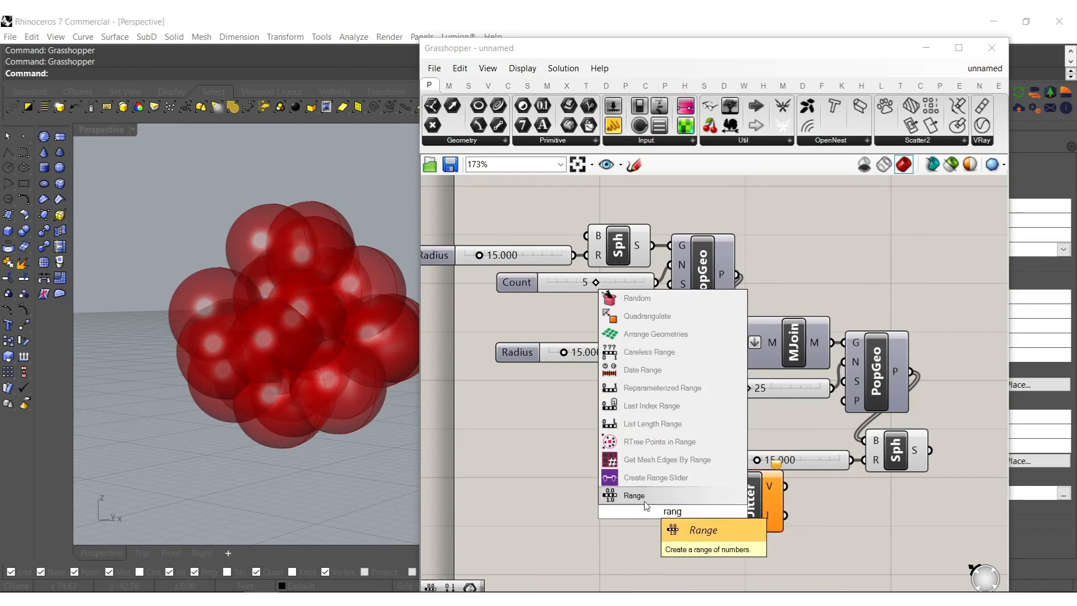
{"action": "key", "text": "Return"}
{"action": "left_click_drag", "start_coordinate": [638, 524], "coordinate": [844, 400]}
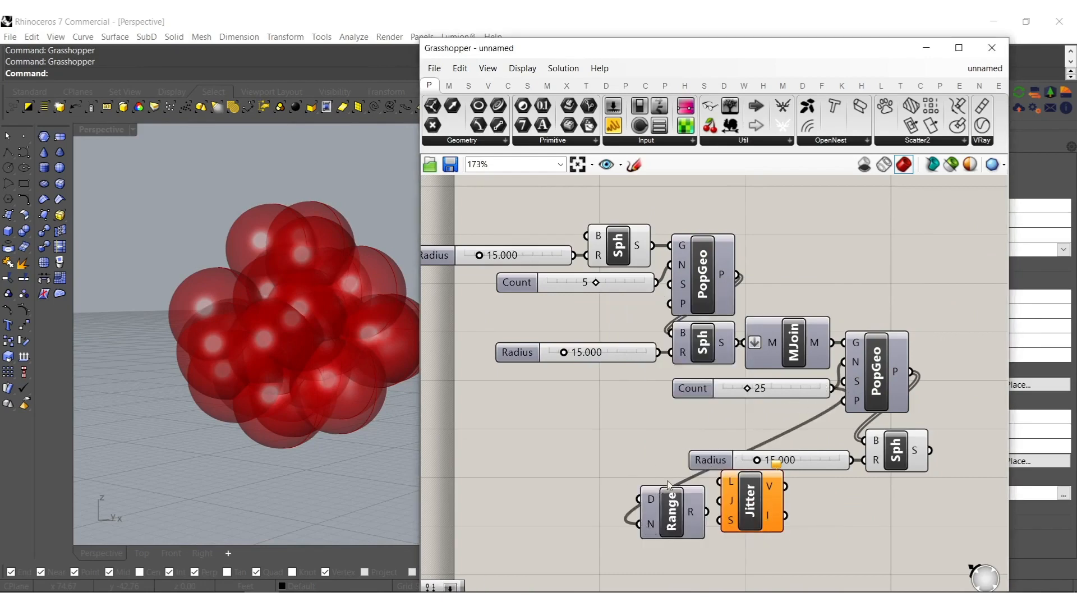
- Add a Construct Domain component and use a copy of the Radius slider, set to 10.225, for its domain end
{"action": "double_click", "coordinate": [549, 503]}
{"action": "type", "text": "doma"}
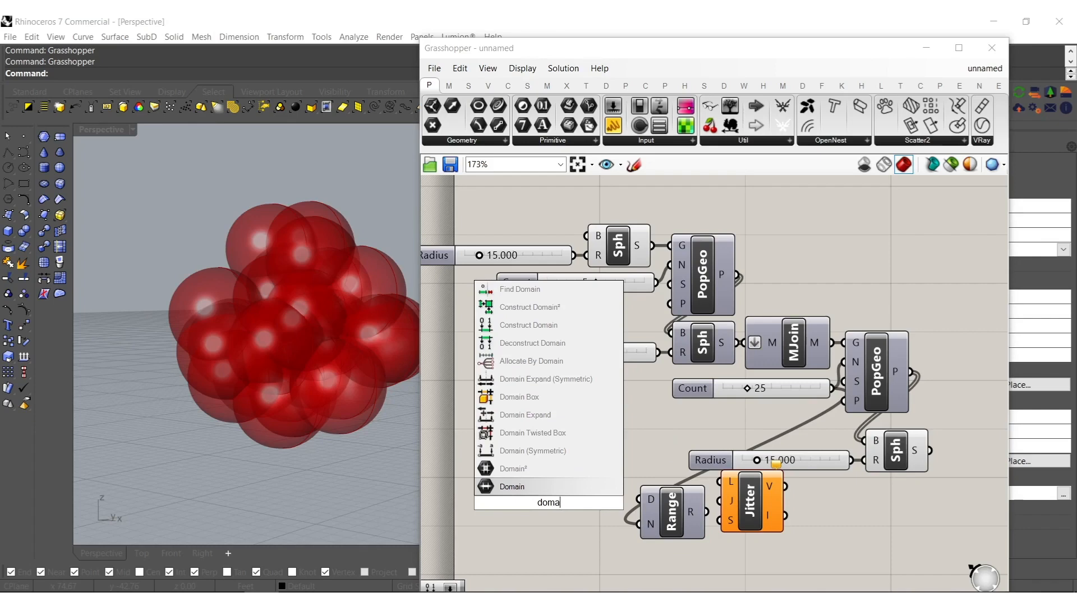
{"action": "left_click", "coordinate": [570, 324]}
{"action": "left_click_drag", "start_coordinate": [696, 459], "coordinate": [367, 513], "text": "alt"}
{"action": "scroll", "coordinate": [506, 530], "scroll_direction": "up", "scroll_amount": 1}
{"action": "right_click_drag", "start_coordinate": [506, 532], "coordinate": [622, 519]}
{"action": "left_click_drag", "start_coordinate": [575, 510], "coordinate": [677, 502]}
{"action": "scroll", "coordinate": [632, 498], "scroll_direction": "up", "scroll_amount": 5}
{"action": "left_click_drag", "start_coordinate": [605, 487], "coordinate": [591, 488]}
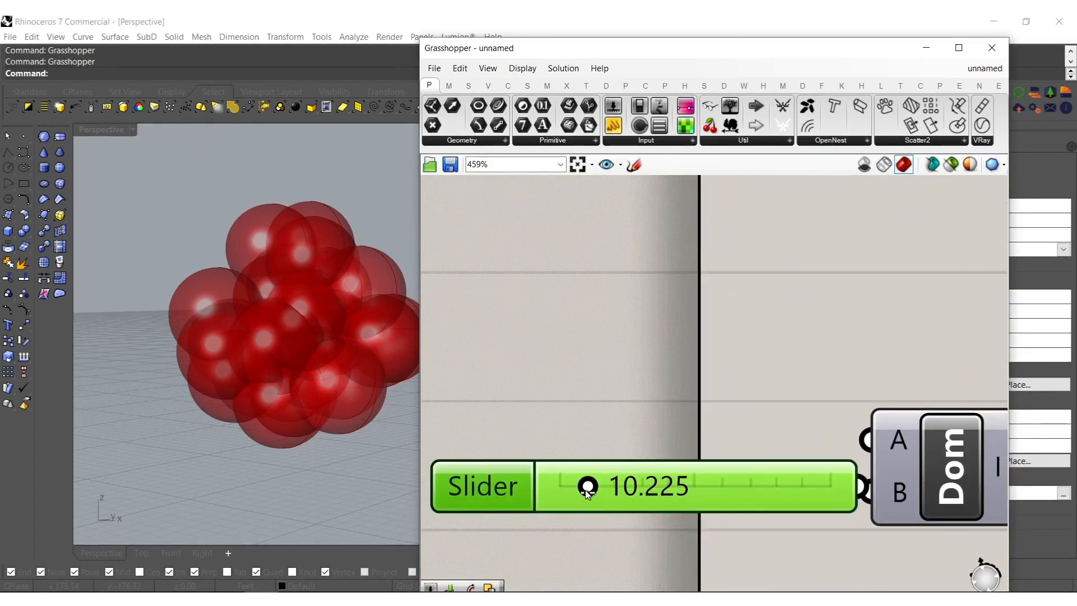
{"action": "right_click_drag", "start_coordinate": [693, 503], "coordinate": [651, 514]}
{"action": "left_click_drag", "start_coordinate": [651, 514], "coordinate": [643, 519]}
- Duplicate the slider, set the copy to 6.955, connect it as the domain start and arrange both sliders beside Construct Domain
{"action": "left_click_drag", "start_coordinate": [729, 500], "coordinate": [729, 447], "text": "alt"}
{"action": "left_click_drag", "start_coordinate": [628, 449], "coordinate": [619, 449]}
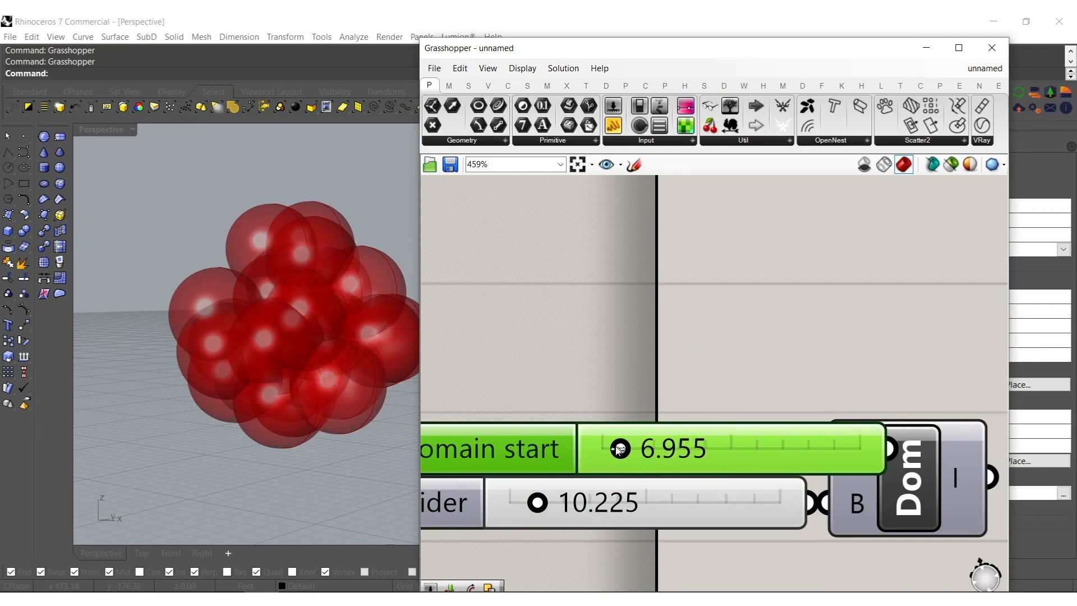
{"action": "left_click_drag", "start_coordinate": [745, 450], "coordinate": [635, 422]}
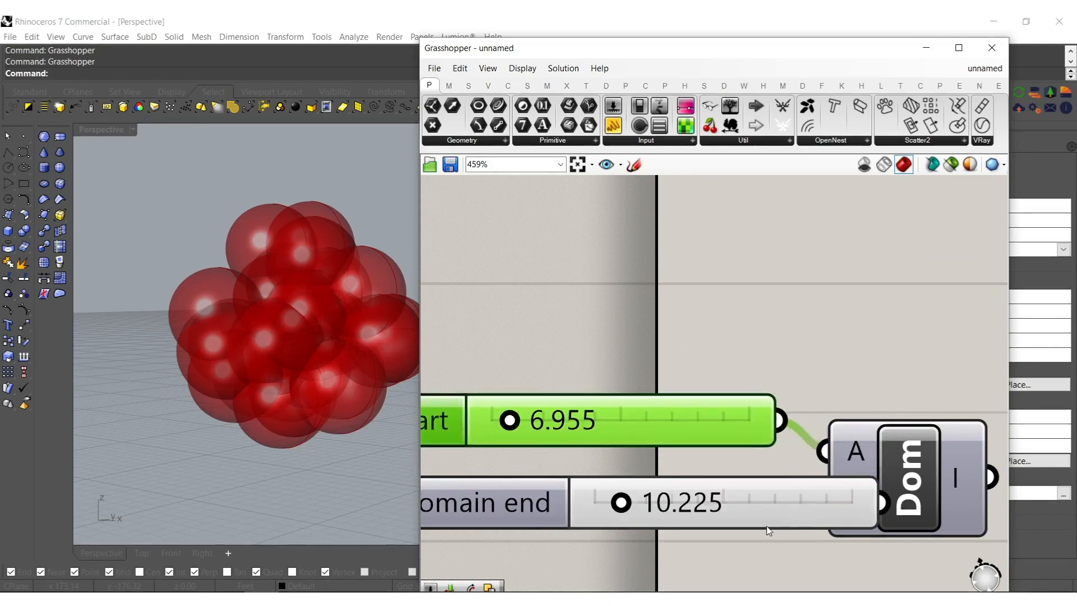
{"action": "left_click_drag", "start_coordinate": [778, 511], "coordinate": [642, 527]}
- Connect the constructed domain to the Range's domain input and the Range output to the Jitter's list input
{"action": "scroll", "coordinate": [728, 447], "scroll_direction": "down", "scroll_amount": 5}
{"action": "scroll", "coordinate": [970, 431], "scroll_direction": "up", "scroll_amount": 4}
{"action": "left_click", "coordinate": [727, 456]}
{"action": "left_click_drag", "start_coordinate": [680, 485], "coordinate": [786, 483]}
{"action": "right_click_drag", "start_coordinate": [787, 483], "coordinate": [564, 497]}
{"action": "left_click_drag", "start_coordinate": [701, 518], "coordinate": [757, 453]}
- Connect the Jitter values to the last Sphere's radius and delete the replaced 15.000 slider
{"action": "right_click_drag", "start_coordinate": [794, 491], "coordinate": [595, 502]}
{"action": "left_click_drag", "start_coordinate": [653, 478], "coordinate": [835, 441]}
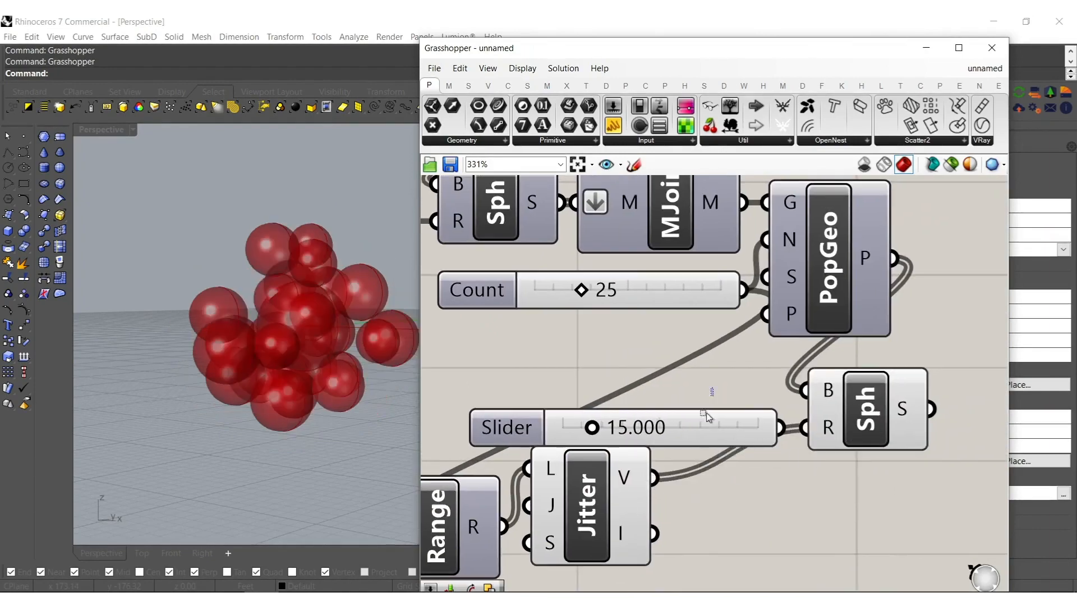
{"action": "left_click", "coordinate": [706, 426]}
{"action": "left_click", "coordinate": [689, 466]}
- Add a Solid Difference component that subtracts the last Sphere's output from the first Sphere
{"action": "scroll", "coordinate": [699, 294], "scroll_direction": "down", "scroll_amount": 4}
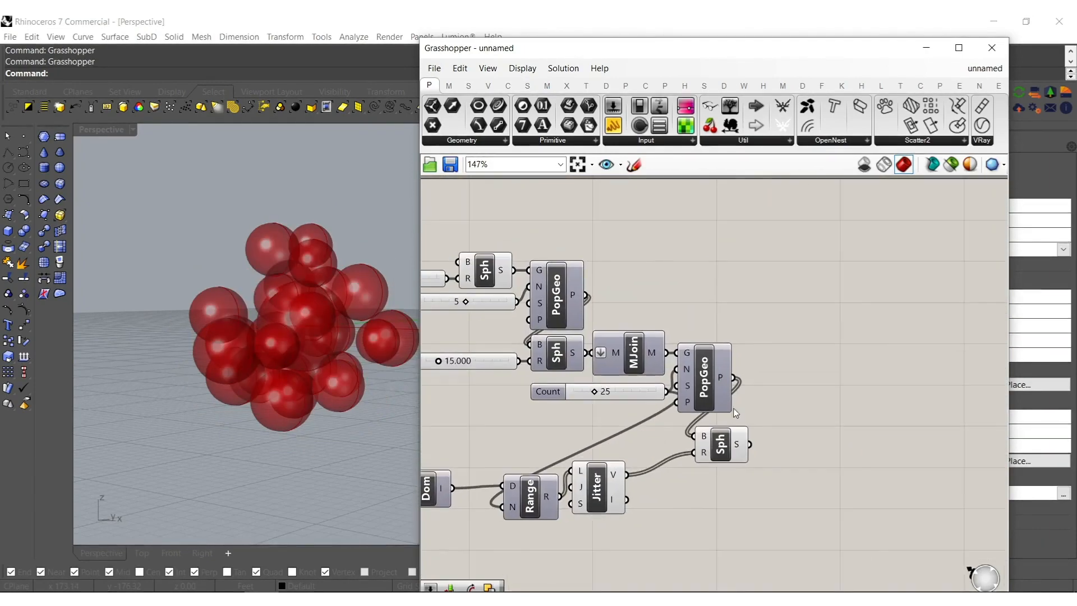
{"action": "left_click", "coordinate": [566, 87]}
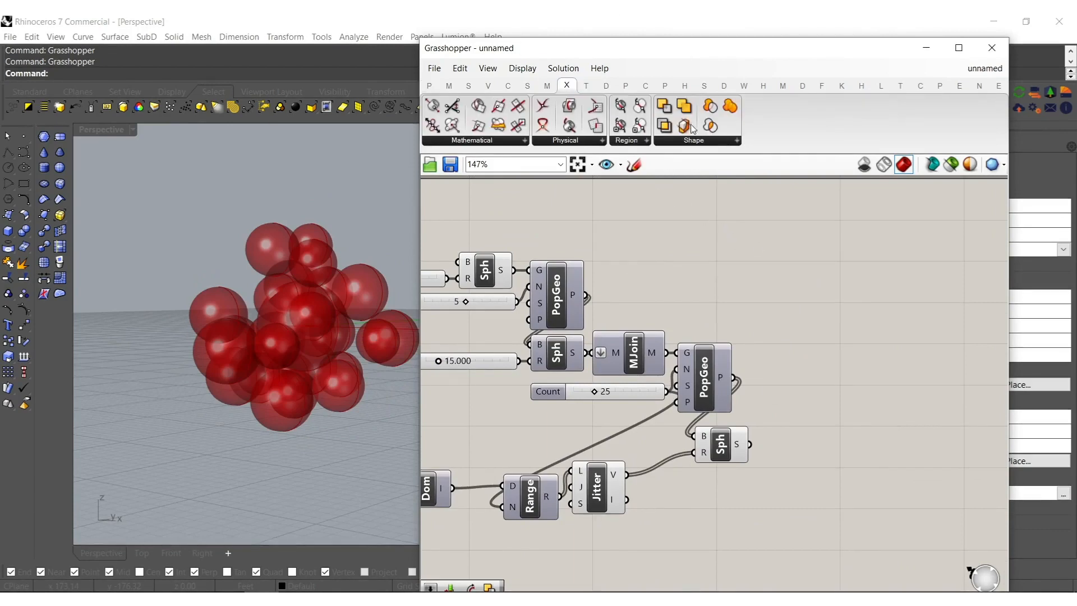
{"action": "left_click_drag", "start_coordinate": [664, 107], "coordinate": [586, 295]}
{"action": "left_click_drag", "start_coordinate": [836, 385], "coordinate": [751, 449]}
- Hide the previews of the sphere and point components upstream of Solid Difference
{"action": "left_click_drag", "start_coordinate": [750, 540], "coordinate": [534, 434]}
{"action": "middle_click", "coordinate": [627, 454]}
{"action": "left_click", "coordinate": [681, 429]}
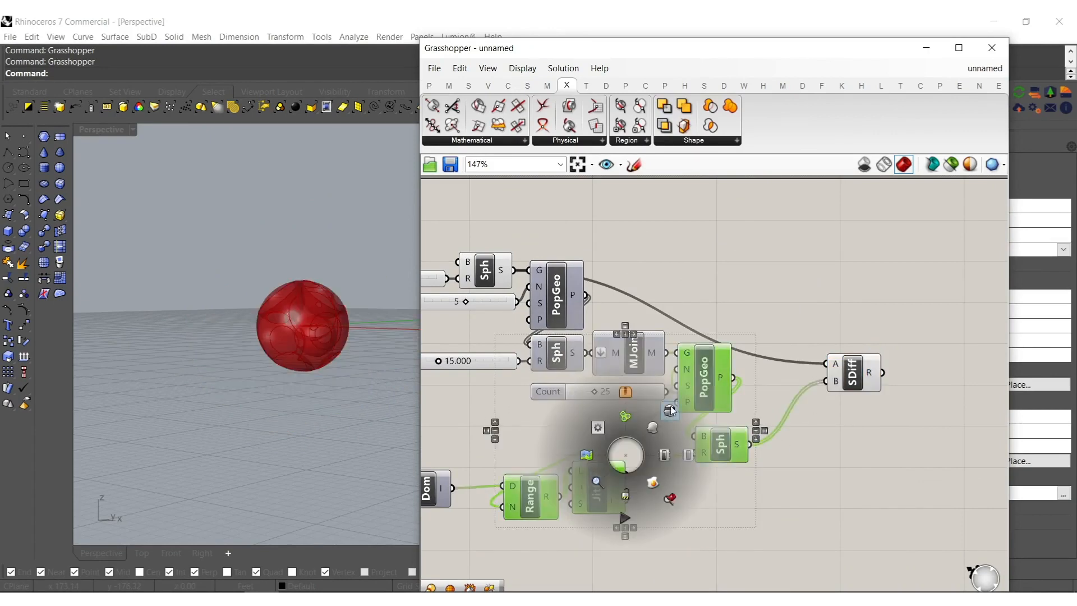
{"action": "left_click_drag", "start_coordinate": [712, 545], "coordinate": [496, 224]}
{"action": "middle_click", "coordinate": [479, 285]}
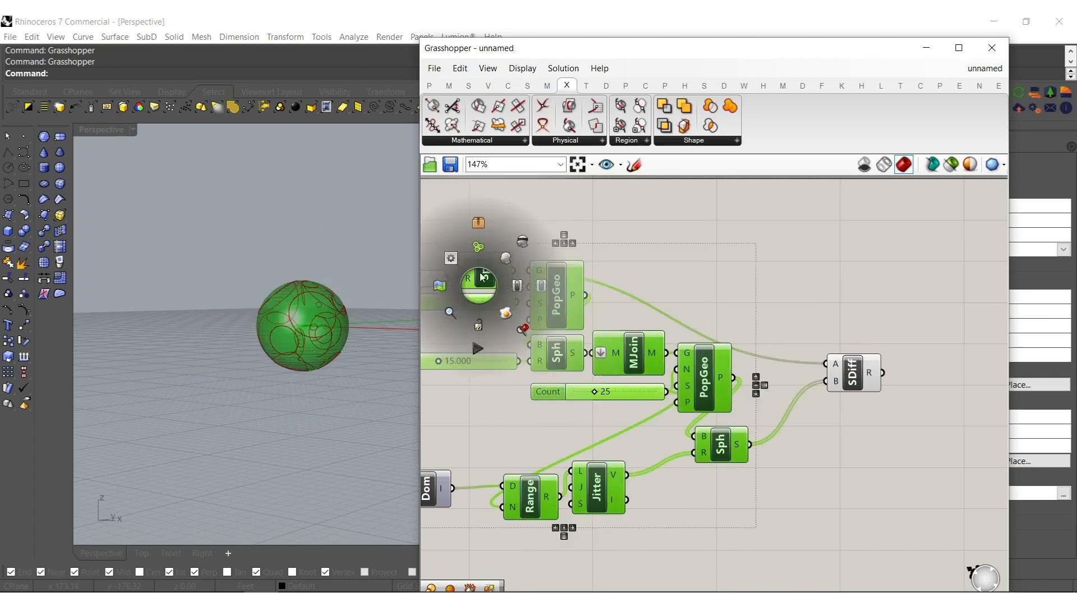
{"action": "left_click", "coordinate": [529, 235]}
- Set the second Sphere's Radius slider to 13.976
{"action": "scroll", "coordinate": [356, 314], "scroll_direction": "up", "scroll_amount": 5}
{"action": "right_click_drag", "start_coordinate": [318, 310], "coordinate": [292, 314]}
{"action": "scroll", "coordinate": [605, 404], "scroll_direction": "up", "scroll_amount": 5}
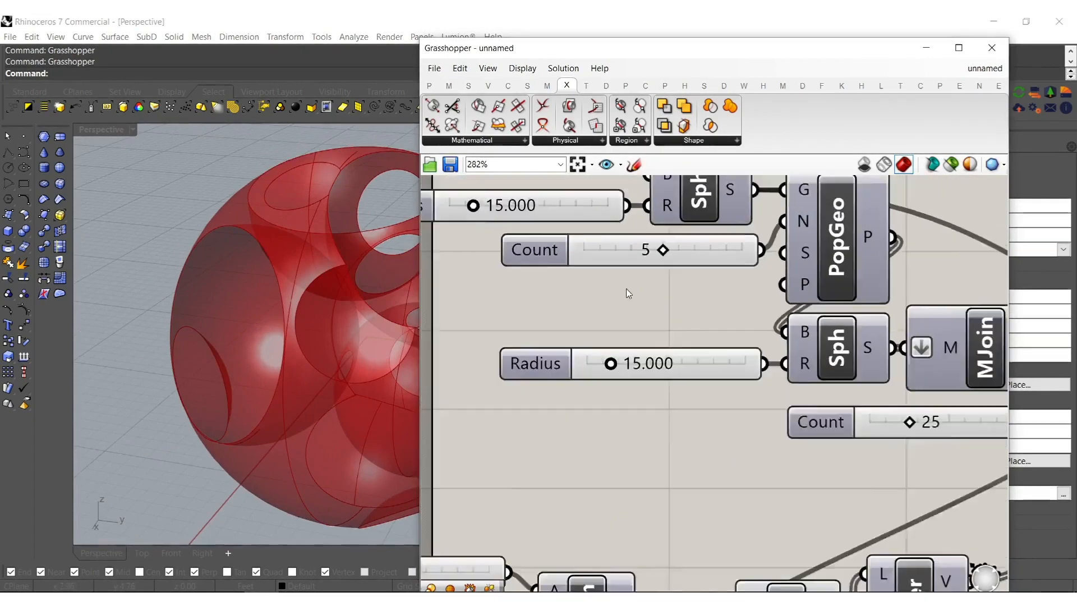
{"action": "scroll", "coordinate": [626, 289], "scroll_direction": "down", "scroll_amount": 4}
{"action": "scroll", "coordinate": [670, 363], "scroll_direction": "up", "scroll_amount": 1}
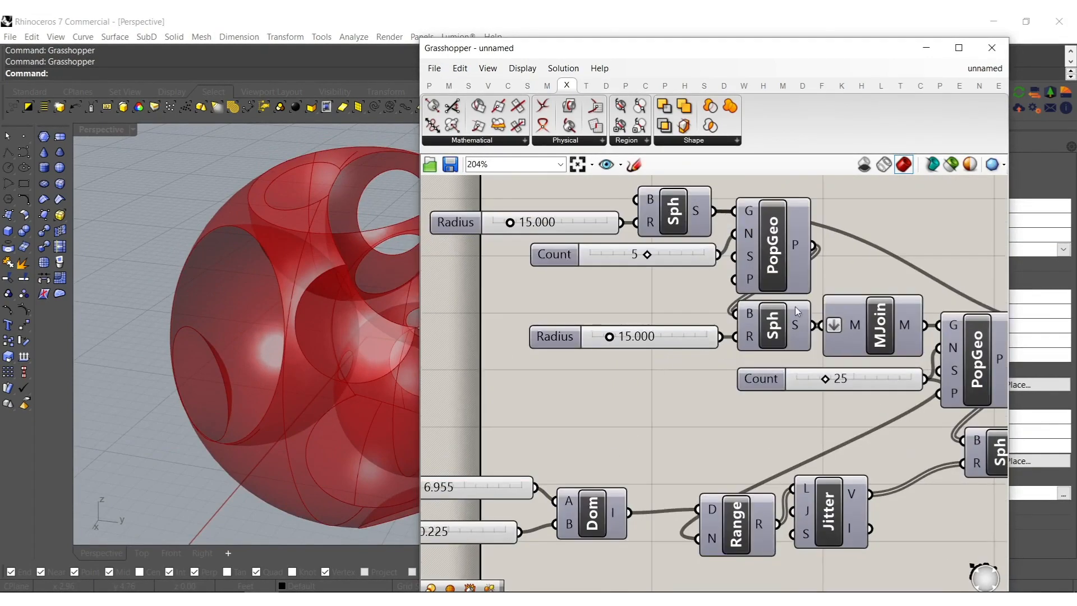
{"action": "scroll", "coordinate": [601, 342], "scroll_direction": "up", "scroll_amount": 11}
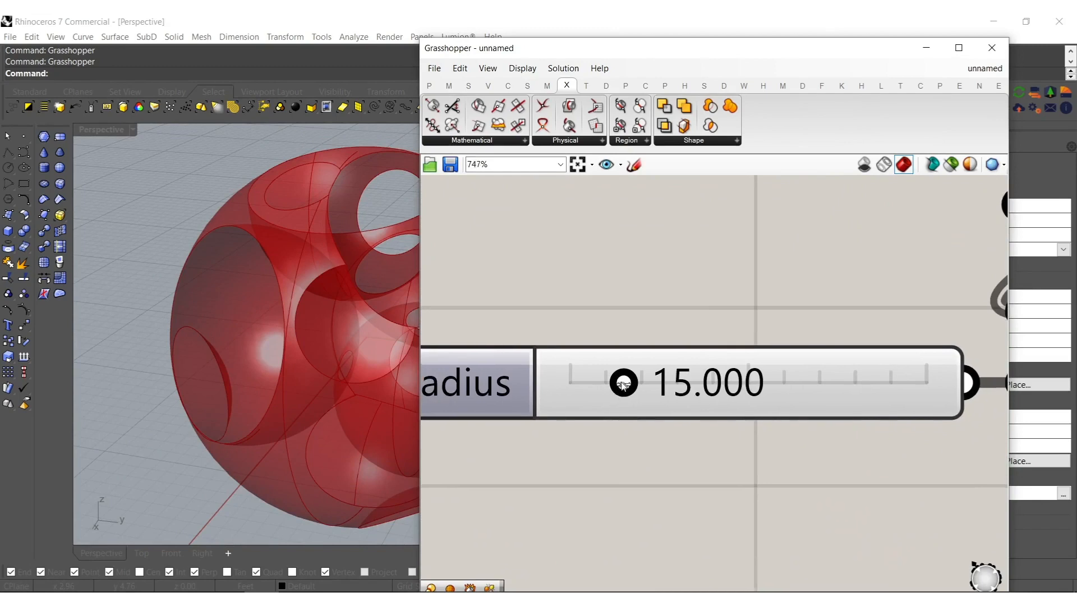
{"action": "left_click_drag", "start_coordinate": [617, 389], "coordinate": [616, 383]}
- Raise the second Populate Geometry's Count slider to 29
{"action": "right_click_drag", "start_coordinate": [384, 355], "coordinate": [78, 391]}
{"action": "right_click_drag", "start_coordinate": [922, 387], "coordinate": [966, 432]}
{"action": "right_click_drag", "start_coordinate": [387, 443], "coordinate": [308, 438]}
{"action": "scroll", "coordinate": [636, 318], "scroll_direction": "down", "scroll_amount": 5}
{"action": "scroll", "coordinate": [645, 348], "scroll_direction": "down", "scroll_amount": 3}
{"action": "scroll", "coordinate": [714, 355], "scroll_direction": "up", "scroll_amount": 8}
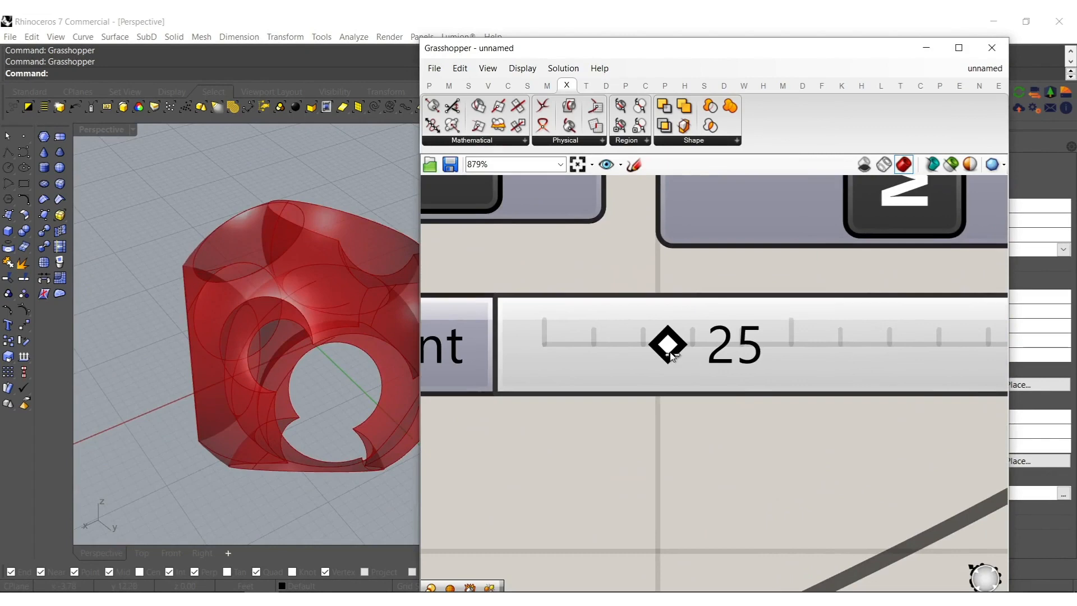
{"action": "scroll", "coordinate": [674, 354], "scroll_direction": "up", "scroll_amount": 2}
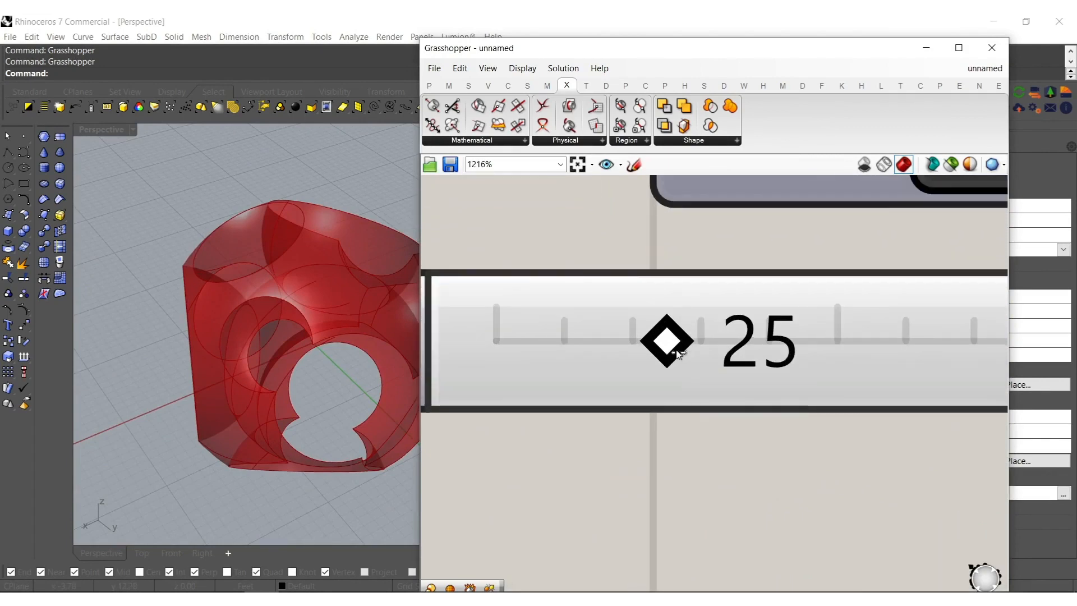
{"action": "scroll", "coordinate": [684, 352], "scroll_direction": "up", "scroll_amount": 1}
{"action": "left_click_drag", "start_coordinate": [679, 352], "coordinate": [694, 349]}
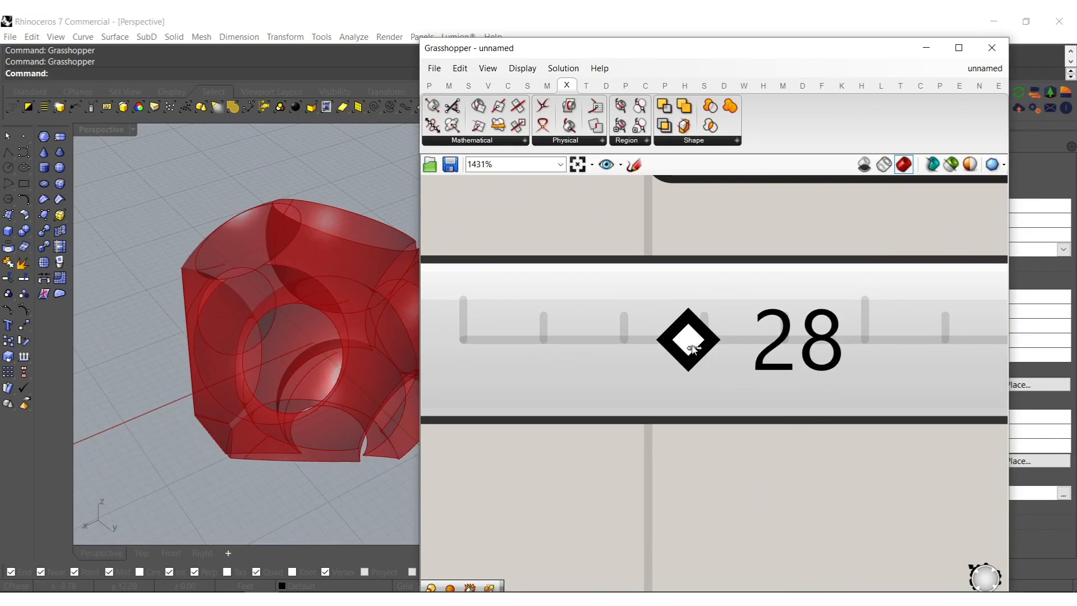
{"action": "left_click_drag", "start_coordinate": [702, 345], "coordinate": [704, 346]}
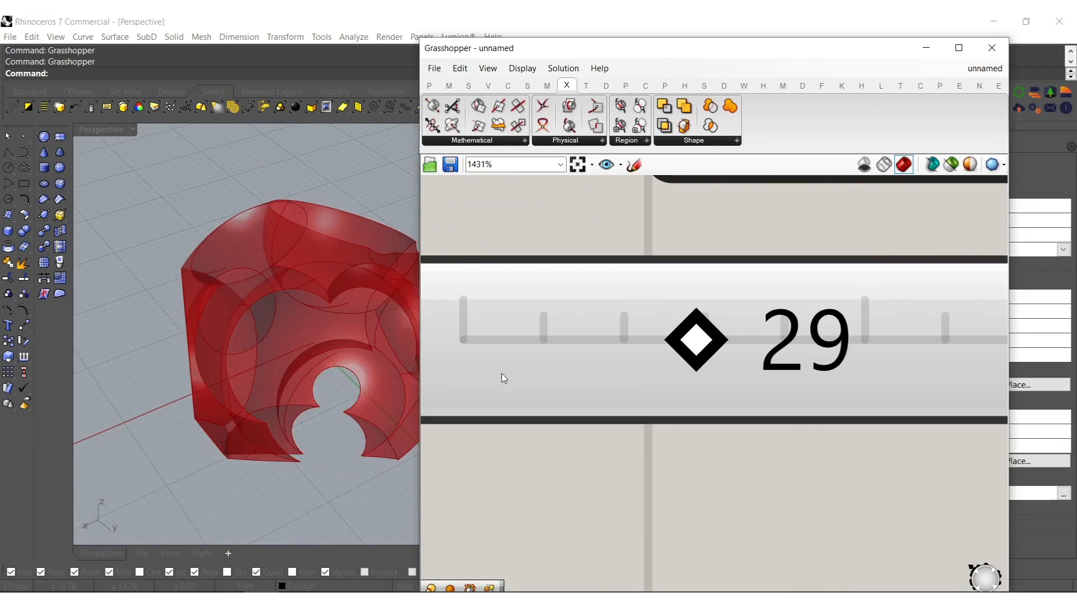
- Set the Domain end slider to 11.064
{"action": "right_click_drag", "start_coordinate": [285, 365], "coordinate": [371, 355]}
{"action": "scroll", "coordinate": [645, 365], "scroll_direction": "down", "scroll_amount": 6}
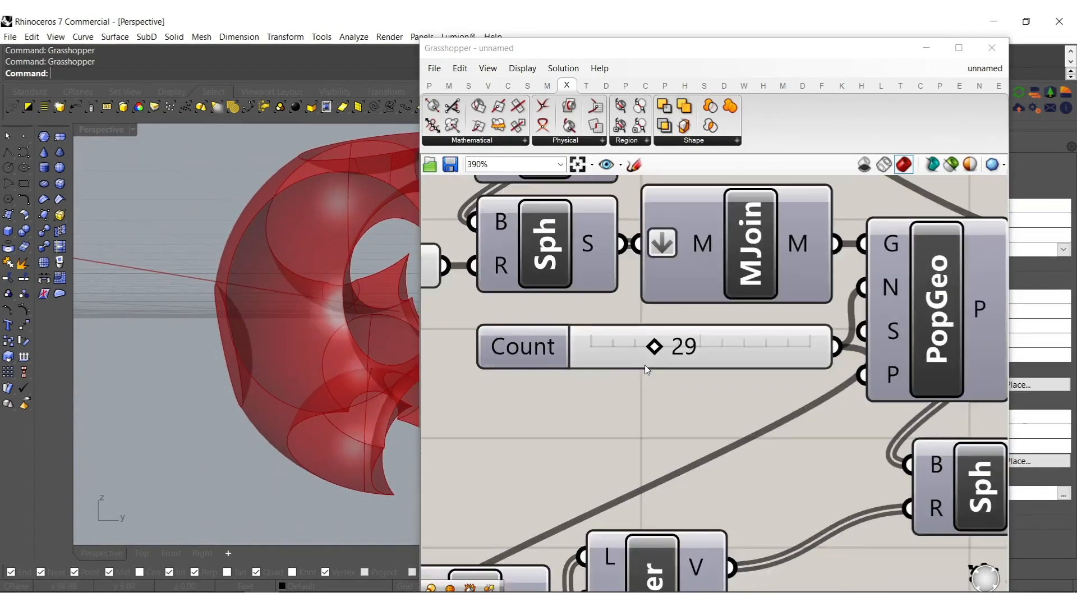
{"action": "right_click_drag", "start_coordinate": [711, 361], "coordinate": [923, 292]}
{"action": "right_click_drag", "start_coordinate": [500, 440], "coordinate": [789, 397]}
{"action": "scroll", "coordinate": [511, 435], "scroll_direction": "up", "scroll_amount": 6}
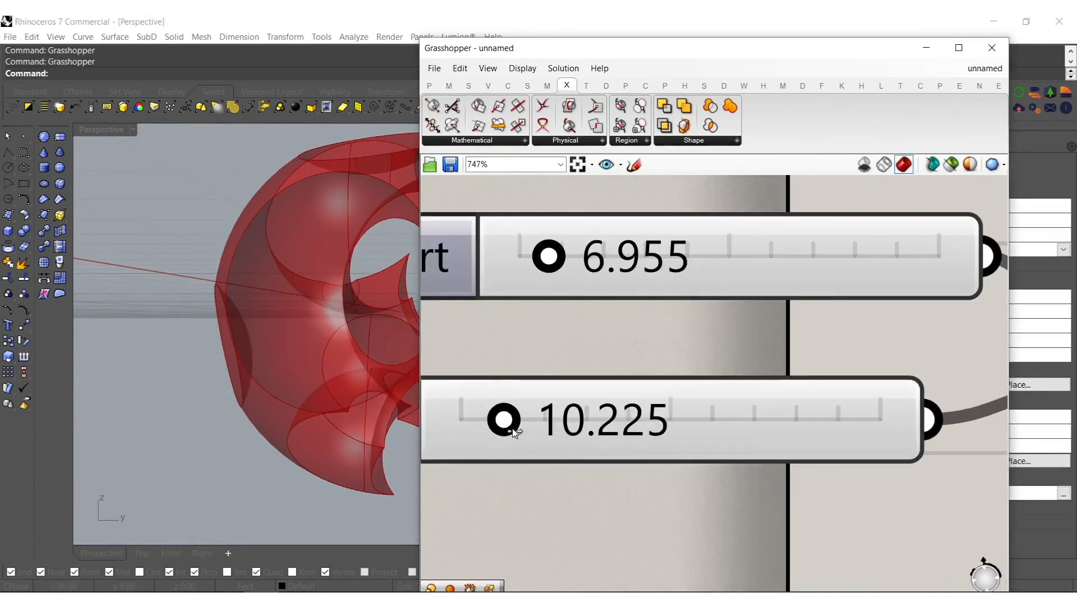
{"action": "left_click_drag", "start_coordinate": [507, 416], "coordinate": [513, 415]}
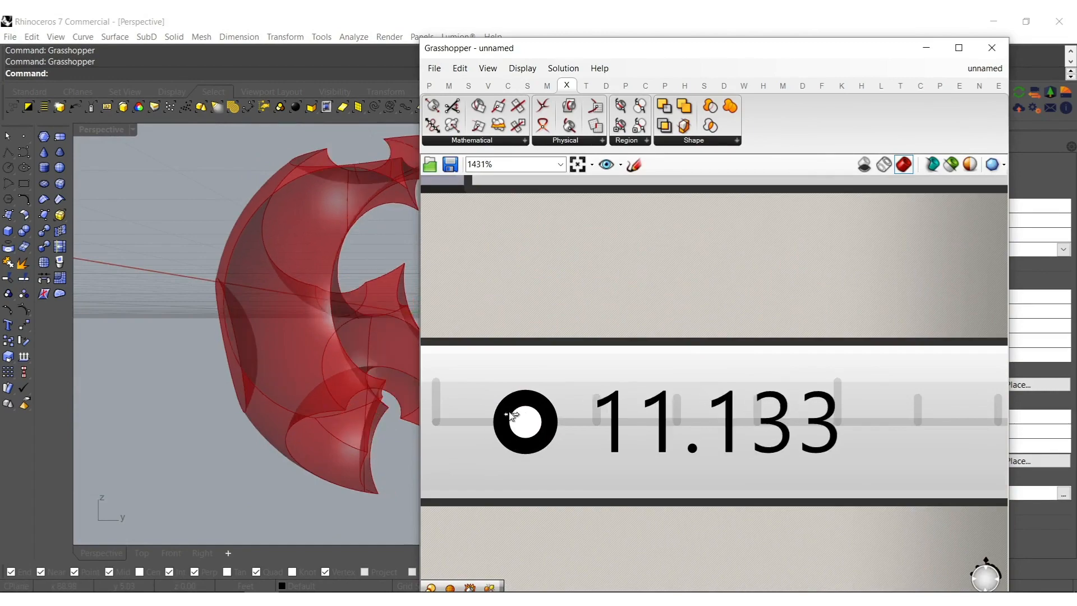
- Set the Domain start slider to 7.613 and inspect the carved sphere from several angles
{"action": "right_click_drag", "start_coordinate": [340, 342], "coordinate": [279, 397]}
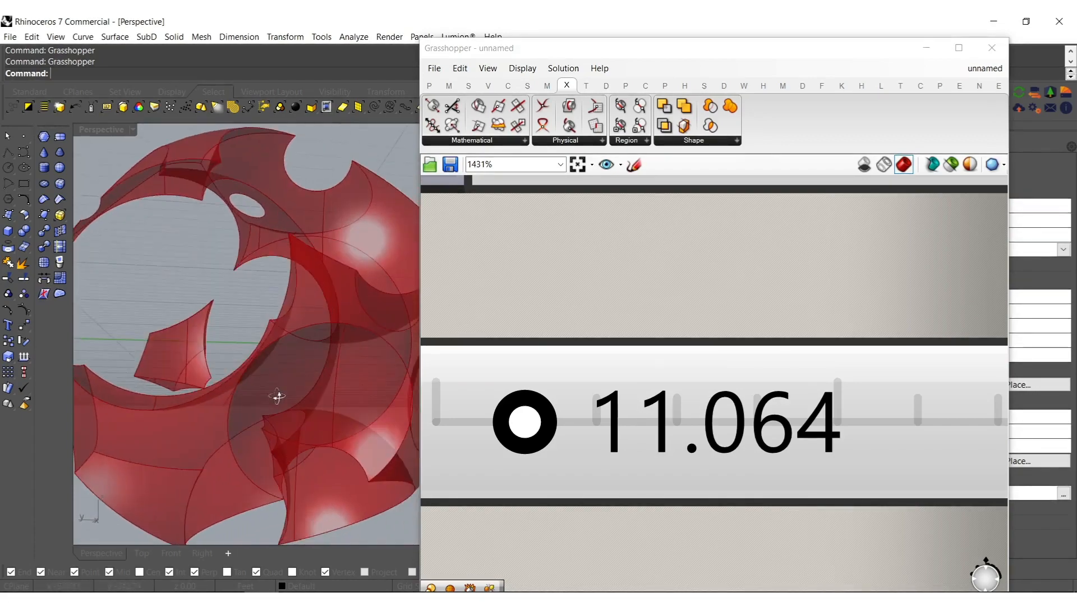
{"action": "scroll", "coordinate": [327, 392], "scroll_direction": "down", "scroll_amount": 4}
{"action": "right_click_drag", "start_coordinate": [543, 302], "coordinate": [626, 377]}
{"action": "scroll", "coordinate": [617, 381], "scroll_direction": "down", "scroll_amount": 3}
{"action": "scroll", "coordinate": [640, 353], "scroll_direction": "up", "scroll_amount": 3}
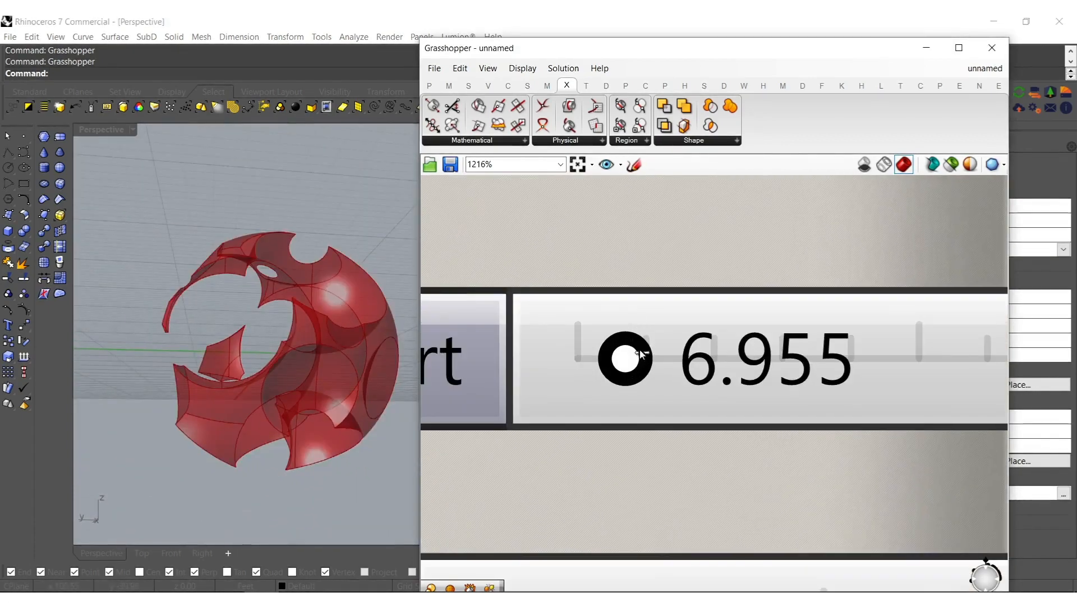
{"action": "left_click_drag", "start_coordinate": [629, 359], "coordinate": [635, 359]}
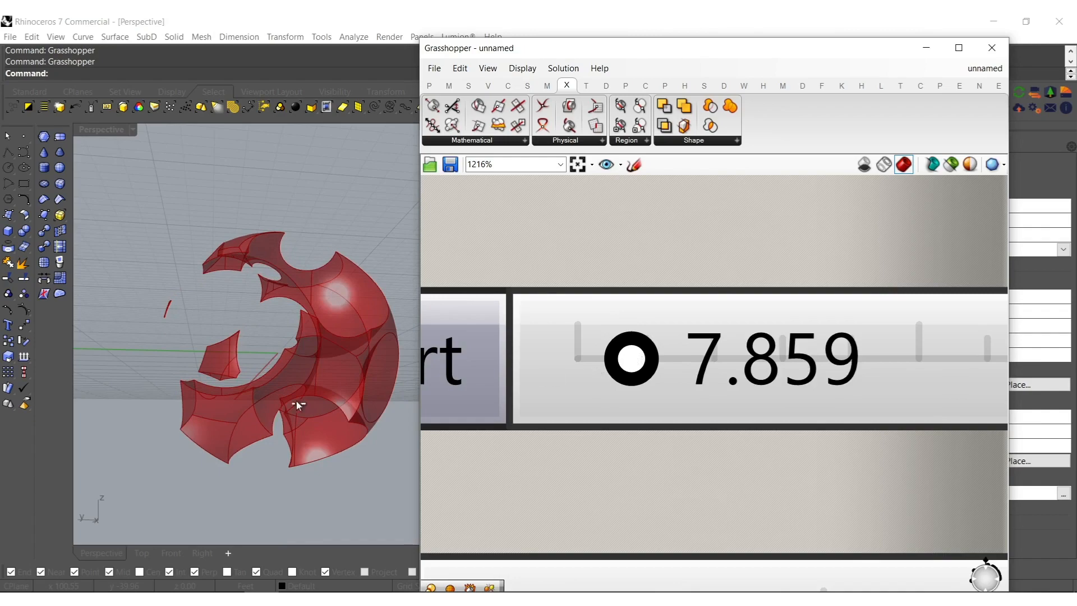
{"action": "right_click_drag", "start_coordinate": [274, 312], "coordinate": [219, 369]}
{"action": "right_click_drag", "start_coordinate": [339, 390], "coordinate": [218, 370], "text": "shift"}
{"action": "scroll", "coordinate": [226, 360], "scroll_direction": "up", "scroll_amount": 6}
{"action": "right_click_drag", "start_coordinate": [226, 306], "coordinate": [412, 408], "text": "shift"}
- Maximize the Grasshopper window and add a PresetCell component with its type selector above Solid Difference
{"action": "scroll", "coordinate": [604, 375], "scroll_direction": "down", "scroll_amount": 10}
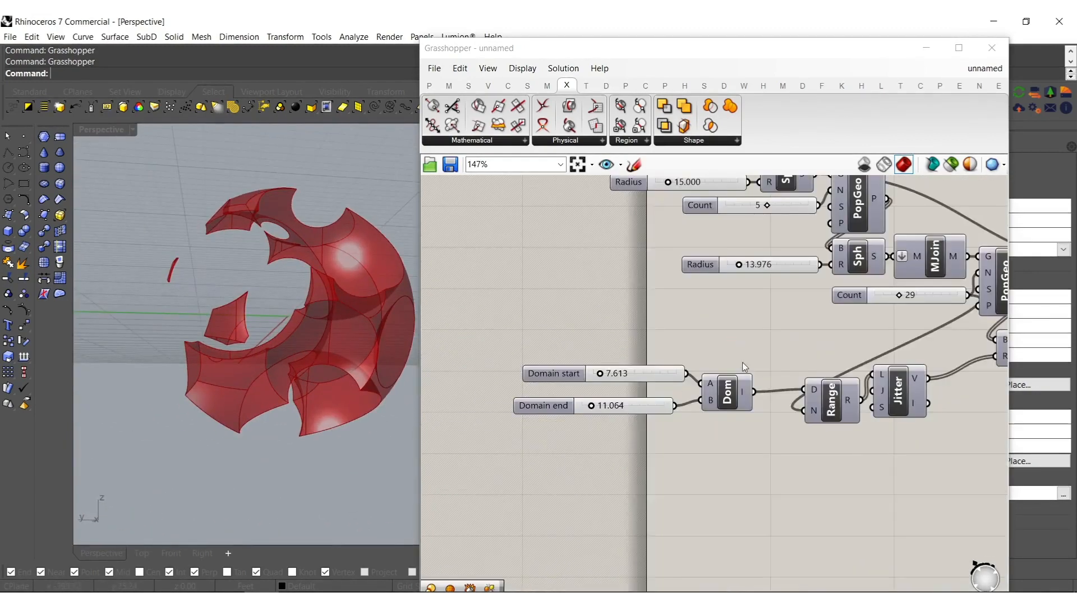
{"action": "right_click_drag", "start_coordinate": [744, 366], "coordinate": [628, 462]}
{"action": "double_click", "coordinate": [698, 48]}
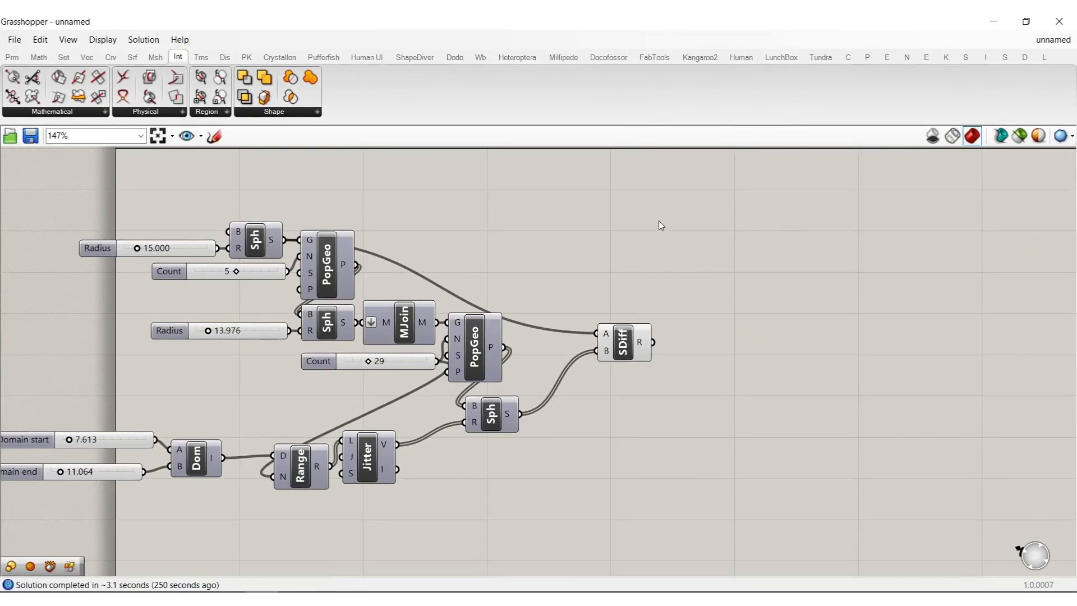
{"action": "left_click", "coordinate": [987, 56]}
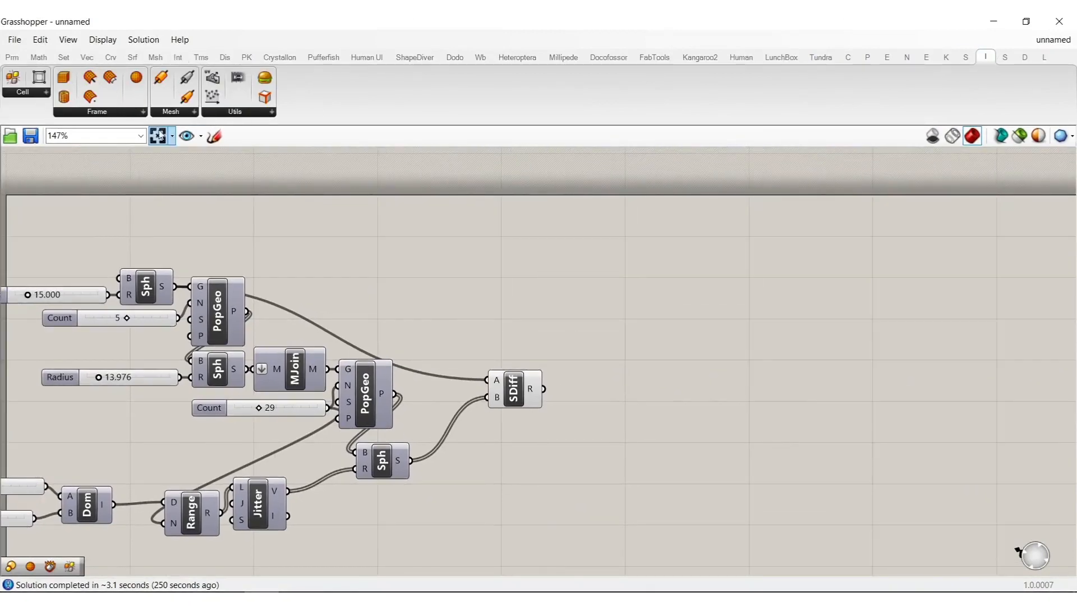
{"action": "left_click_drag", "start_coordinate": [14, 77], "coordinate": [561, 270]}
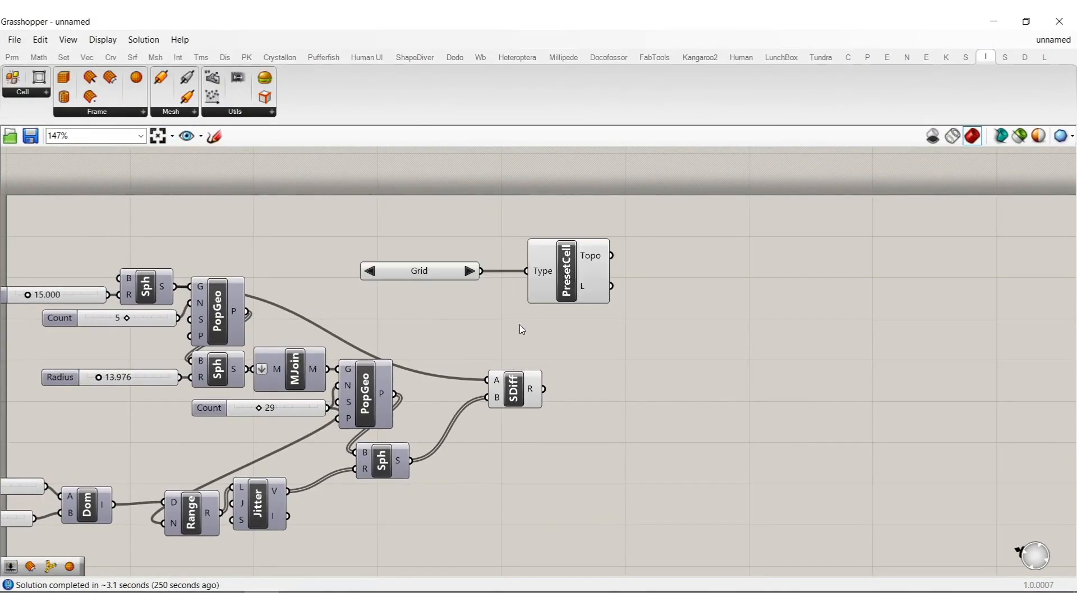
- Add a Uniform DS component and connect the Solid Difference result to its DS input
{"action": "left_click", "coordinate": [97, 112]}
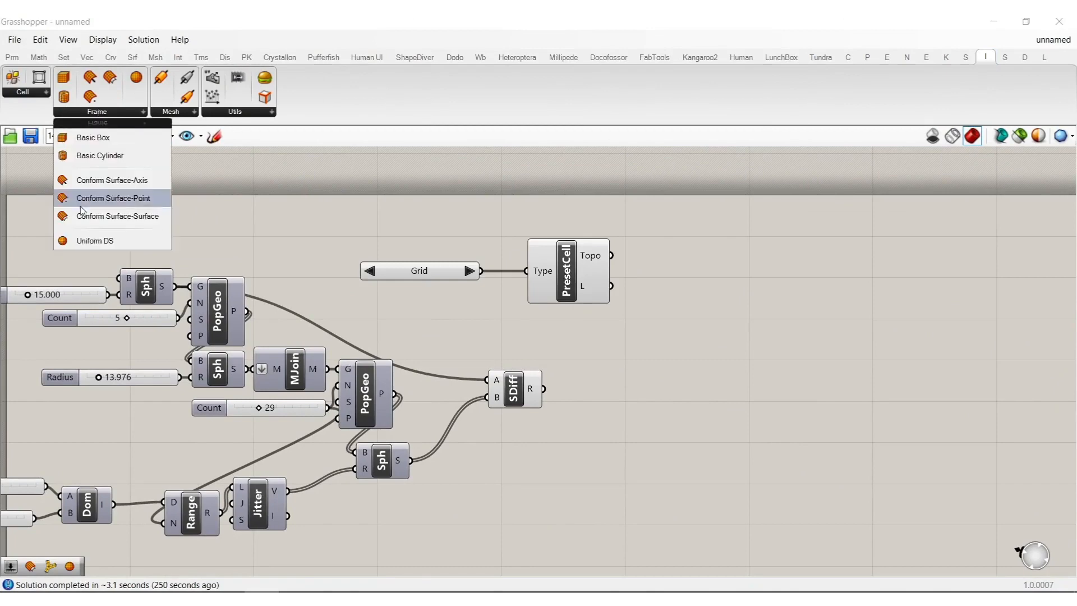
{"action": "left_click", "coordinate": [94, 243]}
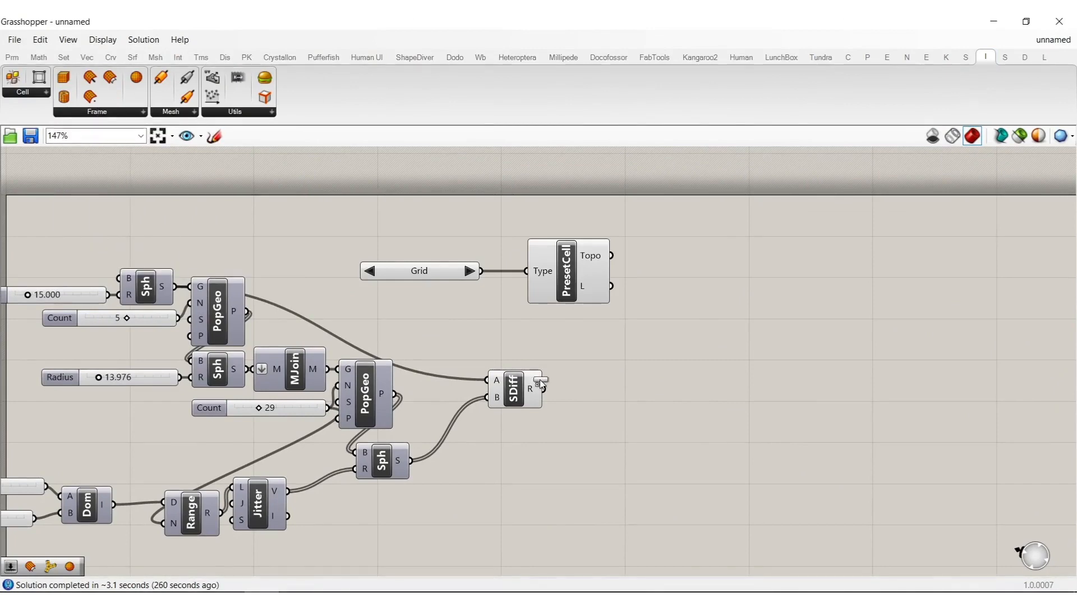
{"action": "left_click", "coordinate": [634, 422]}
{"action": "scroll", "coordinate": [618, 362], "scroll_direction": "up", "scroll_amount": 4}
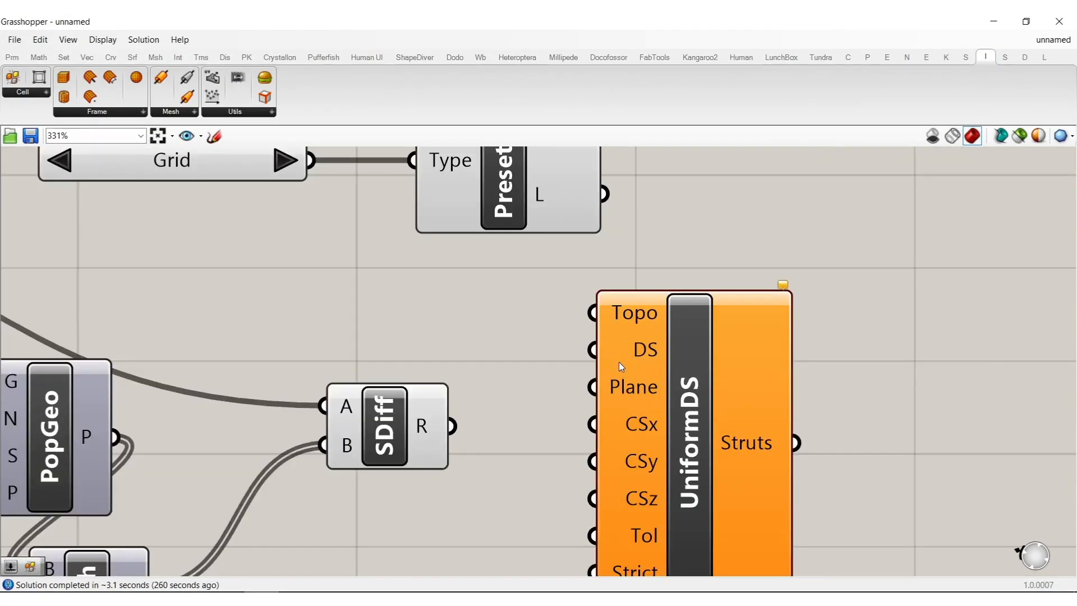
{"action": "left_click", "coordinate": [648, 351]}
{"action": "left_click_drag", "start_coordinate": [593, 349], "coordinate": [452, 427]}
- Hide the preview of the Solid Difference component
{"action": "scroll", "coordinate": [449, 449], "scroll_direction": "down", "scroll_amount": 4}
{"action": "left_click", "coordinate": [491, 425]}
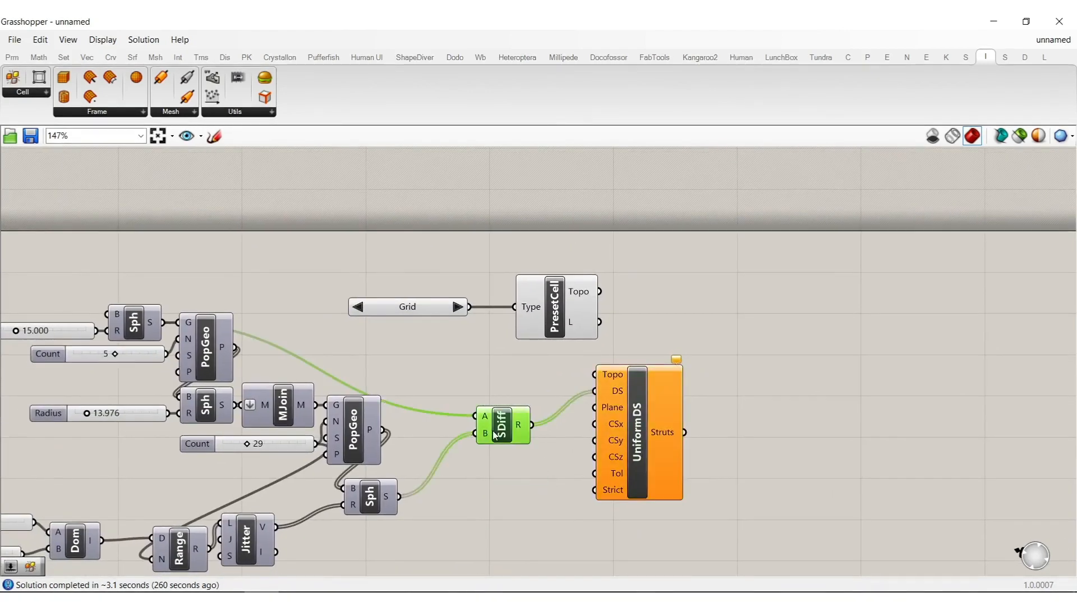
{"action": "middle_click", "coordinate": [504, 449]}
{"action": "left_click", "coordinate": [547, 408]}
{"action": "left_click", "coordinate": [547, 408]}
- Connect PresetCell's Topo output to UniformDS's Topo input and move UniformDS beside PresetCell
{"action": "right_click_drag", "start_coordinate": [558, 376], "coordinate": [503, 392]}
{"action": "left_click_drag", "start_coordinate": [537, 393], "coordinate": [545, 307]}
{"action": "left_click_drag", "start_coordinate": [585, 461], "coordinate": [699, 378]}
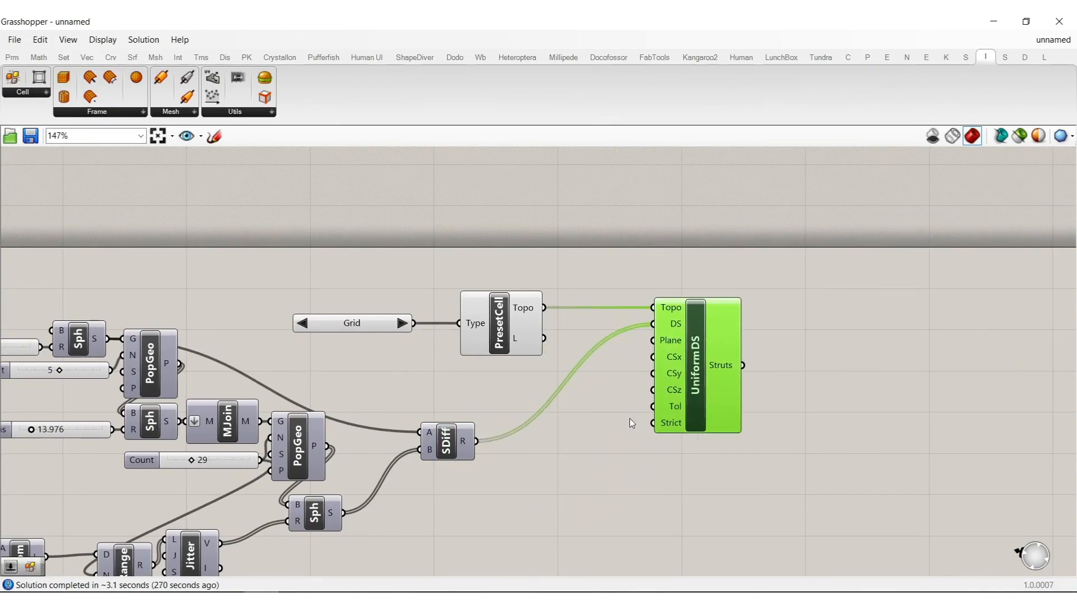
{"action": "scroll", "coordinate": [677, 368], "scroll_direction": "up", "scroll_amount": 3}
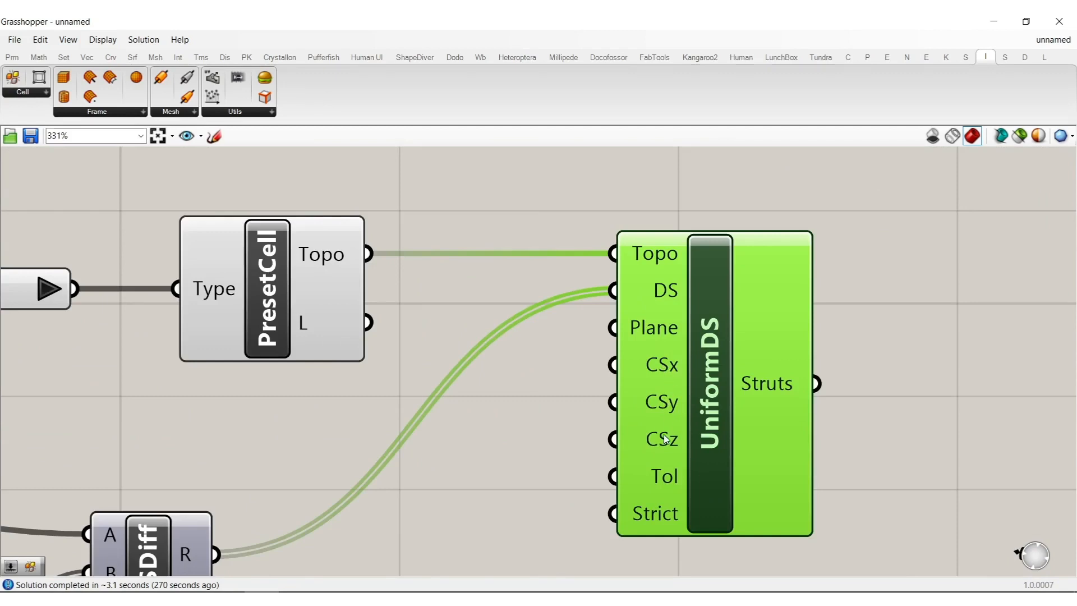
{"action": "double_click", "coordinate": [527, 426]}
{"action": "type", "text": "10."}
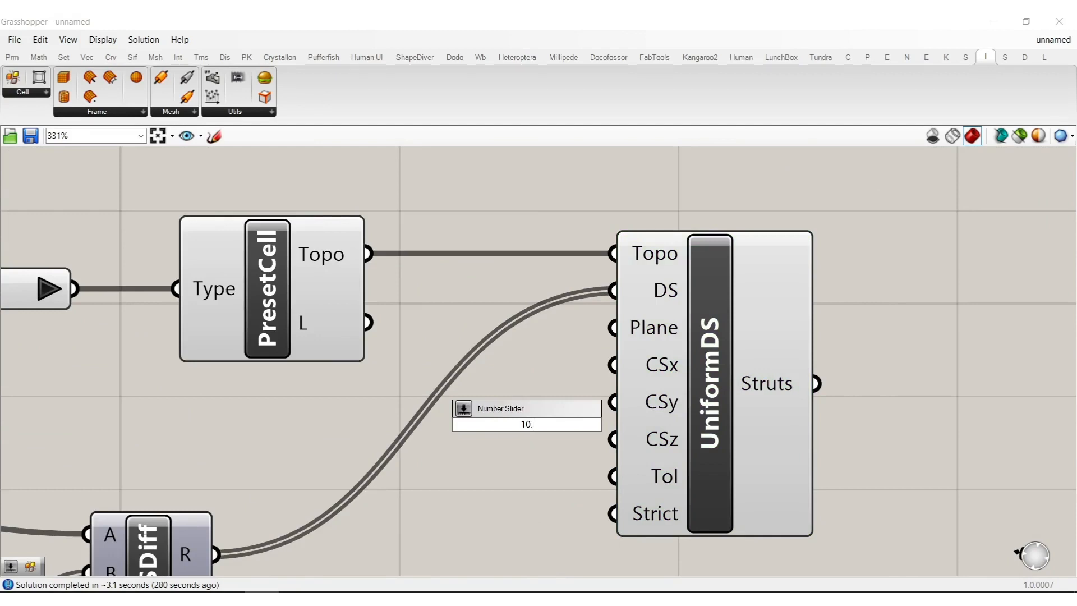
{"action": "key", "text": "Escape"}
- Add a number slider set to 10.000 and use it for UniformDS's cell size
{"action": "double_click", "coordinate": [526, 431]}
{"action": "type", "text": "10"}
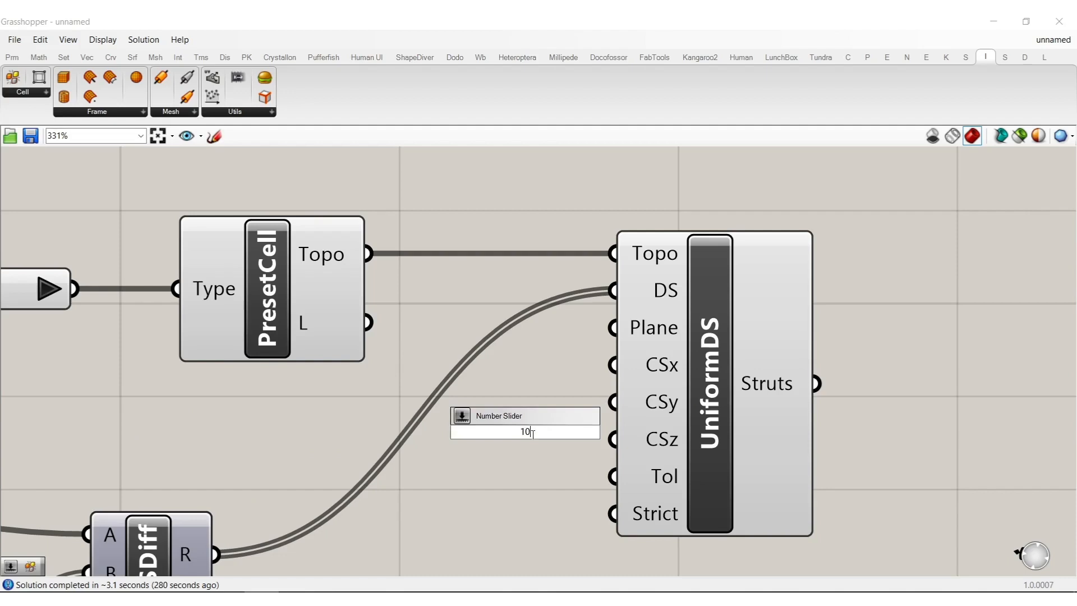
{"action": "key", "text": "Return"}
{"action": "scroll", "coordinate": [606, 424], "scroll_direction": "up", "scroll_amount": 1}
{"action": "left_click_drag", "start_coordinate": [605, 440], "coordinate": [542, 438]}
{"action": "left_click_drag", "start_coordinate": [618, 355], "coordinate": [596, 414]}
- Restore the Grasshopper window to a smaller size beside the Rhino viewport and bring the lattice struts into view
{"action": "left_click_drag", "start_coordinate": [366, 27], "coordinate": [775, 61]}
{"action": "right_click_drag", "start_coordinate": [361, 393], "coordinate": [268, 310], "text": "shift"}
{"action": "scroll", "coordinate": [277, 269], "scroll_direction": "up", "scroll_amount": 6}
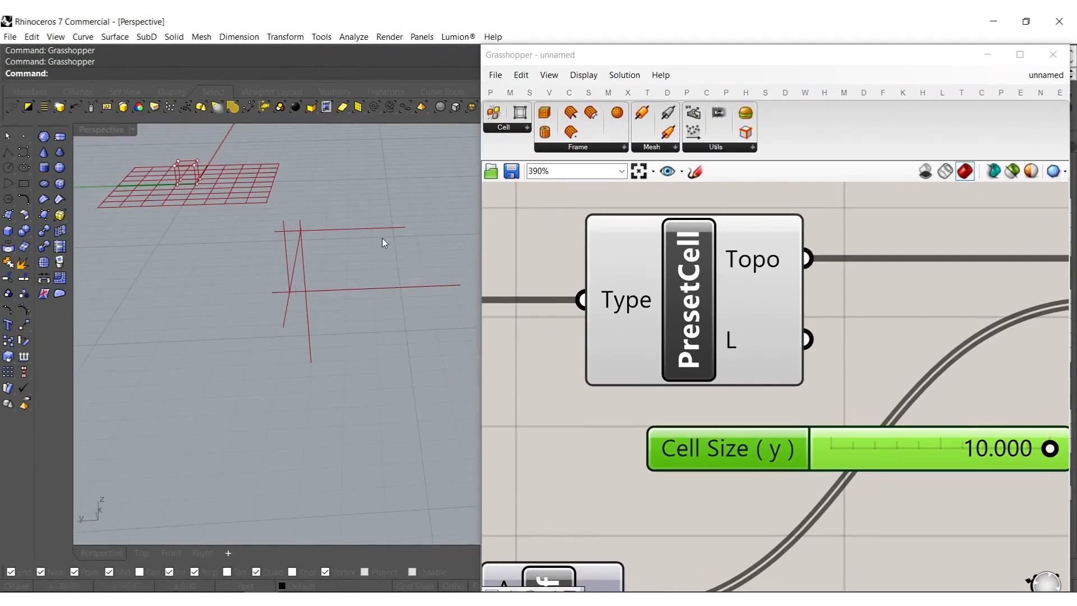
{"action": "scroll", "coordinate": [573, 280], "scroll_direction": "down", "scroll_amount": 5}
{"action": "scroll", "coordinate": [581, 338], "scroll_direction": "up", "scroll_amount": 3}
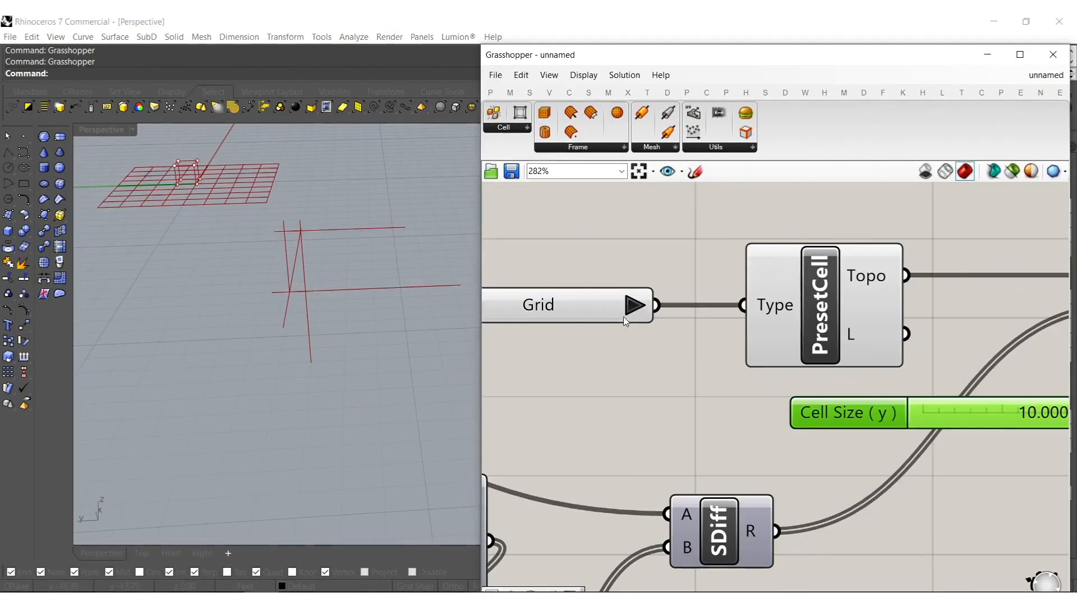
- Step through the preset cell types, including Octet, Honeycomb 2 and Cross, and switch PresetCell to Vintiles
{"action": "left_click", "coordinate": [637, 305]}
{"action": "left_click", "coordinate": [636, 306]}
{"action": "left_click", "coordinate": [635, 307]}
{"action": "left_click", "coordinate": [631, 309]}
{"action": "left_click", "coordinate": [630, 307]}
{"action": "left_click", "coordinate": [627, 308]}
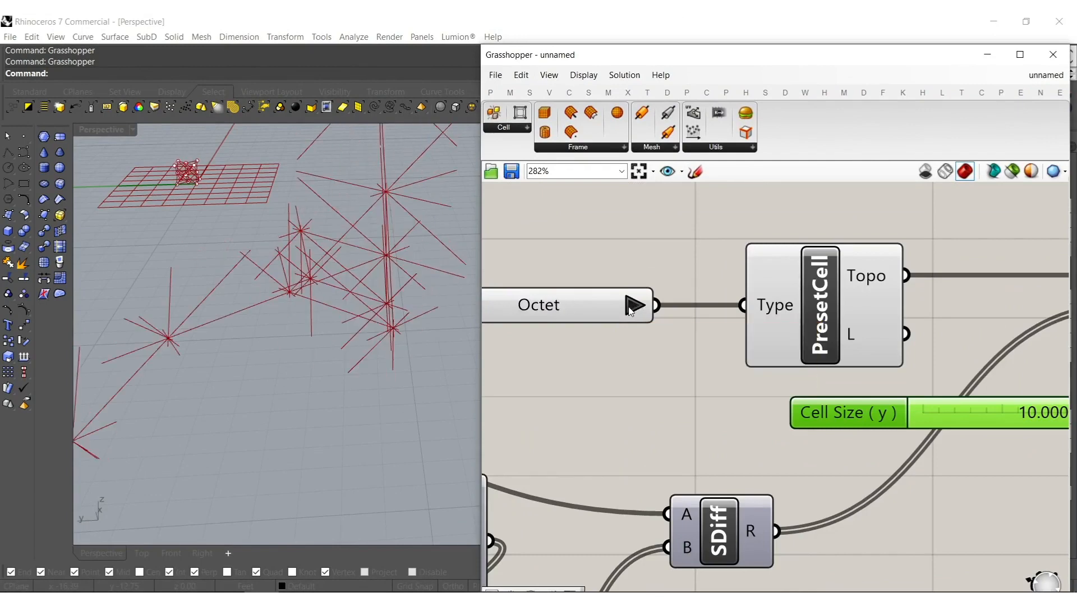
{"action": "left_click", "coordinate": [628, 310]}
{"action": "left_click", "coordinate": [629, 310]}
{"action": "left_click", "coordinate": [630, 312]}
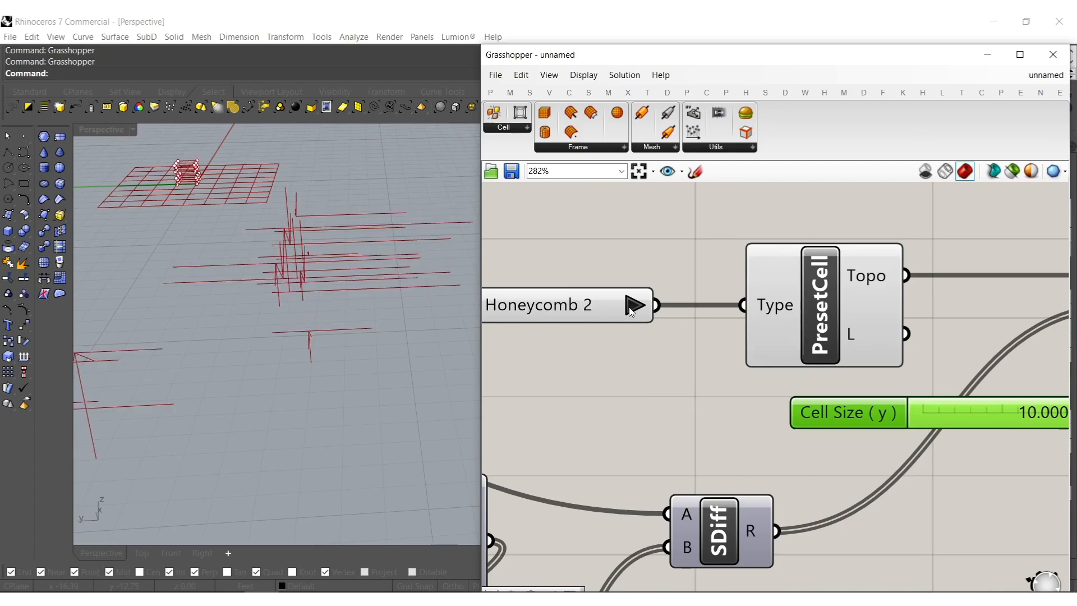
{"action": "left_click", "coordinate": [631, 311]}
{"action": "left_click", "coordinate": [631, 307]}
{"action": "left_click", "coordinate": [632, 308]}
{"action": "left_click", "coordinate": [631, 308]}
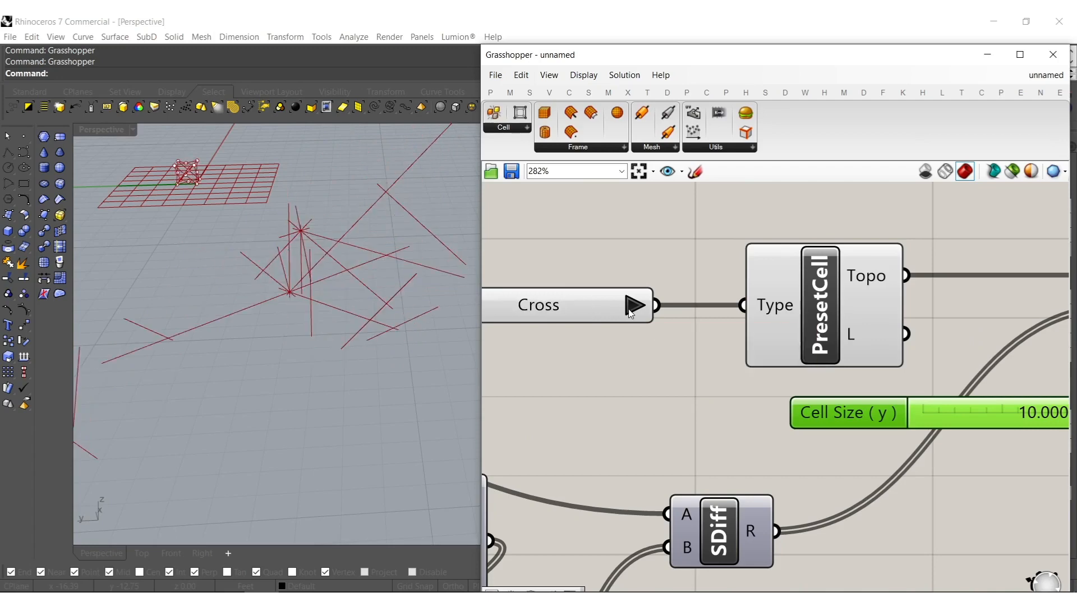
{"action": "left_click", "coordinate": [631, 307]}
{"action": "left_click", "coordinate": [631, 308]}
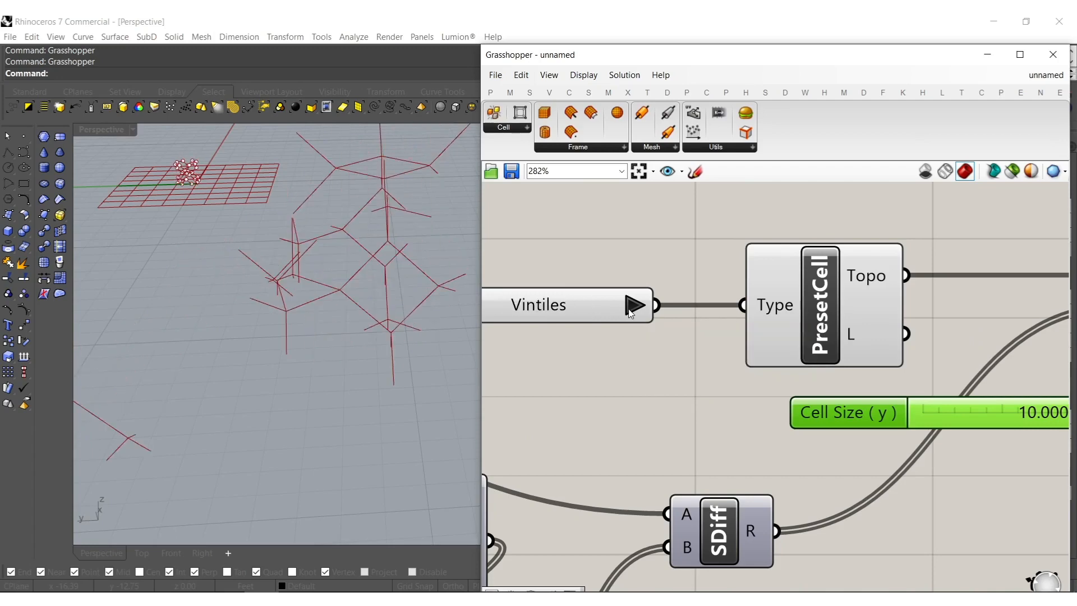
- Lower the Cell Size slider in stages to 3.366 so the lattice becomes denser
{"action": "right_click_drag", "start_coordinate": [831, 445], "coordinate": [709, 451]}
{"action": "scroll", "coordinate": [909, 421], "scroll_direction": "up", "scroll_amount": 3}
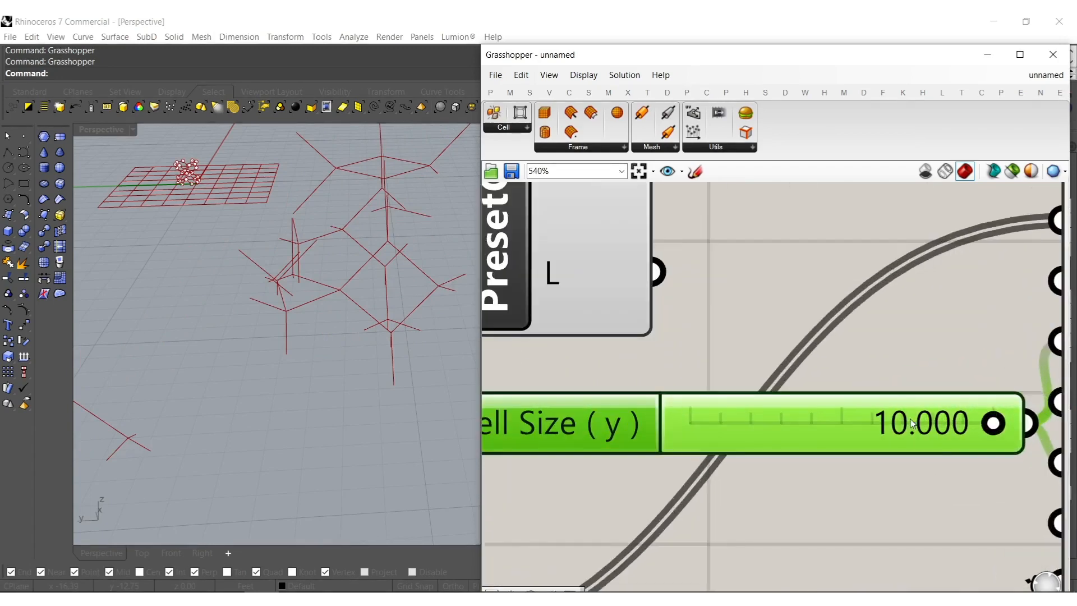
{"action": "left_click_drag", "start_coordinate": [987, 426], "coordinate": [835, 417]}
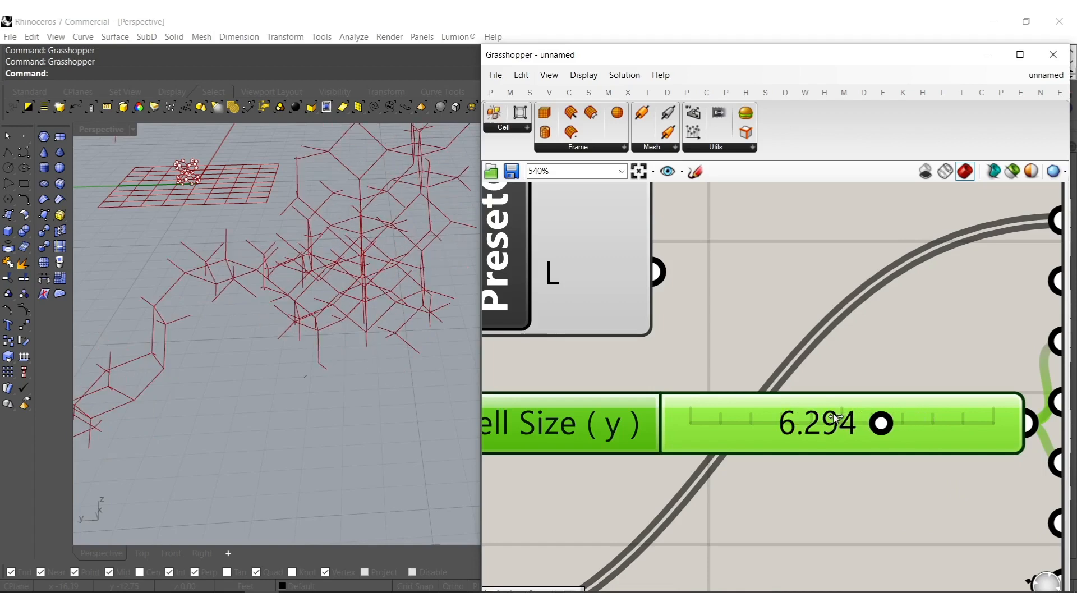
{"action": "left_click_drag", "start_coordinate": [836, 418], "coordinate": [832, 422]}
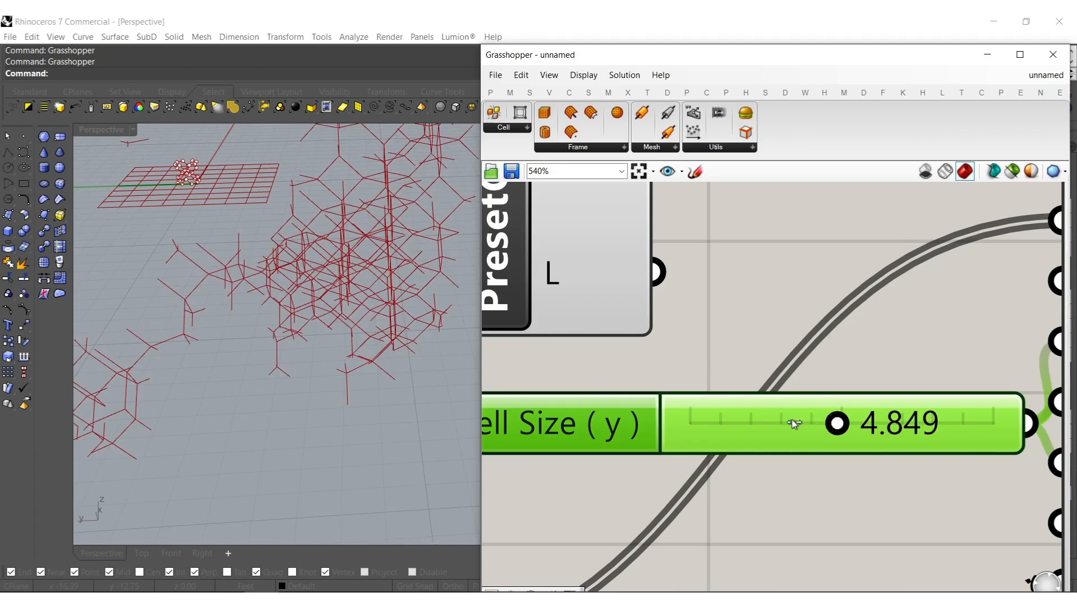
{"action": "left_click_drag", "start_coordinate": [792, 419], "coordinate": [789, 419]}
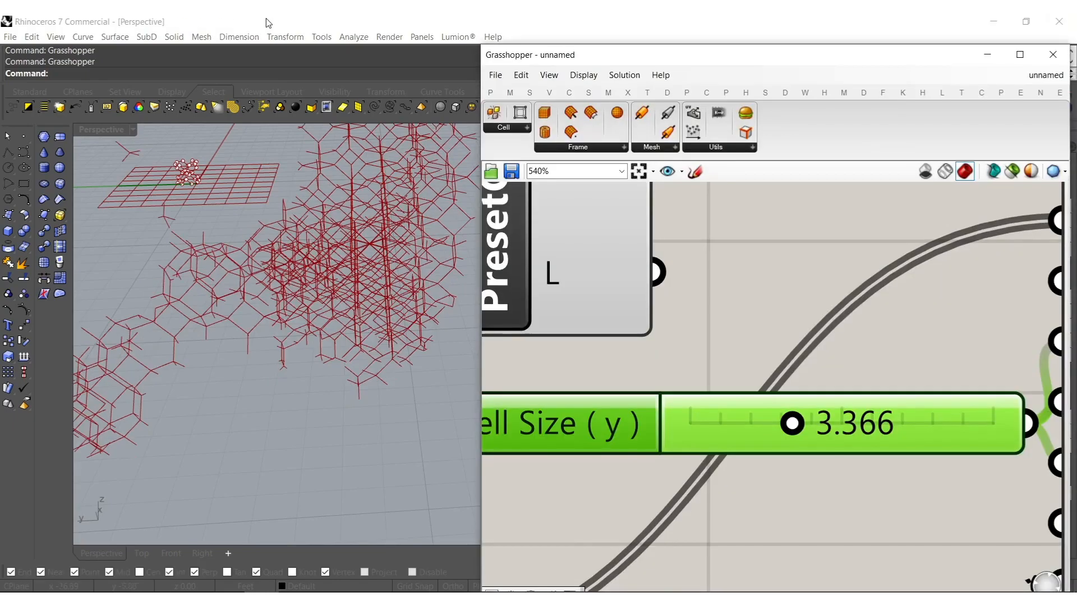
{"action": "right_click_drag", "start_coordinate": [306, 253], "coordinate": [407, 243]}
{"action": "scroll", "coordinate": [735, 298], "scroll_direction": "down", "scroll_amount": 4}
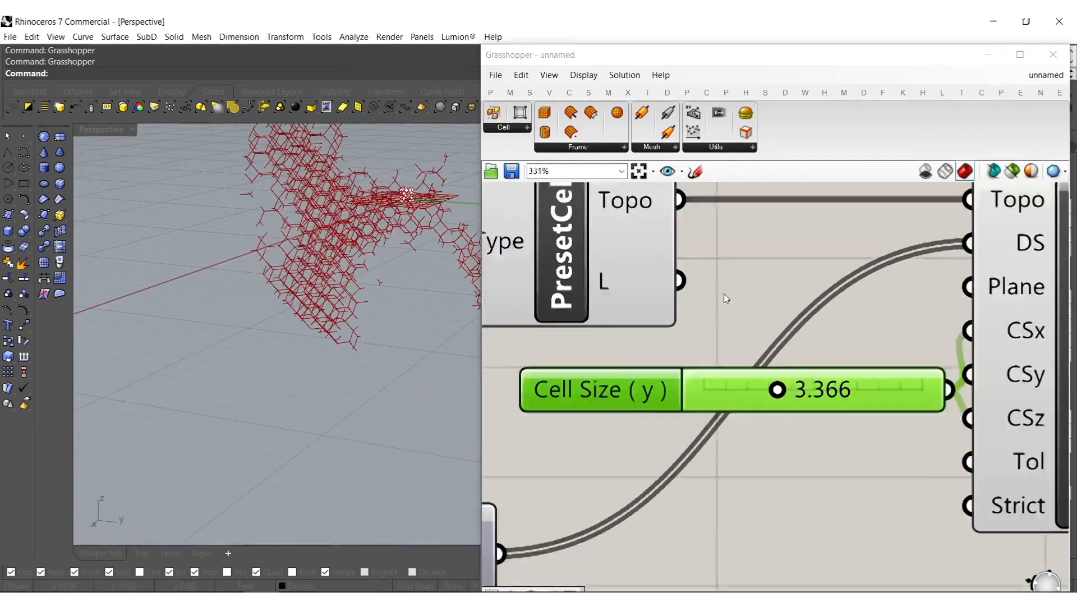
- Turn off the preview of the Vintiles value list and the PresetCell component
{"action": "right_click_drag", "start_coordinate": [743, 277], "coordinate": [873, 362]}
{"action": "left_click_drag", "start_coordinate": [873, 361], "coordinate": [550, 305]}
{"action": "middle_click", "coordinate": [764, 367]}
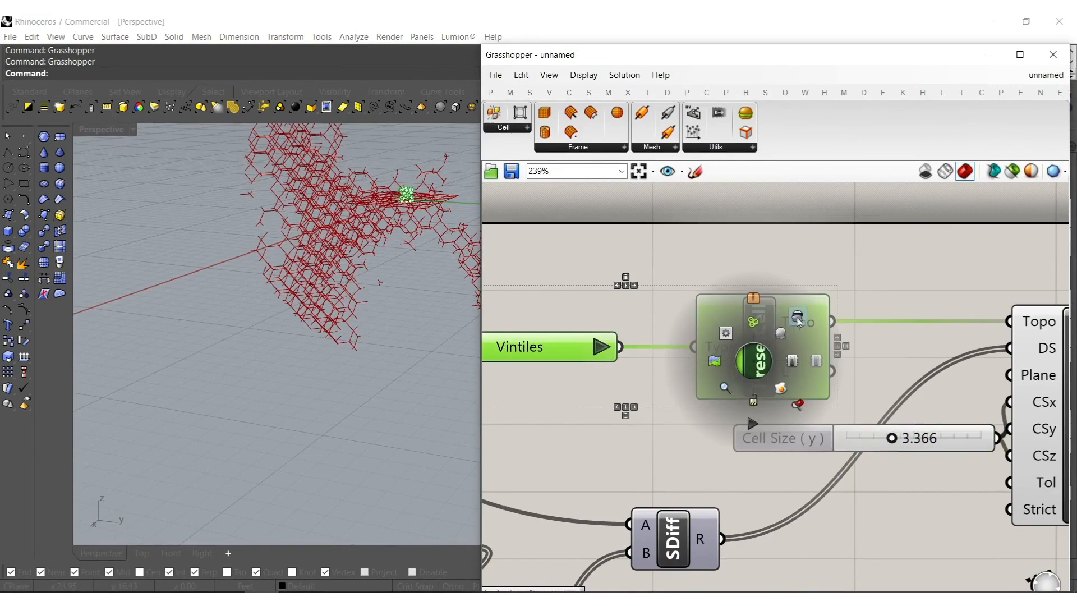
{"action": "right_click_drag", "start_coordinate": [548, 352], "coordinate": [631, 343]}
{"action": "scroll", "coordinate": [621, 342], "scroll_direction": "up", "scroll_amount": 3}
{"action": "right_click_drag", "start_coordinate": [331, 298], "coordinate": [268, 335], "text": "shift"}
{"action": "scroll", "coordinate": [697, 386], "scroll_direction": "down", "scroll_amount": 3}
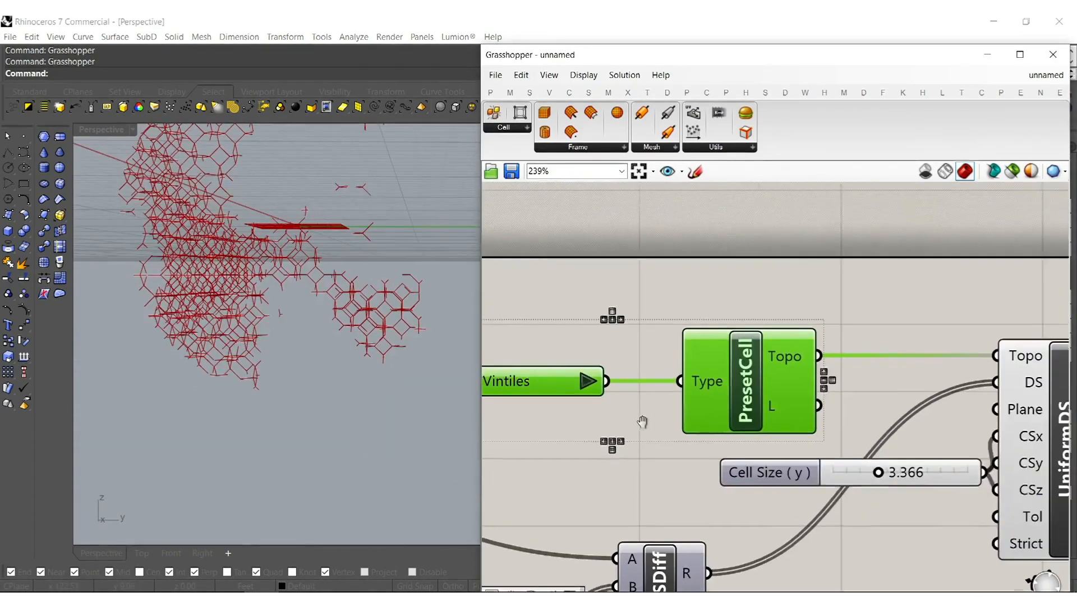
- Set the Cell Size slider to 2.5
{"action": "scroll", "coordinate": [887, 478], "scroll_direction": "up", "scroll_amount": 5}
{"action": "double_click", "coordinate": [853, 475]}
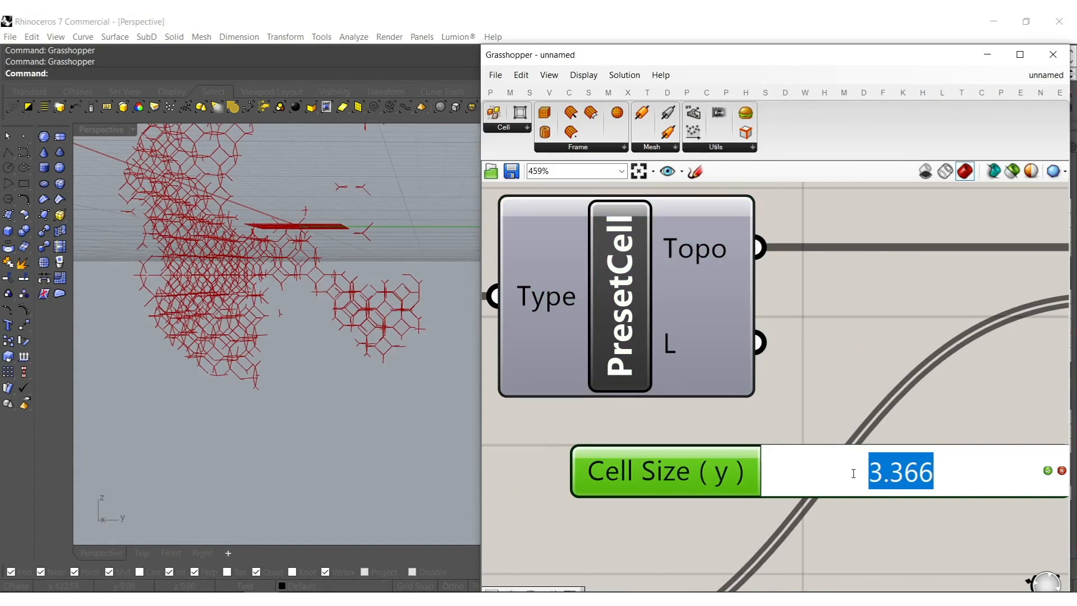
{"action": "type", "text": "2.5"}
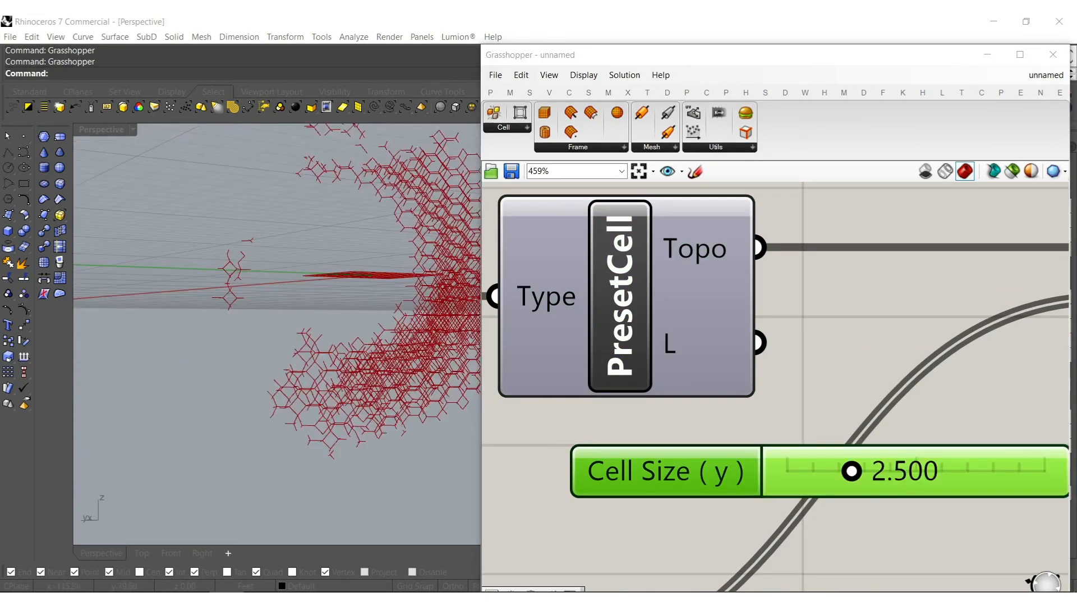
{"action": "right_click_drag", "start_coordinate": [449, 303], "coordinate": [376, 374]}
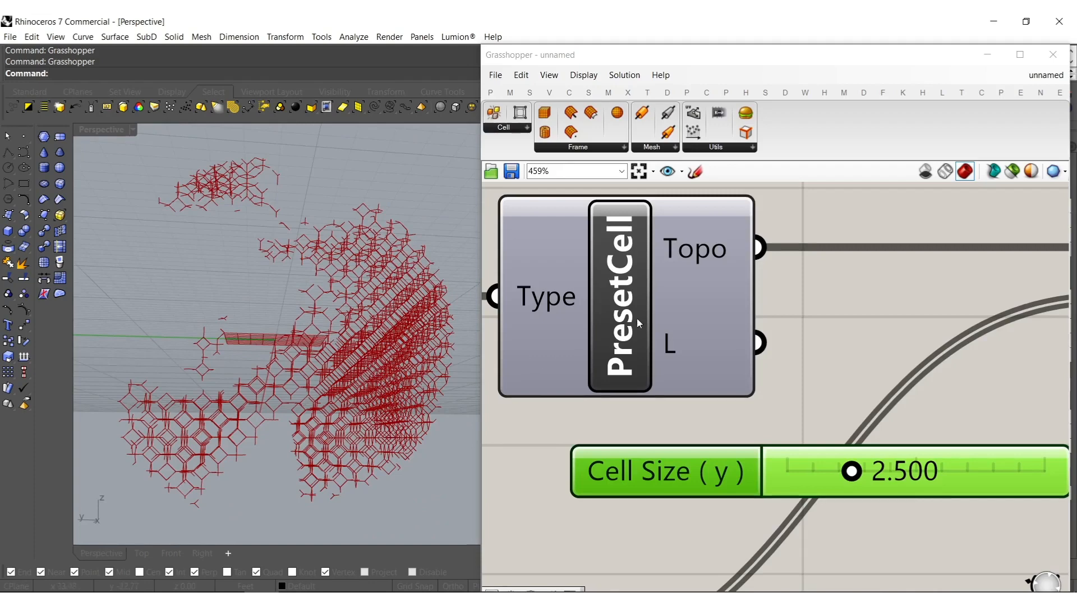
- Add a Mesh Pipe component and place it beside UniformDS
{"action": "scroll", "coordinate": [637, 319], "scroll_direction": "down", "scroll_amount": 5}
{"action": "double_click", "coordinate": [903, 447]}
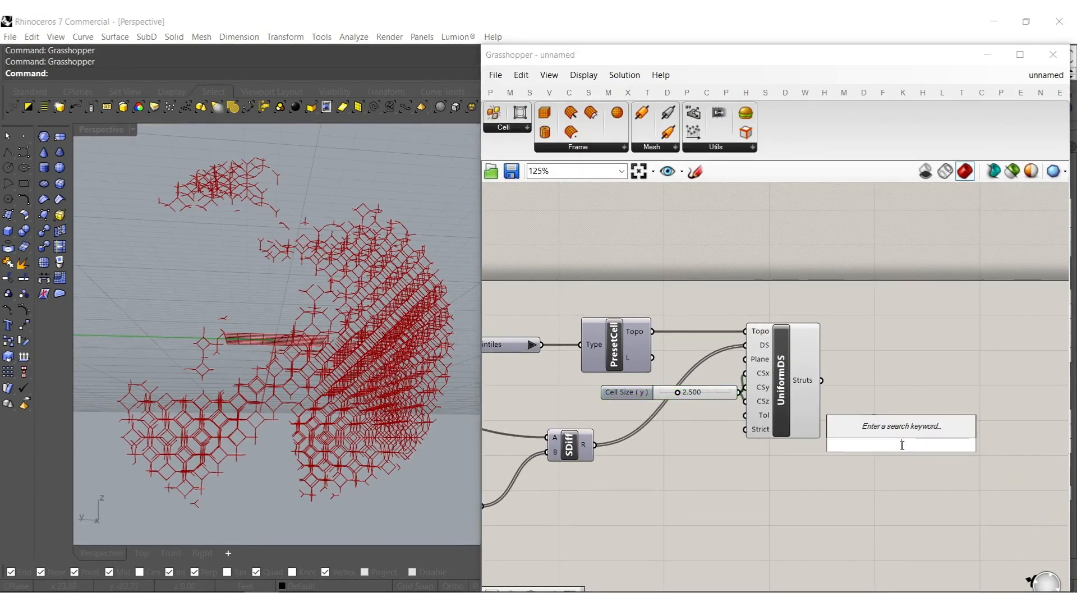
{"action": "type", "text": "pip"}
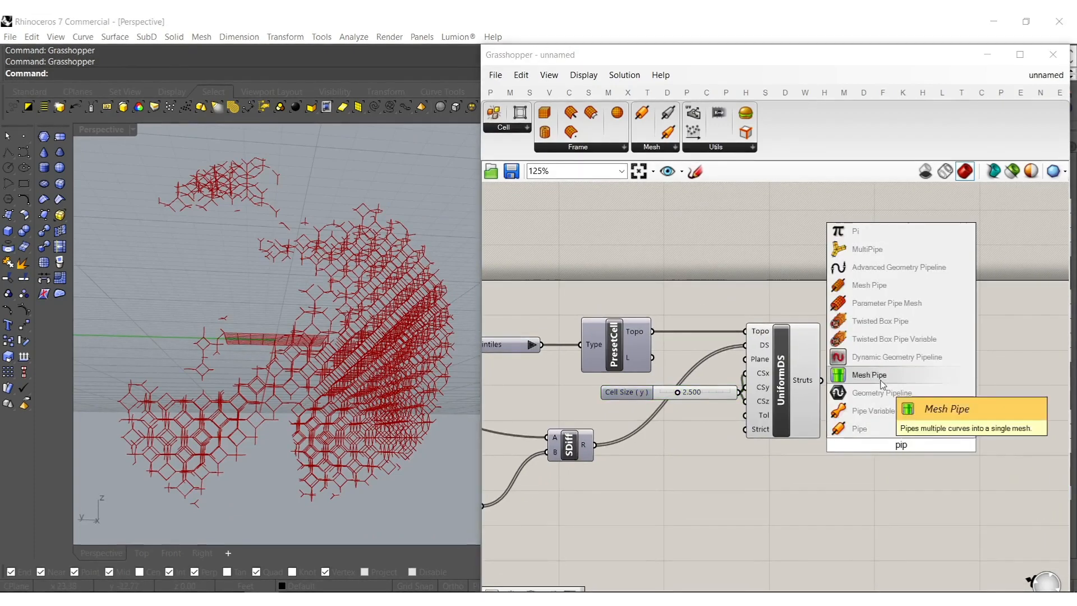
{"action": "left_click", "coordinate": [934, 290]}
{"action": "right_click_drag", "start_coordinate": [895, 463], "coordinate": [826, 443]}
{"action": "left_click_drag", "start_coordinate": [826, 443], "coordinate": [871, 444]}
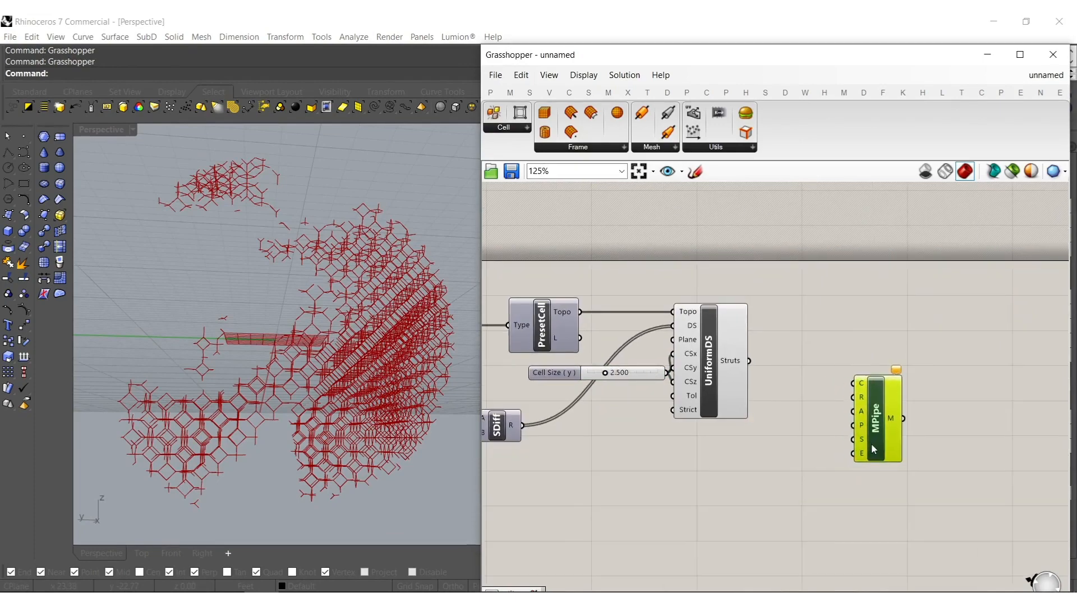
- Add a number slider set to 3 and connect it to MPipe's S input for the segments
{"action": "double_click", "coordinate": [773, 472]}
{"action": "type", "text": "3"}
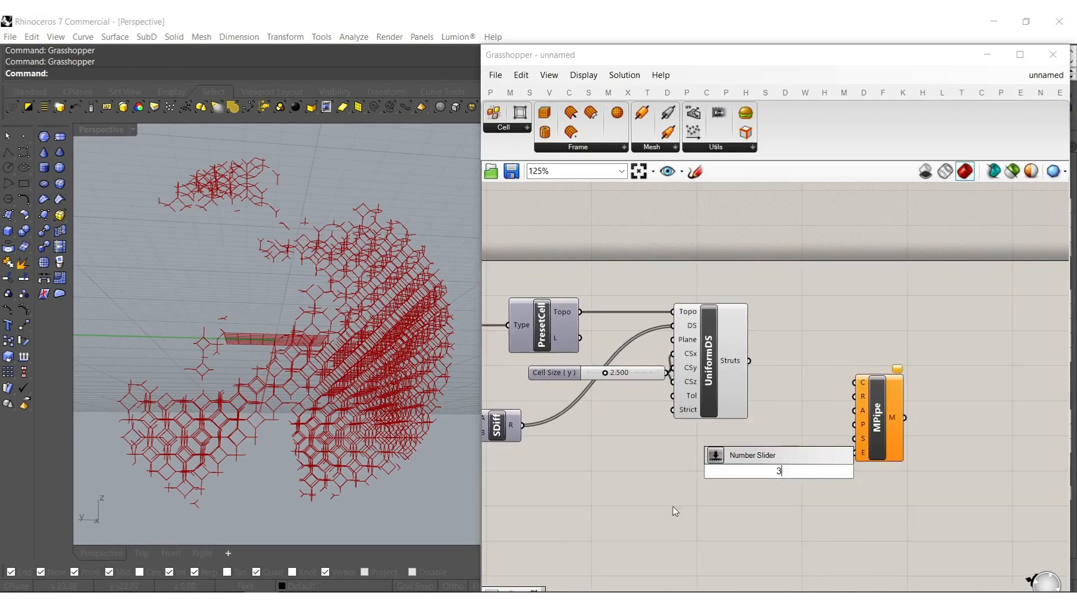
{"action": "key", "text": "Return"}
{"action": "scroll", "coordinate": [743, 474], "scroll_direction": "up", "scroll_amount": 4}
{"action": "right_click_drag", "start_coordinate": [960, 399], "coordinate": [901, 410]}
{"action": "left_click_drag", "start_coordinate": [936, 416], "coordinate": [941, 395]}
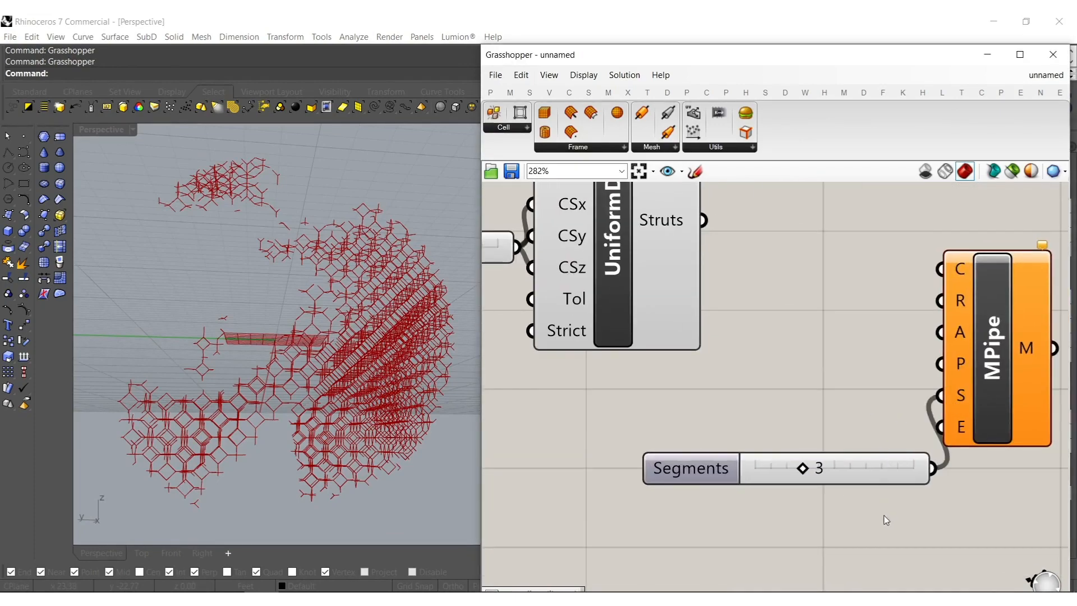
- Add a number slider set to 0, connect it to MPipe's E input for the caps and place it below the Segments slider
{"action": "double_click", "coordinate": [857, 516]}
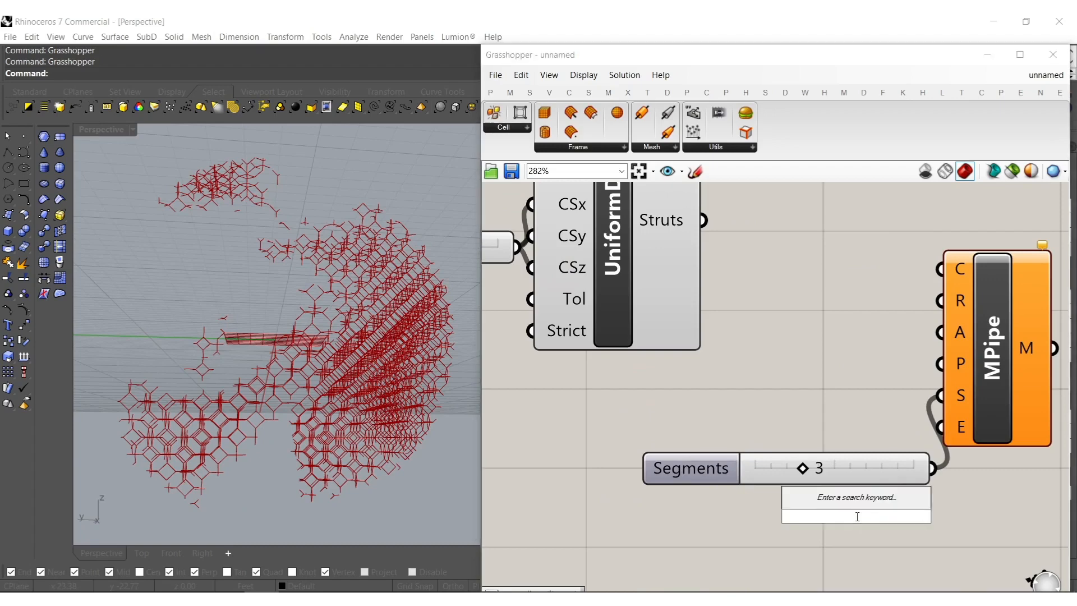
{"action": "type", "text": "0"}
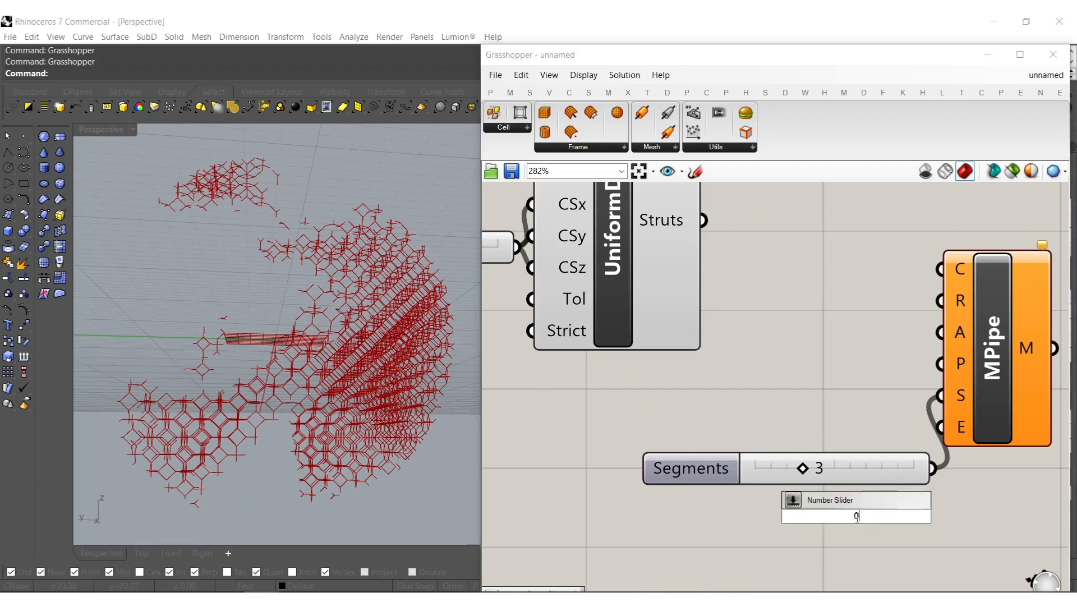
{"action": "key", "text": "Return"}
{"action": "left_click_drag", "start_coordinate": [985, 515], "coordinate": [941, 426]}
{"action": "left_click_drag", "start_coordinate": [934, 548], "coordinate": [746, 452]}
{"action": "left_click", "coordinate": [805, 445]}
{"action": "left_click", "coordinate": [806, 387]}
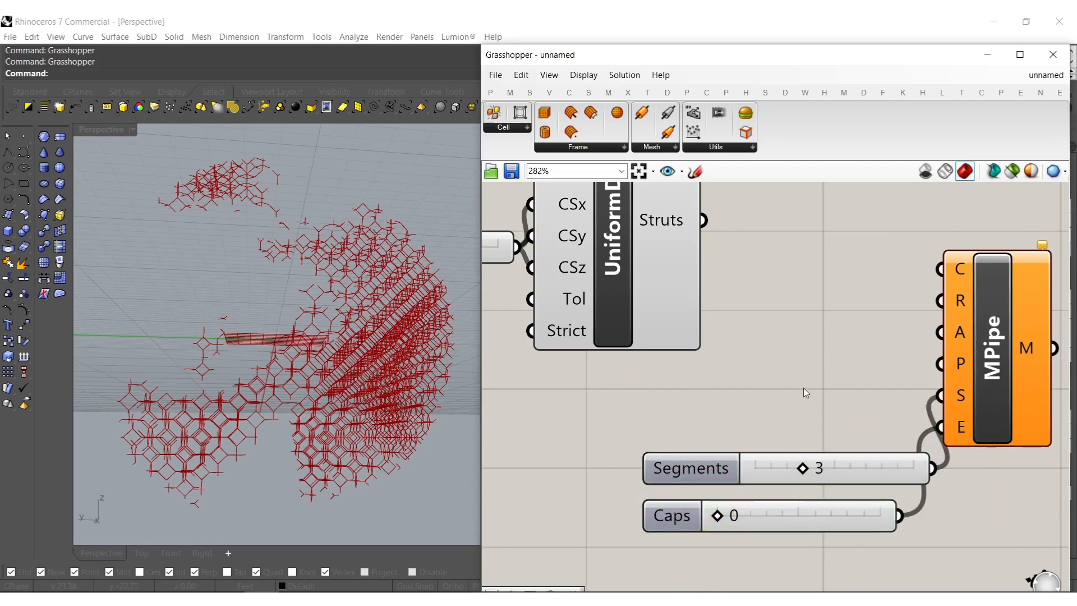
- Add a number slider set to 0.125 and connect it to MPipe's R input as the pipe radius
{"action": "double_click", "coordinate": [806, 373]}
{"action": "type", "text": ".125"}
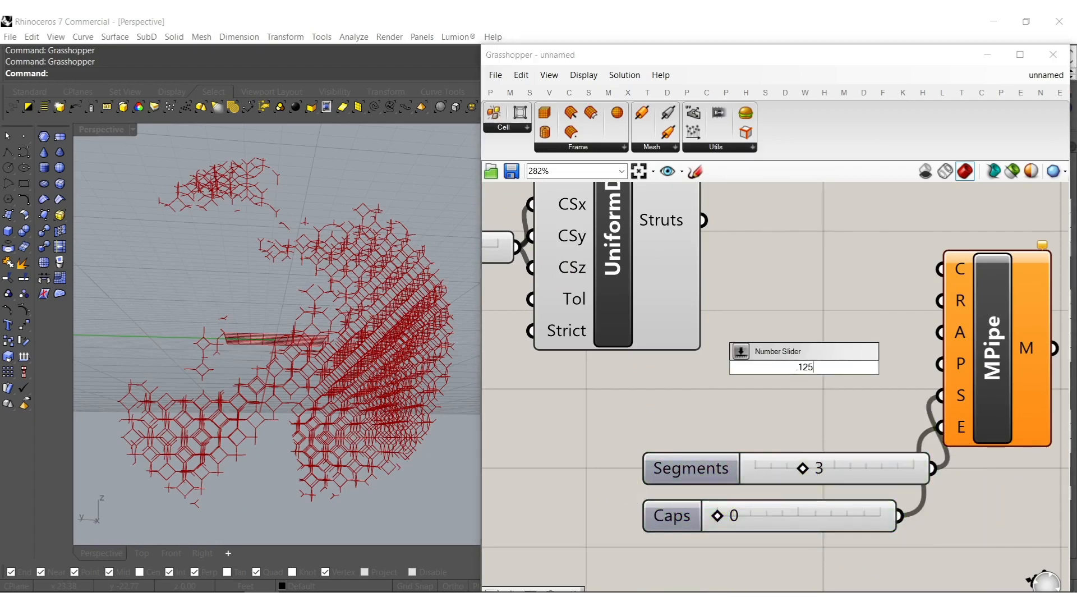
{"action": "key", "text": "Return"}
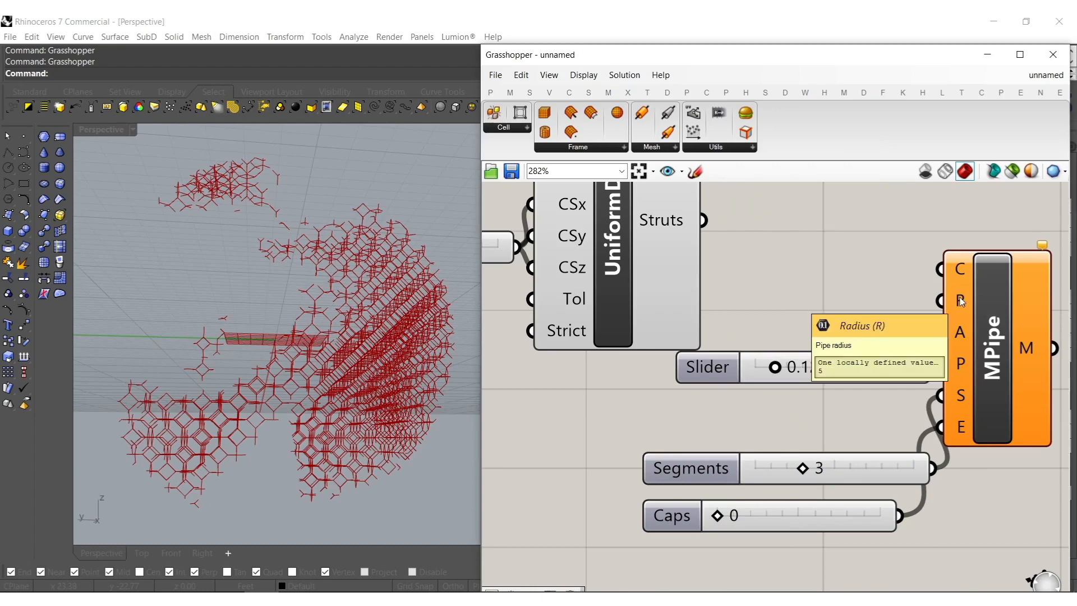
{"action": "left_click_drag", "start_coordinate": [881, 360], "coordinate": [849, 405]}
{"action": "left_click_drag", "start_coordinate": [941, 301], "coordinate": [880, 424]}
{"action": "right_click_drag", "start_coordinate": [1031, 384], "coordinate": [863, 434]}
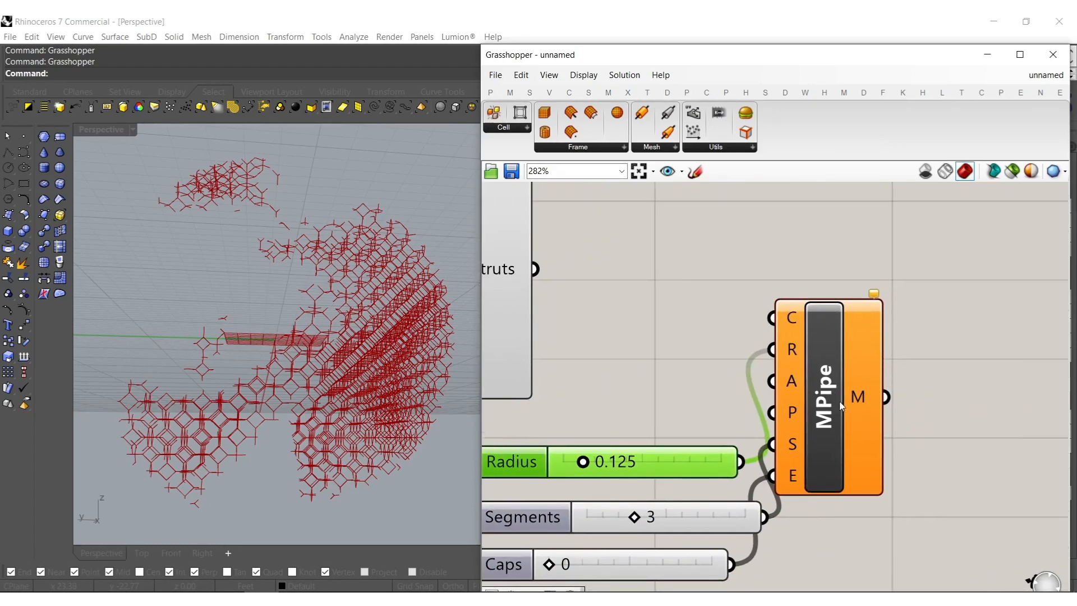
- Add a Mesh Join component, flatten its mesh input and connect MPipe's M output to it
{"action": "left_click", "coordinate": [920, 407]}
{"action": "double_click", "coordinate": [925, 412]}
{"action": "type", "text": "join"}
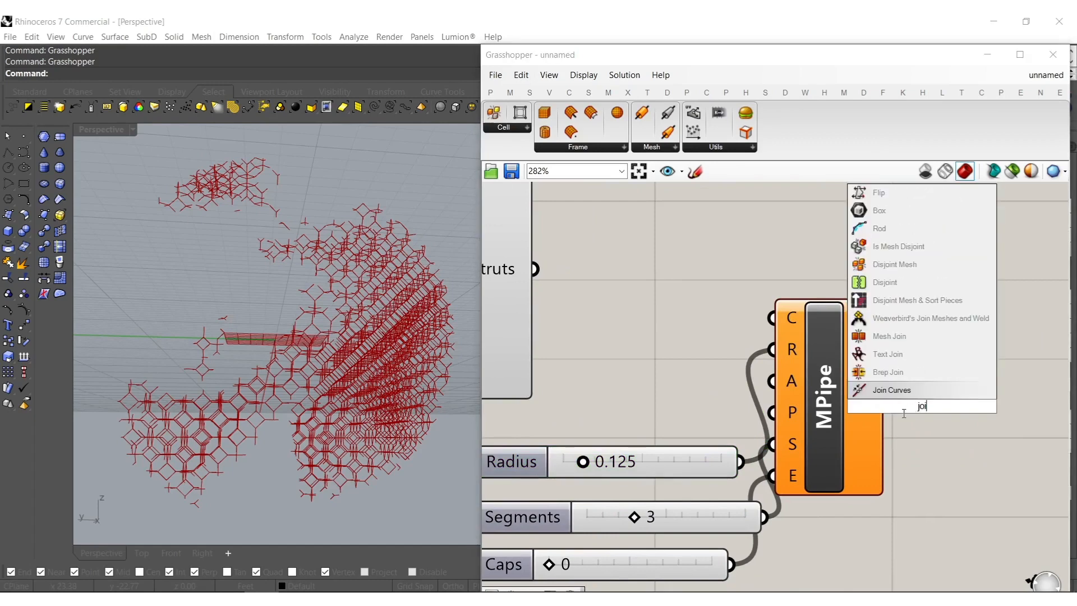
{"action": "left_click", "coordinate": [900, 336]}
{"action": "right_click", "coordinate": [875, 408]}
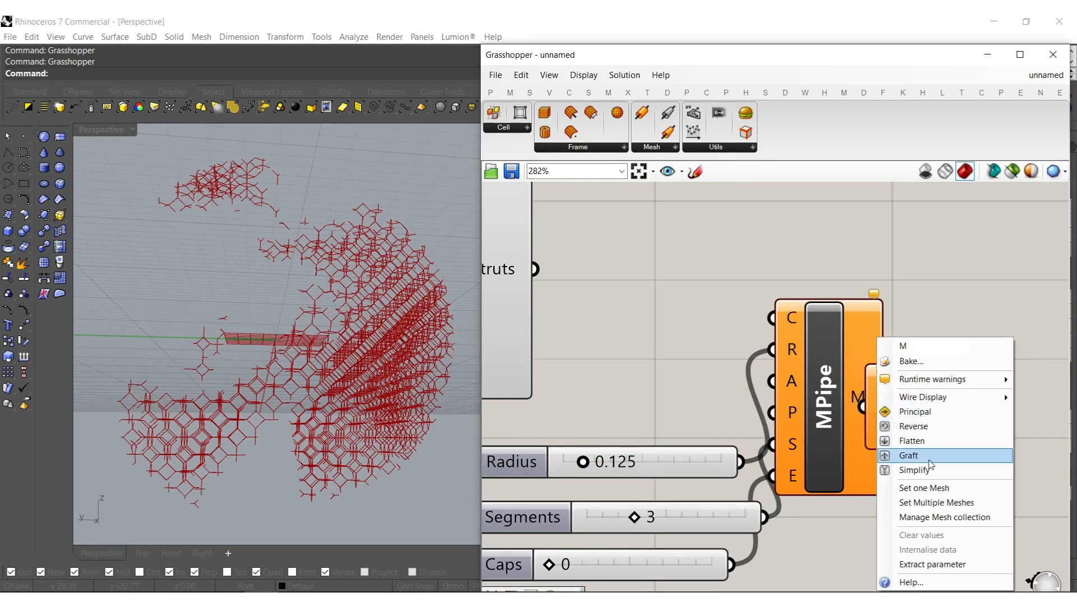
{"action": "left_click", "coordinate": [932, 441]}
{"action": "left_click_drag", "start_coordinate": [861, 408], "coordinate": [887, 396]}
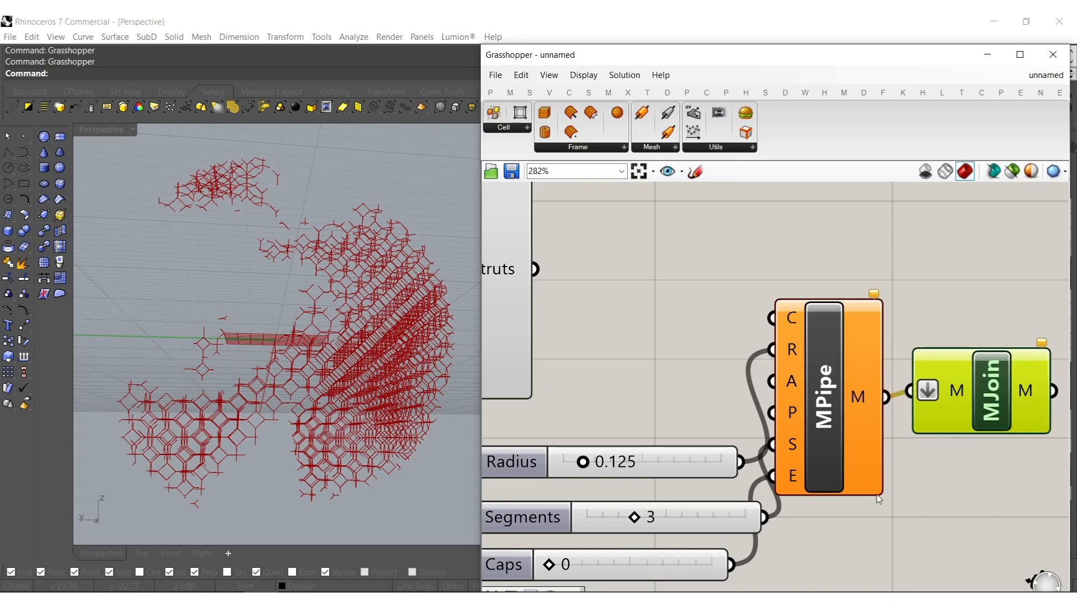
- Turn off MPipe's preview and connect UniformDS's Struts output to MPipe's C input
{"action": "left_click_drag", "start_coordinate": [882, 509], "coordinate": [847, 471]}
{"action": "middle_click", "coordinate": [836, 401]}
{"action": "left_click", "coordinate": [862, 368]}
{"action": "left_click", "coordinate": [771, 257]}
{"action": "right_click_drag", "start_coordinate": [771, 257], "coordinate": [854, 349]}
{"action": "left_click_drag", "start_coordinate": [856, 409], "coordinate": [621, 361]}
{"action": "scroll", "coordinate": [672, 453], "scroll_direction": "down", "scroll_amount": 4}
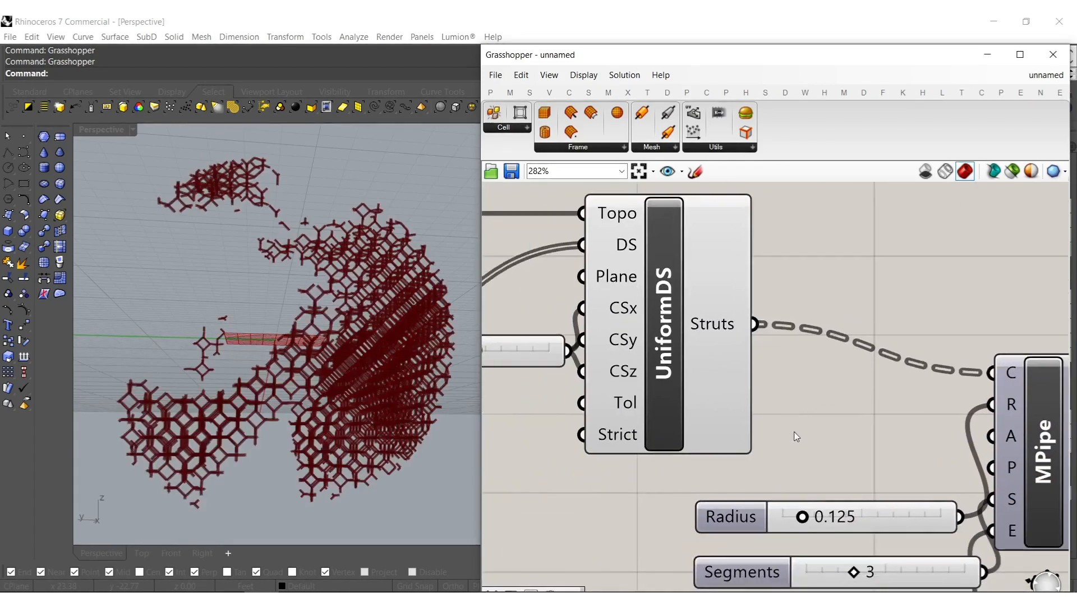
- Turn off the preview of UniformDS so only the joined pipe mesh is displayed
{"action": "left_click", "coordinate": [688, 337]}
{"action": "middle_click", "coordinate": [688, 344]}
{"action": "left_click", "coordinate": [731, 300]}
{"action": "left_click", "coordinate": [886, 349]}
{"action": "right_click_drag", "start_coordinate": [886, 349], "coordinate": [756, 388]}
{"action": "left_click_drag", "start_coordinate": [876, 374], "coordinate": [826, 452]}
{"action": "right_click_drag", "start_coordinate": [331, 303], "coordinate": [337, 359]}
- Reduce the Radius slider to 0.038 and inspect the thinner lattice in the Rhino viewport
{"action": "right_click_drag", "start_coordinate": [595, 471], "coordinate": [670, 434]}
{"action": "scroll", "coordinate": [691, 435], "scroll_direction": "up", "scroll_amount": 6}
{"action": "left_click", "coordinate": [721, 392]}
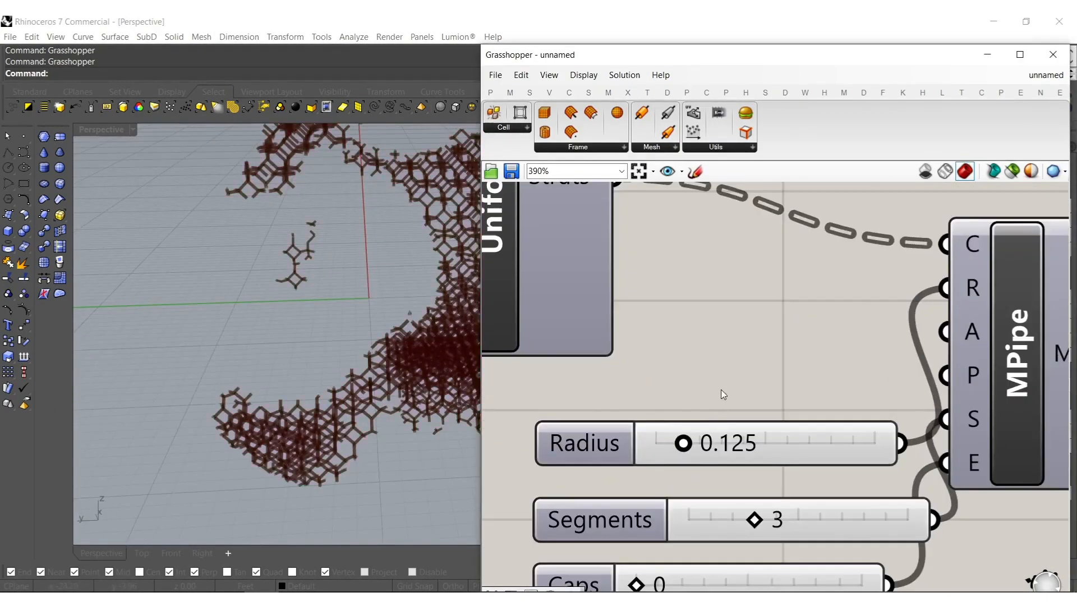
{"action": "scroll", "coordinate": [686, 444], "scroll_direction": "up", "scroll_amount": 6}
{"action": "left_click_drag", "start_coordinate": [673, 445], "coordinate": [632, 452]}
{"action": "scroll", "coordinate": [351, 359], "scroll_direction": "down", "scroll_amount": 4}
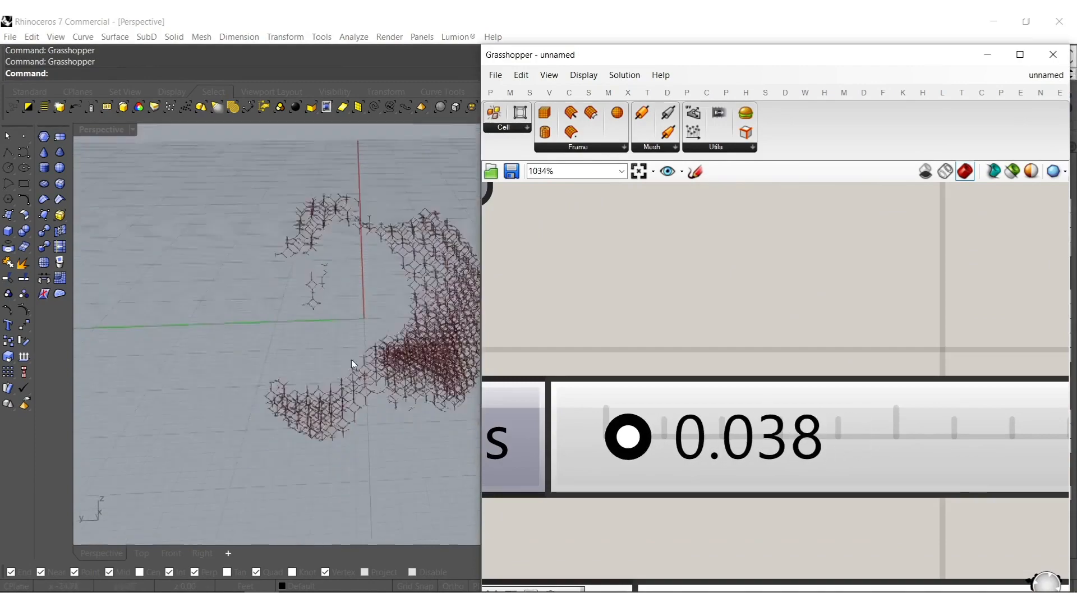
{"action": "right_click_drag", "start_coordinate": [351, 359], "coordinate": [329, 286]}
{"action": "scroll", "coordinate": [322, 426], "scroll_direction": "up", "scroll_amount": 6}
{"action": "scroll", "coordinate": [321, 421], "scroll_direction": "down", "scroll_amount": 6}
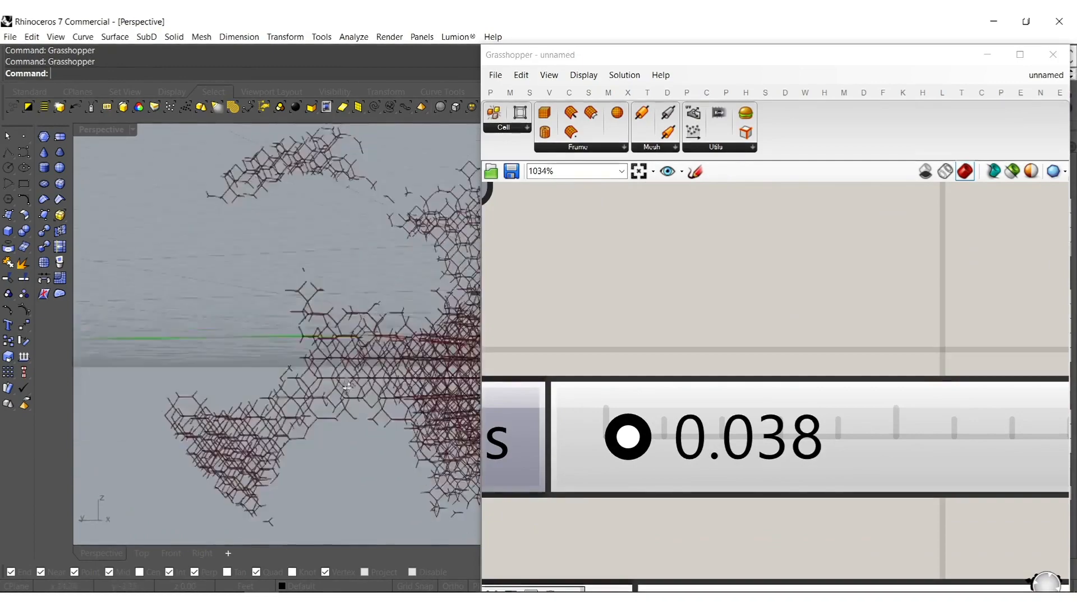
{"action": "scroll", "coordinate": [721, 325], "scroll_direction": "down", "scroll_amount": 6}
- Add a RandomSplit component above MPipe and connect UniformDS's Struts output to its L input
{"action": "right_click_drag", "start_coordinate": [740, 422], "coordinate": [651, 464]}
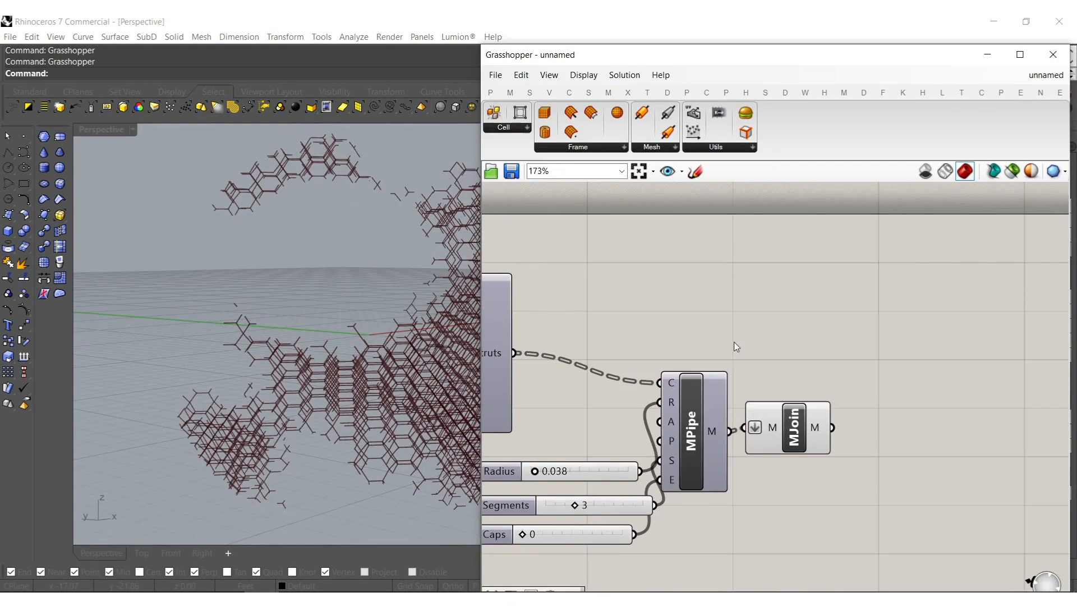
{"action": "double_click", "coordinate": [704, 307]}
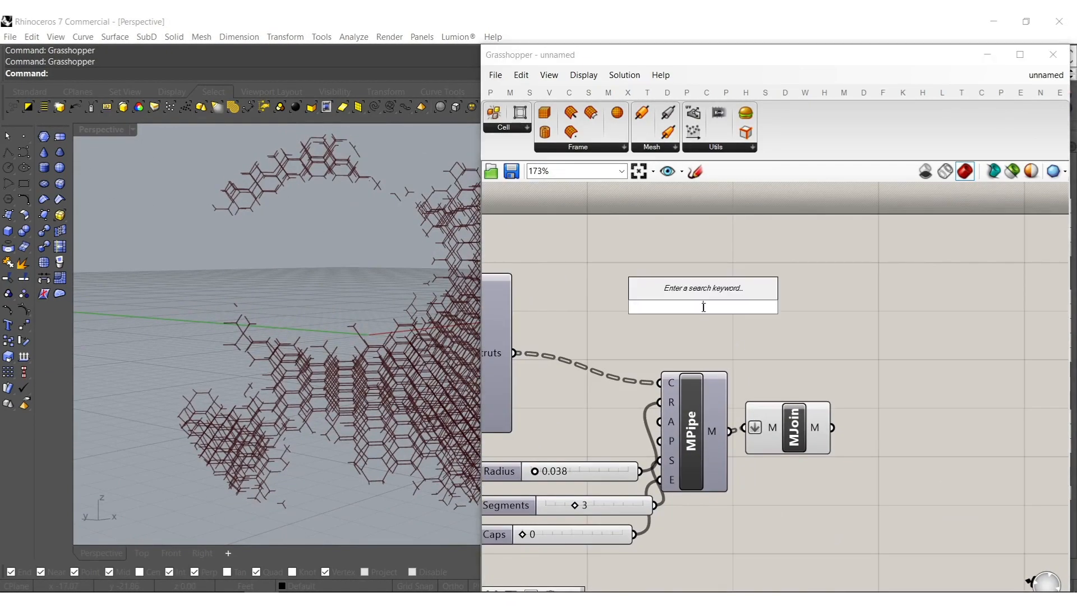
{"action": "type", "text": "ra"}
{"action": "left_click", "coordinate": [696, 275]}
{"action": "right_click_drag", "start_coordinate": [681, 278], "coordinate": [741, 293]}
{"action": "left_click_drag", "start_coordinate": [743, 289], "coordinate": [575, 369]}
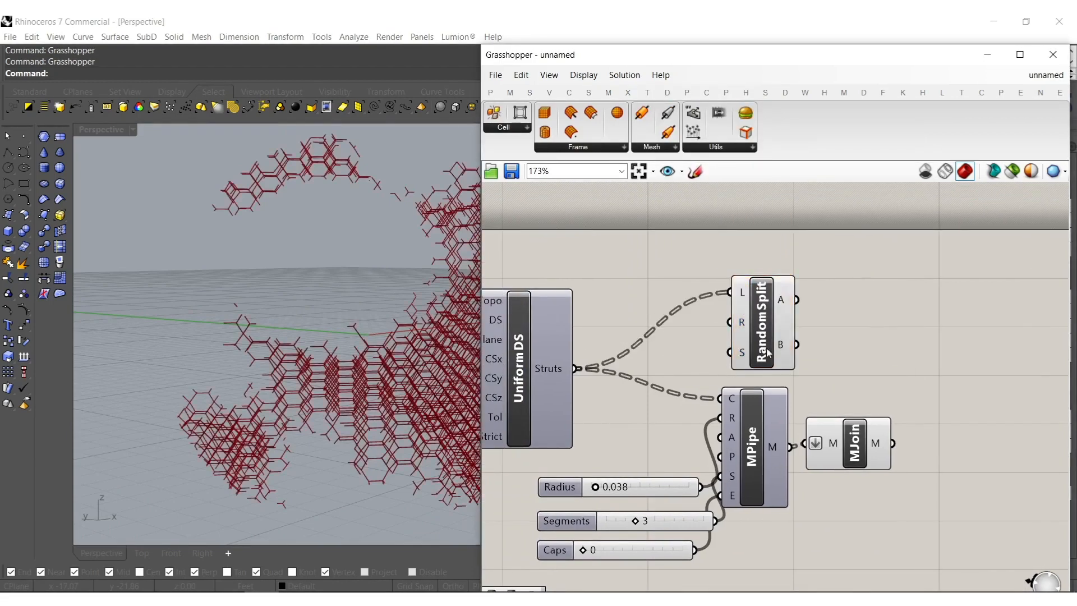
- Add an Extend Curve component and connect RandomSplit's A output to its C input
{"action": "right_click_drag", "start_coordinate": [854, 313], "coordinate": [742, 342]}
{"action": "double_click", "coordinate": [750, 345]}
{"action": "type", "text": "exte"}
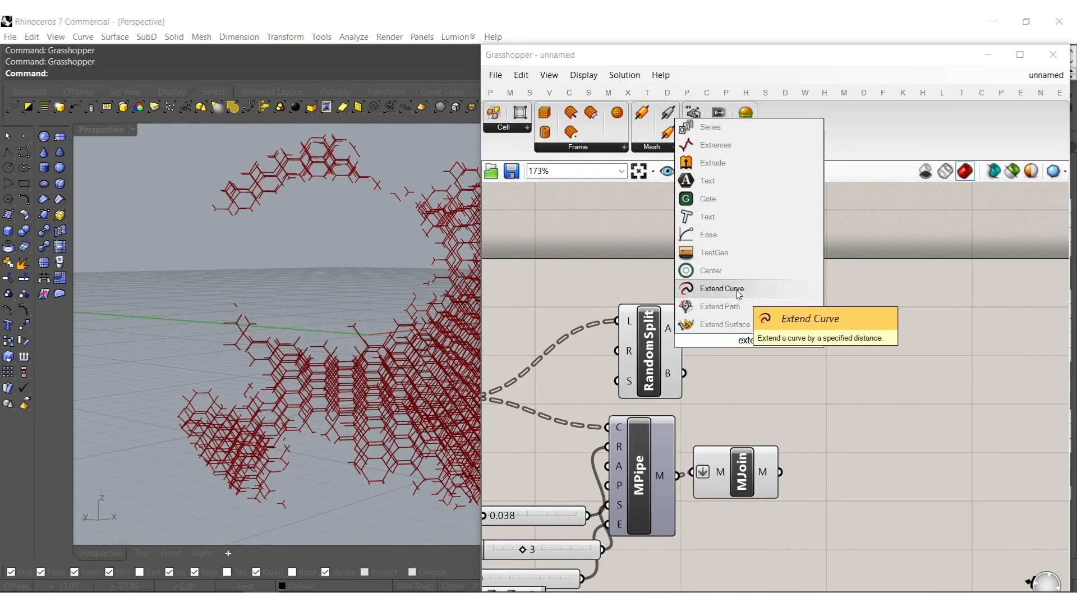
{"action": "left_click", "coordinate": [739, 289]}
{"action": "left_click_drag", "start_coordinate": [713, 312], "coordinate": [684, 329]}
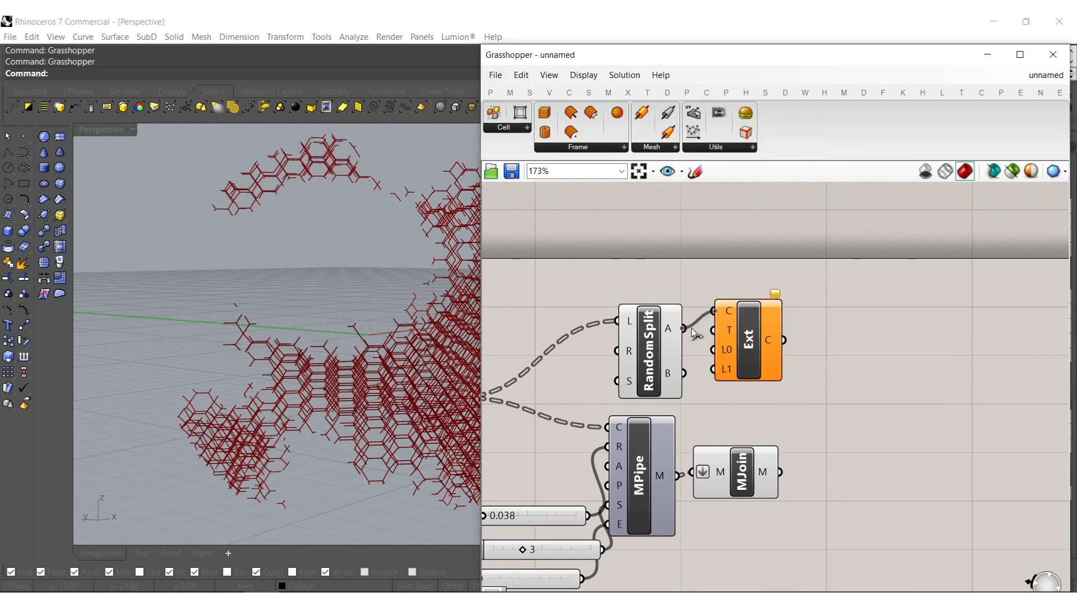
- Flatten RandomSplit's L input and move the Ext component farther up and away from it
{"action": "right_click", "coordinate": [629, 320]}
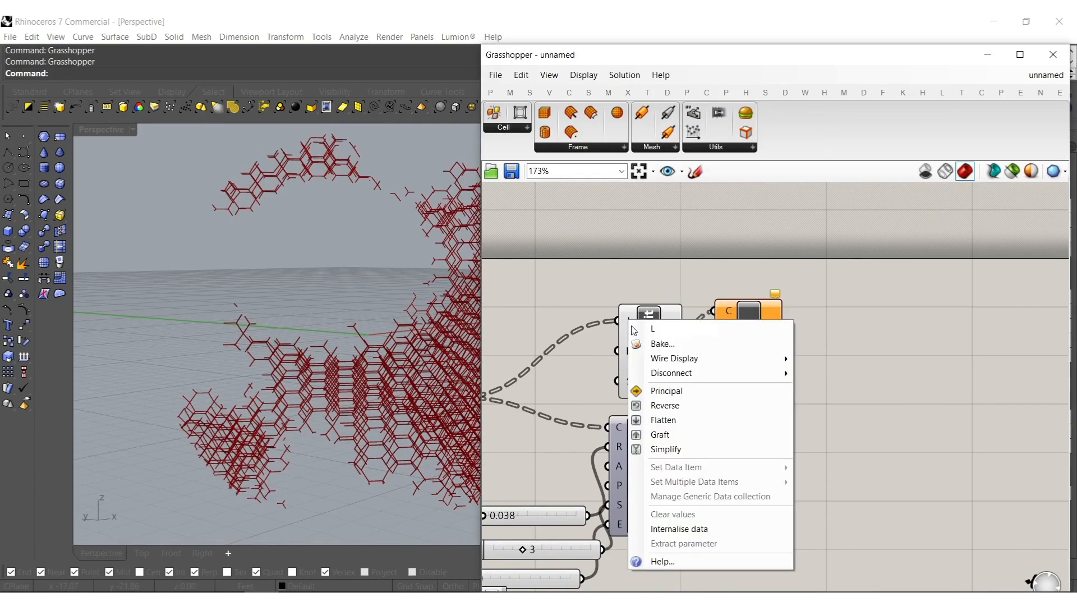
{"action": "left_click", "coordinate": [681, 422]}
{"action": "right_click_drag", "start_coordinate": [729, 404], "coordinate": [685, 440]}
{"action": "left_click_drag", "start_coordinate": [696, 387], "coordinate": [756, 332]}
- Add a 1.000 number slider and connect it to the Ext component's L0 and L1 inputs
{"action": "double_click", "coordinate": [625, 306]}
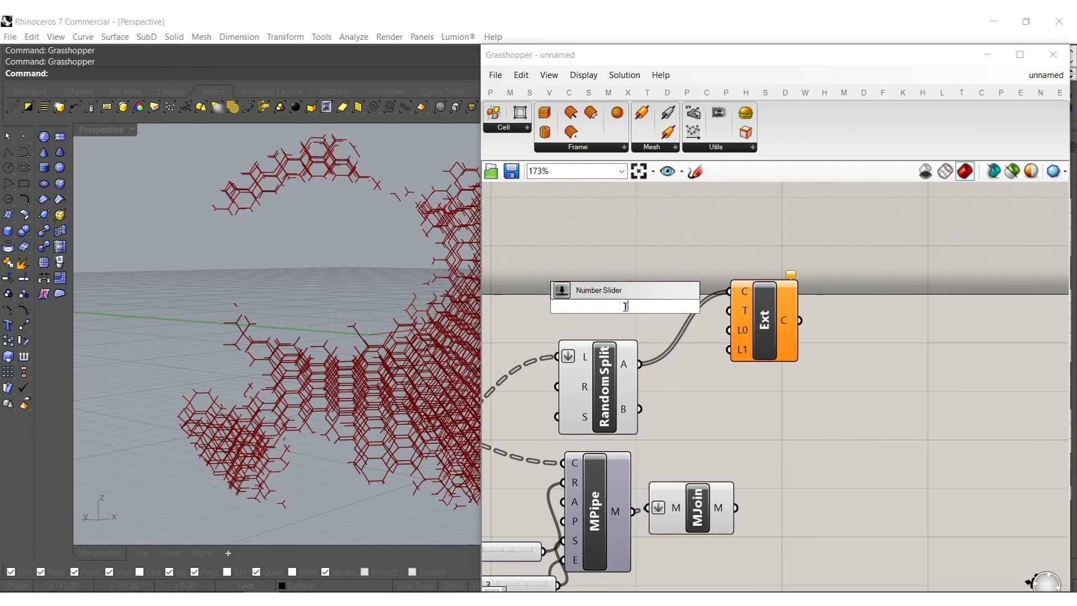
{"action": "type", "text": "1.000"}
{"action": "key", "text": "Return"}
{"action": "left_click_drag", "start_coordinate": [730, 331], "coordinate": [705, 306]}
{"action": "left_click_drag", "start_coordinate": [730, 350], "coordinate": [705, 306]}
{"action": "left_click", "coordinate": [737, 331]}
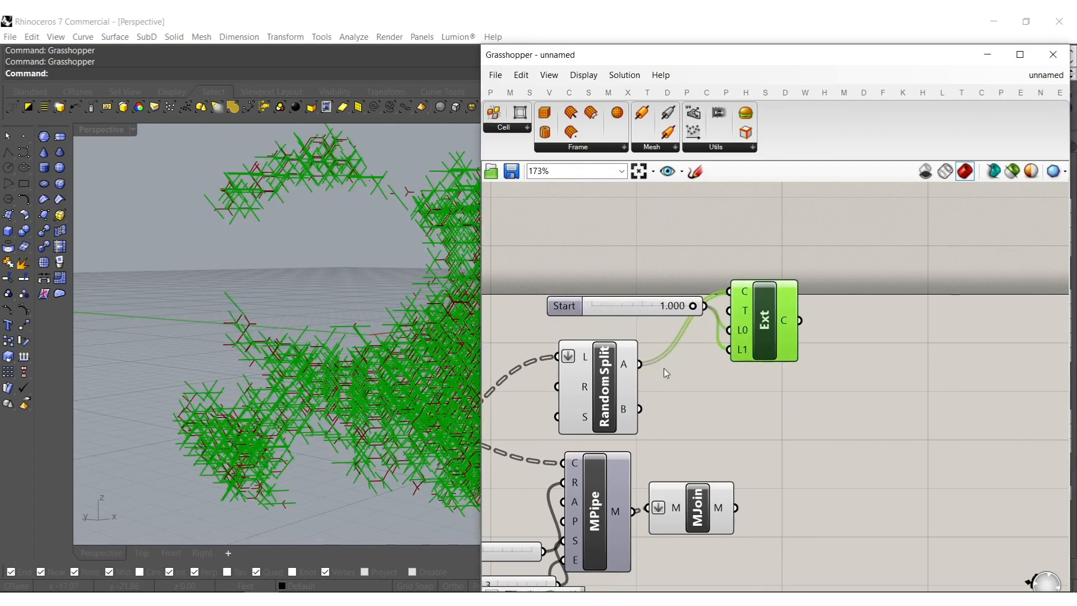
{"action": "right_click_drag", "start_coordinate": [665, 370], "coordinate": [690, 348]}
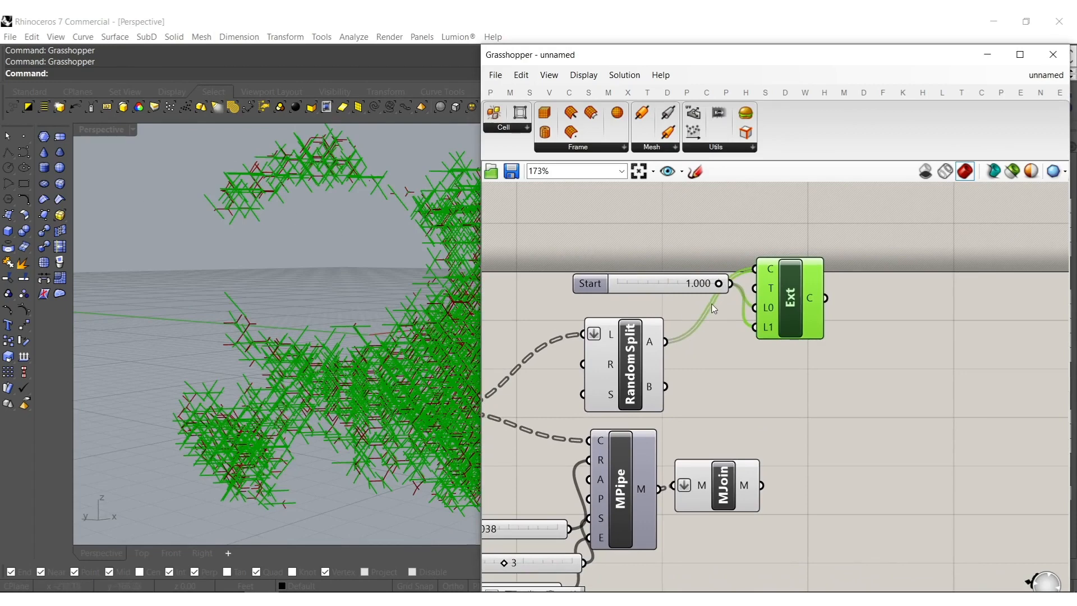
- Replace MPipe's C input with RandomSplit's B output and add Ext's C output to the same input
{"action": "left_click_drag", "start_coordinate": [830, 295], "coordinate": [667, 391]}
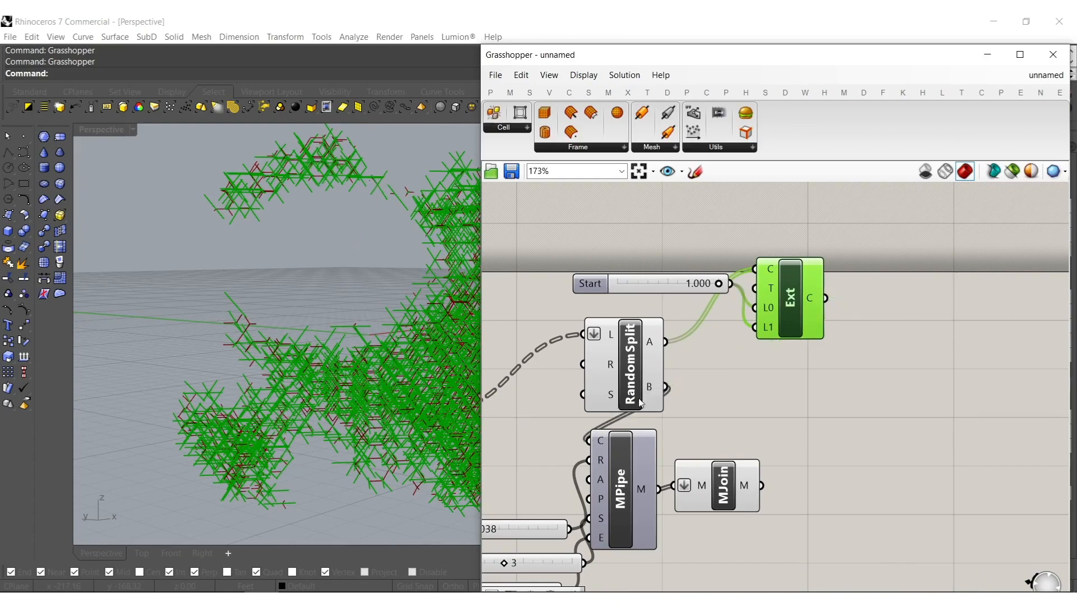
{"action": "left_click_drag", "start_coordinate": [592, 441], "coordinate": [825, 297], "text": "shift"}
{"action": "right_click_drag", "start_coordinate": [419, 355], "coordinate": [303, 368]}
{"action": "right_click_drag", "start_coordinate": [300, 419], "coordinate": [337, 384]}
- Insert a Simplify Curve component between Ext's C output and MPipe's C input, keeping RandomSplit's B output connected to MPipe
{"action": "double_click", "coordinate": [780, 415]}
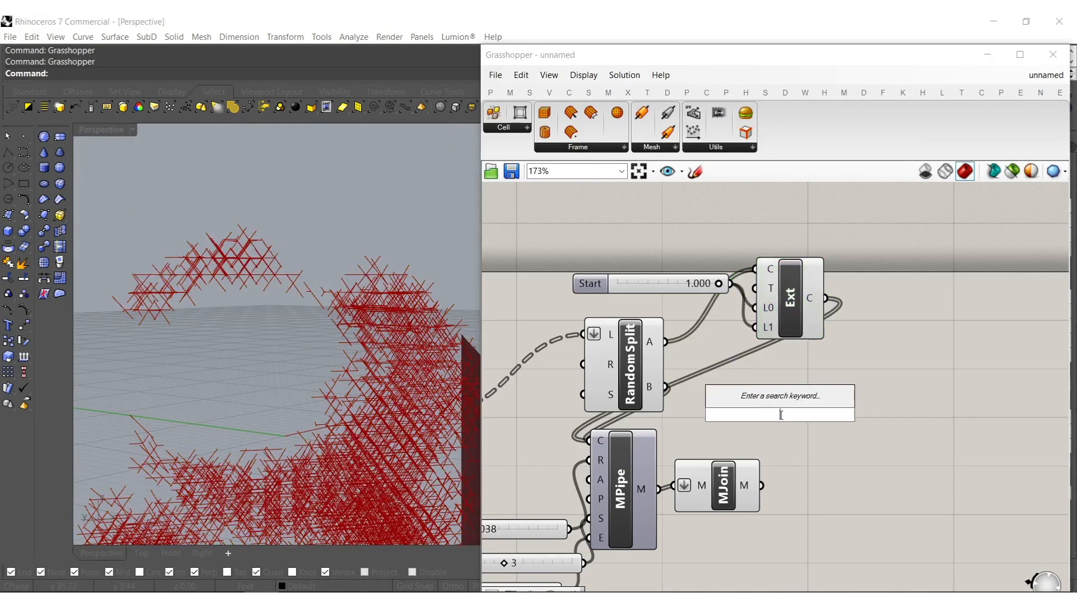
{"action": "type", "text": "simp"}
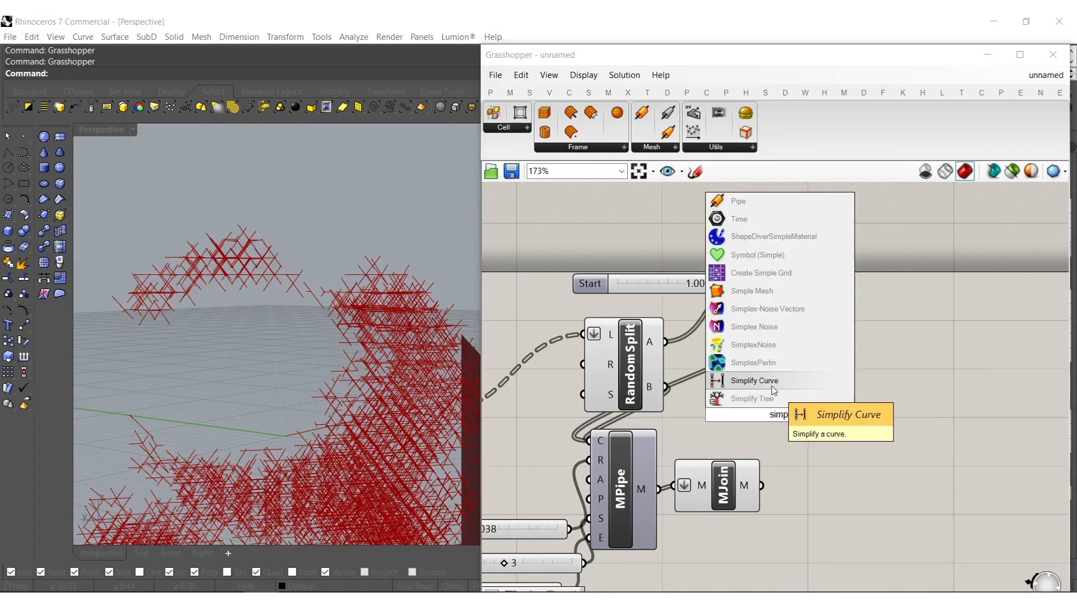
{"action": "left_click", "coordinate": [773, 382]}
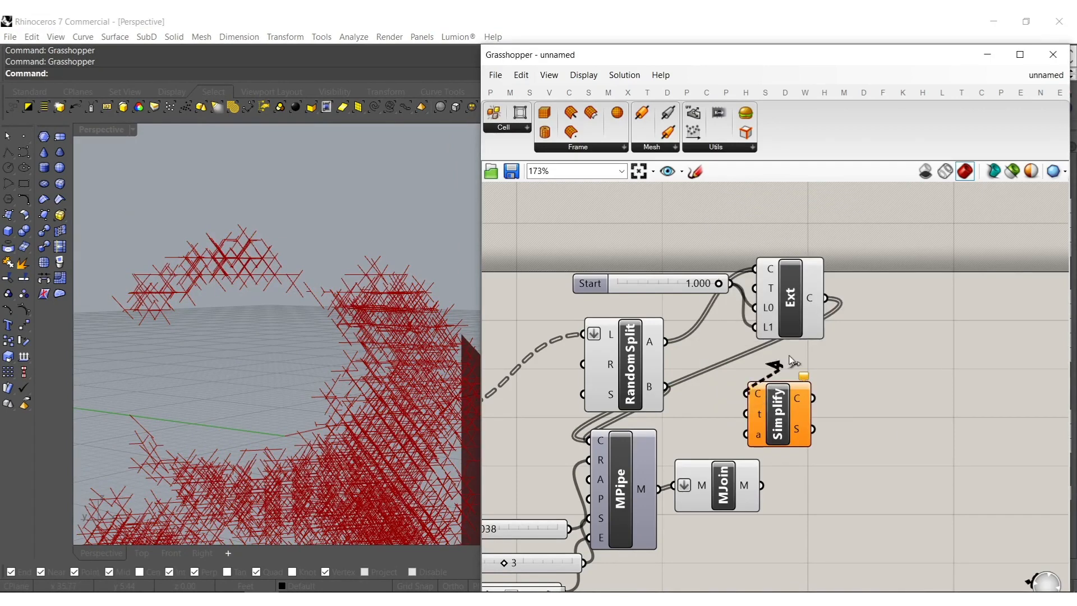
{"action": "left_click_drag", "start_coordinate": [827, 306], "coordinate": [826, 299]}
{"action": "left_click_drag", "start_coordinate": [839, 400], "coordinate": [596, 443]}
{"action": "left_click_drag", "start_coordinate": [660, 382], "coordinate": [661, 383], "text": "ctrl"}
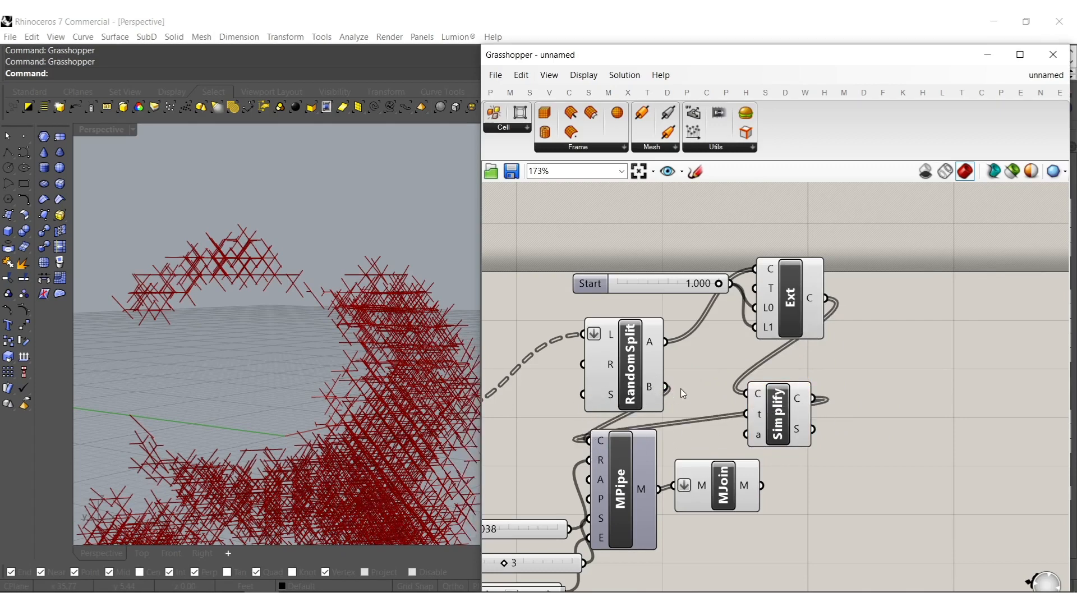
- Place Simplify beside Ext and disable the preview of RandomSplit, Ext and Simplify
{"action": "left_click_drag", "start_coordinate": [789, 415], "coordinate": [893, 321]}
{"action": "left_click_drag", "start_coordinate": [928, 418], "coordinate": [604, 287]}
{"action": "middle_click", "coordinate": [611, 299]}
{"action": "left_click", "coordinate": [660, 262]}
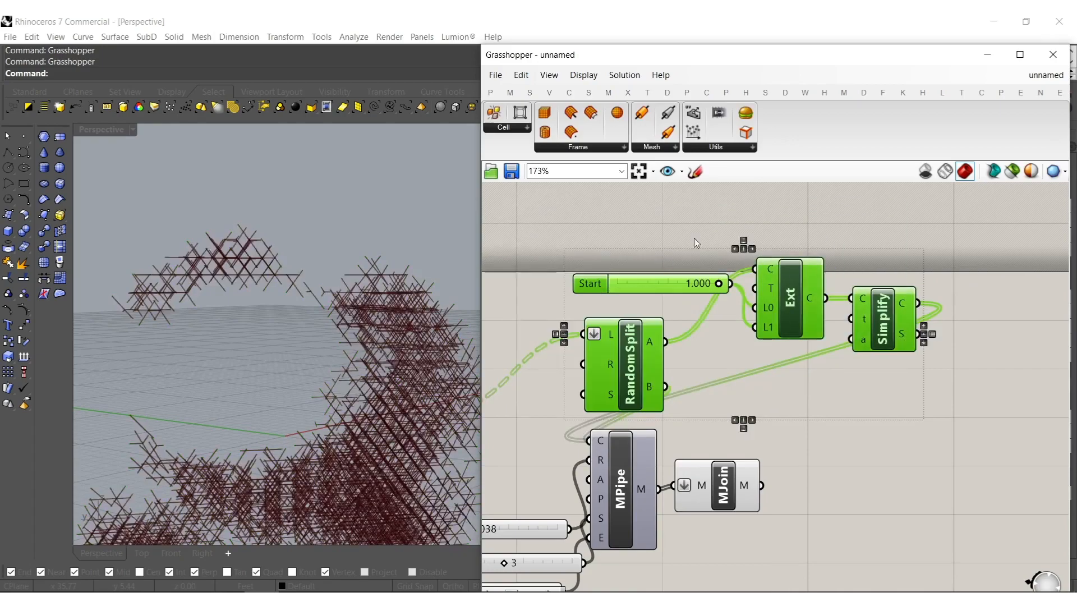
{"action": "left_click", "coordinate": [695, 238]}
- Reduce the extension length slider feeding Ext to 0.310 and inspect the struts in the Rhino viewport
{"action": "right_click_drag", "start_coordinate": [297, 373], "coordinate": [348, 317]}
{"action": "scroll", "coordinate": [349, 267], "scroll_direction": "down", "scroll_amount": 6}
{"action": "scroll", "coordinate": [348, 318], "scroll_direction": "up", "scroll_amount": 3}
{"action": "scroll", "coordinate": [729, 283], "scroll_direction": "up", "scroll_amount": 5}
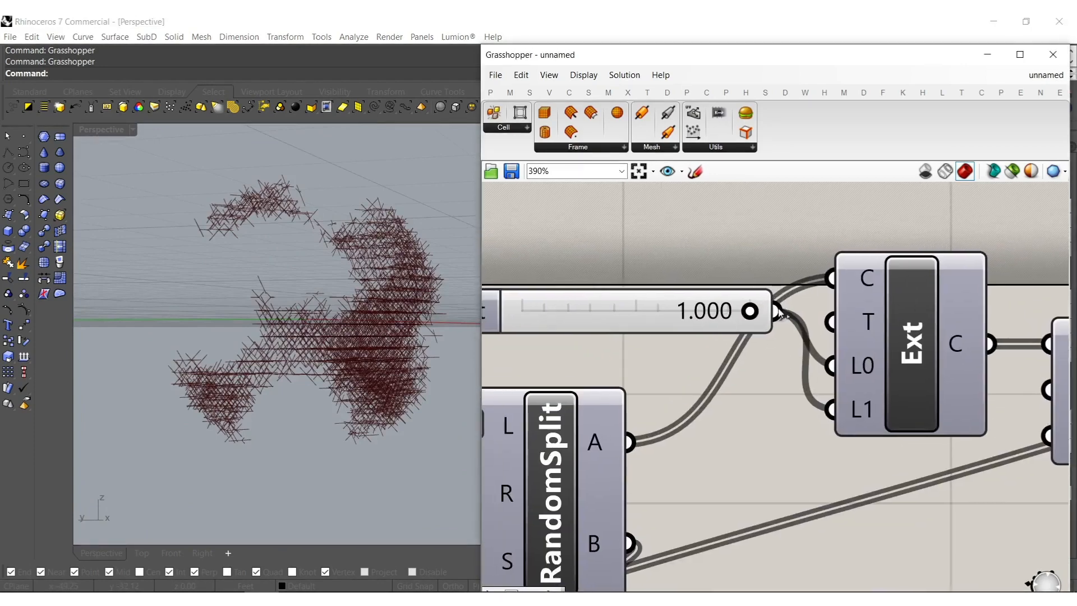
{"action": "left_click_drag", "start_coordinate": [748, 316], "coordinate": [592, 307]}
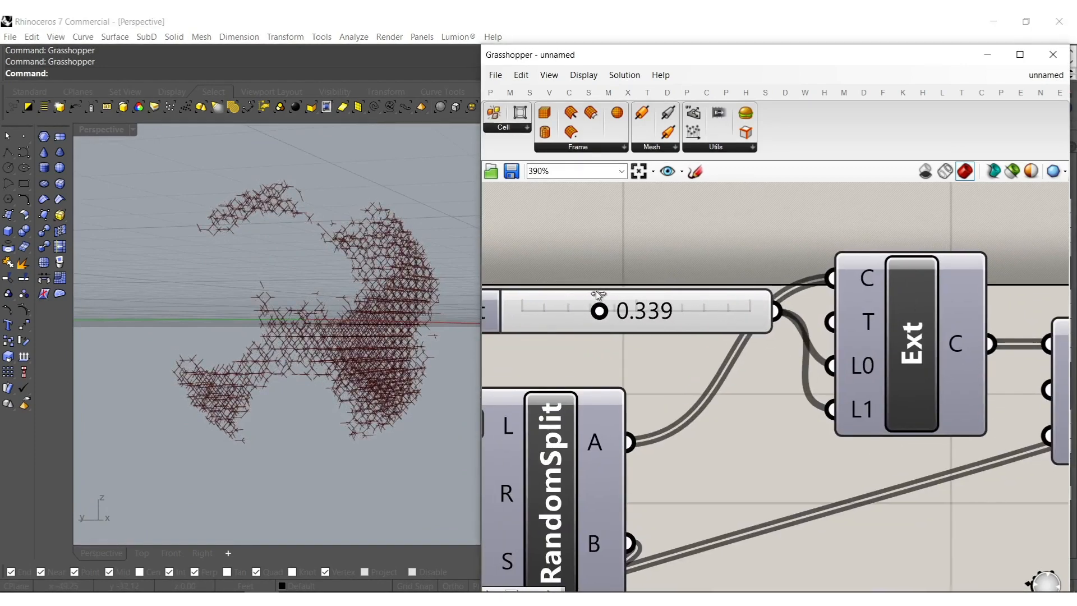
{"action": "right_click_drag", "start_coordinate": [358, 274], "coordinate": [248, 311]}
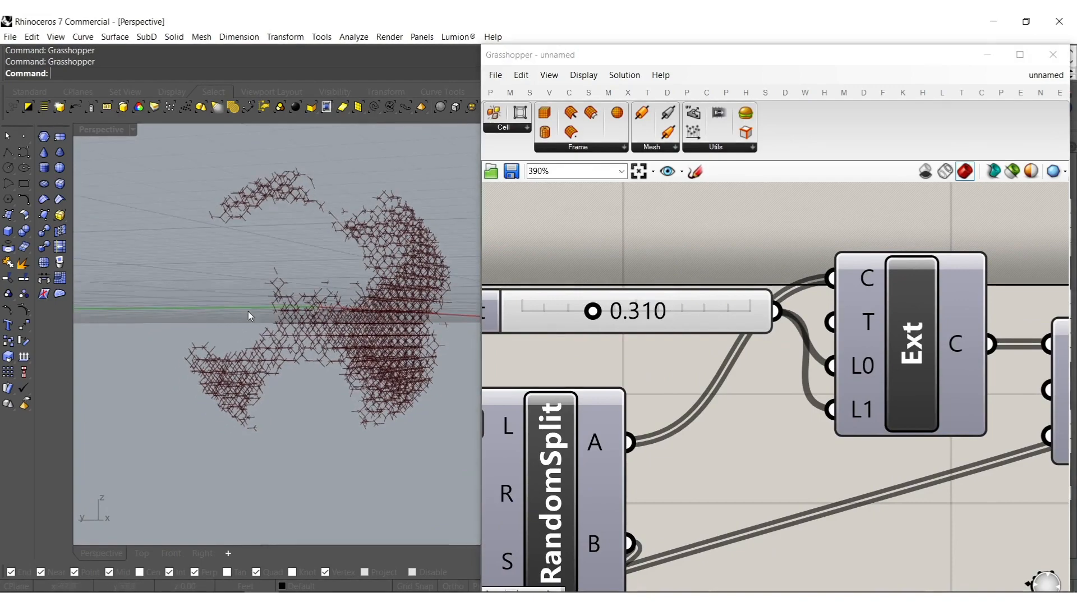
{"action": "scroll", "coordinate": [671, 365], "scroll_direction": "down", "scroll_amount": 5}
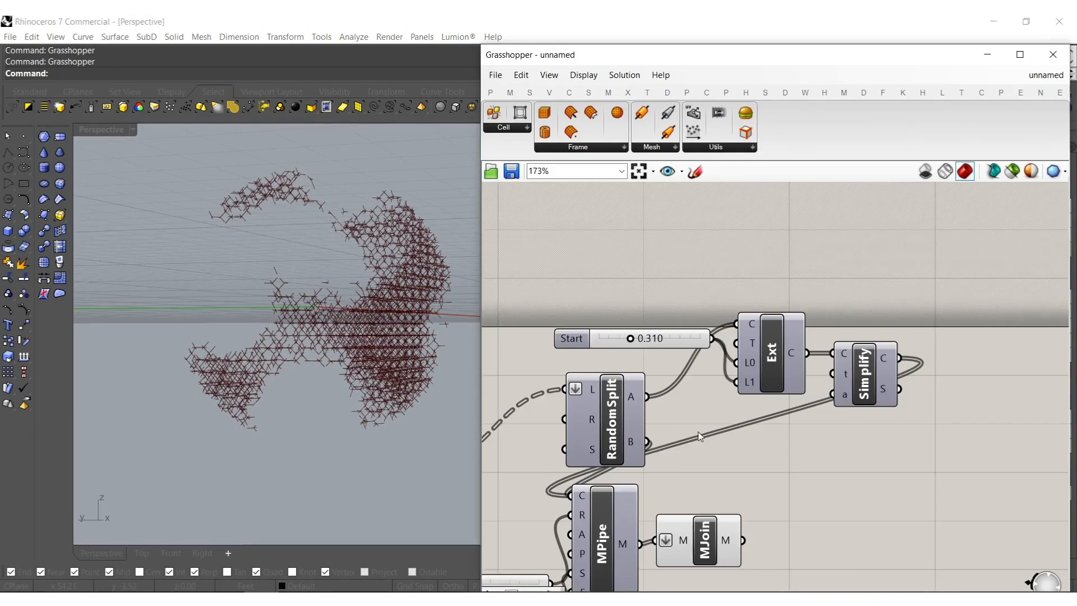
- Add a Bounding Box component and connect MJoin's M output to its C input
{"action": "right_click_drag", "start_coordinate": [698, 432], "coordinate": [694, 342]}
{"action": "double_click", "coordinate": [790, 454]}
{"action": "type", "text": "bound"}
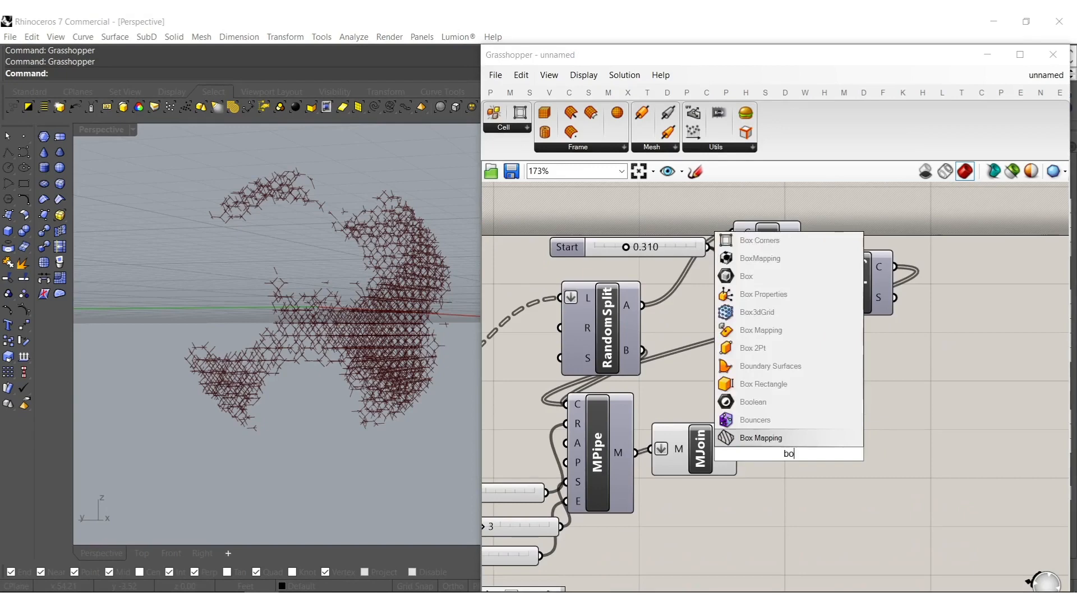
{"action": "left_click", "coordinate": [762, 420]}
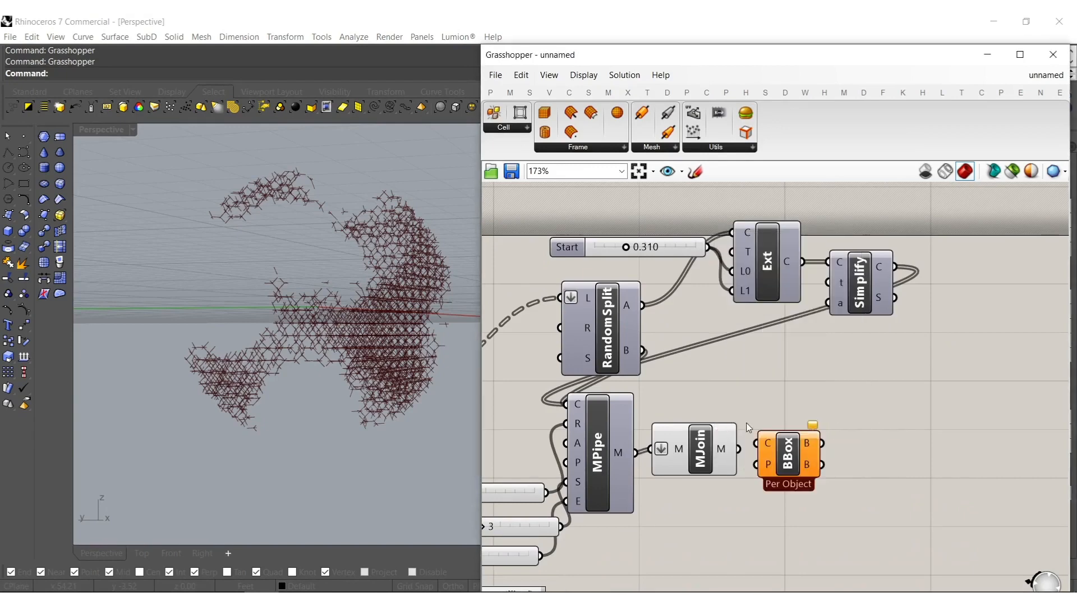
{"action": "scroll", "coordinate": [732, 454], "scroll_direction": "up", "scroll_amount": 3}
{"action": "left_click_drag", "start_coordinate": [720, 447], "coordinate": [743, 439]}
- Add a Volume component beside BBox and connect the bounding box output to its G input
{"action": "double_click", "coordinate": [796, 471]}
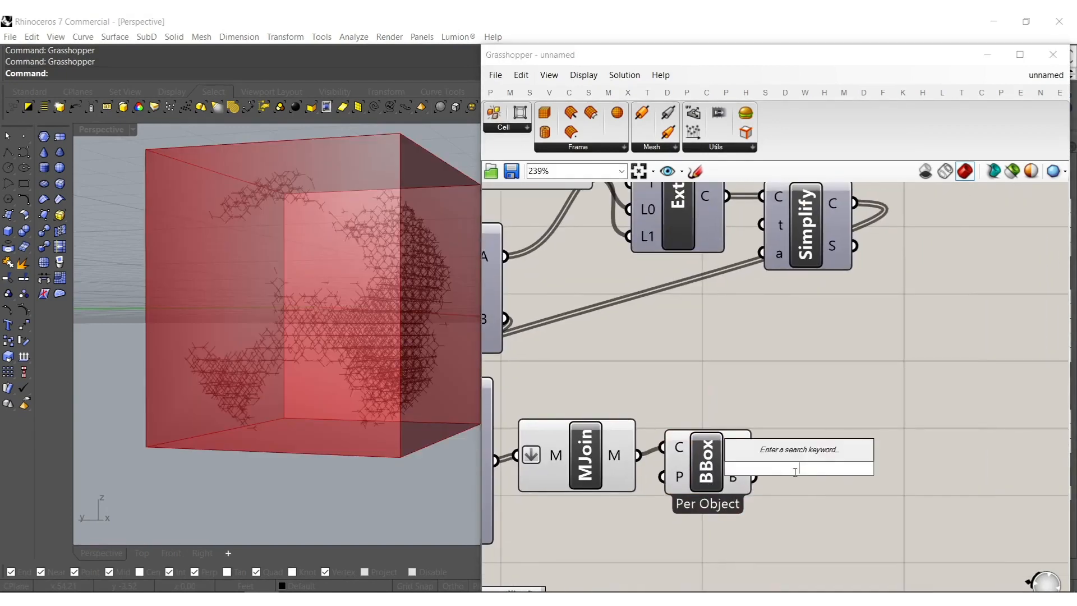
{"action": "type", "text": "volu"}
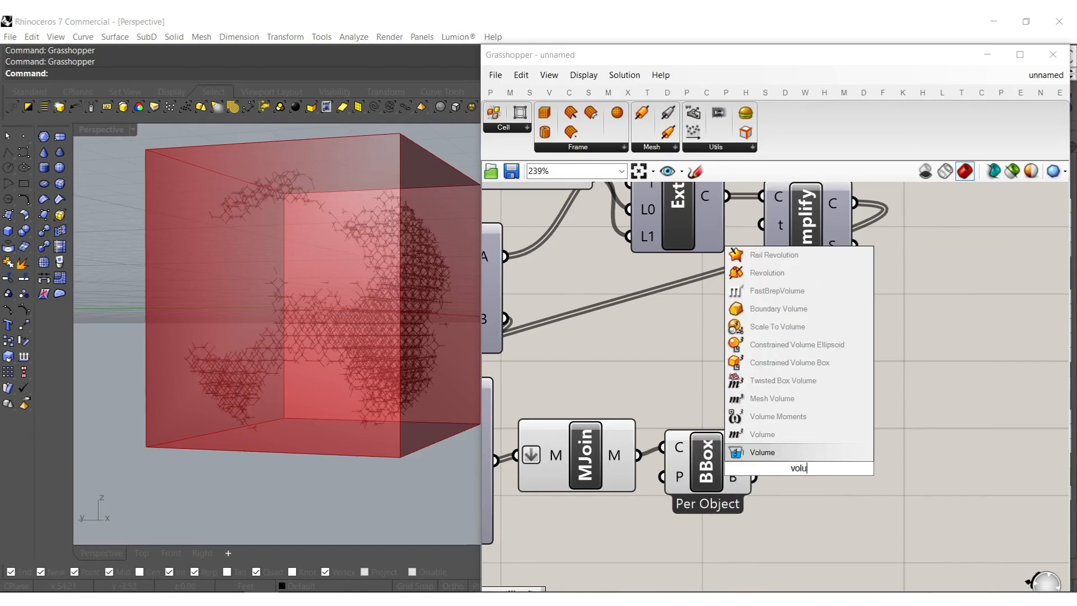
{"action": "left_click", "coordinate": [774, 454]}
{"action": "left_click_drag", "start_coordinate": [756, 461], "coordinate": [758, 466]}
{"action": "left_click_drag", "start_coordinate": [782, 464], "coordinate": [806, 437]}
{"action": "right_click_drag", "start_coordinate": [910, 501], "coordinate": [846, 478]}
- Add a Scale component with MJoin's mesh as its geometry and the Volume centroid as its center
{"action": "double_click", "coordinate": [847, 478]}
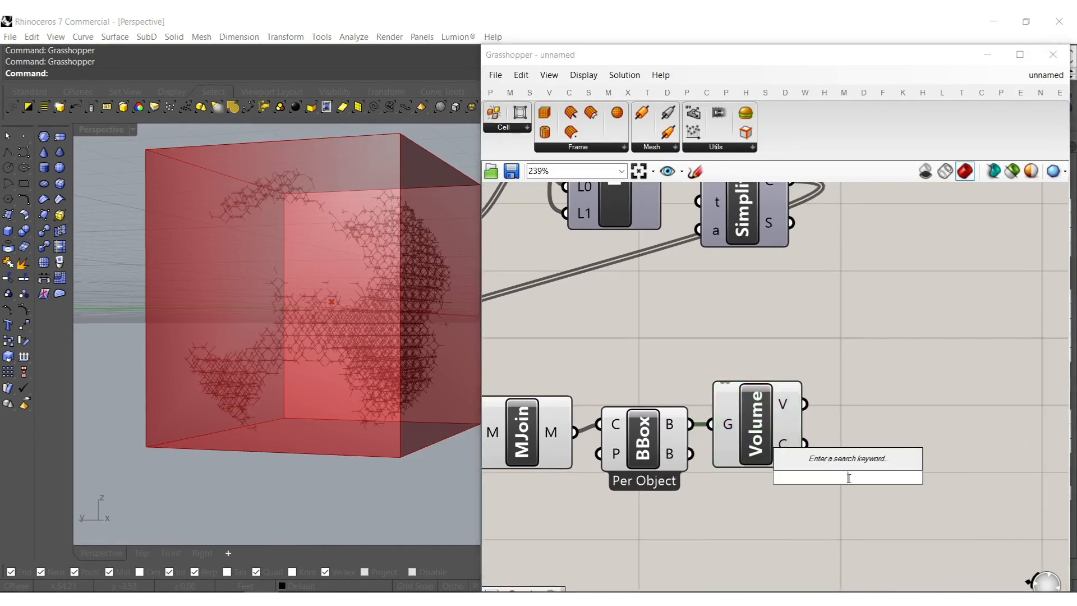
{"action": "type", "text": "sca"}
{"action": "left_click", "coordinate": [821, 426]}
{"action": "right_click_drag", "start_coordinate": [801, 426], "coordinate": [838, 395]}
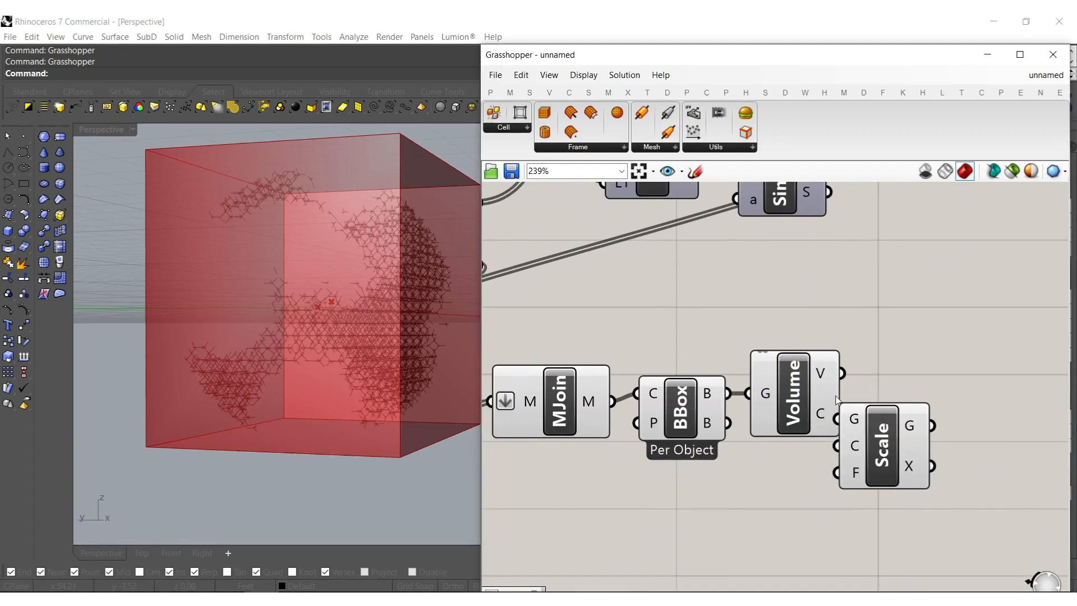
{"action": "left_click_drag", "start_coordinate": [859, 465], "coordinate": [911, 464]}
{"action": "left_click", "coordinate": [862, 485]}
{"action": "left_click_drag", "start_coordinate": [846, 419], "coordinate": [847, 419]}
{"action": "left_click_drag", "start_coordinate": [949, 438], "coordinate": [978, 411]}
- Add a Series component and connect its S output to Scale's F input
{"action": "double_click", "coordinate": [852, 465]}
{"action": "type", "text": "series"}
{"action": "key", "text": "Return"}
{"action": "left_click_drag", "start_coordinate": [895, 468], "coordinate": [866, 491]}
- Turn off the preview of the MJoin, BBox and Volume components
{"action": "left_click_drag", "start_coordinate": [768, 476], "coordinate": [541, 341]}
{"action": "middle_click", "coordinate": [564, 395]}
{"action": "left_click", "coordinate": [591, 364]}
{"action": "left_click", "coordinate": [645, 355]}
{"action": "right_click_drag", "start_coordinate": [824, 422], "coordinate": [762, 420]}
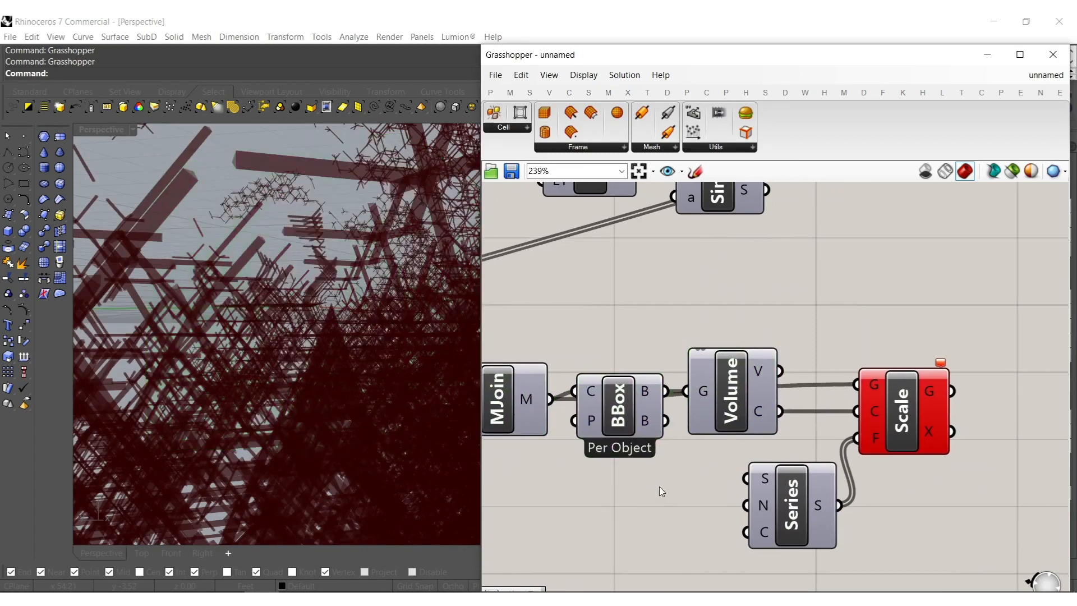
- Add number sliders set to 1 and 5 and connect them to Series's start and count inputs
{"action": "double_click", "coordinate": [658, 486]}
{"action": "type", "text": "slider"}
{"action": "key", "text": "Return"}
{"action": "left_click_drag", "start_coordinate": [720, 501], "coordinate": [687, 492]}
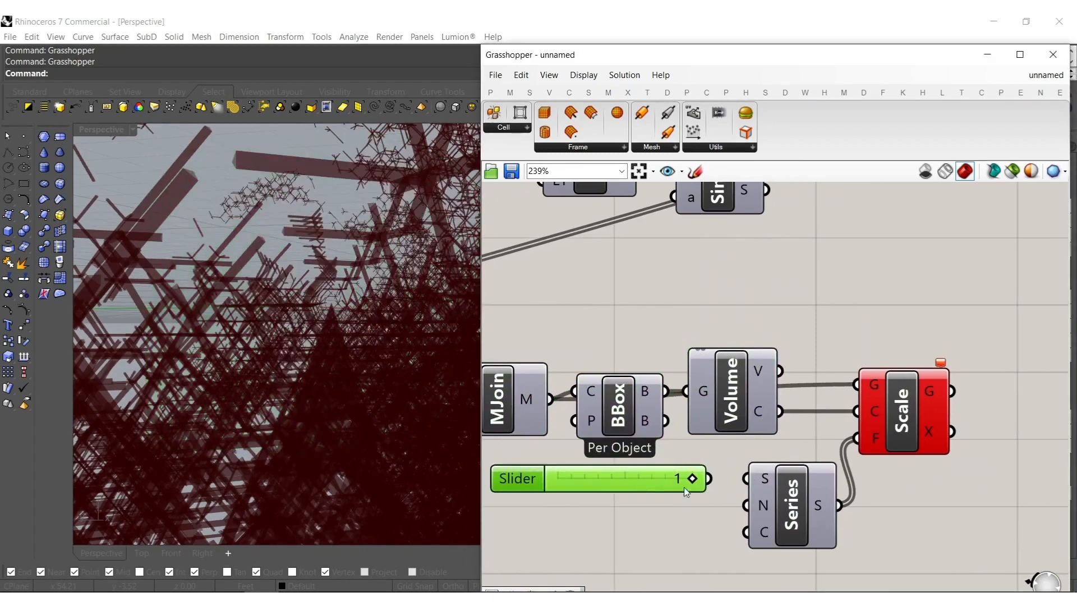
{"action": "double_click", "coordinate": [681, 533]}
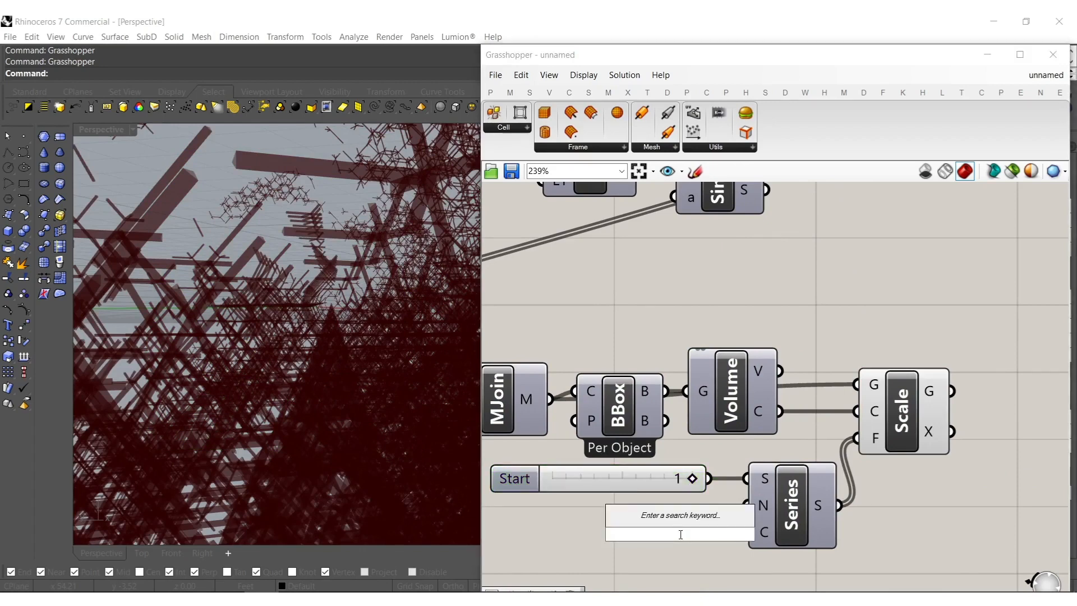
{"action": "type", "text": "slider"}
{"action": "key", "text": "Return"}
{"action": "mouse_move", "coordinate": [744, 532]}
{"action": "left_mouse_down"}
{"action": "mouse_move", "coordinate": [662, 549]}
{"action": "mouse_move", "coordinate": [746, 532]}
{"action": "left_mouse_up"}
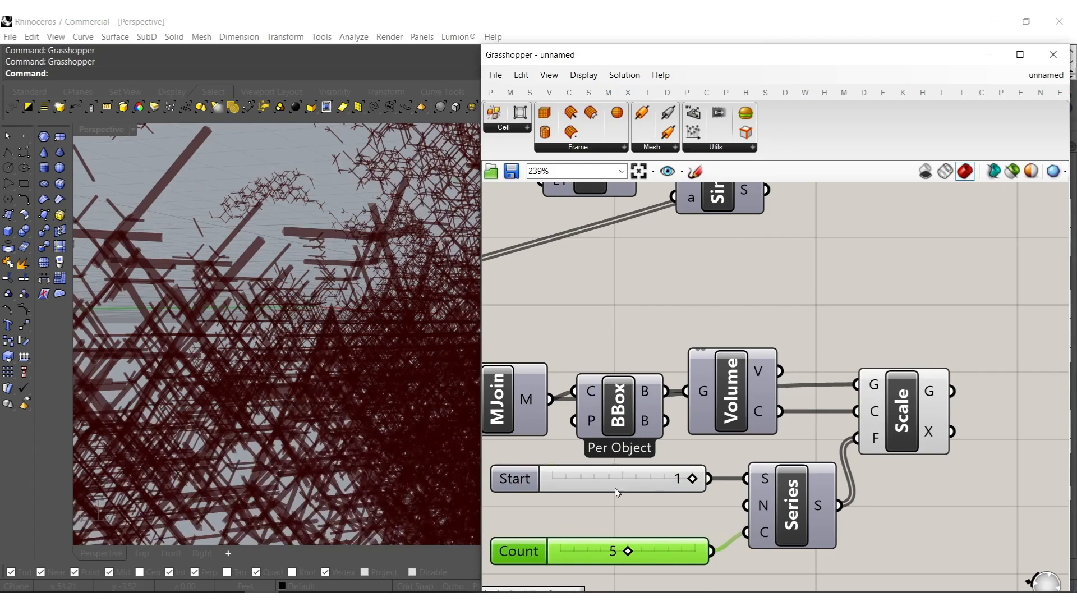
- Add a Negative component fed by a 1.000 slider and connect its y output to Series's N input
{"action": "double_click", "coordinate": [615, 508]}
{"action": "type", "text": "neg"}
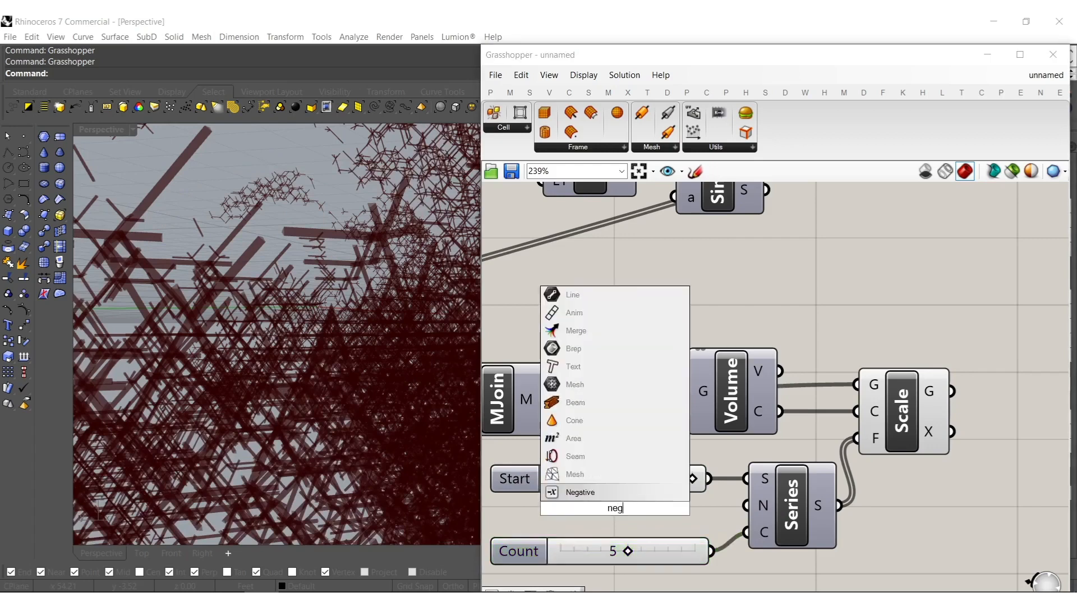
{"action": "key", "text": "Return"}
{"action": "right_click_drag", "start_coordinate": [507, 523], "coordinate": [648, 511]}
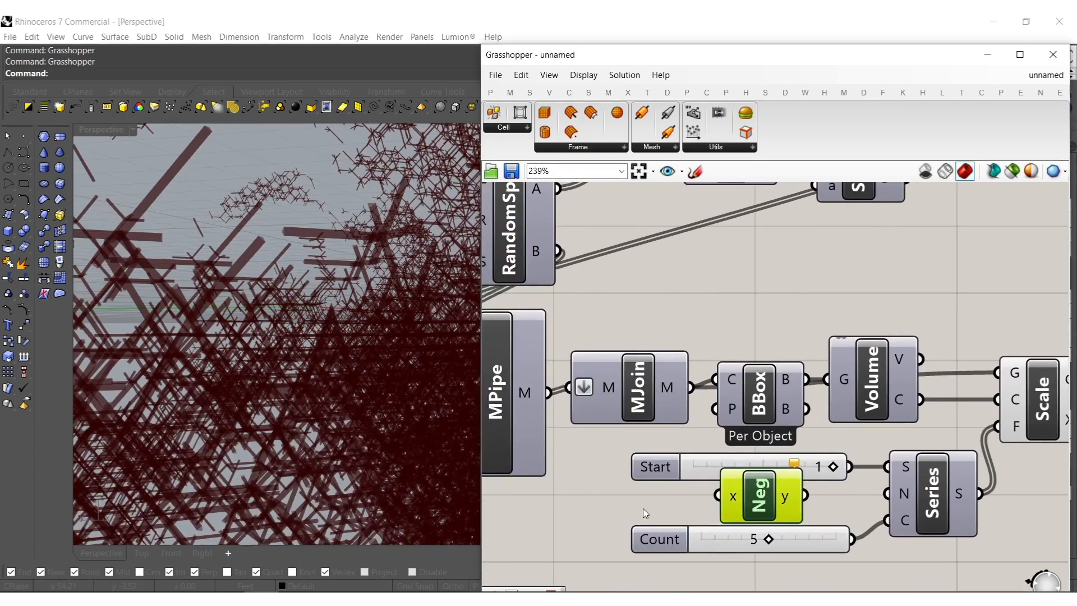
{"action": "double_click", "coordinate": [647, 507]}
{"action": "type", "text": "1"}
{"action": "key", "text": "Return"}
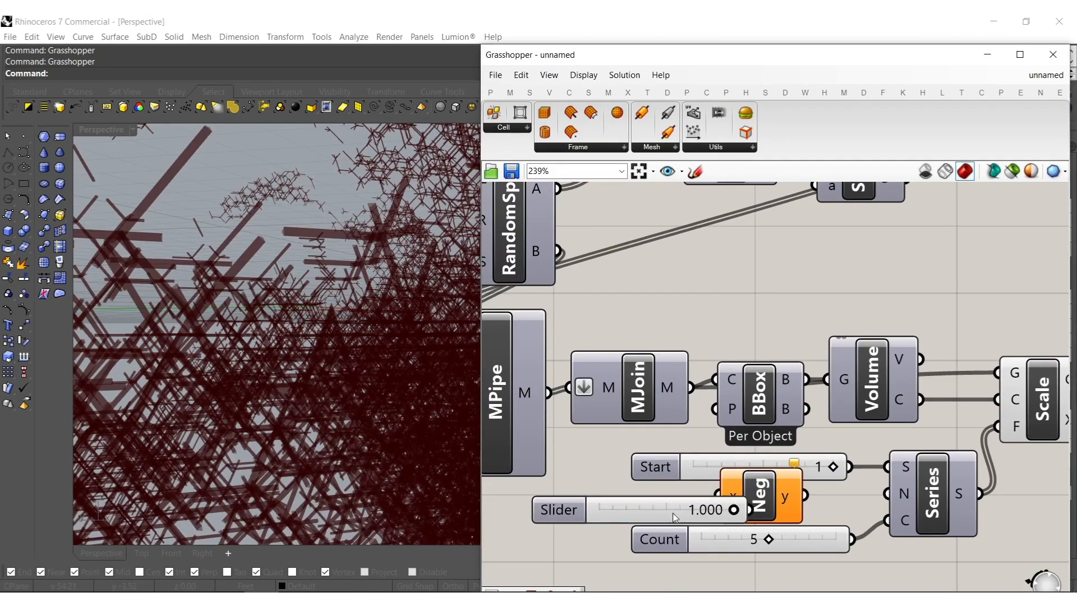
{"action": "left_click_drag", "start_coordinate": [674, 513], "coordinate": [631, 501]}
{"action": "left_click_drag", "start_coordinate": [807, 498], "coordinate": [873, 497]}
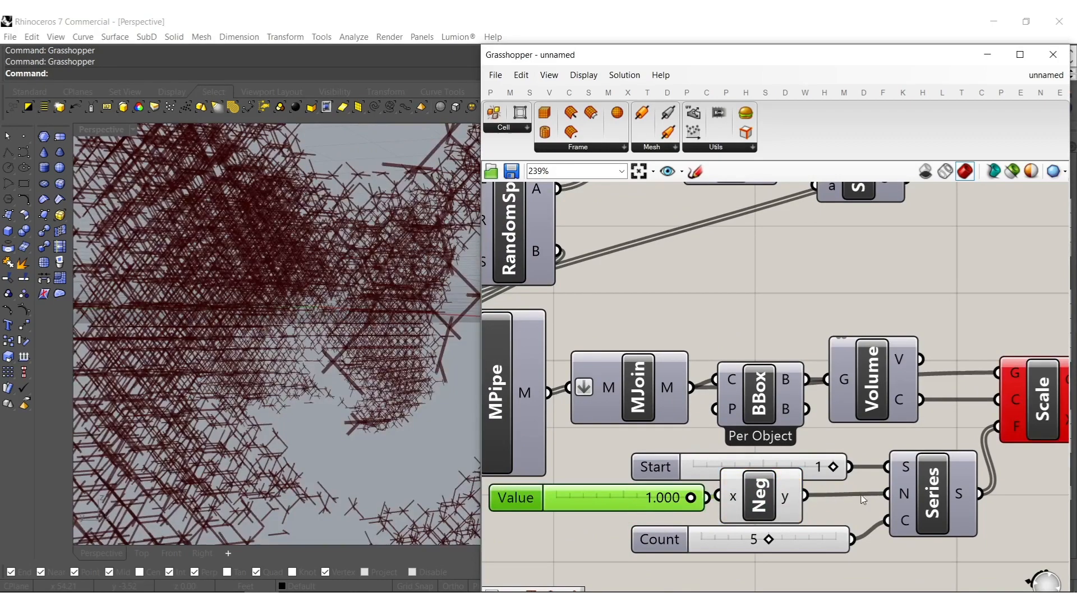
{"action": "right_click_drag", "start_coordinate": [759, 519], "coordinate": [740, 492]}
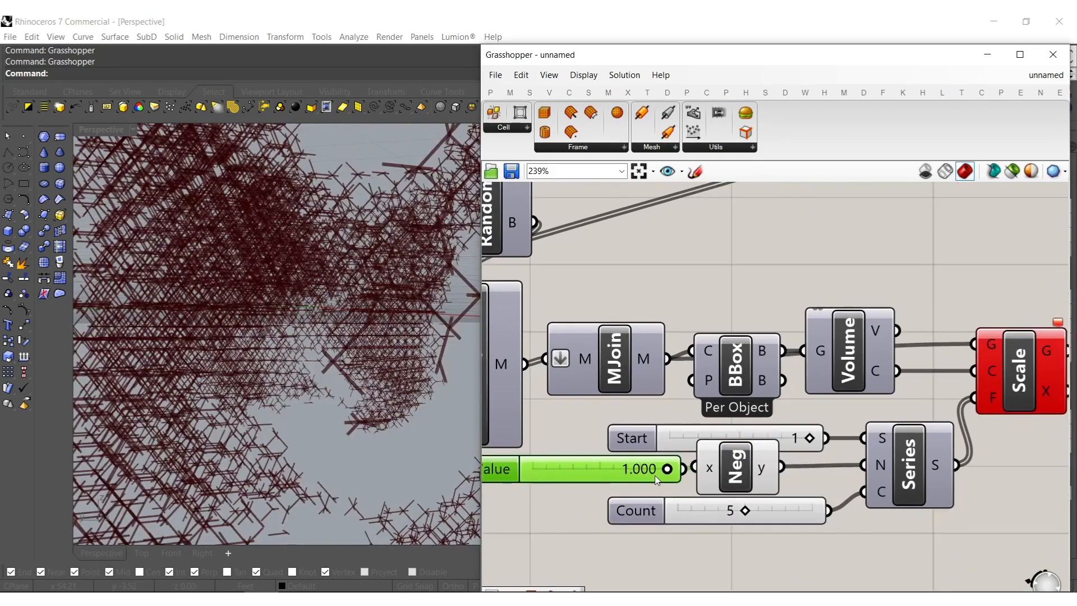
- Move the Count slider farther down, clear of the Value slider and the Neg component
{"action": "left_click_drag", "start_coordinate": [785, 522], "coordinate": [745, 545]}
{"action": "right_click_drag", "start_coordinate": [729, 539], "coordinate": [690, 539]}
{"action": "left_click", "coordinate": [808, 528]}
{"action": "right_click_drag", "start_coordinate": [895, 485], "coordinate": [974, 482]}
{"action": "left_click", "coordinate": [785, 474]}
- Reduce the Value slider feeding Neg to 0.011 to bring the scaled lattice copies closer together
{"action": "scroll", "coordinate": [741, 464], "scroll_direction": "up", "scroll_amount": 3}
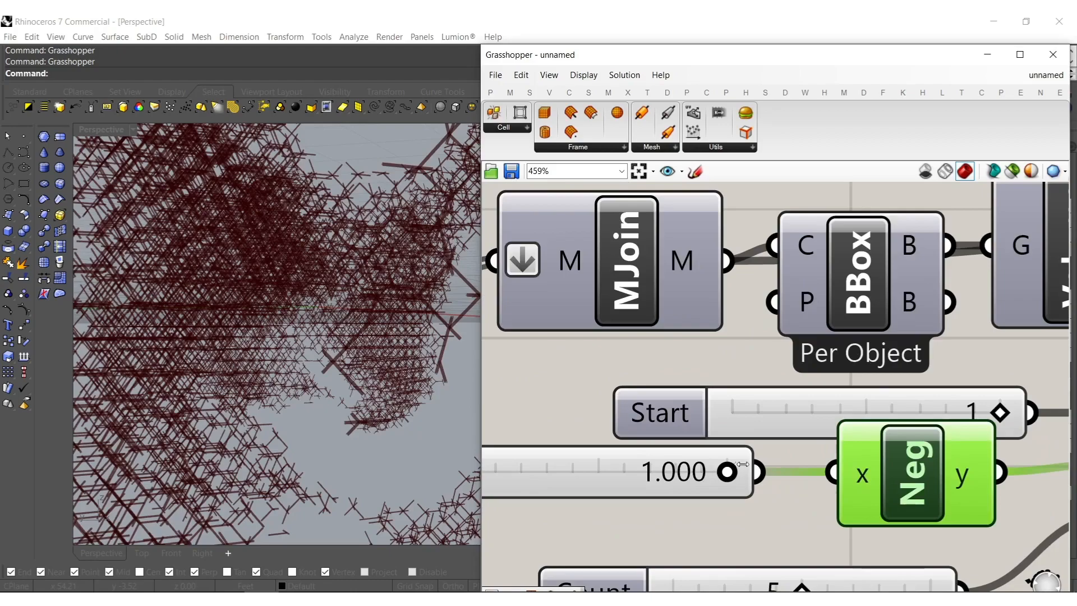
{"action": "left_click_drag", "start_coordinate": [728, 477], "coordinate": [479, 464]}
{"action": "right_click_drag", "start_coordinate": [265, 368], "coordinate": [312, 326]}
{"action": "left_click", "coordinate": [608, 392]}
{"action": "scroll", "coordinate": [664, 429], "scroll_direction": "up", "scroll_amount": 4}
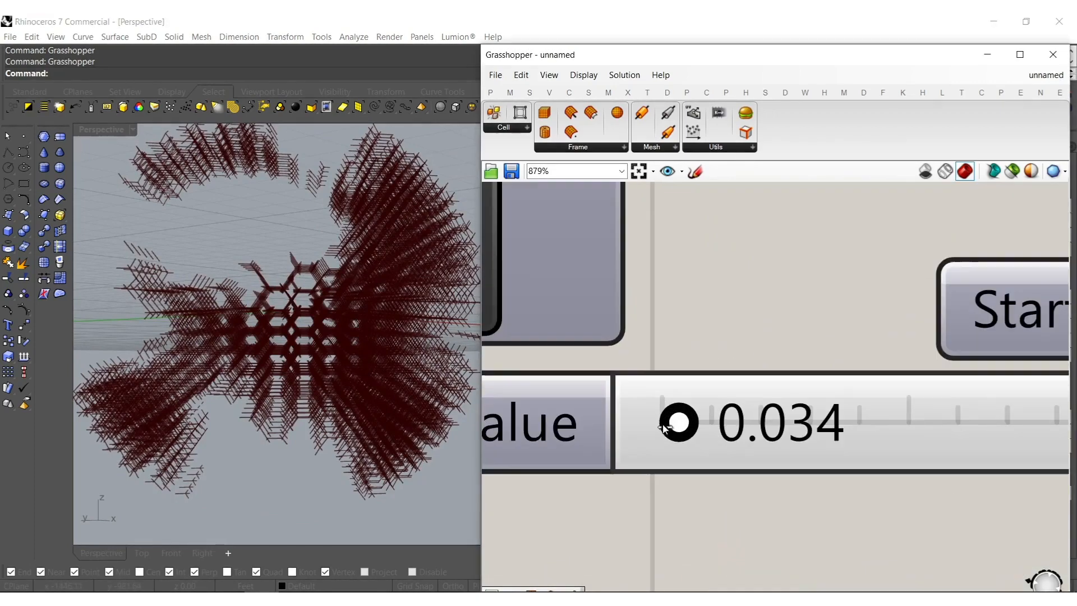
{"action": "left_click_drag", "start_coordinate": [677, 420], "coordinate": [665, 413]}
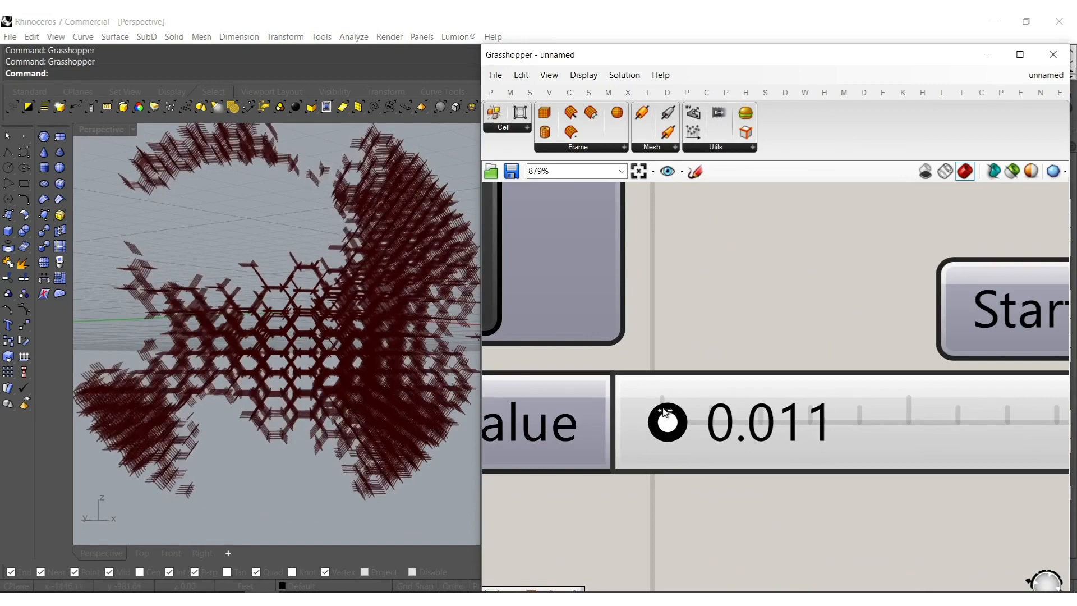
- Raise the Count slider to 8 and inspect the layered lattice in the Rhino viewport
{"action": "scroll", "coordinate": [665, 414], "scroll_direction": "down", "scroll_amount": 3}
{"action": "scroll", "coordinate": [829, 472], "scroll_direction": "up", "scroll_amount": 2}
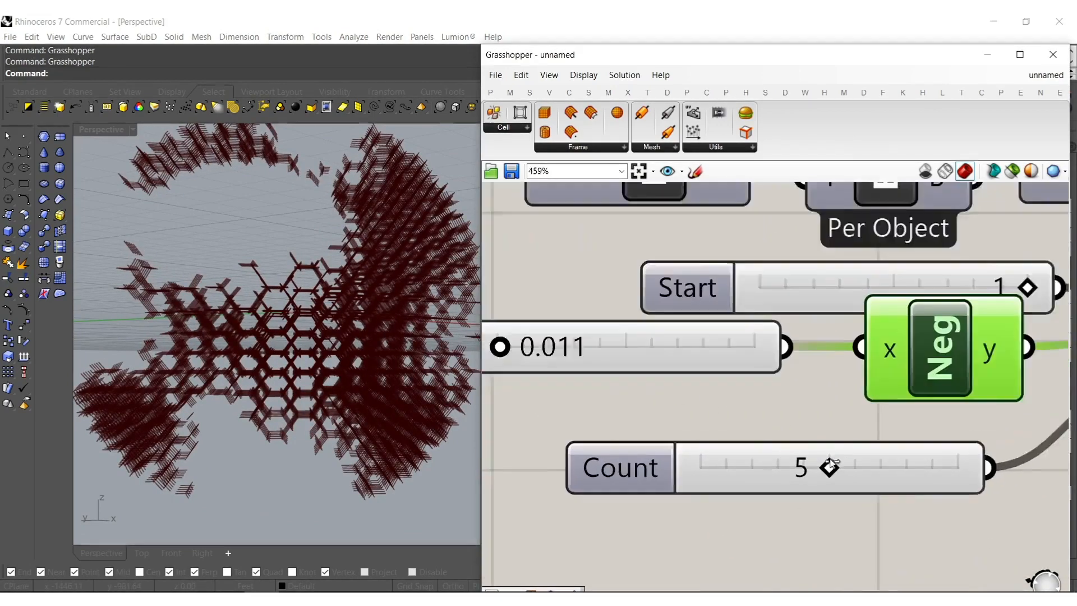
{"action": "left_click_drag", "start_coordinate": [829, 471], "coordinate": [941, 454]}
{"action": "right_click_drag", "start_coordinate": [312, 367], "coordinate": [424, 403]}
{"action": "scroll", "coordinate": [561, 348], "scroll_direction": "down", "scroll_amount": 5}
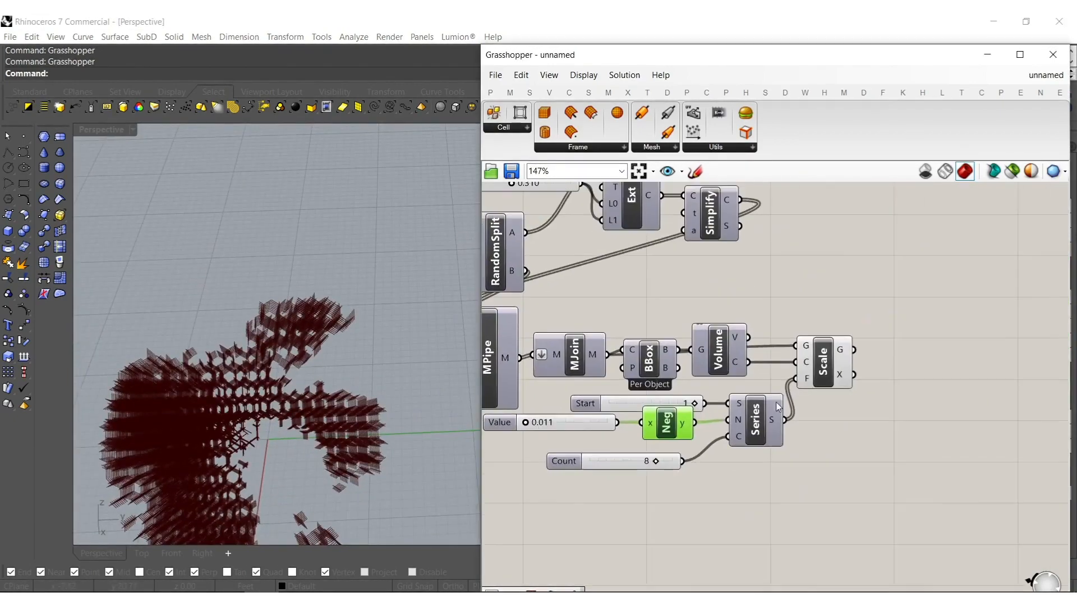
- Bake the Scale component's geometry into Rhino and close the Grasshopper window
{"action": "scroll", "coordinate": [842, 348], "scroll_direction": "up", "scroll_amount": 4}
{"action": "left_click", "coordinate": [853, 356]}
{"action": "middle_click", "coordinate": [853, 355]}
{"action": "left_click", "coordinate": [868, 372]}
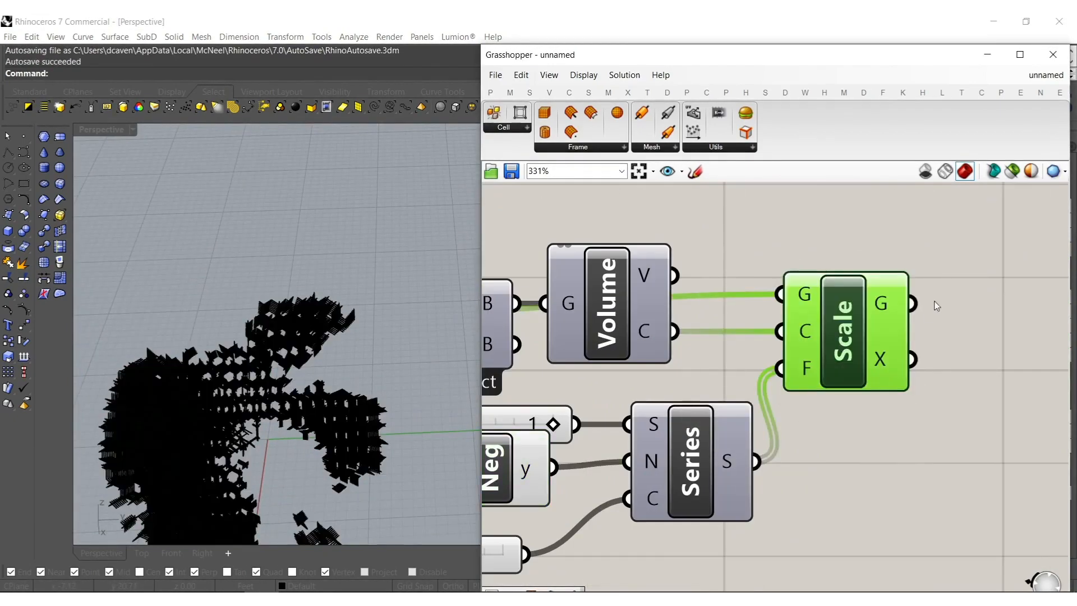
{"action": "left_click", "coordinate": [1053, 55]}
- Inspect the baked layered lattice in the Perspective viewport and delete all of the baked meshes
{"action": "right_click_drag", "start_coordinate": [544, 332], "coordinate": [625, 454]}
{"action": "left_click", "coordinate": [472, 289]}
{"action": "scroll", "coordinate": [461, 412], "scroll_direction": "up", "scroll_amount": 5}
{"action": "scroll", "coordinate": [628, 493], "scroll_direction": "up", "scroll_amount": 5}
{"action": "scroll", "coordinate": [598, 393], "scroll_direction": "down", "scroll_amount": 9}
{"action": "right_click_drag", "start_coordinate": [499, 442], "coordinate": [552, 363]}
{"action": "scroll", "coordinate": [471, 404], "scroll_direction": "up", "scroll_amount": 3}
{"action": "left_click_drag", "start_coordinate": [585, 316], "coordinate": [483, 353]}
{"action": "key", "text": "Delete"}
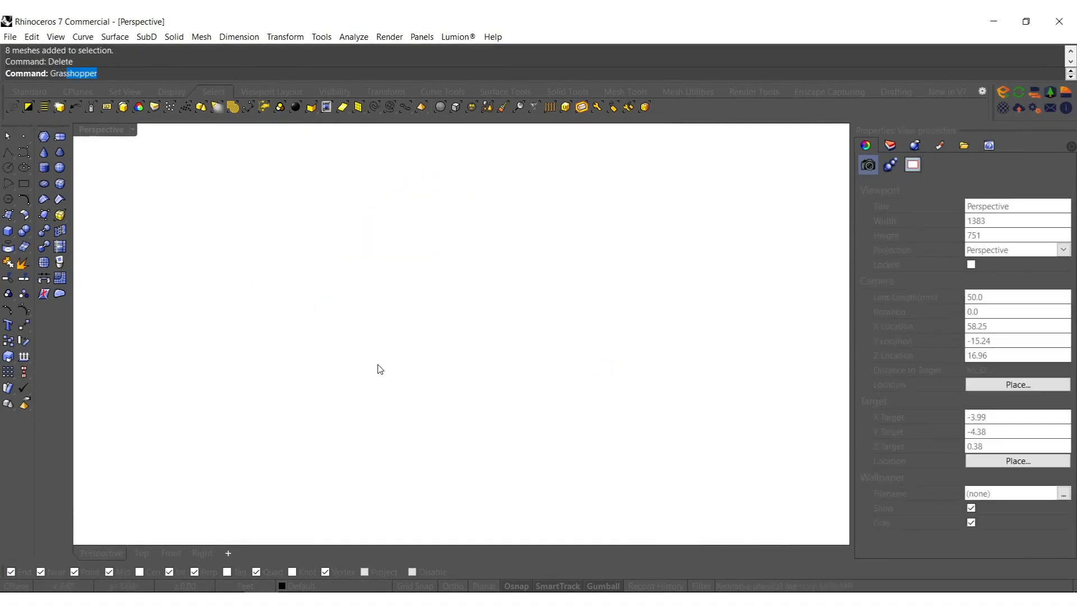
- Reopen Grasshopper, bake the Scale component's geometry into Rhino again and close the Grasshopper window
{"action": "key", "text": "Return"}
{"action": "scroll", "coordinate": [898, 449], "scroll_direction": "down", "scroll_amount": 2}
{"action": "scroll", "coordinate": [887, 454], "scroll_direction": "up", "scroll_amount": 2}
{"action": "double_click", "coordinate": [877, 468]}
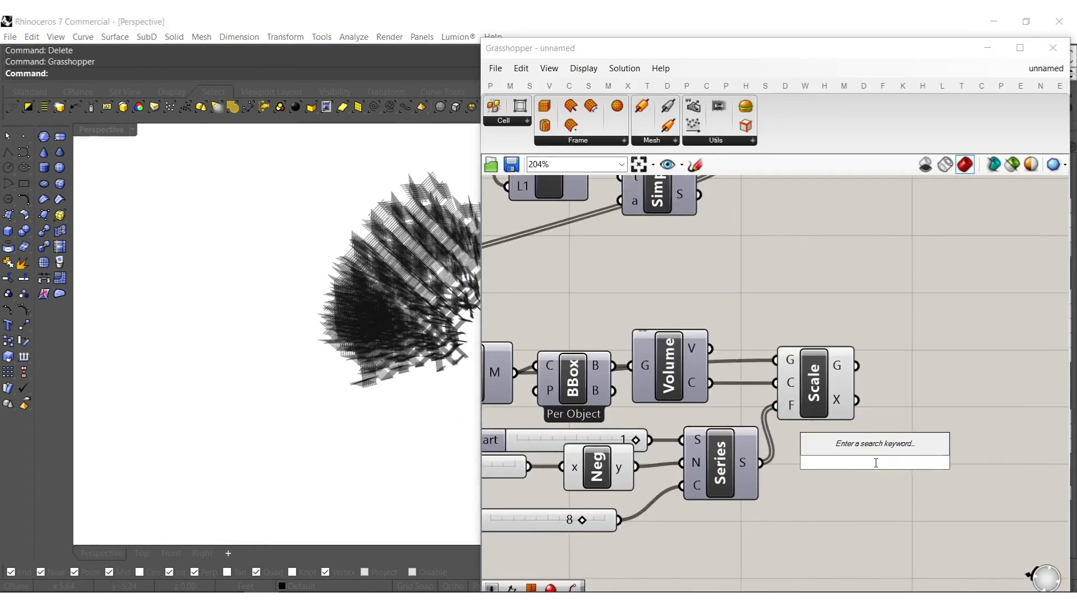
{"action": "key", "text": "Escape"}
{"action": "left_click_drag", "start_coordinate": [878, 460], "coordinate": [832, 331]}
{"action": "middle_click", "coordinate": [831, 372]}
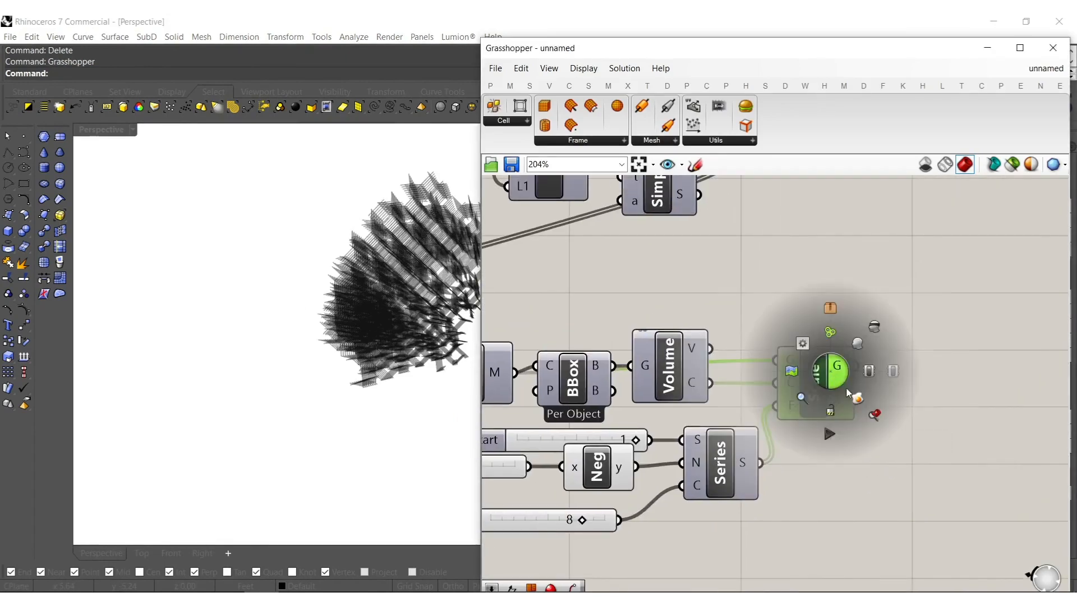
{"action": "left_click", "coordinate": [853, 394]}
{"action": "left_click", "coordinate": [921, 322]}
{"action": "left_click", "coordinate": [1051, 56]}
- Select every second layer of the baked lattice, starting with the outermost mesh, and join these four meshes into one
{"action": "right_click_drag", "start_coordinate": [617, 337], "coordinate": [678, 321]}
{"action": "scroll", "coordinate": [570, 341], "scroll_direction": "up", "scroll_amount": 5}
{"action": "scroll", "coordinate": [794, 256], "scroll_direction": "up", "scroll_amount": 6}
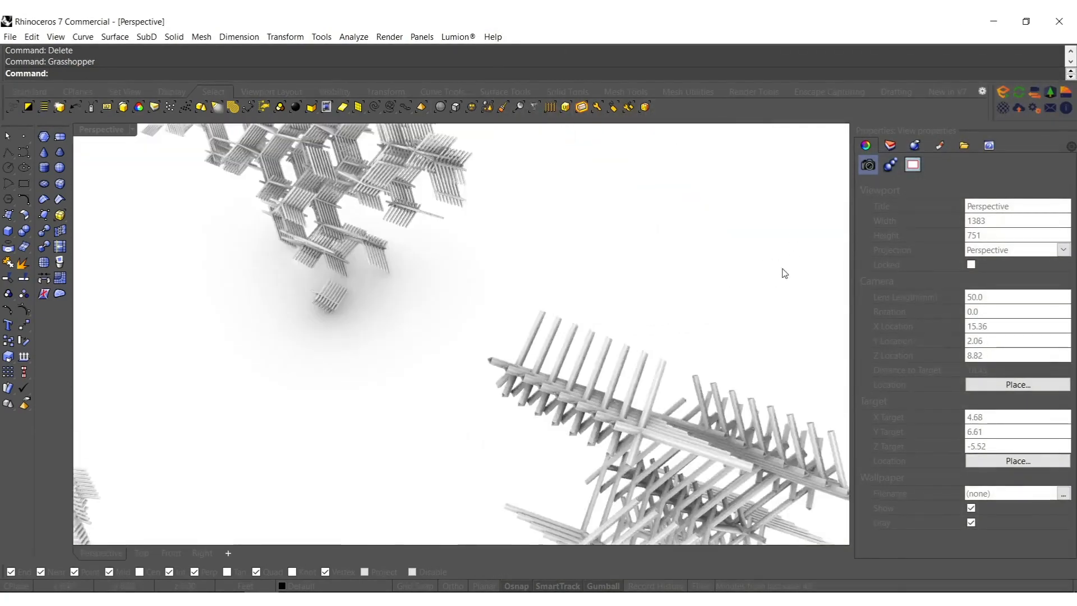
{"action": "left_click", "coordinate": [660, 391]}
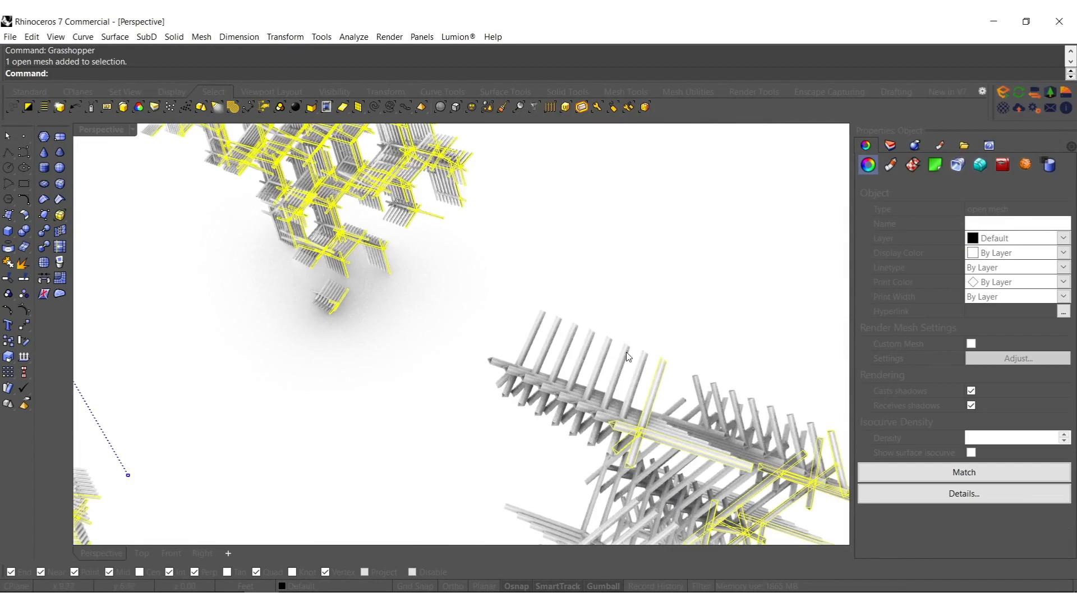
{"action": "left_click", "coordinate": [629, 356]}
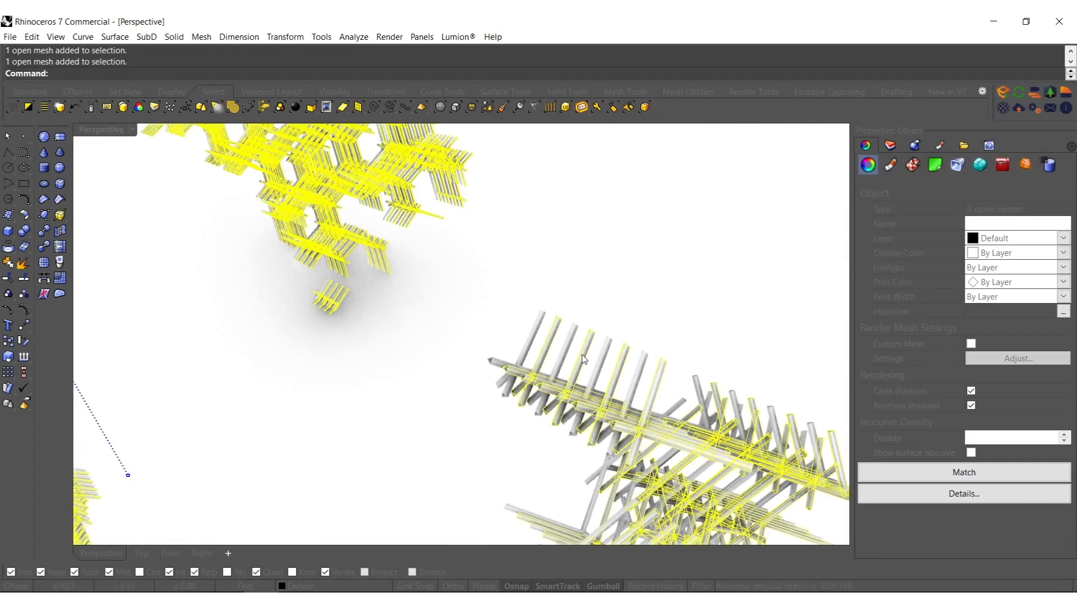
{"action": "key", "text": "ctrl+j"}
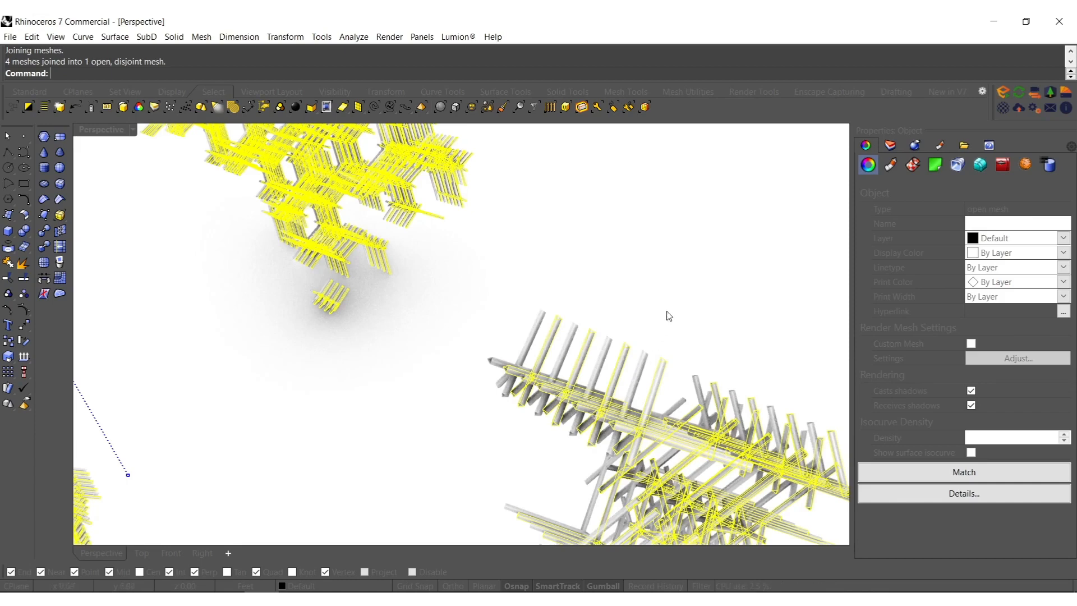
- Select the four remaining alternate lattice layers and join them into a second mesh
{"action": "left_click", "coordinate": [667, 311]}
{"action": "left_click", "coordinate": [639, 361]}
{"action": "left_click", "coordinate": [603, 352], "text": "shift"}
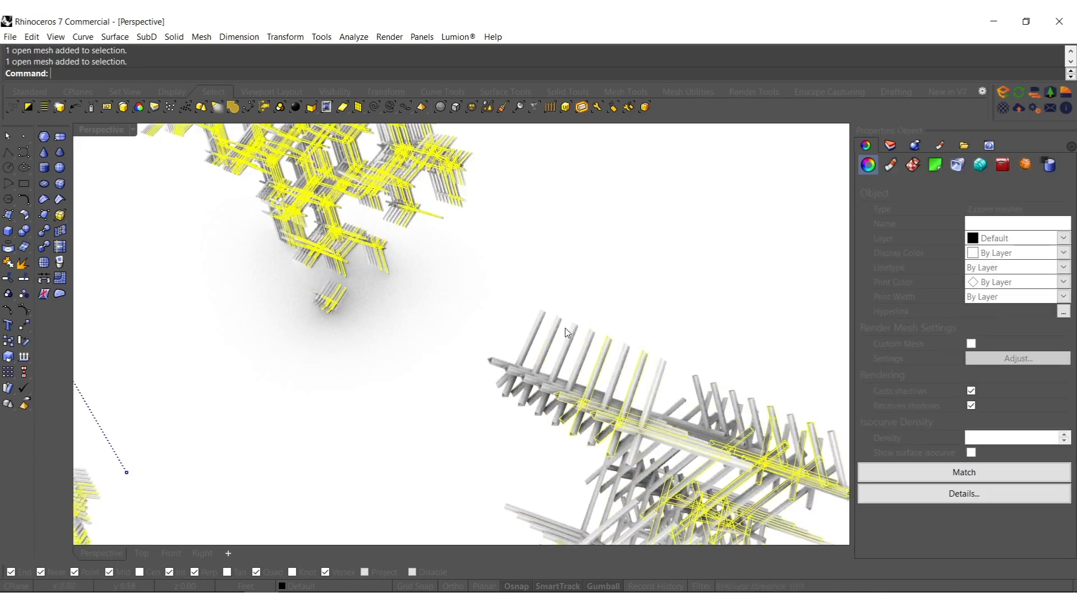
{"action": "left_click", "coordinate": [566, 331], "text": "shift"}
{"action": "left_click", "coordinate": [542, 314], "text": "shift"}
{"action": "key", "text": "ctrl+j"}
- Try the CONCRETE layer for the second joined mesh and finally assign the mesh to the STONE 1 layer
{"action": "left_click", "coordinate": [891, 145]}
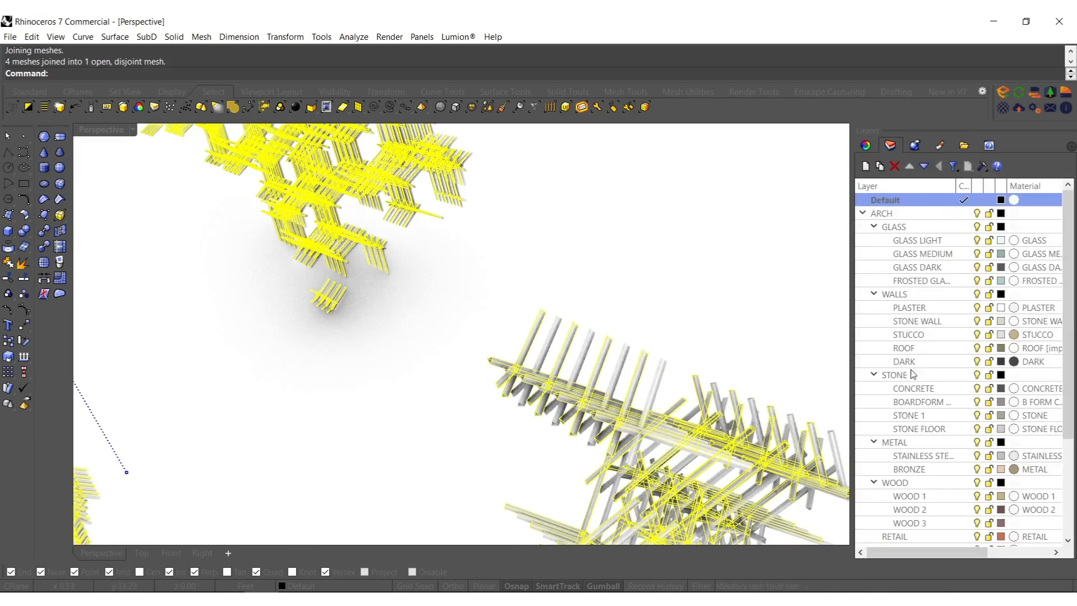
{"action": "right_click", "coordinate": [912, 392]}
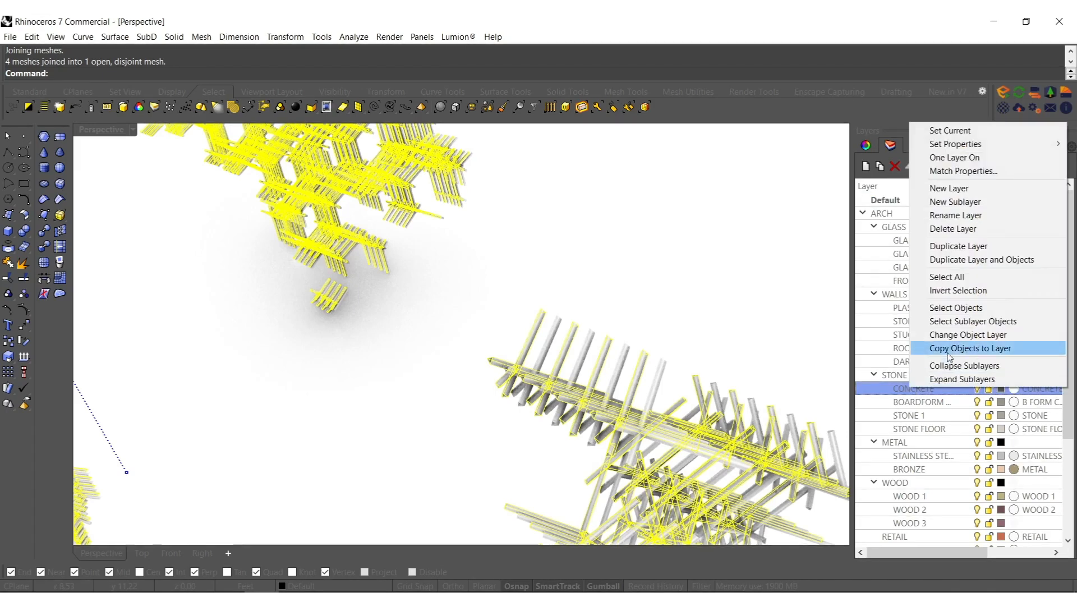
{"action": "left_click", "coordinate": [959, 335]}
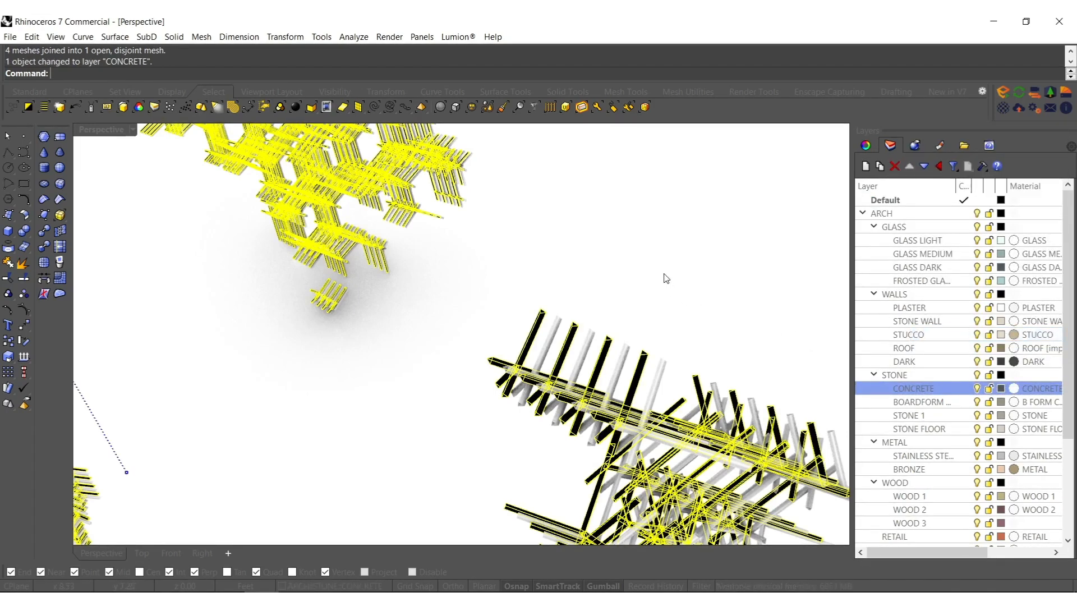
{"action": "right_click", "coordinate": [917, 403]}
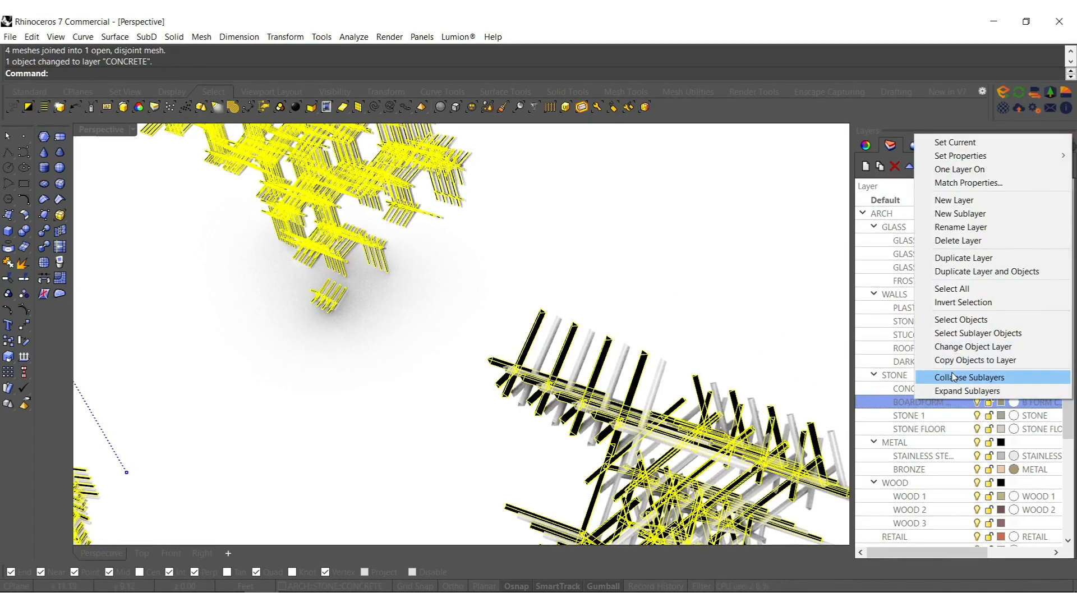
{"action": "left_click", "coordinate": [915, 411]}
{"action": "right_click", "coordinate": [917, 415]}
{"action": "left_click", "coordinate": [961, 362]}
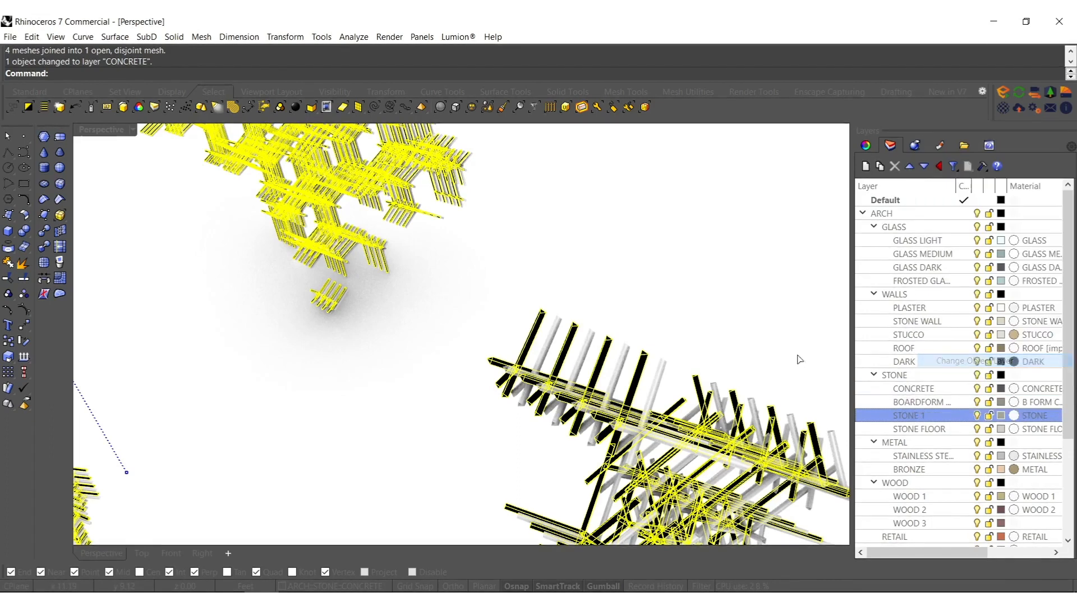
- Select the first joined mesh, try it on the STAINLESS STEEL layer and finally assign it to STONE FLOOR
{"action": "left_click", "coordinate": [556, 342]}
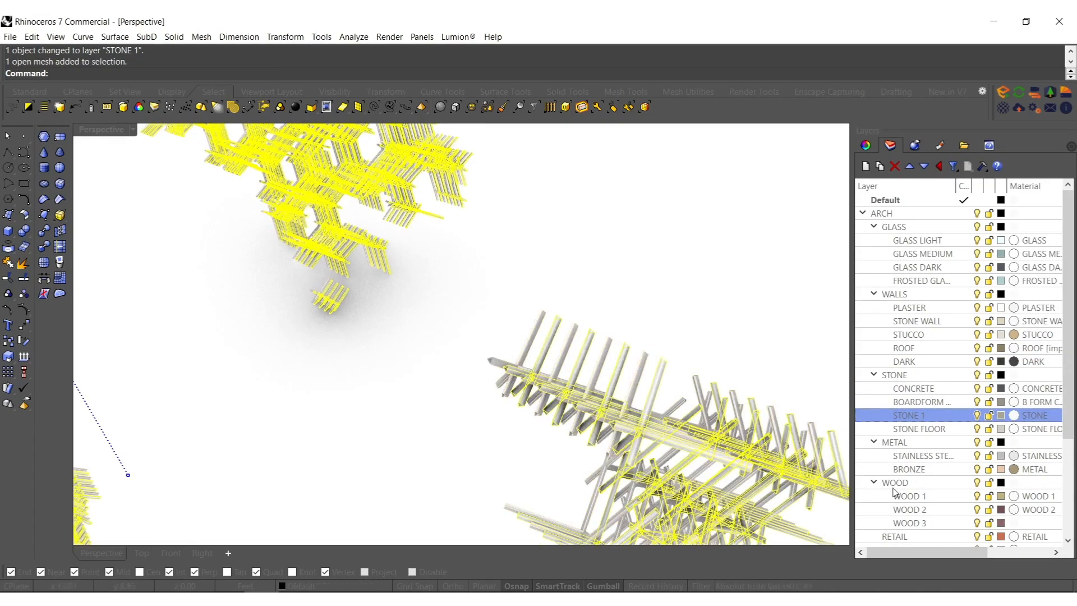
{"action": "right_click", "coordinate": [918, 457]}
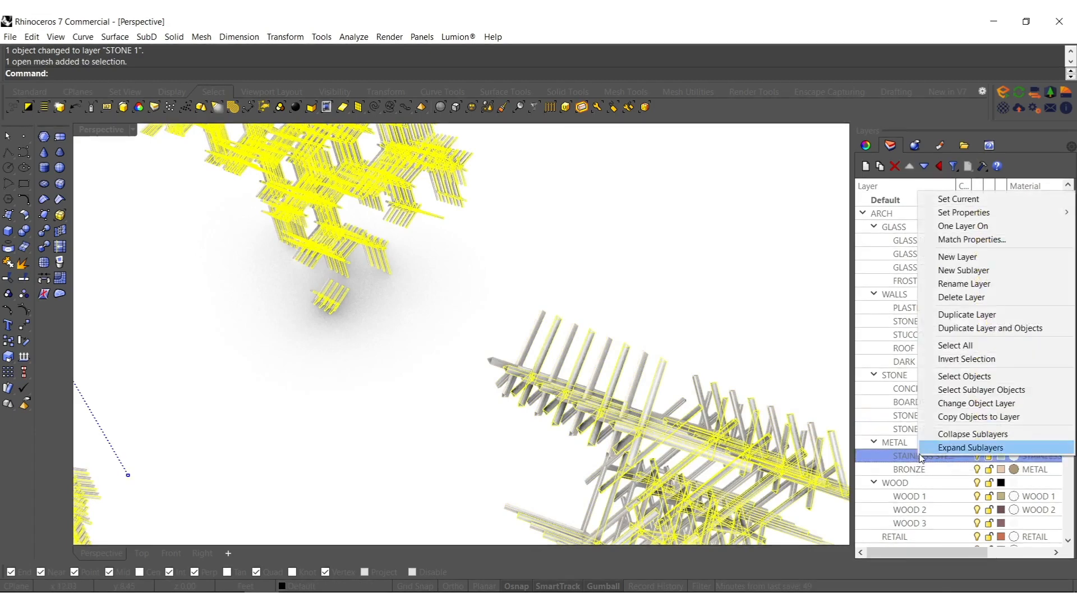
{"action": "left_click", "coordinate": [975, 407]}
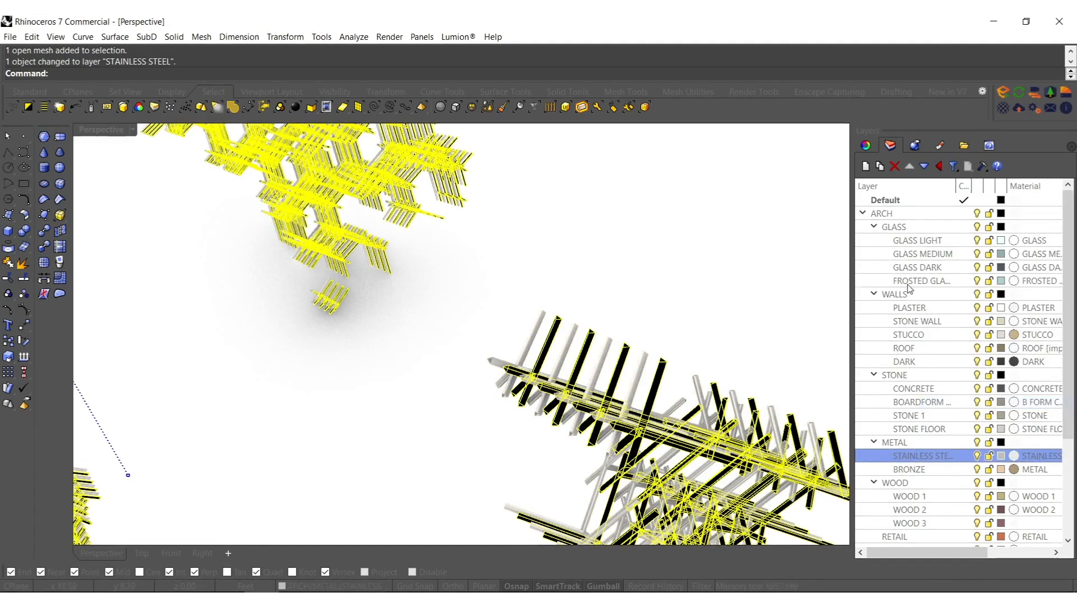
{"action": "left_click", "coordinate": [918, 429]}
{"action": "right_click", "coordinate": [918, 430]}
{"action": "left_click", "coordinate": [962, 380]}
- Deselect the mesh, frame the whole lattice in the viewport and set the display mode to Arctic
{"action": "right_click_drag", "start_coordinate": [616, 277], "coordinate": [664, 306]}
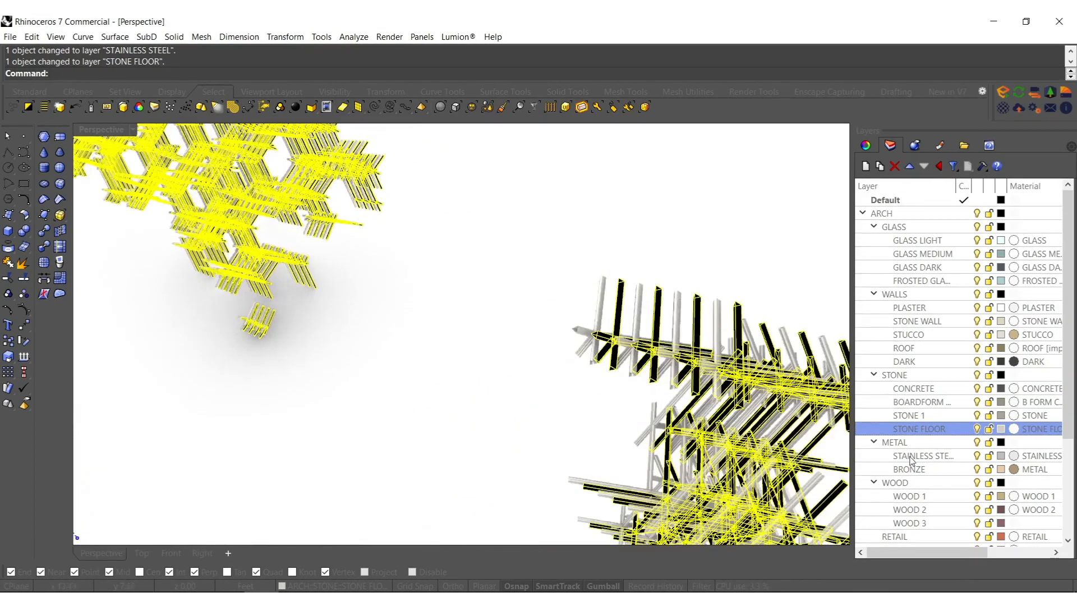
{"action": "scroll", "coordinate": [567, 323], "scroll_direction": "down", "scroll_amount": 6}
{"action": "right_click_drag", "start_coordinate": [564, 325], "coordinate": [510, 339]}
{"action": "left_click", "coordinate": [510, 339]}
{"action": "scroll", "coordinate": [505, 339], "scroll_direction": "down", "scroll_amount": 5}
{"action": "right_click_drag", "start_coordinate": [356, 346], "coordinate": [285, 271]}
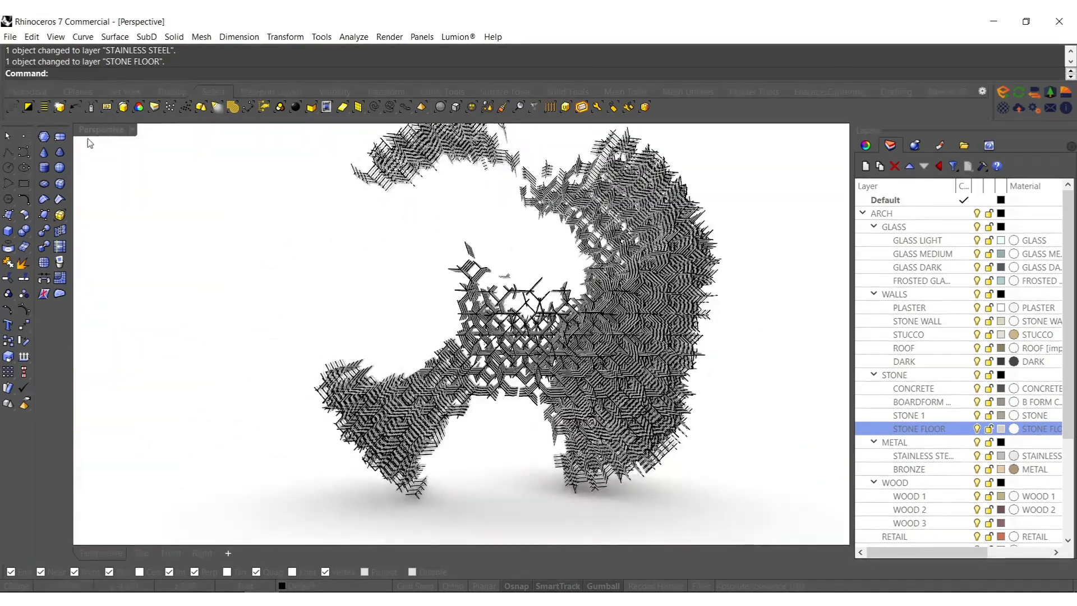
{"action": "left_click", "coordinate": [103, 131]}
{"action": "left_click", "coordinate": [150, 286]}
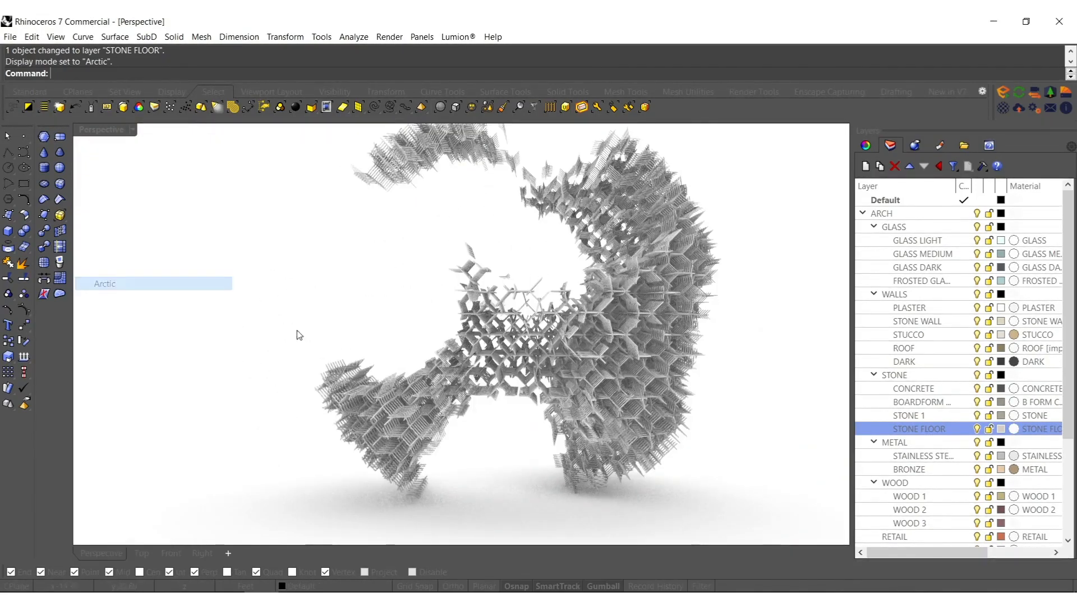
- Try mirroring a copy of both joined meshes across a plane at their outer edge, inspect it and undo the mirror
{"action": "right_click_drag", "start_coordinate": [526, 385], "coordinate": [582, 409]}
{"action": "scroll", "coordinate": [584, 360], "scroll_direction": "down", "scroll_amount": 5}
{"action": "left_click_drag", "start_coordinate": [656, 330], "coordinate": [511, 435]}
{"action": "right_click_drag", "start_coordinate": [570, 344], "coordinate": [572, 522]}
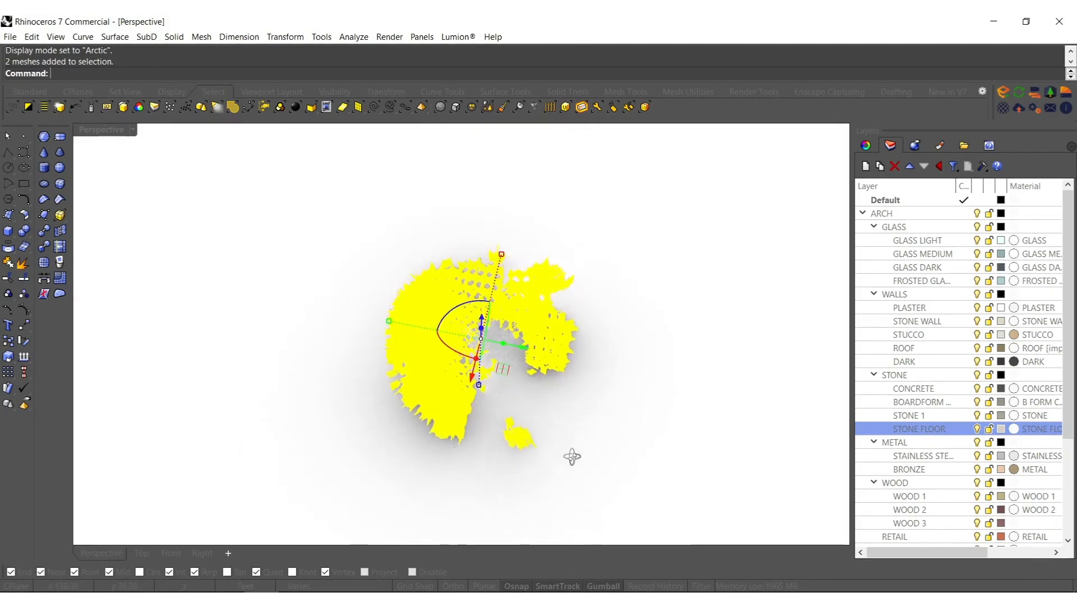
{"action": "scroll", "coordinate": [594, 340], "scroll_direction": "up", "scroll_amount": 4}
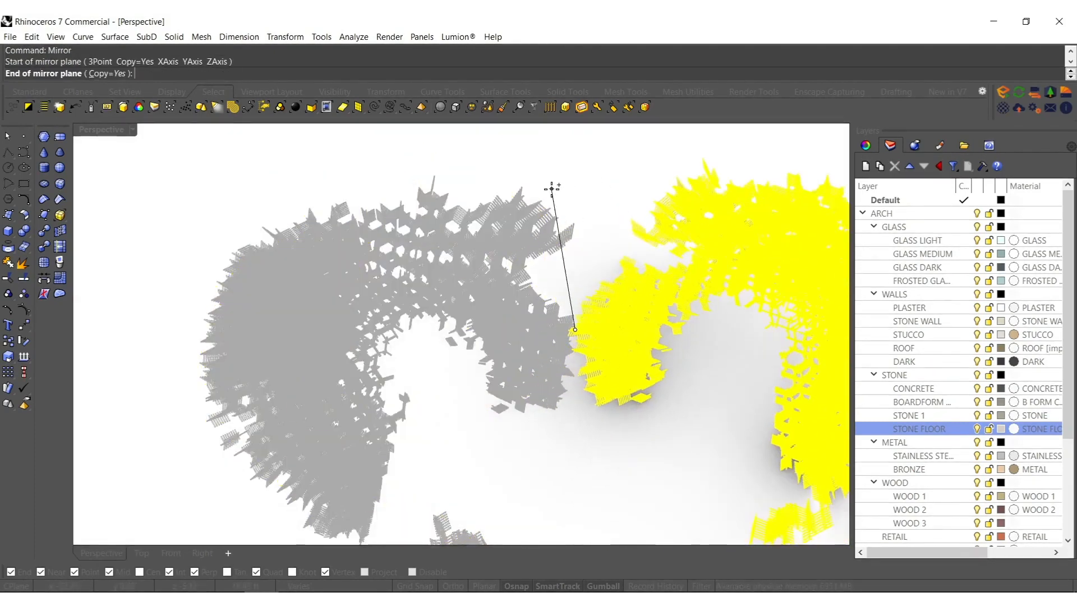
{"action": "left_click", "coordinate": [552, 188]}
{"action": "left_click", "coordinate": [587, 197]}
{"action": "right_click_drag", "start_coordinate": [587, 197], "coordinate": [516, 281]}
{"action": "scroll", "coordinate": [523, 324], "scroll_direction": "down", "scroll_amount": 2}
{"action": "right_click_drag", "start_coordinate": [523, 324], "coordinate": [550, 409]}
{"action": "right_click_drag", "start_coordinate": [480, 380], "coordinate": [370, 359]}
{"action": "key", "text": "ctrl+z"}
- Try rotating both joined meshes with the gumball, inspect the new orientation and undo the rotation
{"action": "scroll", "coordinate": [521, 365], "scroll_direction": "up", "scroll_amount": 6}
{"action": "right_click_drag", "start_coordinate": [427, 378], "coordinate": [480, 372]}
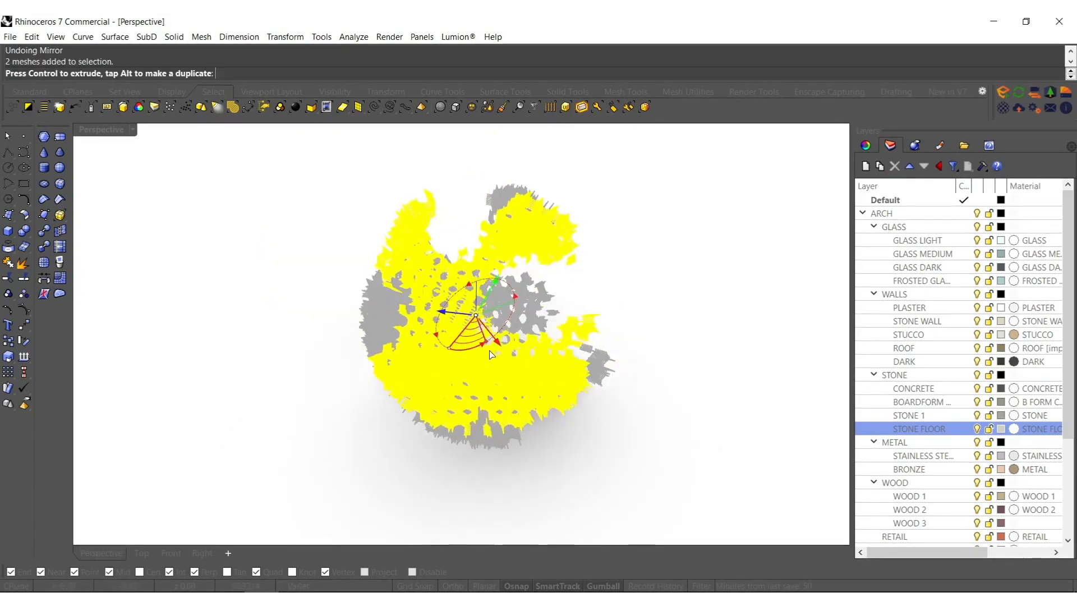
{"action": "scroll", "coordinate": [557, 349], "scroll_direction": "up", "scroll_amount": 6}
{"action": "right_click_drag", "start_coordinate": [557, 349], "coordinate": [536, 397]}
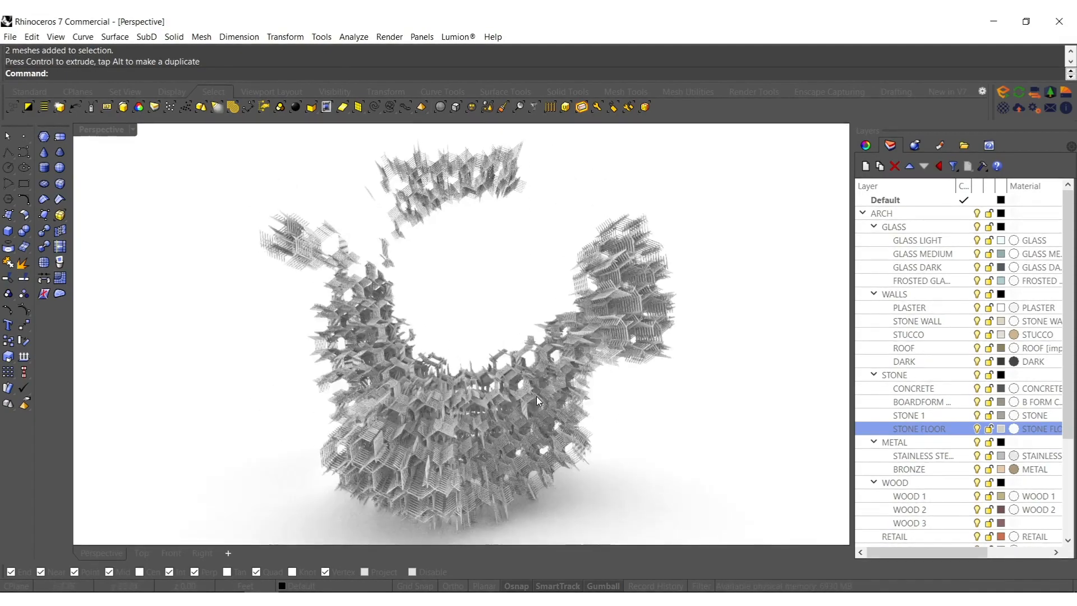
{"action": "key", "text": "ctrl+z"}
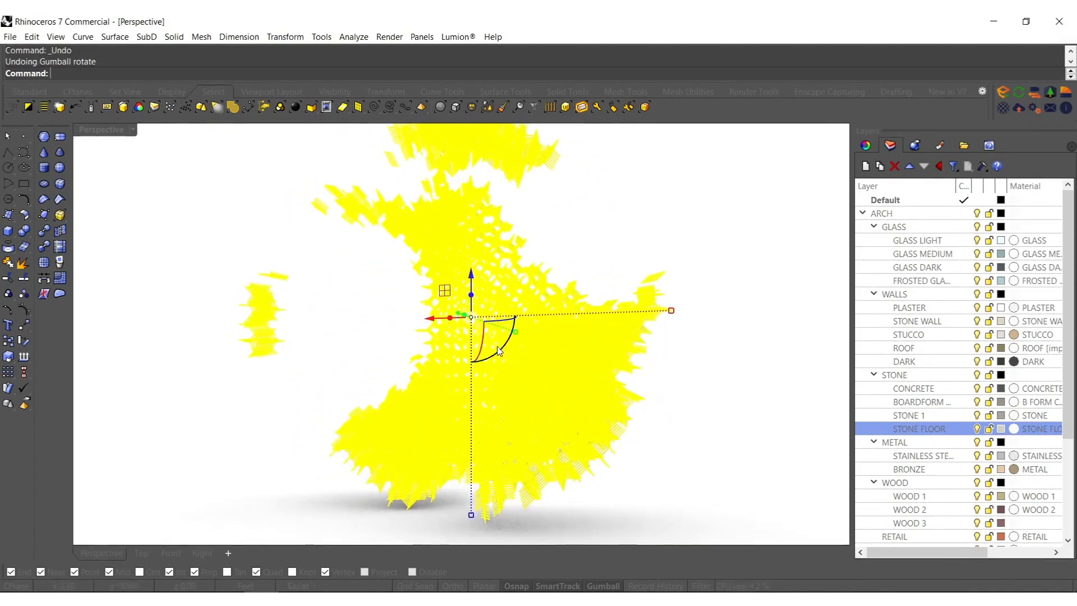
- Rotate both joined meshes with the gumball and mirror a copy of them across a plane at their outer edge
{"action": "left_click_drag", "start_coordinate": [481, 351], "coordinate": [505, 324]}
{"action": "right_click_drag", "start_coordinate": [590, 386], "coordinate": [596, 408]}
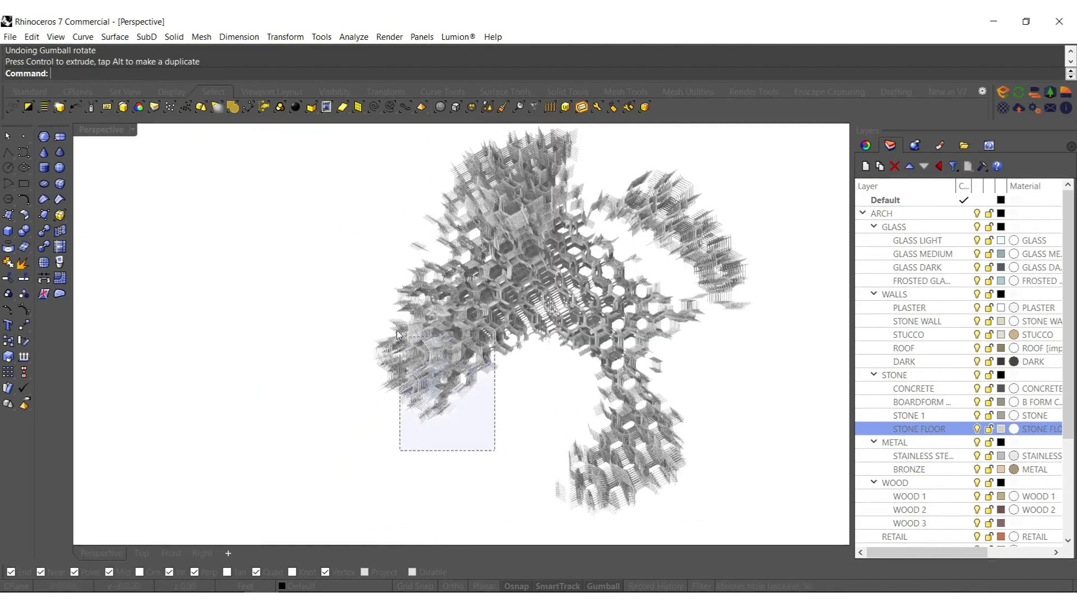
{"action": "left_click_drag", "start_coordinate": [407, 352], "coordinate": [406, 349]}
{"action": "type", "text": "Mirror"}
{"action": "key", "text": "Return"}
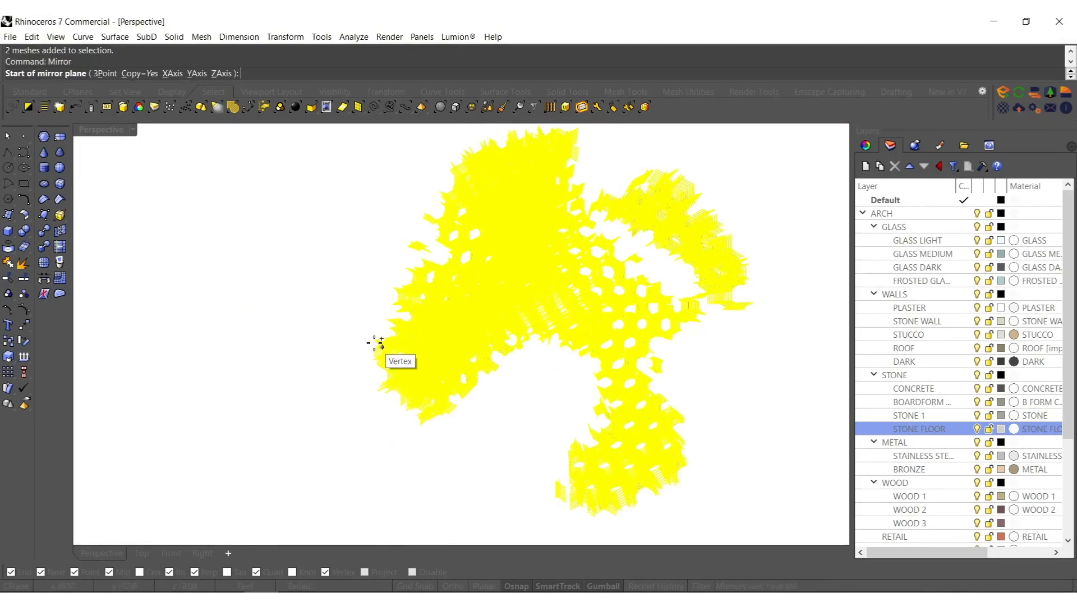
{"action": "left_click", "coordinate": [368, 228]}
{"action": "mouse_move", "coordinate": [393, 309]}
{"action": "right_mouse_down"}
{"action": "mouse_move", "coordinate": [400, 317]}
{"action": "mouse_move", "coordinate": [337, 354]}
{"action": "mouse_move", "coordinate": [416, 333]}
{"action": "mouse_move", "coordinate": [394, 344]}
{"action": "mouse_move", "coordinate": [425, 344]}
{"action": "mouse_move", "coordinate": [368, 346]}
{"action": "right_mouse_up"}
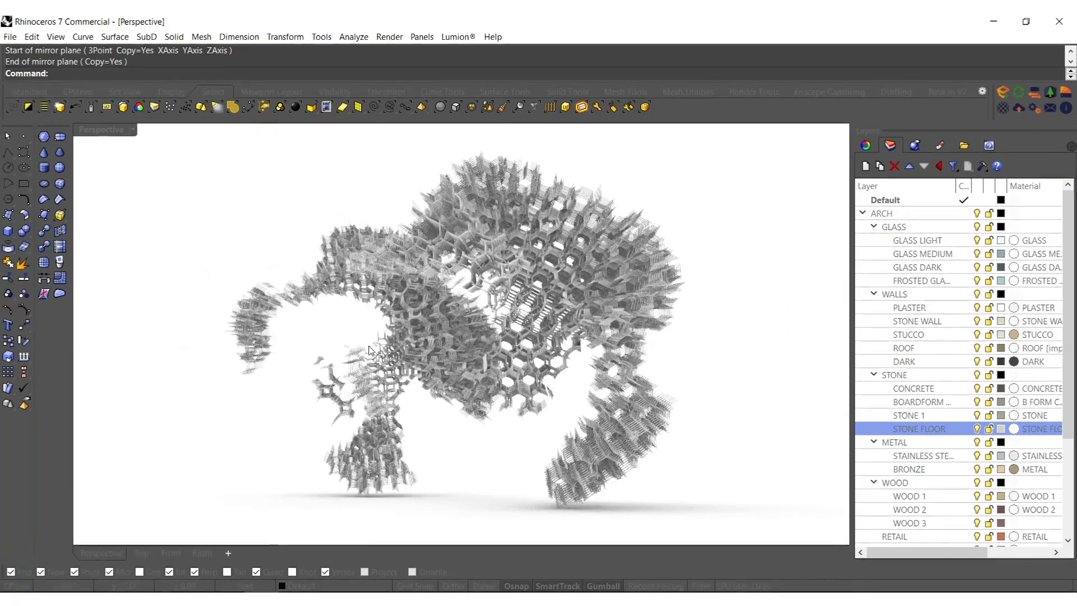
{"action": "right_click_drag", "start_coordinate": [459, 348], "coordinate": [537, 444]}
- Try mirroring all four meshes across a line along their spiky outer rim, inspect the copy and undo the mirror
{"action": "left_click_drag", "start_coordinate": [489, 355], "coordinate": [468, 339]}
{"action": "right_click_drag", "start_coordinate": [494, 365], "coordinate": [519, 401]}
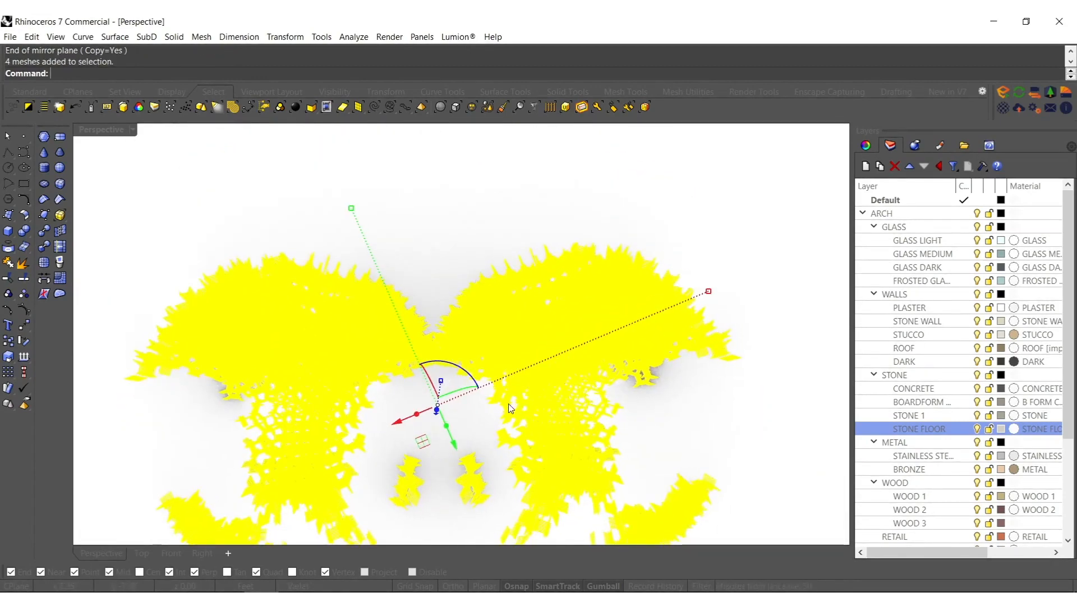
{"action": "left_click", "coordinate": [542, 242]}
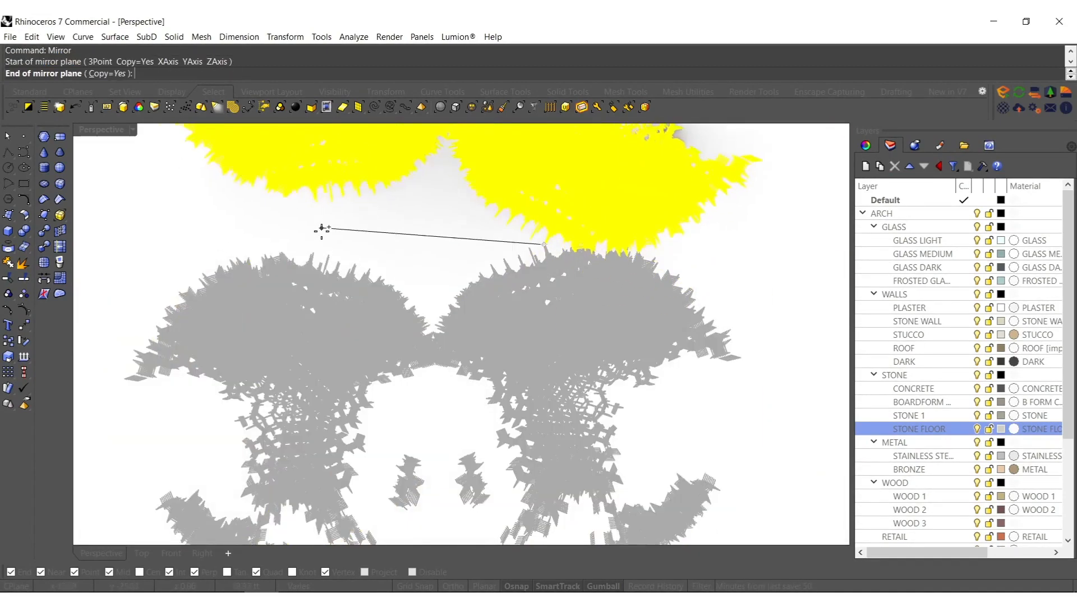
{"action": "left_click", "coordinate": [320, 247]}
{"action": "left_click", "coordinate": [420, 251]}
{"action": "right_click_drag", "start_coordinate": [421, 252], "coordinate": [425, 535]}
{"action": "right_click_drag", "start_coordinate": [396, 587], "coordinate": [596, 520]}
{"action": "right_click_drag", "start_coordinate": [426, 456], "coordinate": [530, 445]}
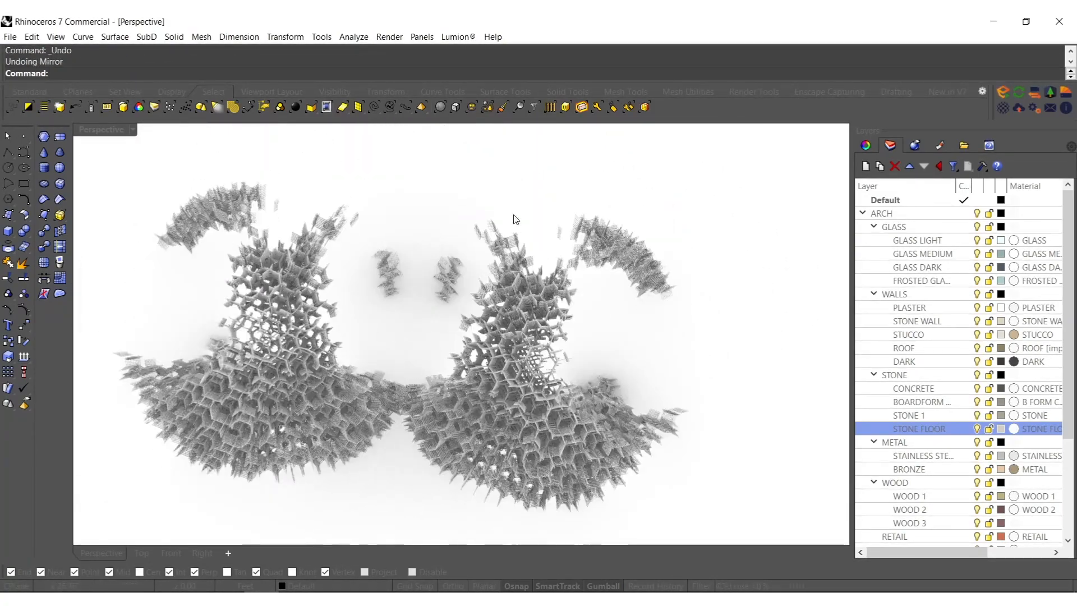
- Mirror a copy of all four meshes across a line through the tips of their narrow necks and inspect the cluster
{"action": "left_click_drag", "start_coordinate": [291, 320], "coordinate": [292, 321]}
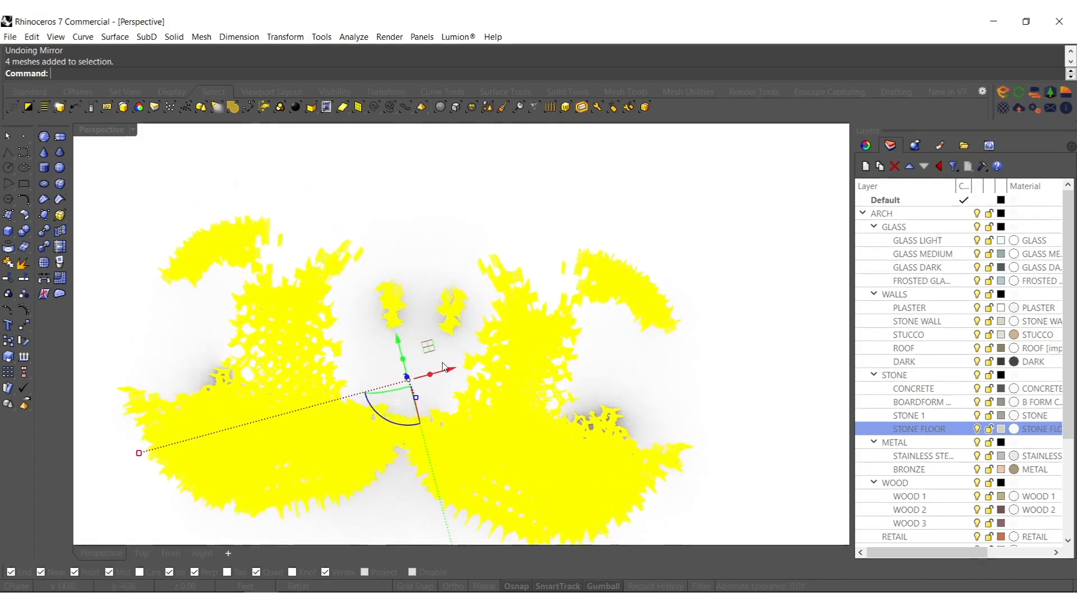
{"action": "left_click", "coordinate": [352, 242]}
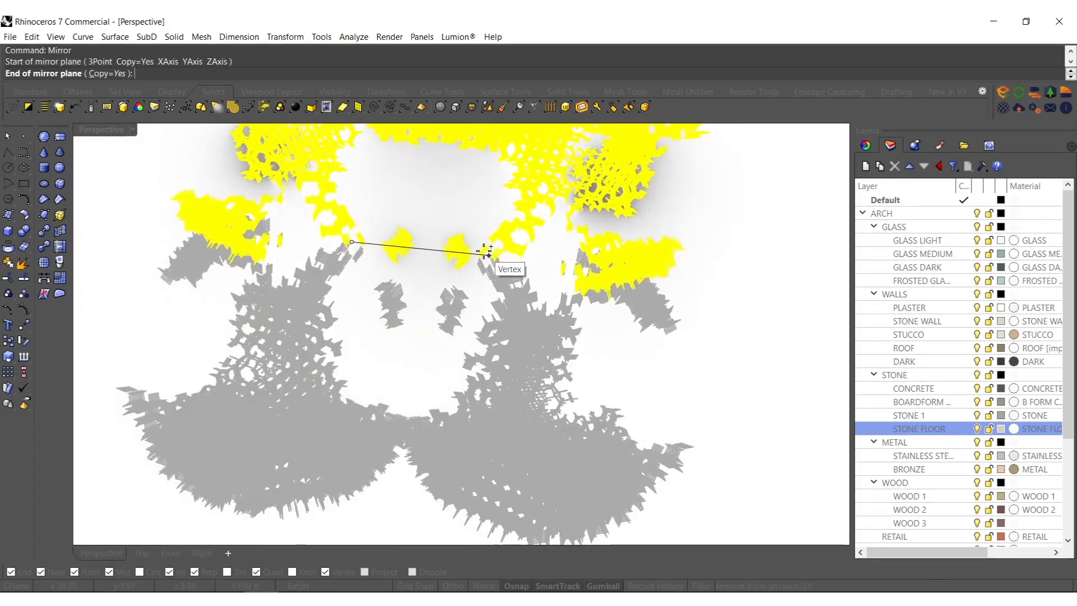
{"action": "left_click", "coordinate": [487, 253]}
{"action": "right_click_drag", "start_coordinate": [485, 284], "coordinate": [690, 376]}
{"action": "right_click_drag", "start_coordinate": [437, 392], "coordinate": [322, 350]}
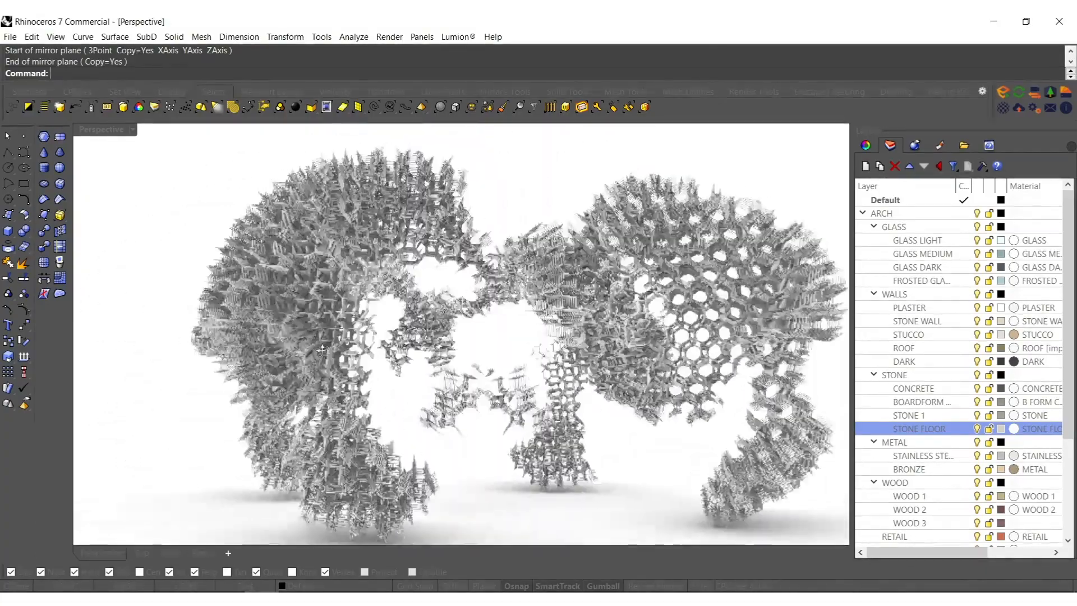
- Undo the mirrored copies and the gumball rotation to return to the two original joined meshes
{"action": "key", "text": "ctrl+z"}
{"action": "right_click_drag", "start_coordinate": [348, 359], "coordinate": [603, 331]}
{"action": "scroll", "coordinate": [555, 295], "scroll_direction": "up", "scroll_amount": 4}
{"action": "key", "text": "ctrl+z"}
{"action": "scroll", "coordinate": [557, 301], "scroll_direction": "down", "scroll_amount": 4}
{"action": "left_click", "coordinate": [603, 331]}
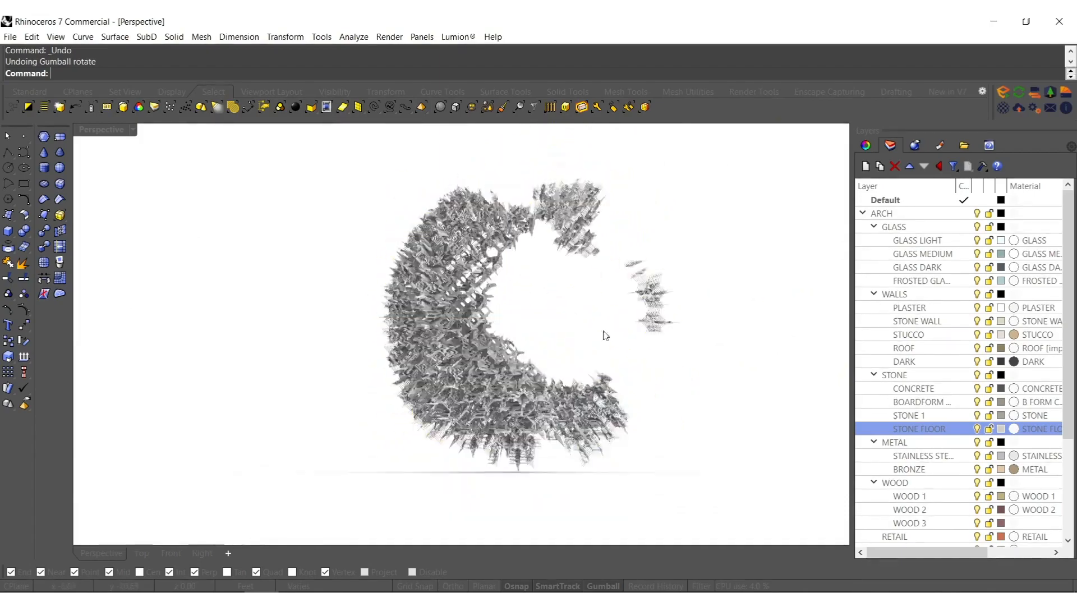
- Select both joined meshes, rotate them with the gumball and inspect the reoriented lattice
{"action": "scroll", "coordinate": [546, 292], "scroll_direction": "up", "scroll_amount": 4}
{"action": "right_click_drag", "start_coordinate": [546, 292], "coordinate": [504, 343]}
{"action": "left_click_drag", "start_coordinate": [567, 242], "coordinate": [395, 313]}
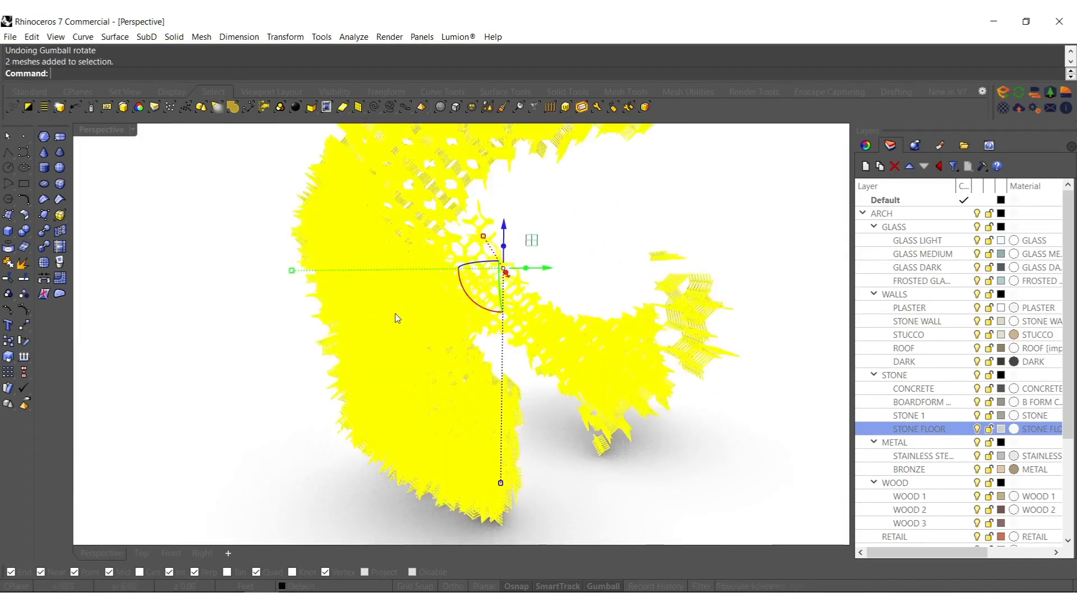
{"action": "left_click_drag", "start_coordinate": [461, 302], "coordinate": [493, 312]}
{"action": "left_click", "coordinate": [586, 354]}
{"action": "right_click_drag", "start_coordinate": [586, 354], "coordinate": [436, 379]}
{"action": "scroll", "coordinate": [437, 379], "scroll_direction": "down", "scroll_amount": 4}
{"action": "right_click_drag", "start_coordinate": [505, 377], "coordinate": [551, 477]}
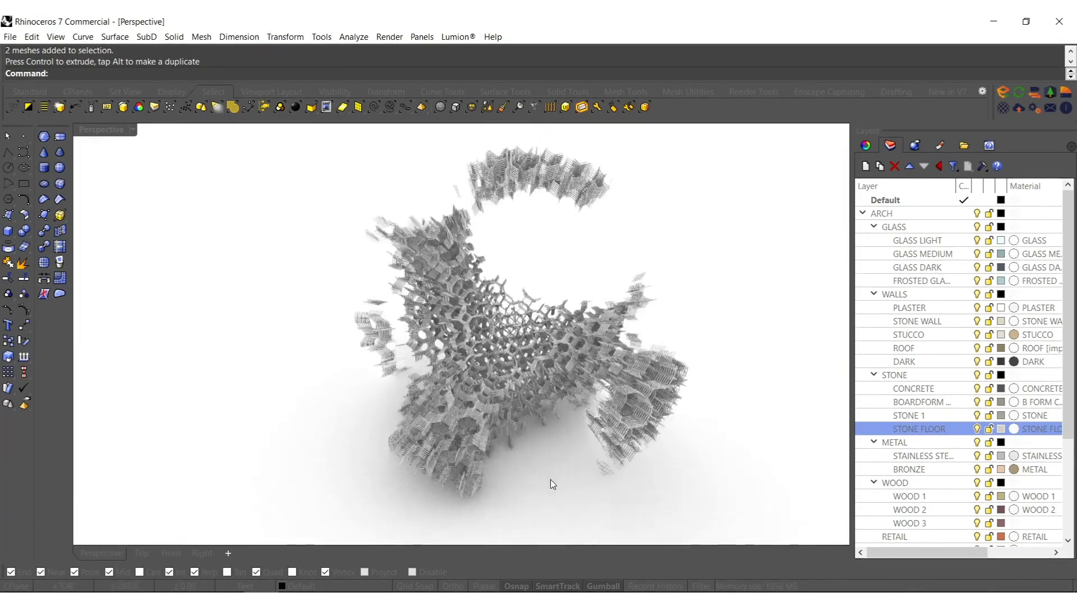
- Mirror a copy of both joined meshes across a line beside their outer spiky side and inspect the resulting pair
{"action": "left_click", "coordinate": [417, 398]}
{"action": "type", "text": "mirror"}
{"action": "key", "text": "Return"}
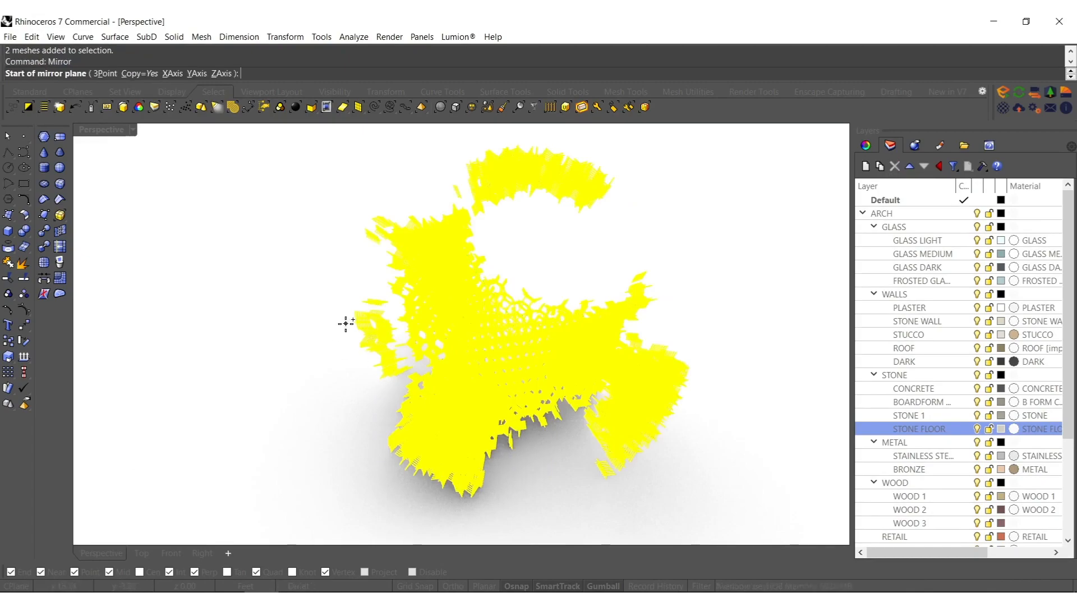
{"action": "left_click", "coordinate": [364, 313]}
{"action": "left_click", "coordinate": [353, 431]}
{"action": "left_click", "coordinate": [374, 418]}
{"action": "right_click_drag", "start_coordinate": [374, 418], "coordinate": [432, 386]}
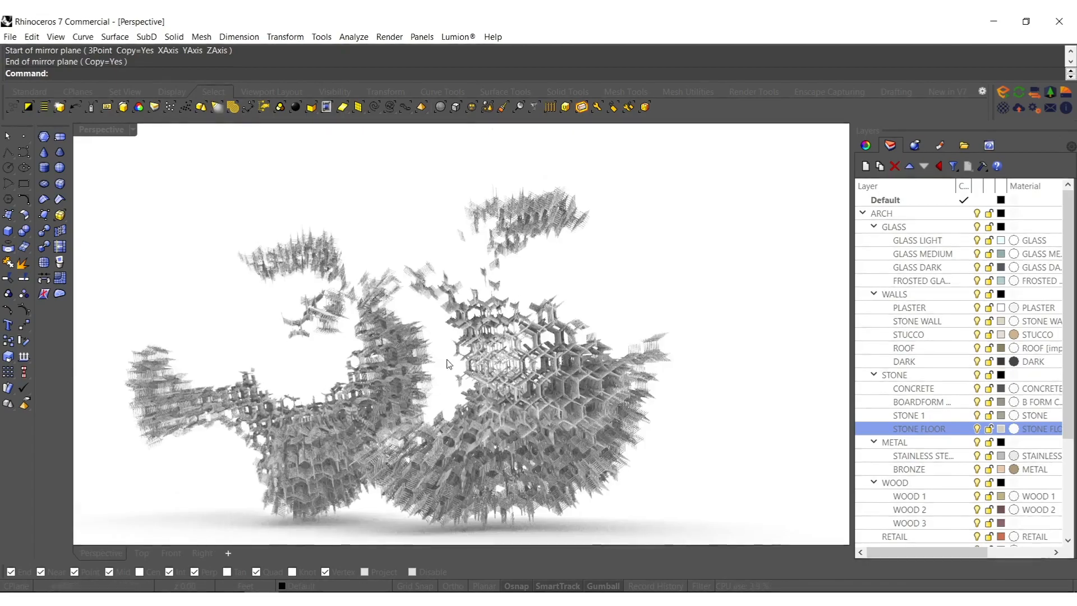
{"action": "right_click_drag", "start_coordinate": [449, 350], "coordinate": [469, 494]}
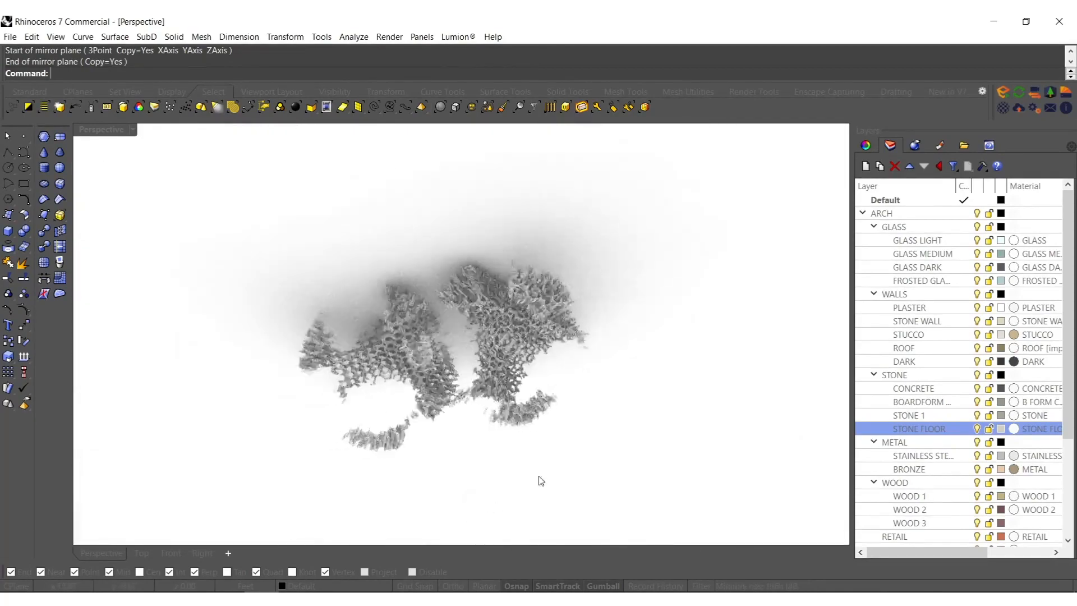
- Try reorienting all four meshes with gumball rotations and undo the rotation
{"action": "right_click_drag", "start_coordinate": [329, 353], "coordinate": [531, 228]}
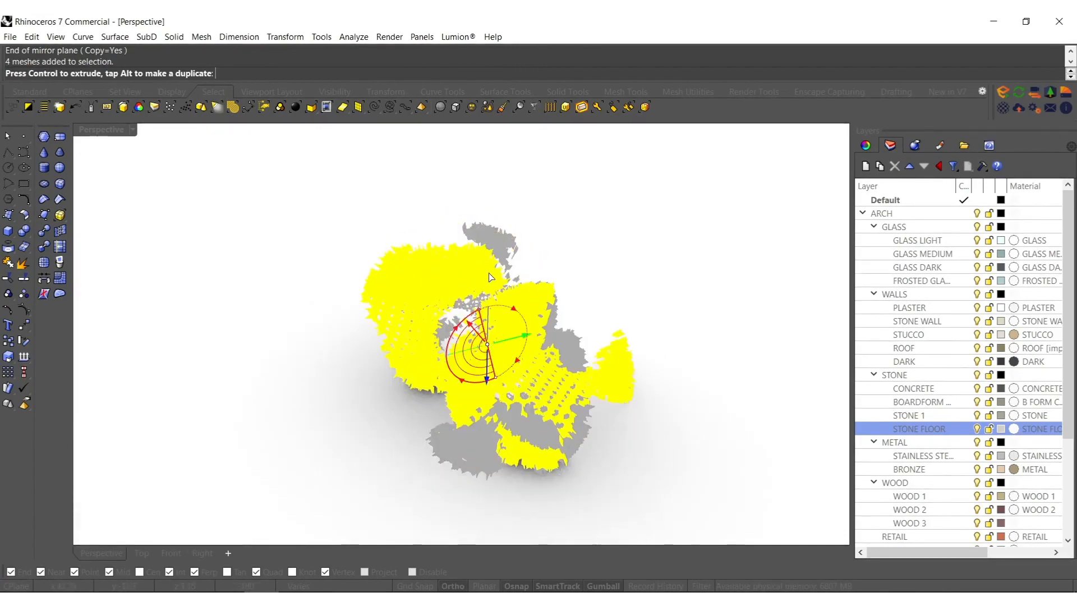
{"action": "right_click_drag", "start_coordinate": [349, 390], "coordinate": [494, 401]}
{"action": "scroll", "coordinate": [539, 416], "scroll_direction": "down", "scroll_amount": 5}
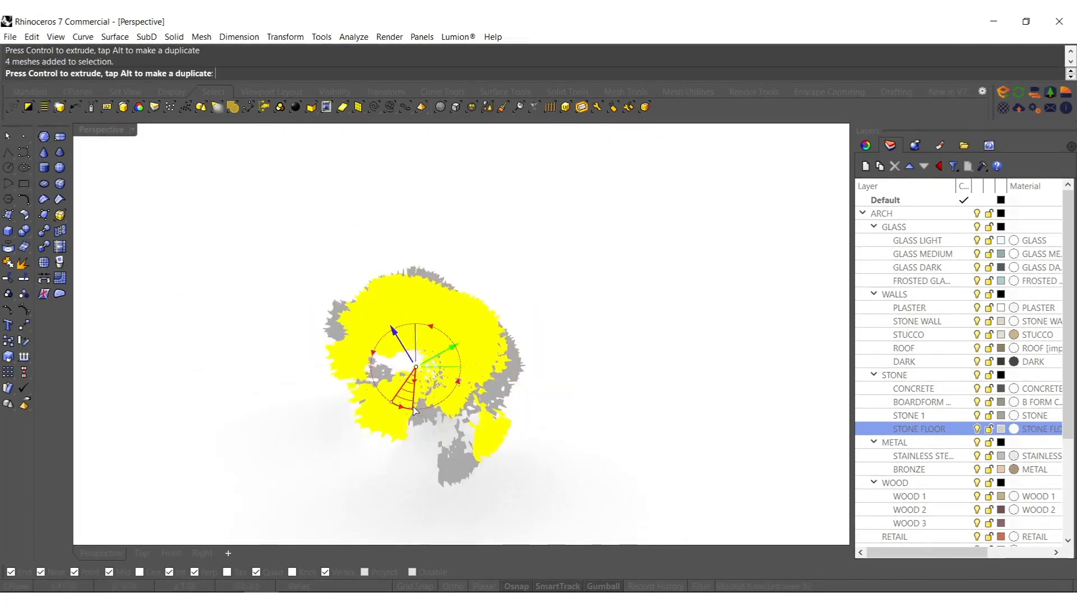
{"action": "scroll", "coordinate": [449, 374], "scroll_direction": "up", "scroll_amount": 5}
{"action": "right_click_drag", "start_coordinate": [450, 374], "coordinate": [426, 375]}
{"action": "key", "text": "ctrl+z"}
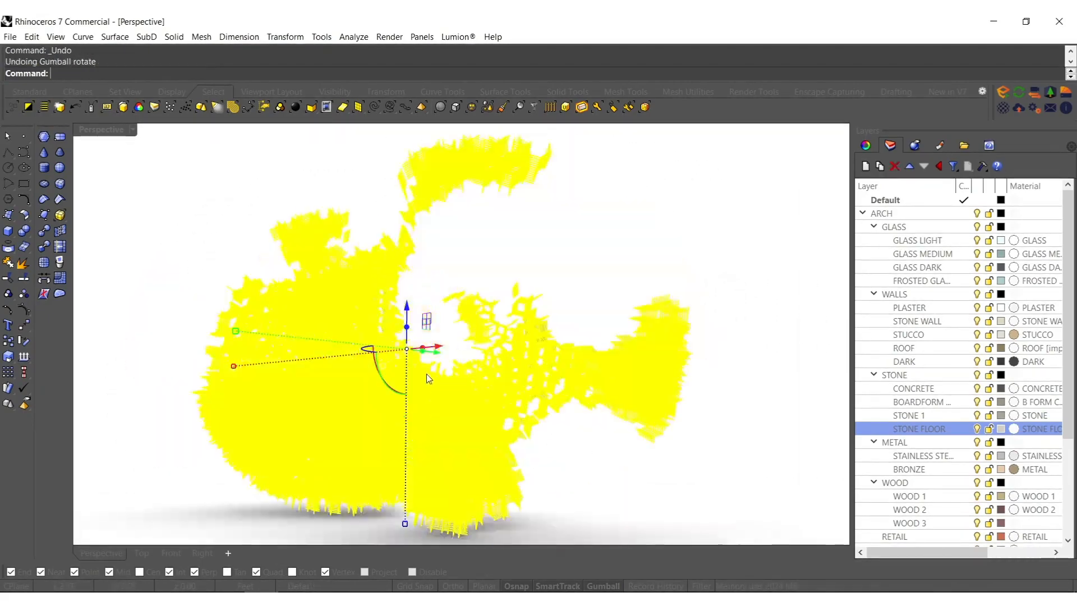
- Inspect the mirrored pair and undo the mirrored copy to return to the two original joined meshes
{"action": "right_click_drag", "start_coordinate": [523, 358], "coordinate": [460, 358]}
{"action": "key", "text": "Escape"}
{"action": "right_click_drag", "start_coordinate": [581, 363], "coordinate": [501, 378]}
{"action": "scroll", "coordinate": [566, 390], "scroll_direction": "up", "scroll_amount": 6}
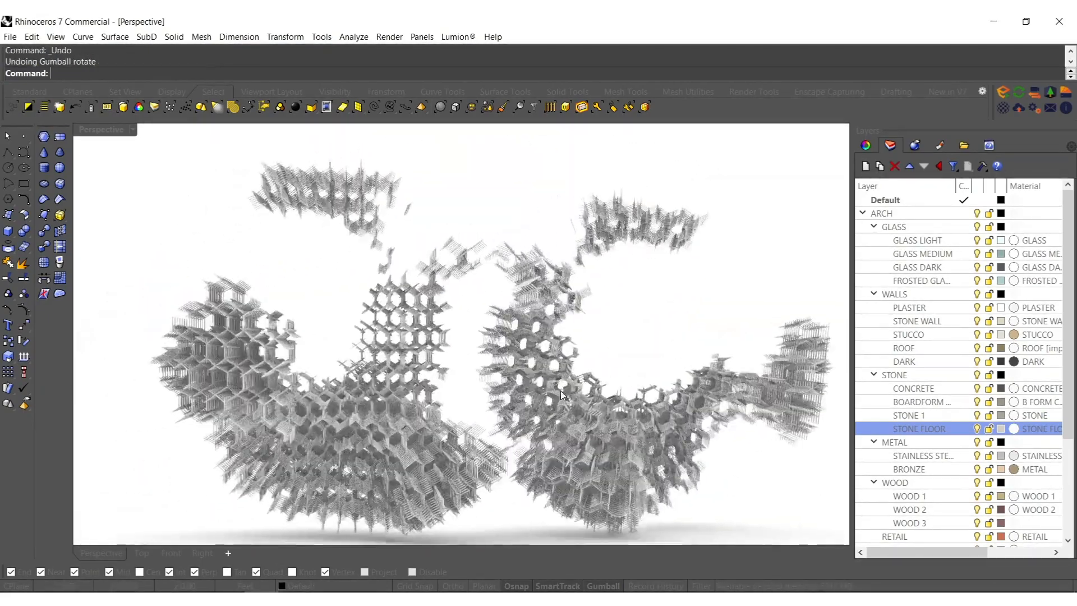
{"action": "right_click_drag", "start_coordinate": [452, 405], "coordinate": [380, 417]}
{"action": "left_click", "coordinate": [420, 387]}
{"action": "key", "text": "Escape"}
{"action": "right_click_drag", "start_coordinate": [418, 378], "coordinate": [427, 315]}
- Select both joined meshes and mirror a copy across a line along their spiky outer edge
{"action": "right_click_drag", "start_coordinate": [458, 373], "coordinate": [544, 488]}
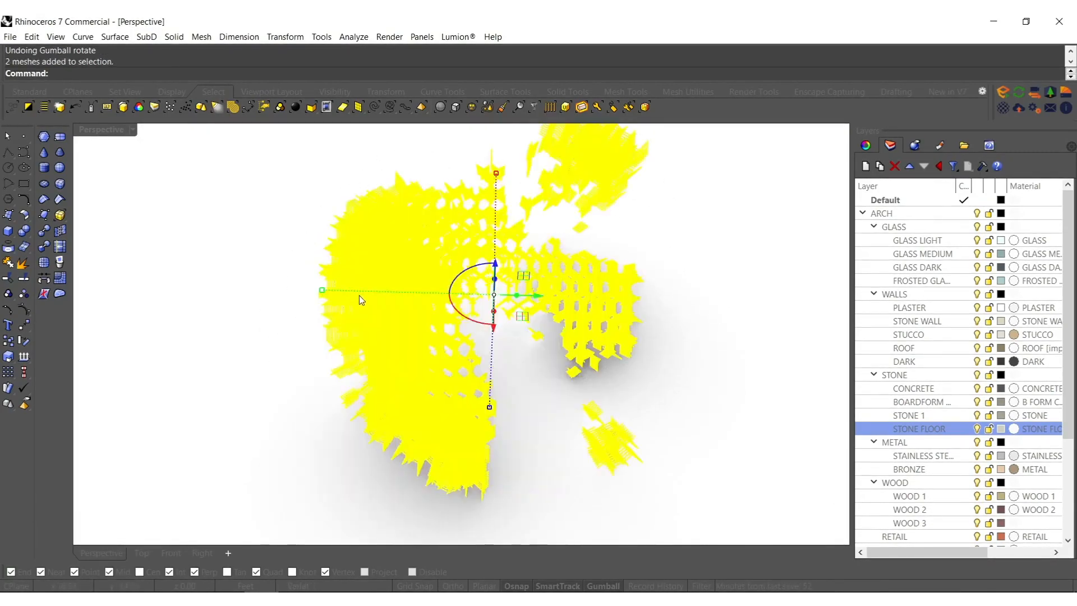
{"action": "left_click", "coordinate": [324, 296]}
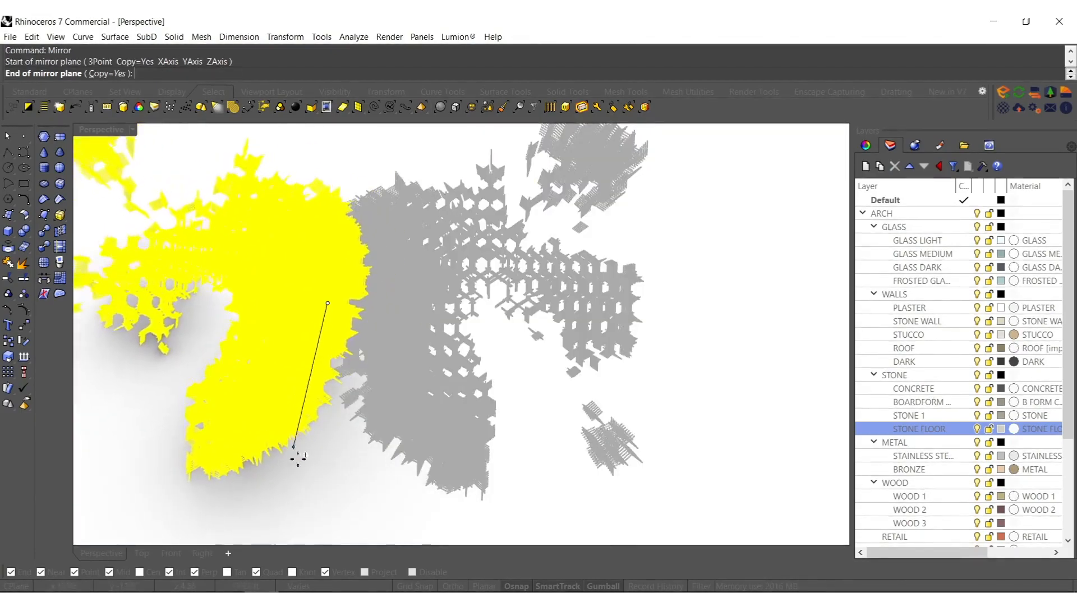
{"action": "left_click", "coordinate": [335, 478]}
{"action": "right_click_drag", "start_coordinate": [335, 478], "coordinate": [344, 380]}
{"action": "left_click", "coordinate": [346, 478]}
{"action": "right_click_drag", "start_coordinate": [346, 478], "coordinate": [472, 326]}
- Mirror a copy of all four meshes across a line through the two small detached end fragments
{"action": "key", "text": "ctrl+a"}
{"action": "type", "text": "mirror"}
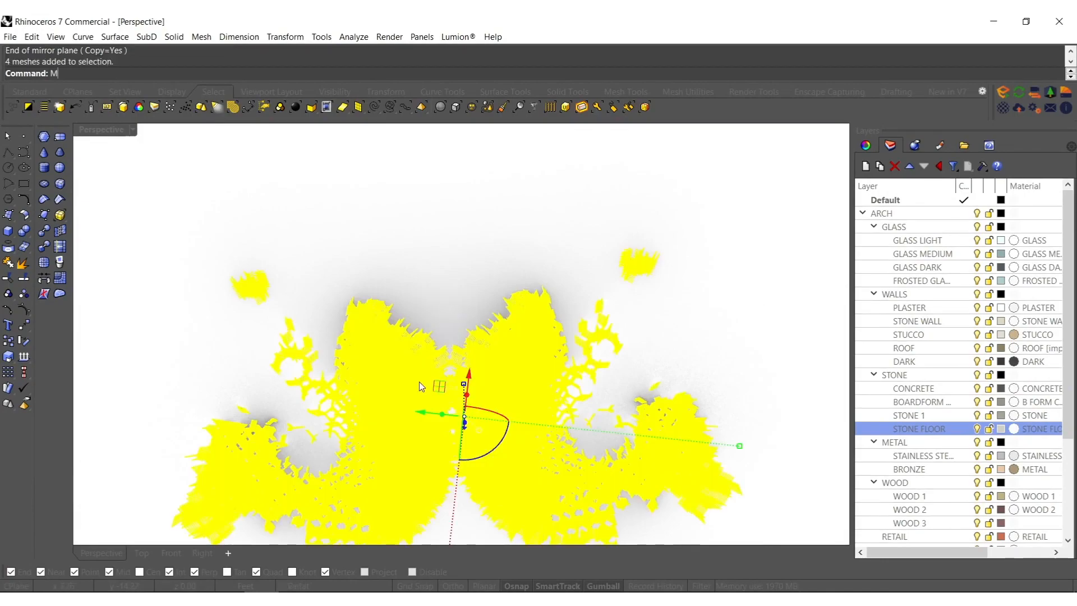
{"action": "key", "text": "Return"}
{"action": "left_click", "coordinate": [630, 243]}
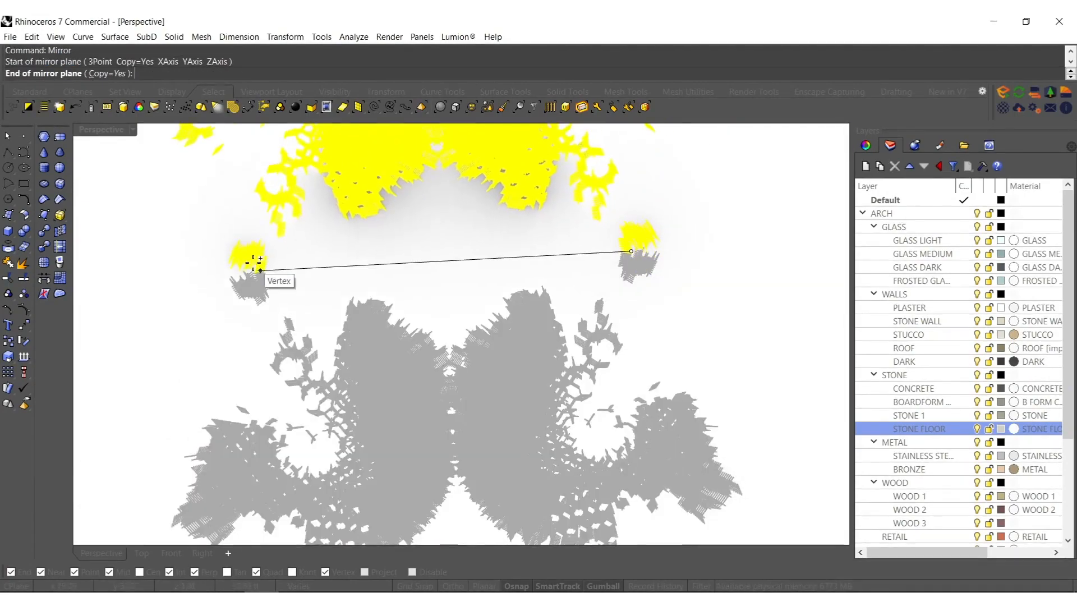
{"action": "left_click", "coordinate": [256, 264]}
{"action": "key", "text": "Escape"}
{"action": "right_click_drag", "start_coordinate": [395, 271], "coordinate": [567, 361]}
- Select all eight meshes, rotate them together with the gumball and inspect the symmetrical form from several angles
{"action": "left_click_drag", "start_coordinate": [669, 349], "coordinate": [404, 303]}
{"action": "right_click_drag", "start_coordinate": [404, 303], "coordinate": [469, 342]}
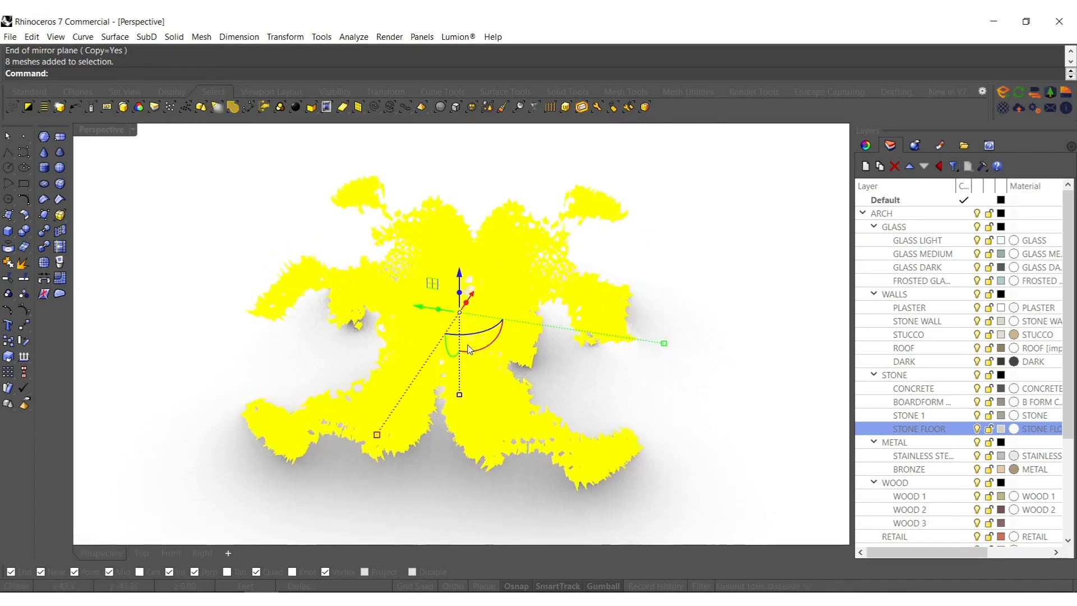
{"action": "left_click_drag", "start_coordinate": [495, 351], "coordinate": [512, 299]}
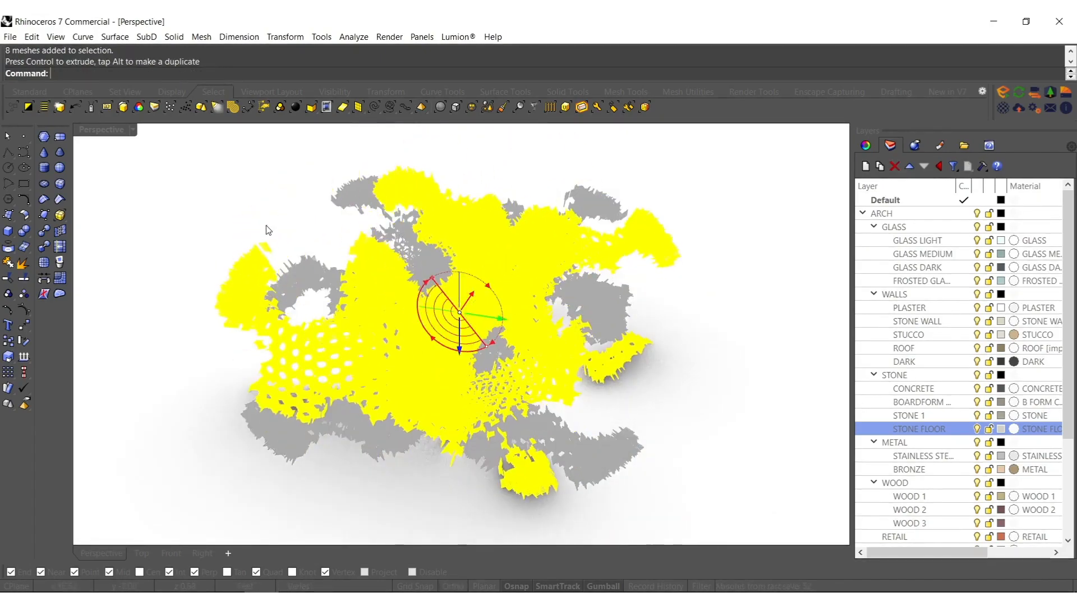
{"action": "left_click", "coordinate": [266, 225]}
{"action": "right_click_drag", "start_coordinate": [316, 257], "coordinate": [522, 368]}
{"action": "scroll", "coordinate": [443, 370], "scroll_direction": "up", "scroll_amount": 2}
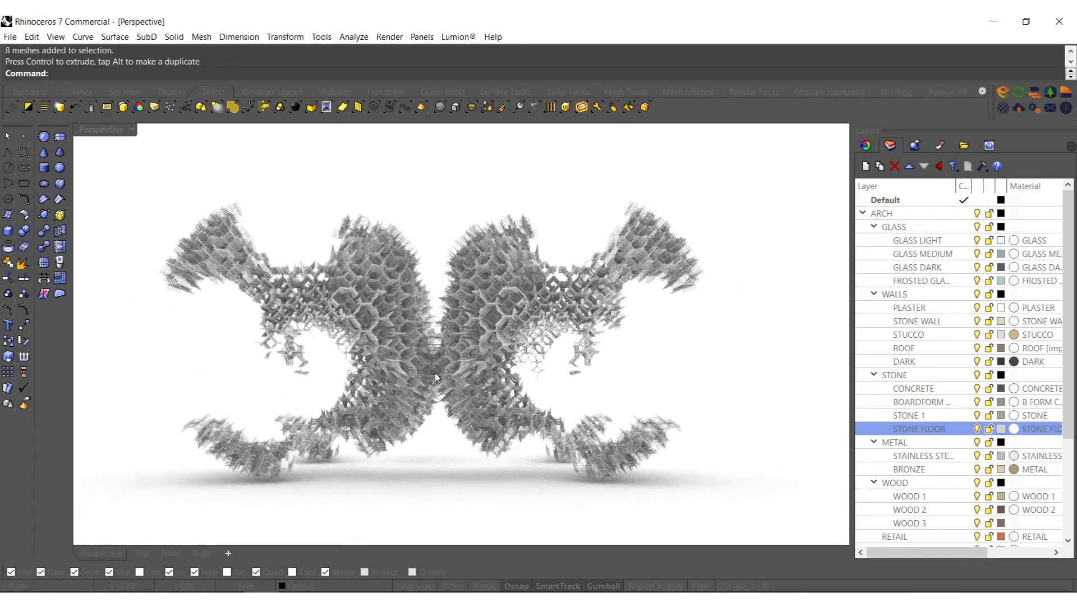
{"action": "scroll", "coordinate": [435, 373], "scroll_direction": "up", "scroll_amount": 2}
{"action": "right_click_drag", "start_coordinate": [436, 372], "coordinate": [467, 387]}
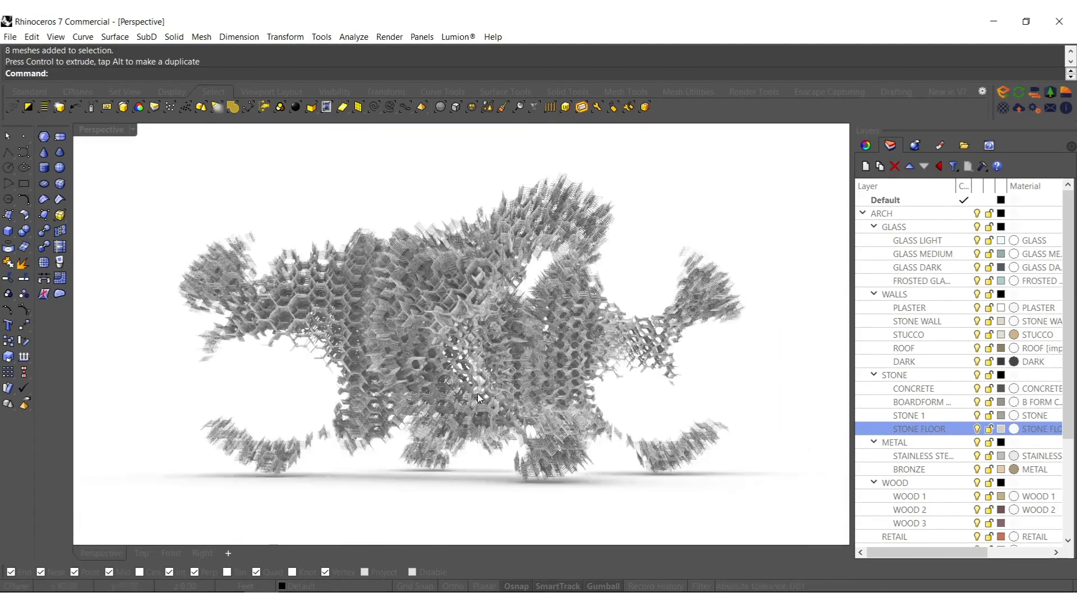
{"action": "scroll", "coordinate": [477, 393], "scroll_direction": "down", "scroll_amount": 2}
{"action": "right_click_drag", "start_coordinate": [512, 385], "coordinate": [553, 421]}
- Zoom into the lattice struts and switch the viewport to Shaded display
{"action": "scroll", "coordinate": [554, 421], "scroll_direction": "up", "scroll_amount": 12}
{"action": "left_click", "coordinate": [474, 359]}
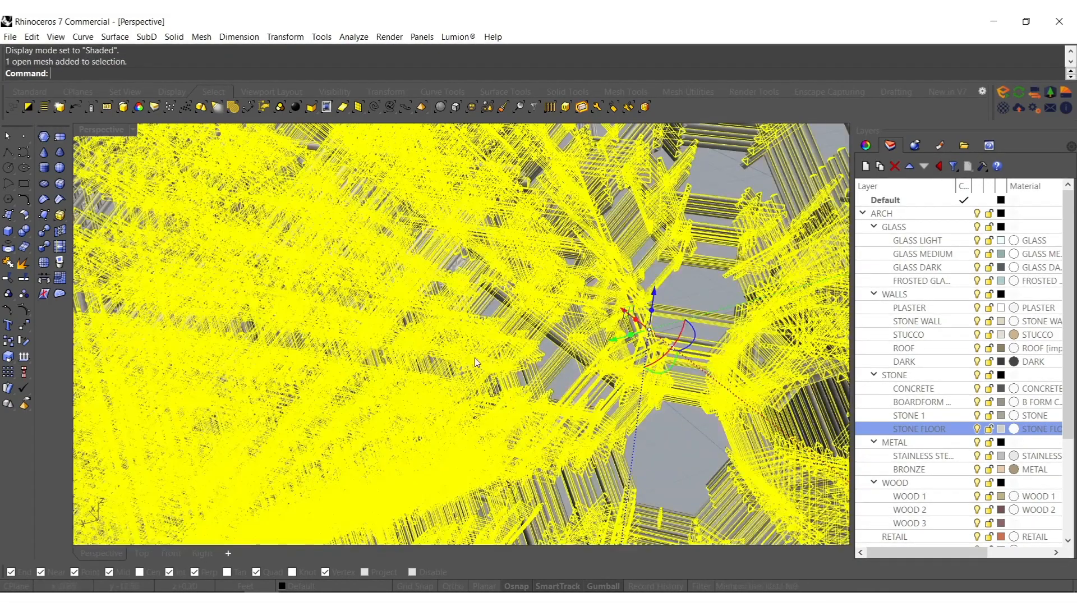
{"action": "key", "text": "Escape"}
- Select a single lattice mesh among the inner struts and change its layer to CONCRETE
{"action": "left_click", "coordinate": [672, 336]}
{"action": "right_click_drag", "start_coordinate": [698, 466], "coordinate": [647, 395]}
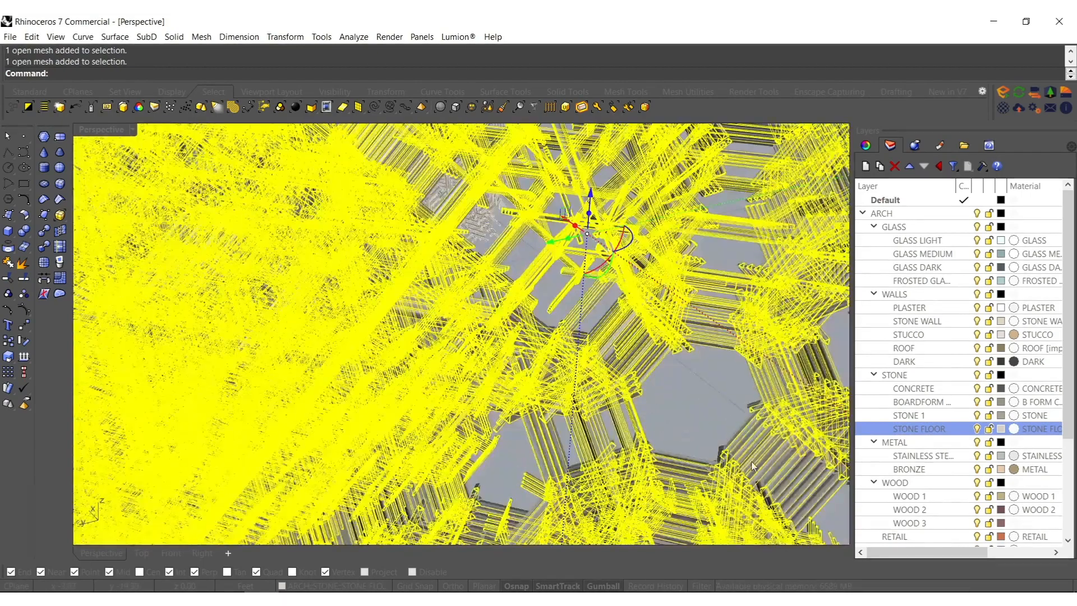
{"action": "scroll", "coordinate": [794, 479], "scroll_direction": "up", "scroll_amount": 3}
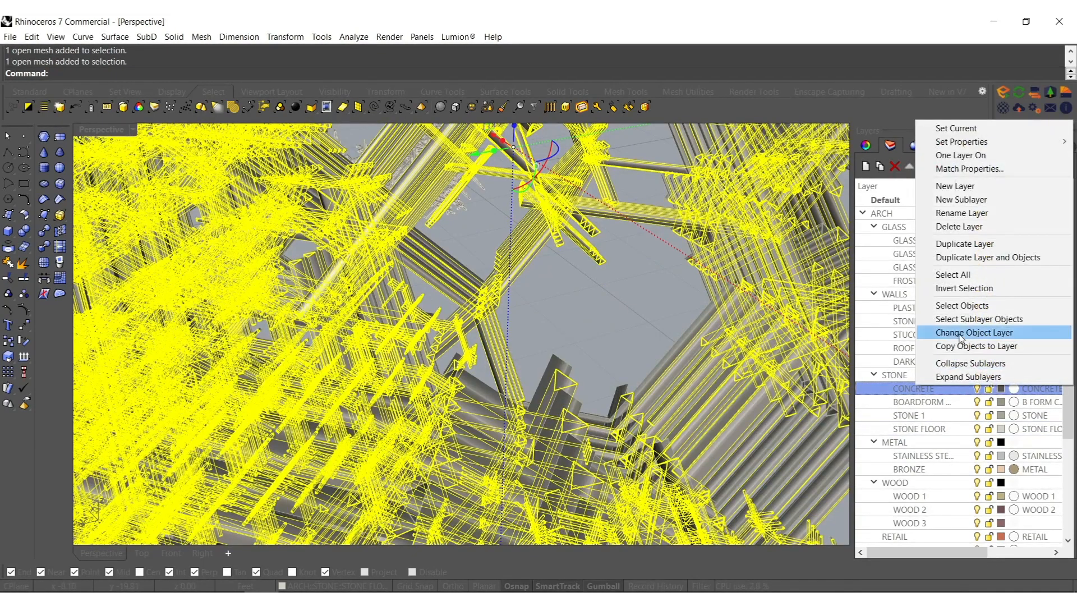
{"action": "left_click", "coordinate": [960, 335]}
- Inspect the lattice ends and undo the mesh's change to the CONCRETE layer
{"action": "scroll", "coordinate": [584, 308], "scroll_direction": "down", "scroll_amount": 10}
{"action": "right_click_drag", "start_coordinate": [584, 308], "coordinate": [379, 442]}
{"action": "left_click", "coordinate": [379, 442]}
{"action": "scroll", "coordinate": [380, 442], "scroll_direction": "up", "scroll_amount": 6}
{"action": "right_click_drag", "start_coordinate": [335, 395], "coordinate": [494, 409], "text": "shift"}
{"action": "scroll", "coordinate": [454, 416], "scroll_direction": "down", "scroll_amount": 2}
{"action": "scroll", "coordinate": [387, 473], "scroll_direction": "up", "scroll_amount": 2}
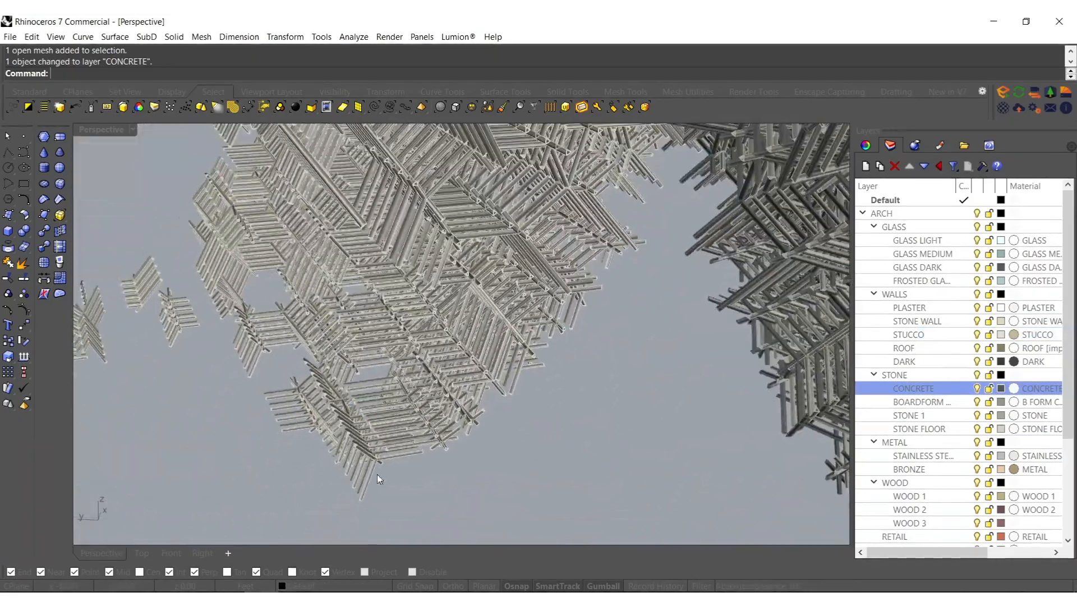
{"action": "left_click", "coordinate": [373, 478]}
{"action": "key", "text": "ctrl+z"}
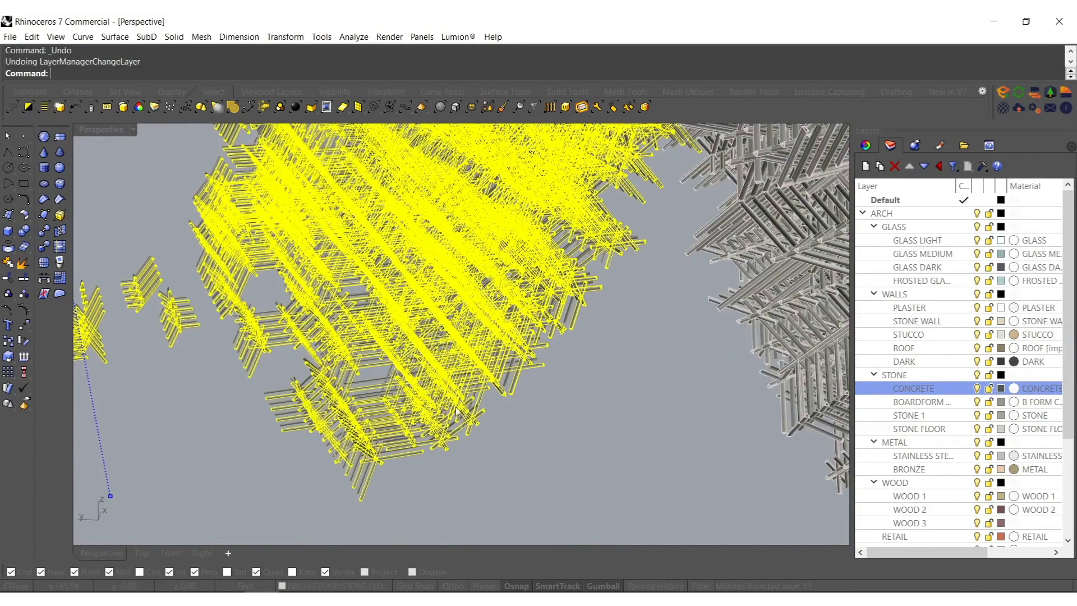
- Select the lattice meshes by matching colour and join each set, STONE FLOOR and STONE 1, into one mesh
{"action": "left_click", "coordinate": [139, 106]}
{"action": "right_click_drag", "start_coordinate": [375, 449], "coordinate": [341, 453], "text": "shift"}
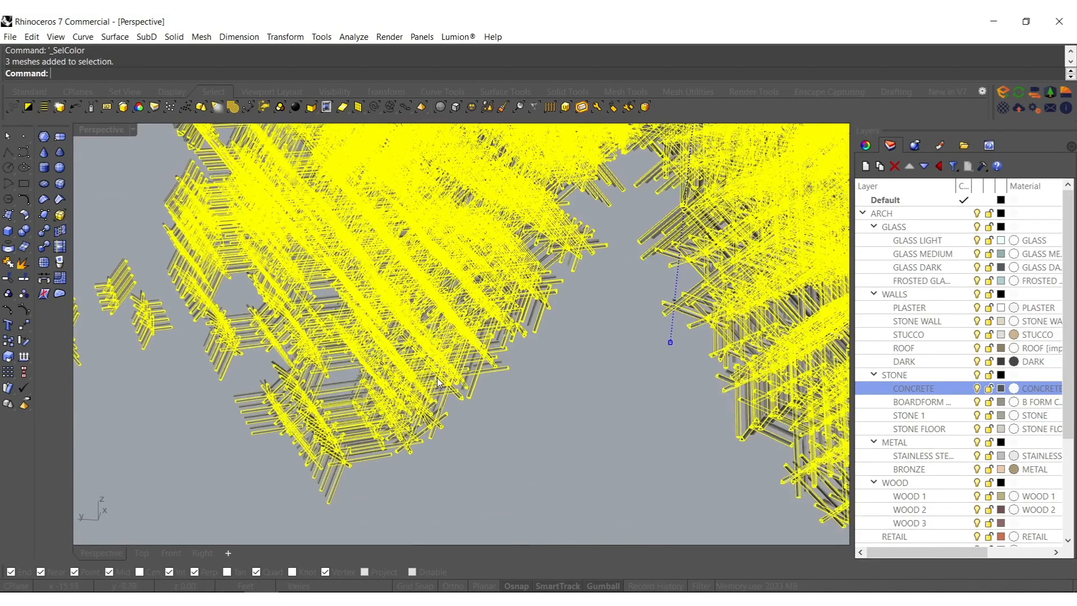
{"action": "key", "text": "ctrl+j"}
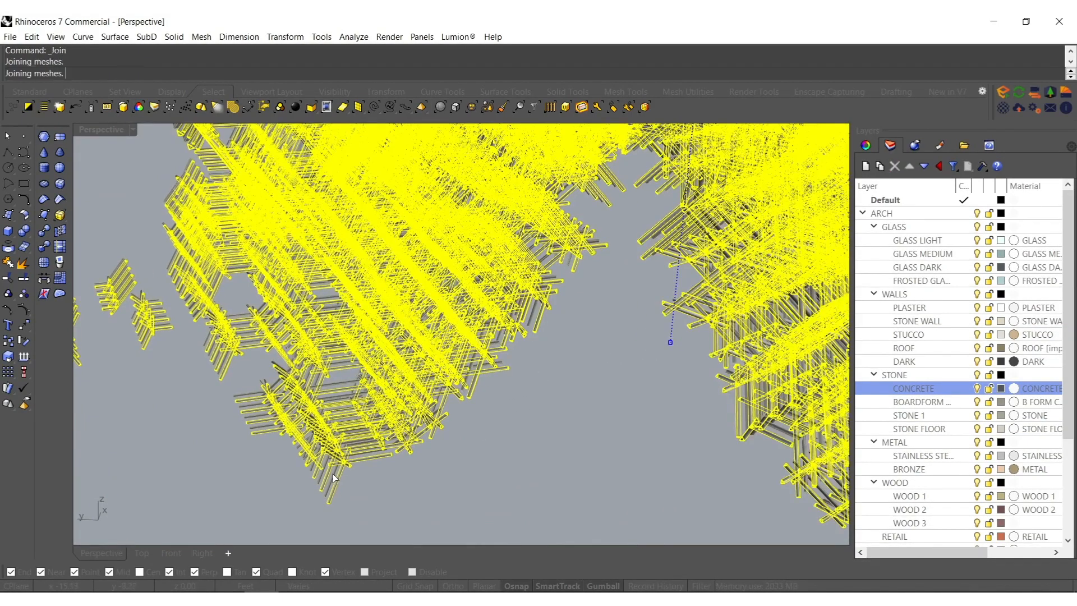
{"action": "scroll", "coordinate": [333, 470], "scroll_direction": "up", "scroll_amount": 3}
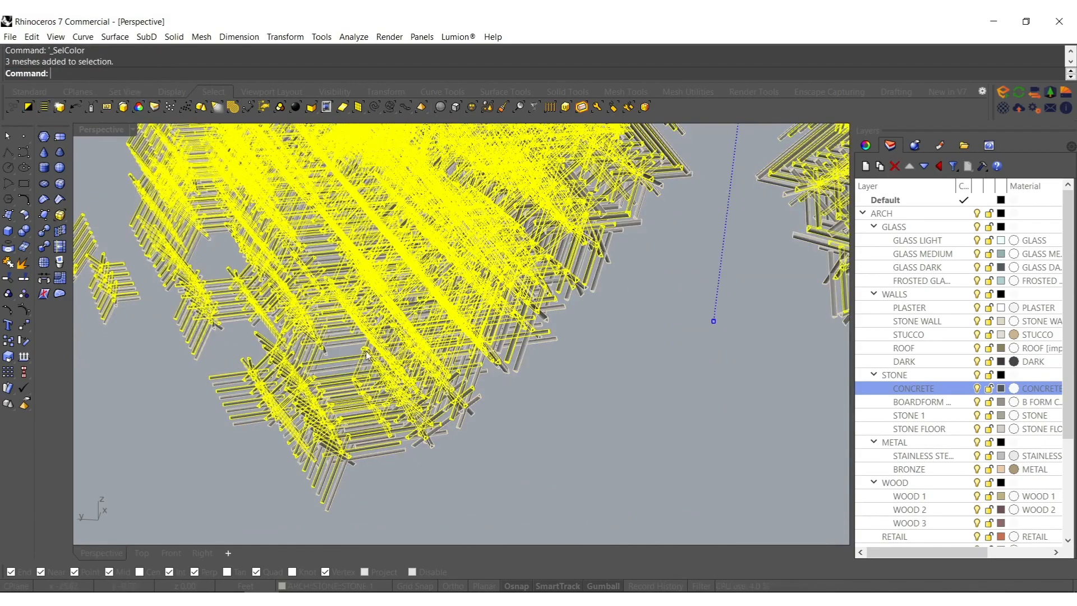
{"action": "left_click", "coordinate": [511, 428]}
- Select both joined meshes, create a bounding box around them and lock the meshes
{"action": "scroll", "coordinate": [508, 421], "scroll_direction": "down", "scroll_amount": 6}
{"action": "right_click_drag", "start_coordinate": [505, 405], "coordinate": [635, 466]}
{"action": "scroll", "coordinate": [490, 273], "scroll_direction": "down", "scroll_amount": 5}
{"action": "left_click_drag", "start_coordinate": [634, 467], "coordinate": [421, 250]}
{"action": "right_click_drag", "start_coordinate": [421, 250], "coordinate": [510, 307], "text": "shift"}
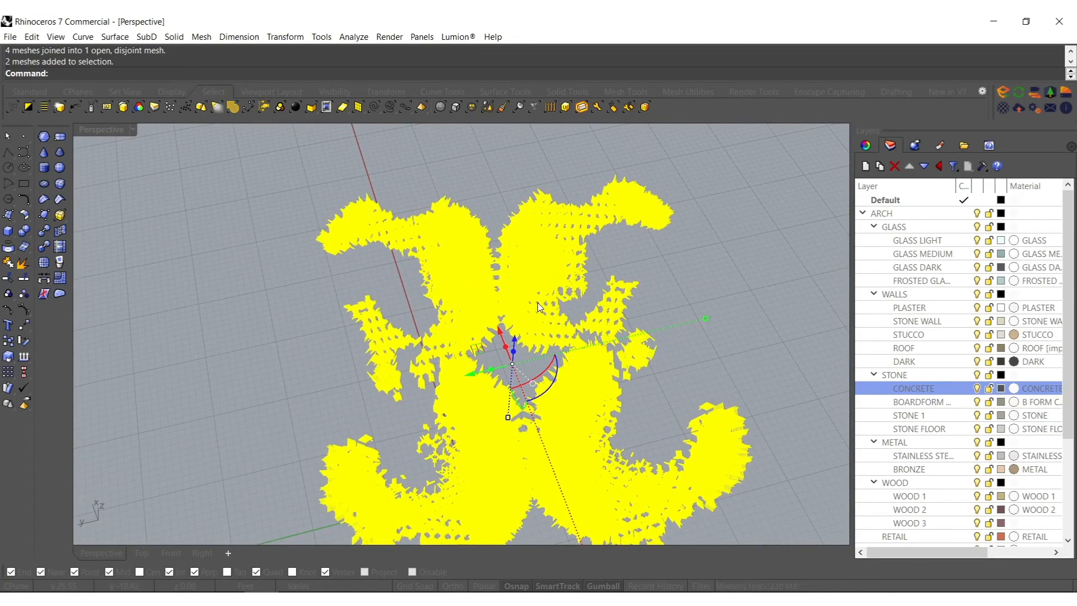
{"action": "key", "text": "Return"}
{"action": "right_click_drag", "start_coordinate": [575, 370], "coordinate": [546, 381]}
{"action": "key", "text": "ctrl+l"}
- Break down the bounding box and delete its faces except the bottom one, leaving a ground surface selected
{"action": "left_click", "coordinate": [544, 366]}
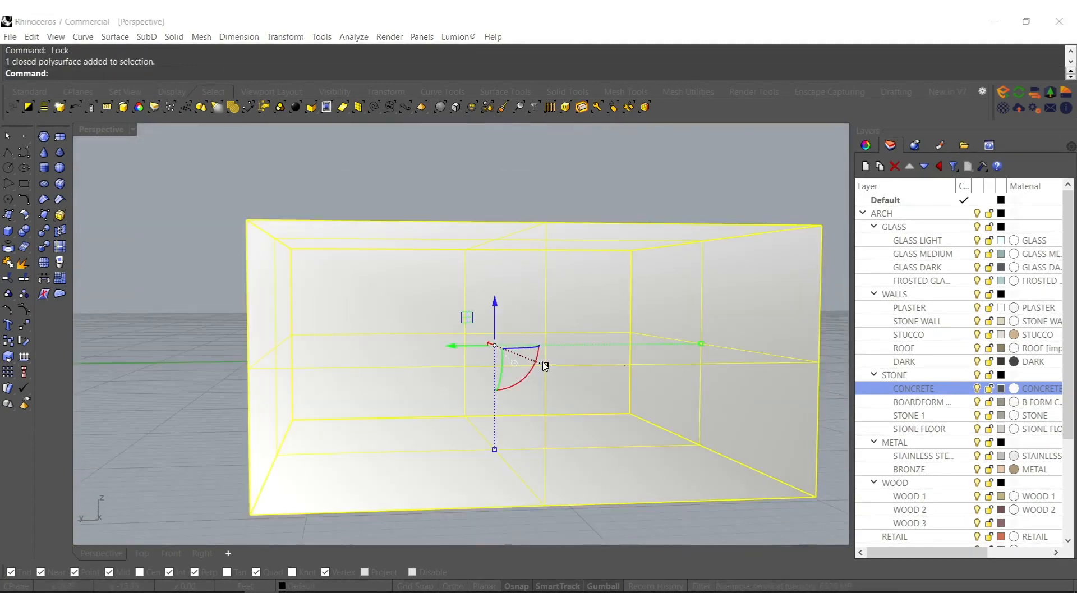
{"action": "left_click", "coordinate": [558, 376]}
{"action": "right_click_drag", "start_coordinate": [560, 443], "coordinate": [557, 366]}
{"action": "left_click", "coordinate": [555, 365], "text": "ctrl"}
{"action": "key", "text": "Delete"}
{"action": "right_click_drag", "start_coordinate": [555, 196], "coordinate": [569, 427]}
{"action": "left_click", "coordinate": [571, 449]}
- Enlarge the ground surface far beyond the lattice with the gumball and rebuild it with 25 points in U and V
{"action": "scroll", "coordinate": [464, 314], "scroll_direction": "down", "scroll_amount": 7}
{"action": "right_click_drag", "start_coordinate": [466, 361], "coordinate": [477, 415]}
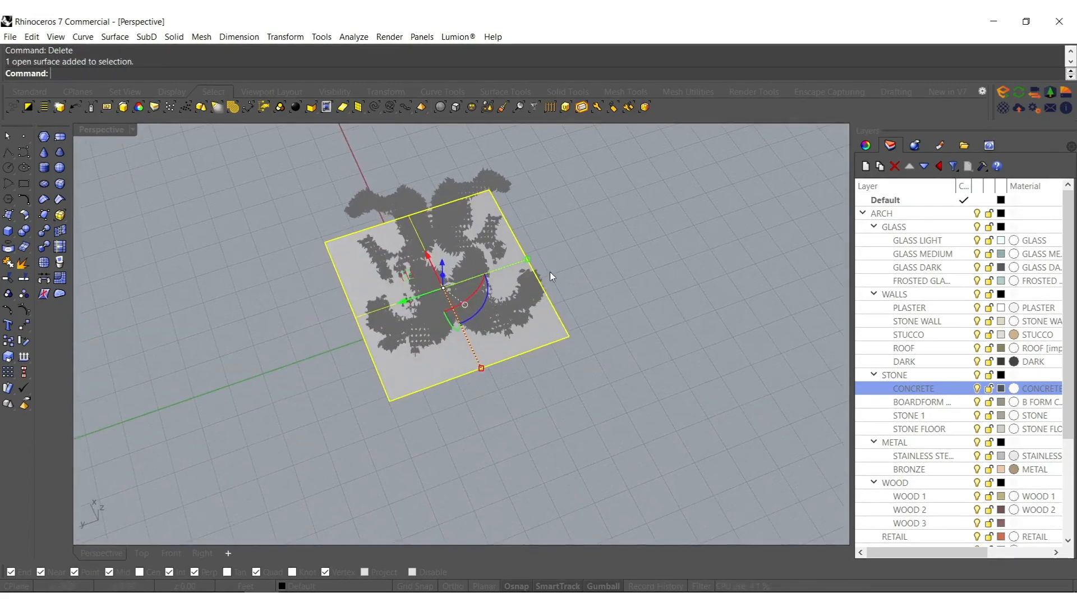
{"action": "scroll", "coordinate": [566, 264], "scroll_direction": "down", "scroll_amount": 6}
{"action": "left_click_drag", "start_coordinate": [528, 259], "coordinate": [728, 270]}
{"action": "right_click_drag", "start_coordinate": [594, 306], "coordinate": [551, 309], "text": "shift"}
{"action": "type", "text": "b"}
{"action": "key", "text": "Return"}
{"action": "left_click", "coordinate": [493, 446]}
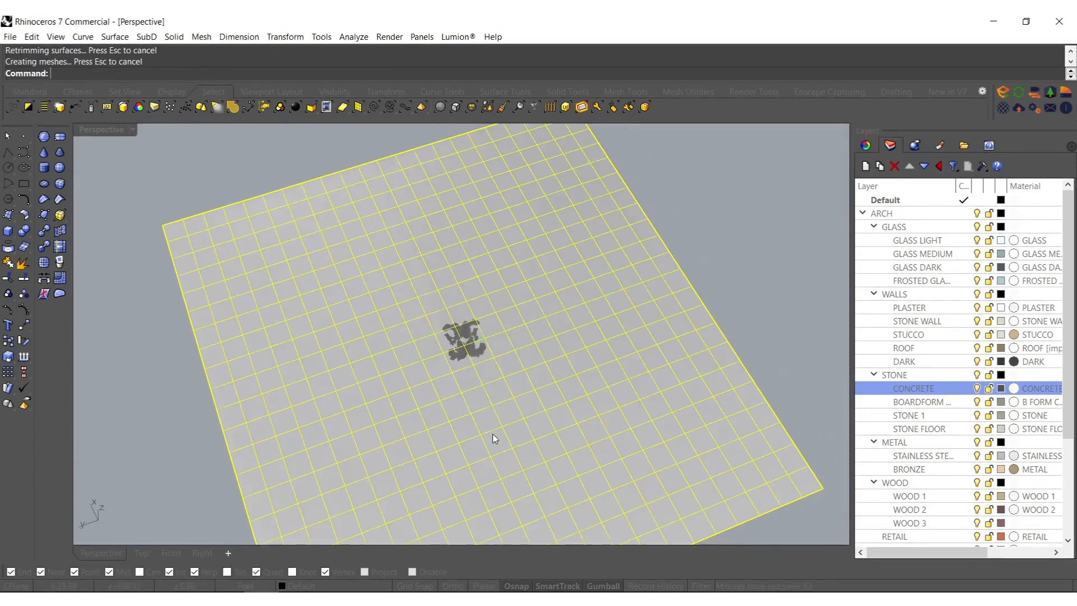
- Enlarge the ground surface further and rebuild it with a denser control point grid
{"action": "right_click_drag", "start_coordinate": [529, 221], "coordinate": [507, 316]}
{"action": "left_click_drag", "start_coordinate": [668, 291], "coordinate": [758, 260], "text": "shift"}
{"action": "type", "text": "Rebuild"}
{"action": "key", "text": "Return"}
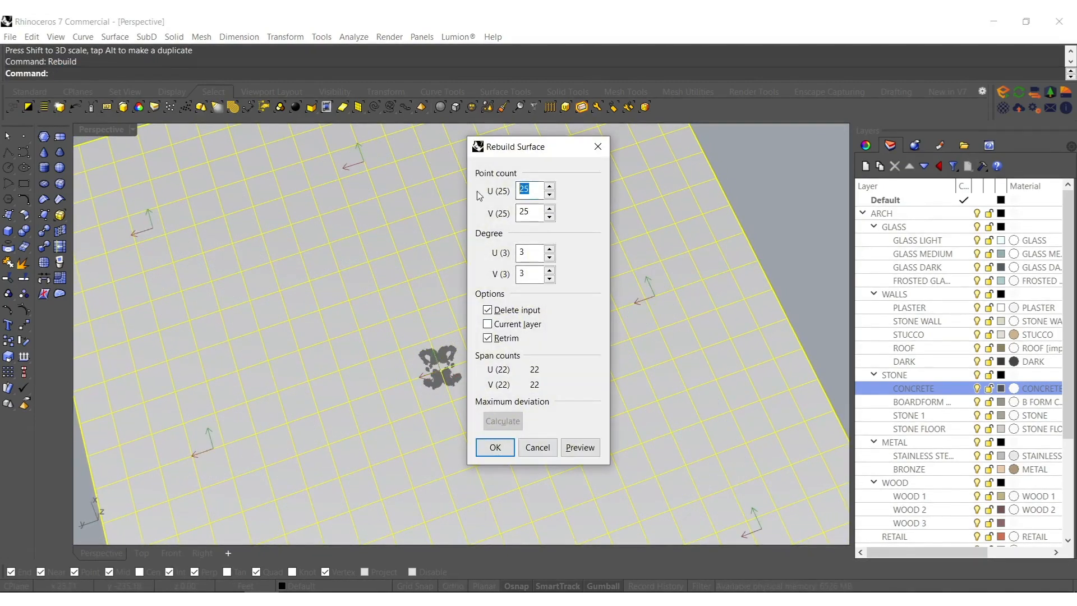
{"action": "left_click", "coordinate": [495, 447]}
- Turn on the ground surface's control points and brush-select winding bands of points on both sides of the lattice
{"action": "right_click_drag", "start_coordinate": [428, 416], "coordinate": [394, 379]}
{"action": "key", "text": "F10"}
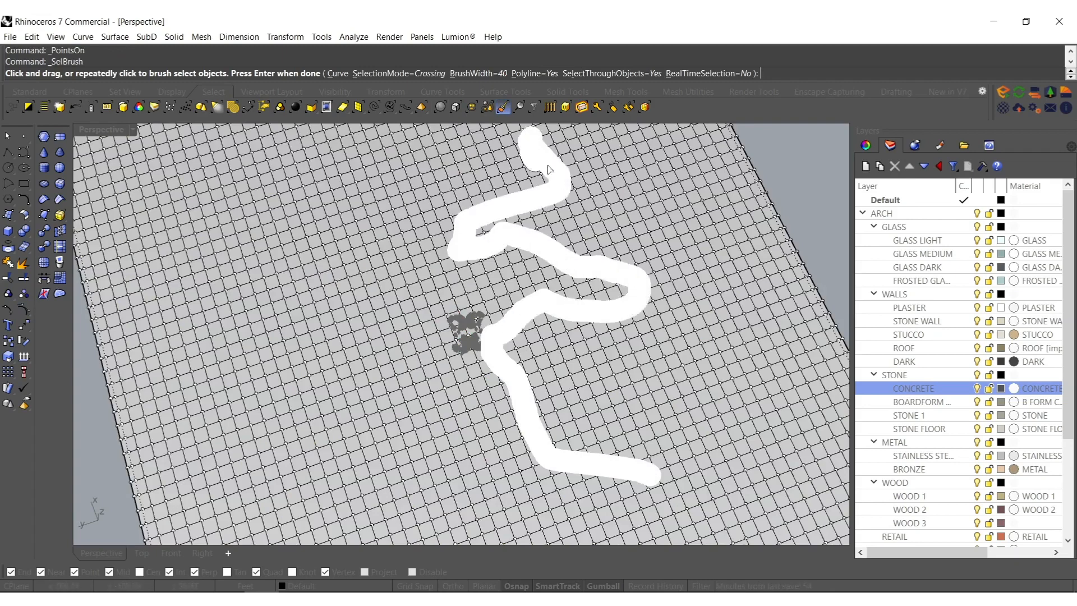
{"action": "left_click_drag", "start_coordinate": [504, 235], "coordinate": [501, 235]}
{"action": "left_click_drag", "start_coordinate": [227, 215], "coordinate": [247, 226]}
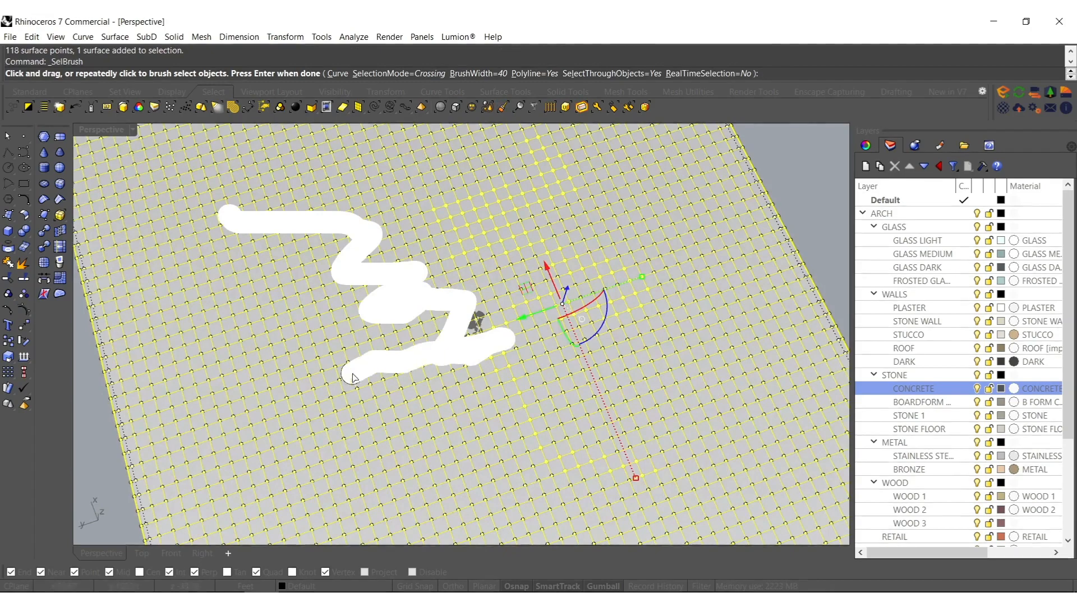
{"action": "left_click_drag", "start_coordinate": [284, 501], "coordinate": [284, 501]}
{"action": "key", "text": "Return"}
- Switch to Wireframe display and remove the surface and the control points around the lattice from the selection
{"action": "right_click_drag", "start_coordinate": [410, 405], "coordinate": [455, 331], "text": "shift"}
{"action": "right_click_drag", "start_coordinate": [482, 275], "coordinate": [467, 315], "text": "shift"}
{"action": "scroll", "coordinate": [487, 311], "scroll_direction": "up", "scroll_amount": 10}
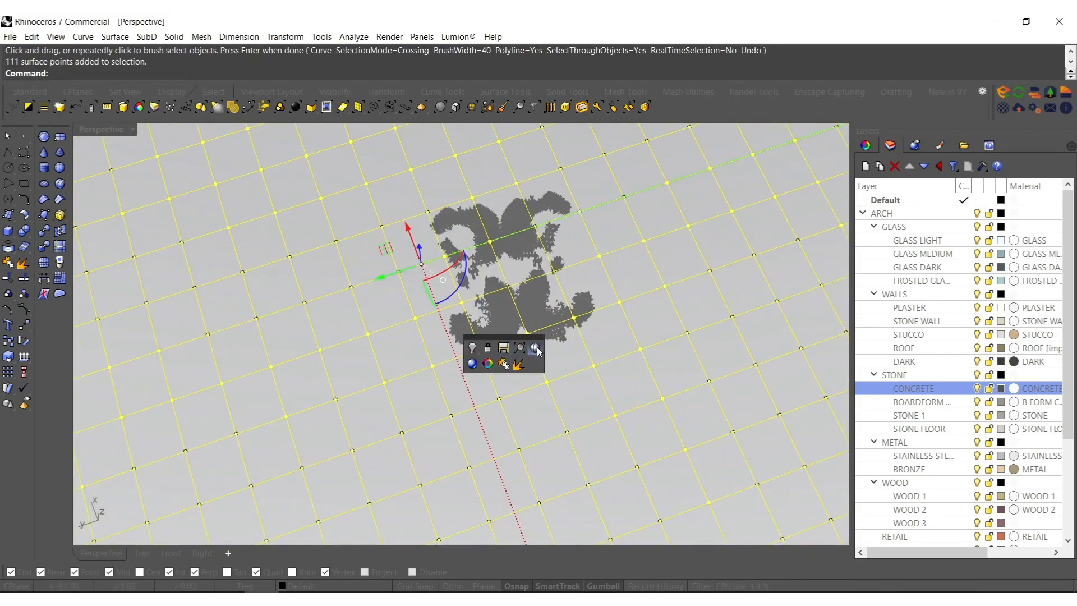
{"action": "left_click", "coordinate": [536, 348]}
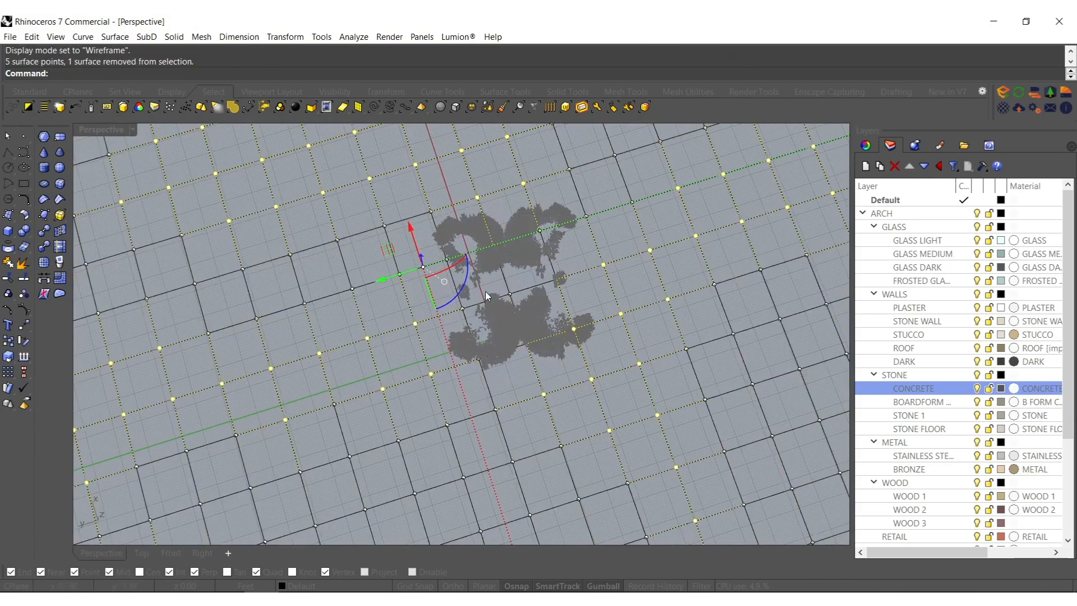
{"action": "left_click", "coordinate": [519, 279]}
- Raise the selected control points with the gumball to form hills and leave point editing
{"action": "scroll", "coordinate": [436, 413], "scroll_direction": "down", "scroll_amount": 8}
{"action": "right_click_drag", "start_coordinate": [435, 412], "coordinate": [453, 297]}
{"action": "left_click_drag", "start_coordinate": [432, 301], "coordinate": [448, 270]}
{"action": "right_click_drag", "start_coordinate": [449, 280], "coordinate": [435, 245]}
{"action": "key", "text": "Escape"}
{"action": "key", "text": "Escape"}
- Select the terrain surface and apply Smooth with the default options
{"action": "left_click", "coordinate": [476, 397]}
{"action": "type", "text": "Smooth"}
{"action": "key", "text": "Return"}
{"action": "key", "text": "Return"}
- Make a vertically scaled duplicate of the smoothed terrain surface with the gumball
{"action": "right_click_drag", "start_coordinate": [496, 282], "coordinate": [479, 340]}
{"action": "scroll", "coordinate": [475, 338], "scroll_direction": "up", "scroll_amount": 3}
{"action": "left_click_drag", "start_coordinate": [462, 336], "coordinate": [464, 355]}
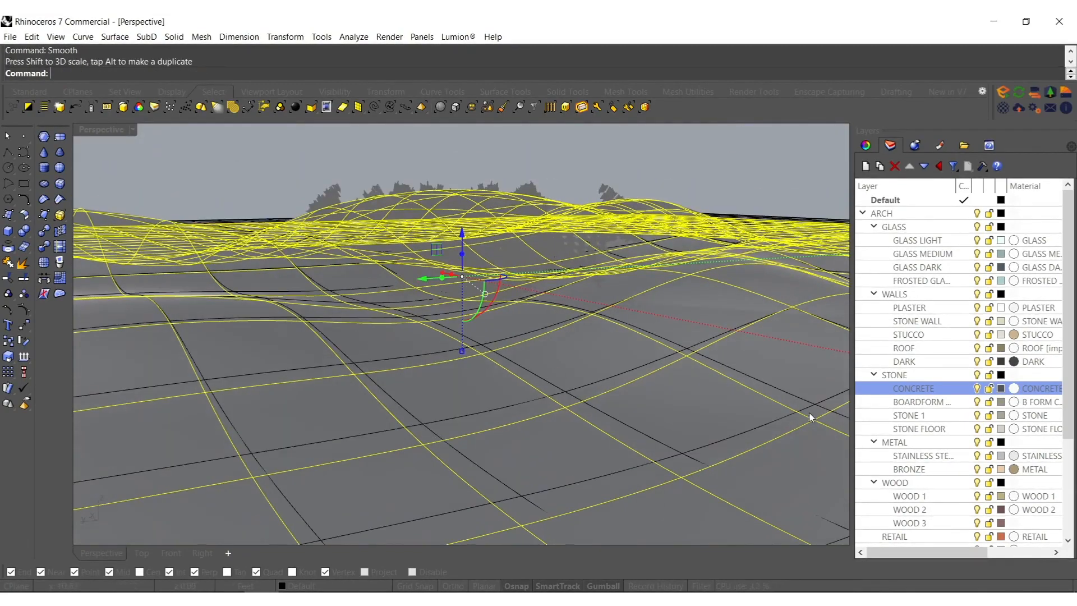
- Change the selected duplicate terrain surface to the GRASS layer under LANDSCAPE
{"action": "scroll", "coordinate": [894, 463], "scroll_direction": "down", "scroll_amount": 4}
{"action": "right_click", "coordinate": [901, 456]}
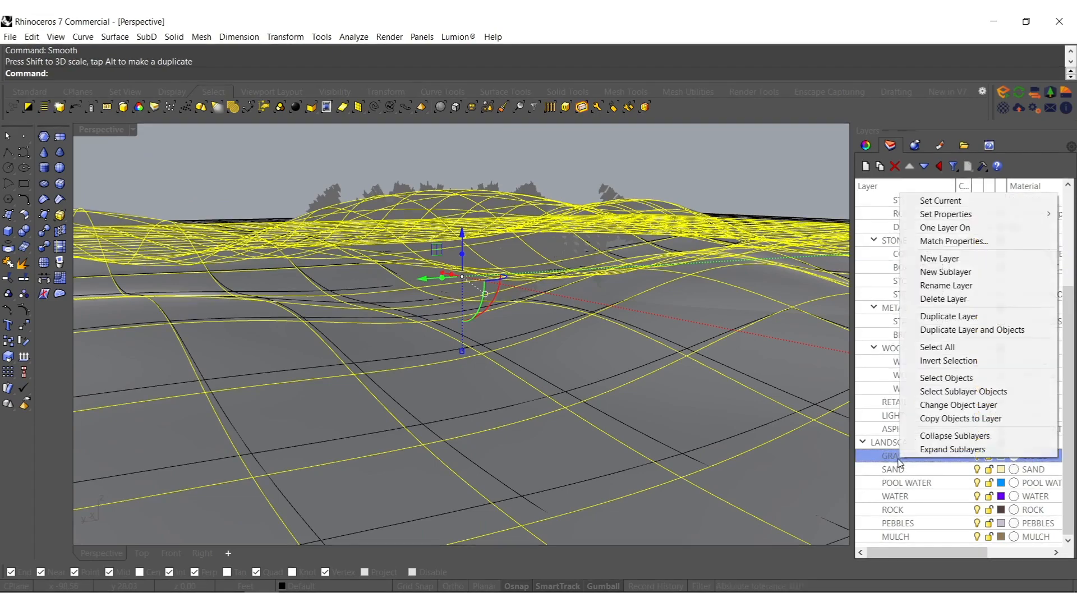
{"action": "left_click", "coordinate": [948, 404]}
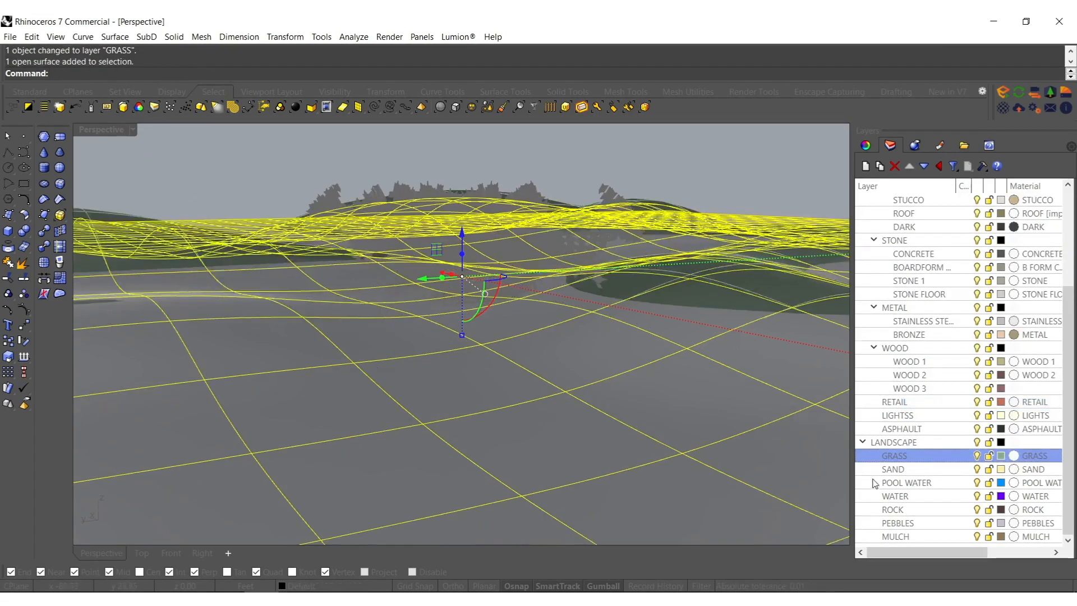
- Change the selected terrain surface to the SAND layer, then flatten both terrain surfaces vertically with the gumball scale
{"action": "right_click", "coordinate": [900, 469]}
{"action": "left_click", "coordinate": [949, 419]}
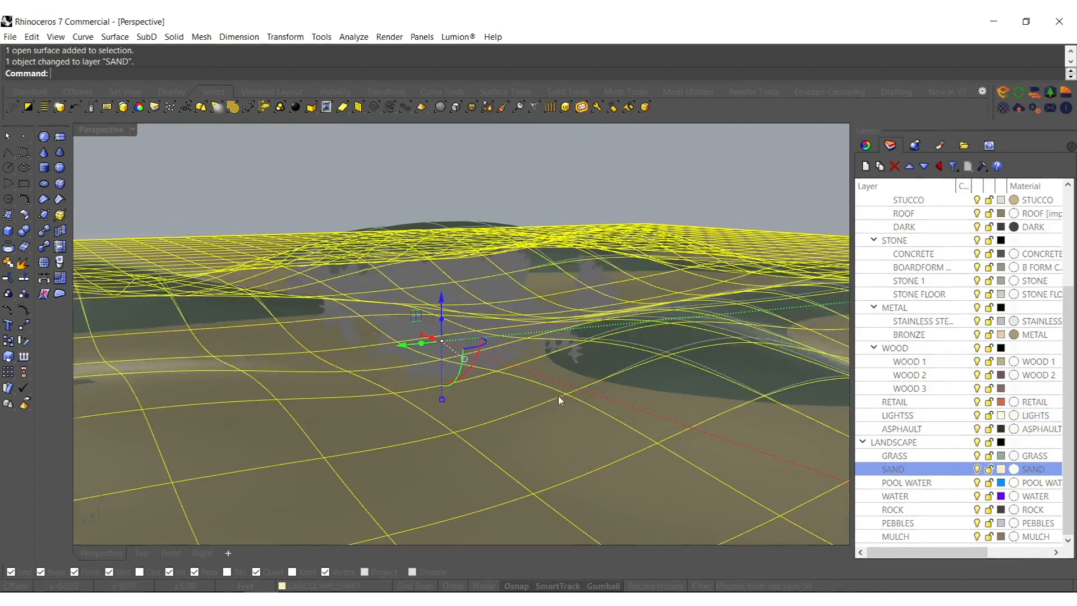
{"action": "left_click", "coordinate": [664, 358], "text": "shift"}
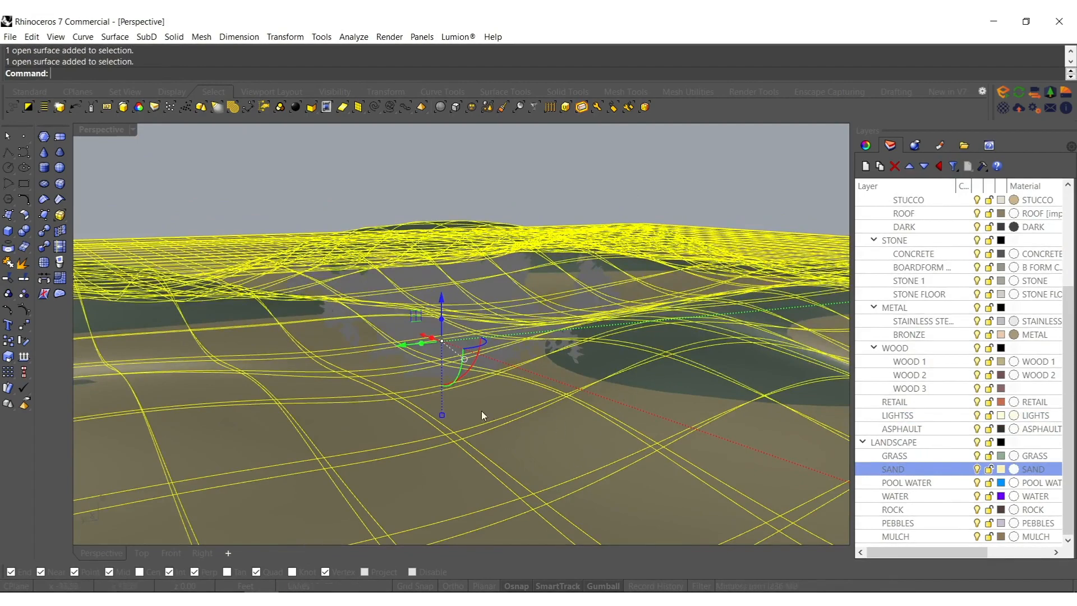
{"action": "left_click_drag", "start_coordinate": [449, 413], "coordinate": [456, 392]}
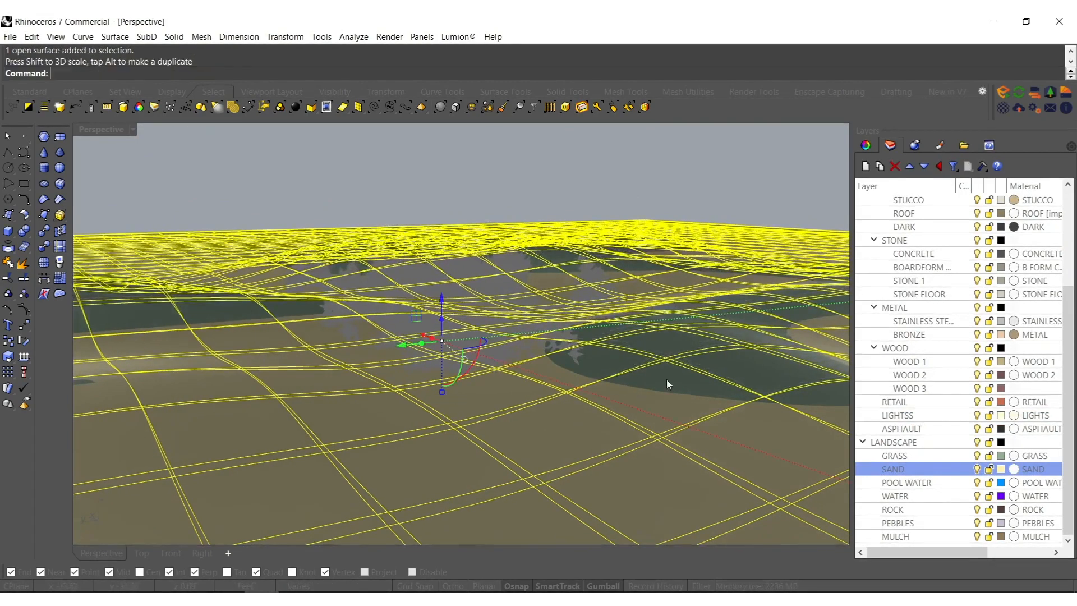
{"action": "key", "text": "Escape"}
- Select the GRASS terrain surface and shift it slightly in height relative to the sand surface
{"action": "left_click", "coordinate": [672, 366]}
{"action": "left_click", "coordinate": [673, 366]}
{"action": "mouse_move", "coordinate": [681, 372]}
{"action": "left_mouse_down", "text": "ctrl"}
{"action": "mouse_move", "coordinate": [685, 363]}
{"action": "mouse_move", "coordinate": [685, 372]}
{"action": "left_mouse_up", "text": "ctrl"}
{"action": "scroll", "coordinate": [479, 385], "scroll_direction": "down", "scroll_amount": 4}
{"action": "right_click_drag", "start_coordinate": [479, 385], "coordinate": [495, 392]}
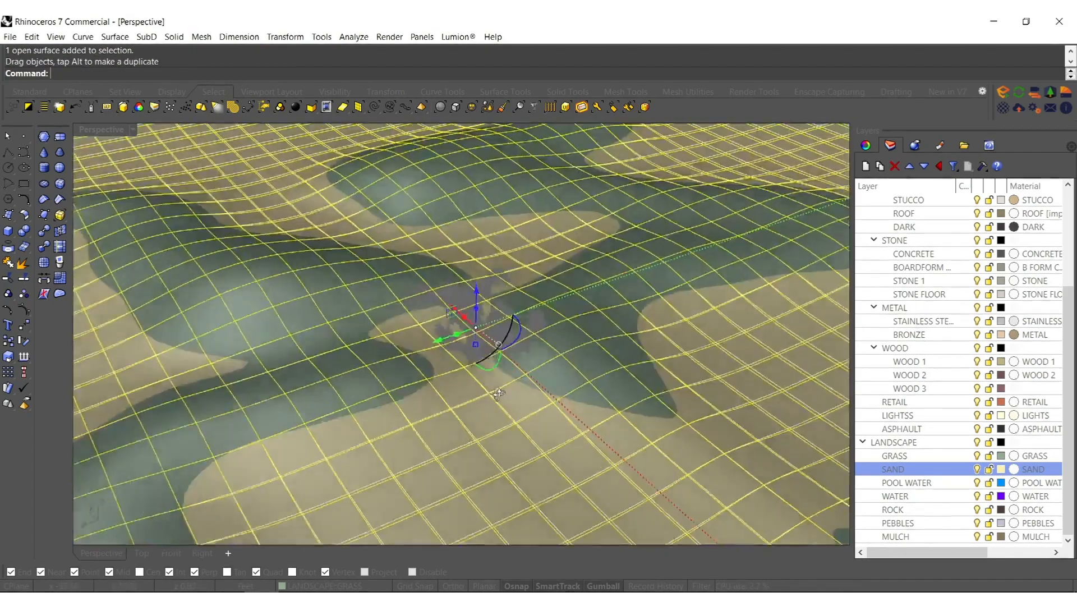
{"action": "key", "text": "Escape"}
- Draw a flat Plane surface between two opposite corners of the terrain
{"action": "scroll", "coordinate": [397, 337], "scroll_direction": "down", "scroll_amount": 4}
{"action": "right_click_drag", "start_coordinate": [397, 338], "coordinate": [184, 247]}
{"action": "scroll", "coordinate": [402, 401], "scroll_direction": "down", "scroll_amount": 3}
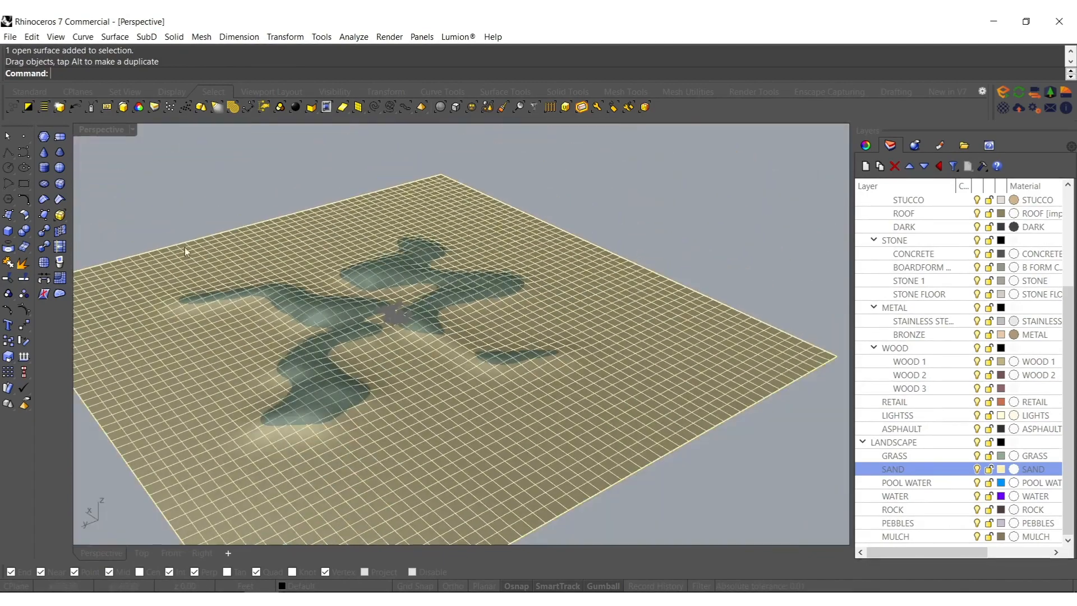
{"action": "left_click", "coordinate": [120, 223]}
{"action": "scroll", "coordinate": [170, 299], "scroll_direction": "down", "scroll_amount": 3}
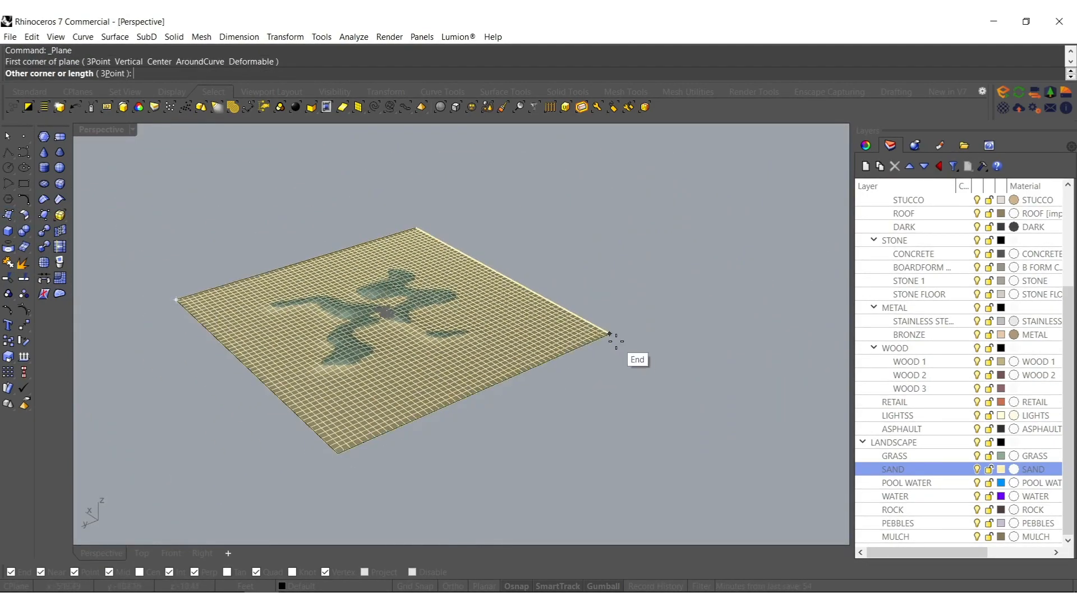
{"action": "left_click", "coordinate": [610, 334]}
- Select the new flat plane and raise it vertically to form a water level around the hills
{"action": "scroll", "coordinate": [460, 338], "scroll_direction": "up", "scroll_amount": 5}
{"action": "left_click", "coordinate": [473, 382]}
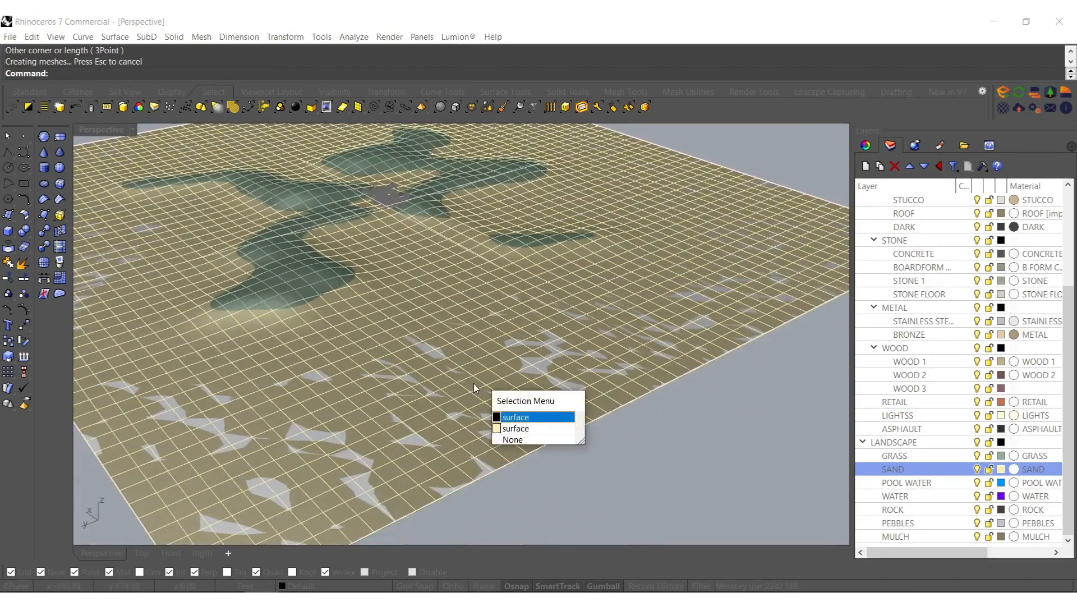
{"action": "left_click", "coordinate": [474, 384]}
{"action": "right_click_drag", "start_coordinate": [410, 342], "coordinate": [395, 391]}
{"action": "scroll", "coordinate": [393, 363], "scroll_direction": "up", "scroll_amount": 5}
{"action": "left_click_drag", "start_coordinate": [408, 381], "coordinate": [445, 362], "text": "ctrl"}
{"action": "mouse_move", "coordinate": [444, 362]}
{"action": "right_mouse_down"}
{"action": "mouse_move", "coordinate": [453, 344]}
{"action": "mouse_move", "coordinate": [488, 380]}
{"action": "mouse_move", "coordinate": [459, 367]}
{"action": "right_mouse_up"}
{"action": "key", "text": "Escape"}
{"action": "scroll", "coordinate": [442, 308], "scroll_direction": "down", "scroll_amount": 3}
{"action": "right_click_drag", "start_coordinate": [442, 308], "coordinate": [460, 370], "text": "shift"}
{"action": "scroll", "coordinate": [460, 370], "scroll_direction": "up", "scroll_amount": 4}
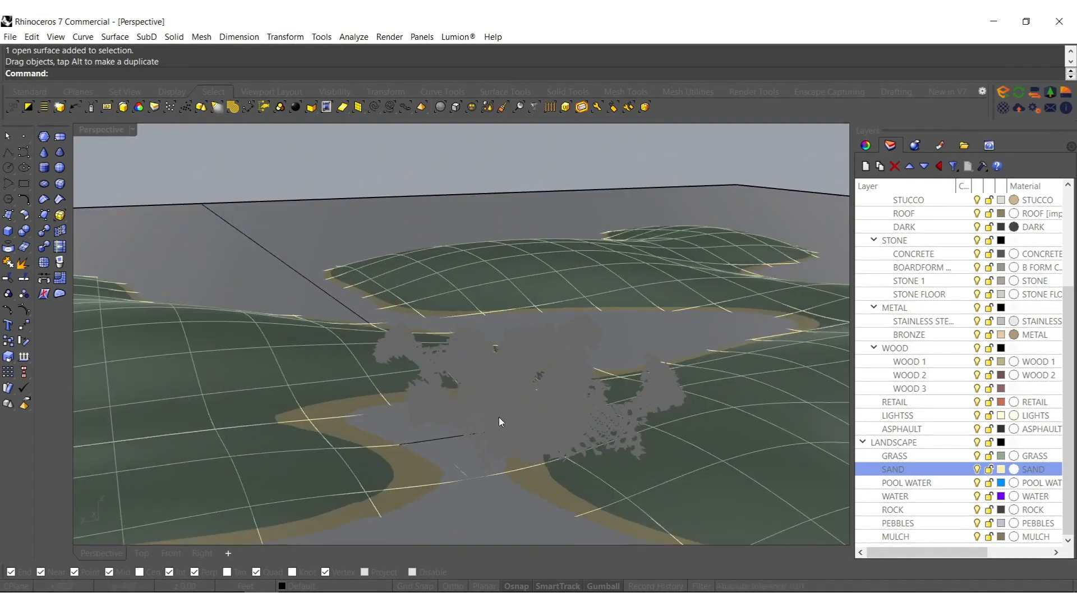
- Change the flat plane to the POOL WATER layer and unlock the lattice objects
{"action": "right_click", "coordinate": [896, 482]}
{"action": "left_click", "coordinate": [931, 416]}
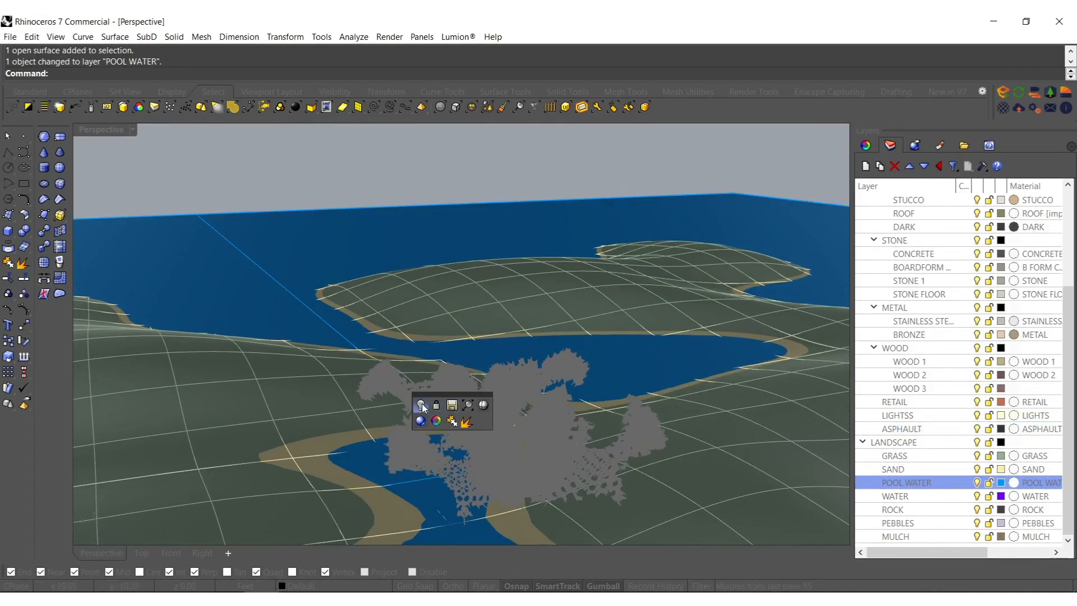
{"action": "right_click", "coordinate": [437, 404]}
- Select the grass, sand and water surfaces together and set the Perspective viewport to Arctic display mode
{"action": "right_click_drag", "start_coordinate": [541, 418], "coordinate": [555, 493]}
{"action": "left_click", "coordinate": [555, 492]}
{"action": "left_click_drag", "start_coordinate": [757, 321], "coordinate": [739, 455]}
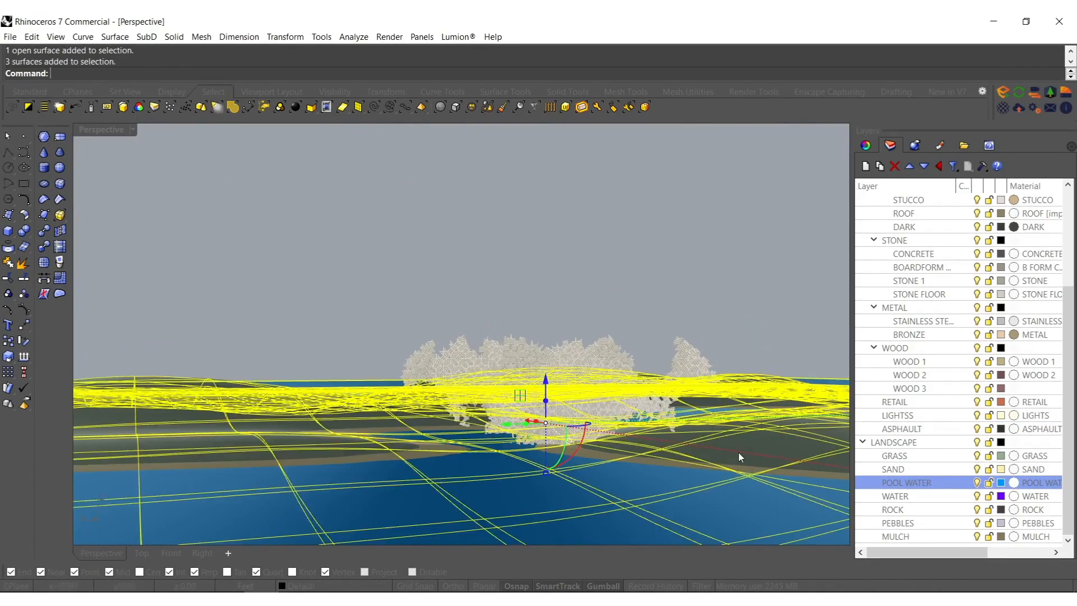
{"action": "right_click_drag", "start_coordinate": [264, 247], "coordinate": [396, 242]}
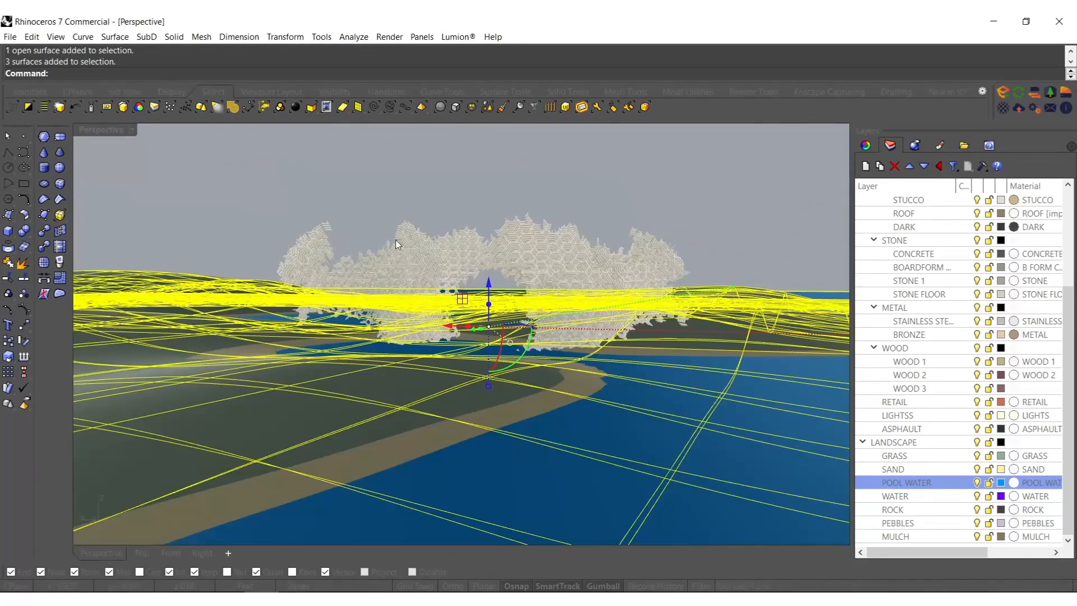
{"action": "left_click", "coordinate": [95, 130]}
{"action": "left_click", "coordinate": [109, 282]}
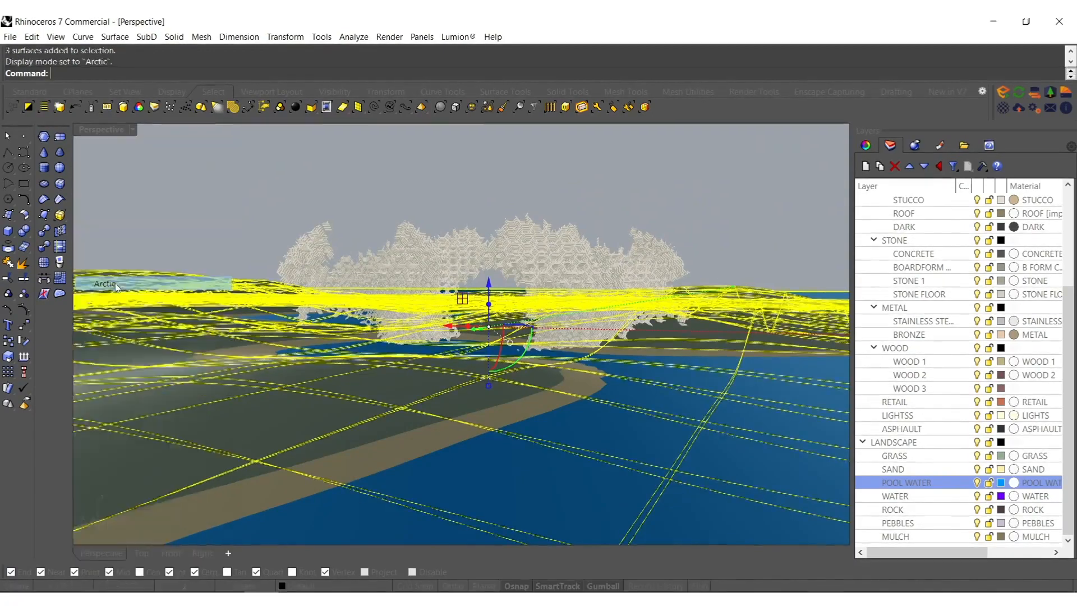
- Move the selected landscape surfaces against the lattice base with the gumball and switch the viewport to Shaded
{"action": "right_click_drag", "start_coordinate": [512, 291], "coordinate": [456, 364]}
{"action": "left_click_drag", "start_coordinate": [456, 362], "coordinate": [536, 363]}
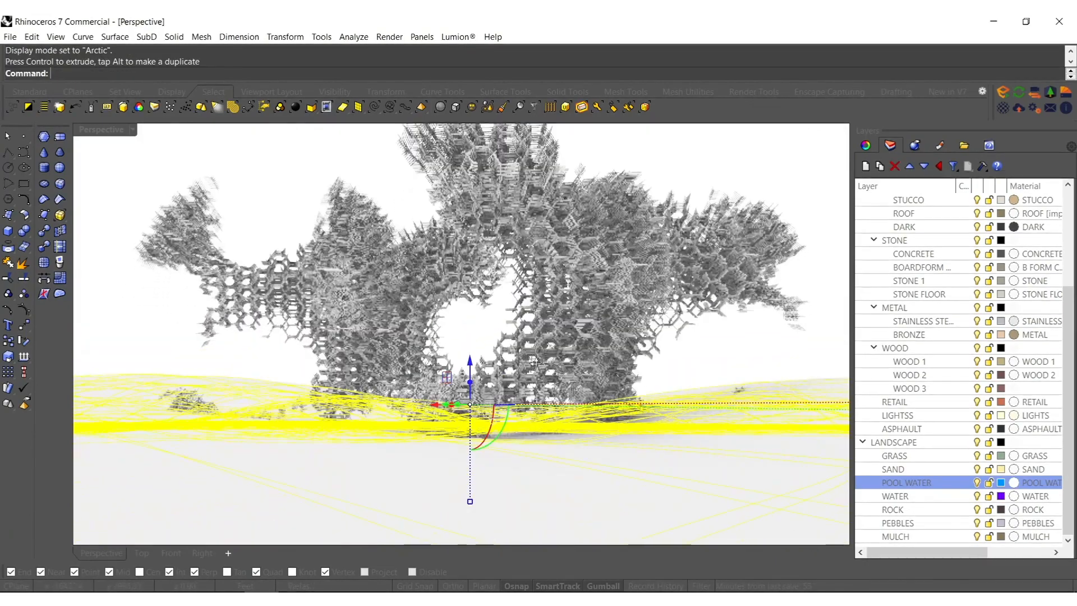
{"action": "mouse_move", "coordinate": [536, 363]}
{"action": "right_mouse_down"}
{"action": "mouse_move", "coordinate": [477, 411]}
{"action": "mouse_move", "coordinate": [464, 414]}
{"action": "mouse_move", "coordinate": [477, 402]}
{"action": "mouse_move", "coordinate": [463, 393]}
{"action": "right_mouse_up"}
{"action": "middle_click", "coordinate": [463, 415]}
{"action": "key", "text": "Escape"}
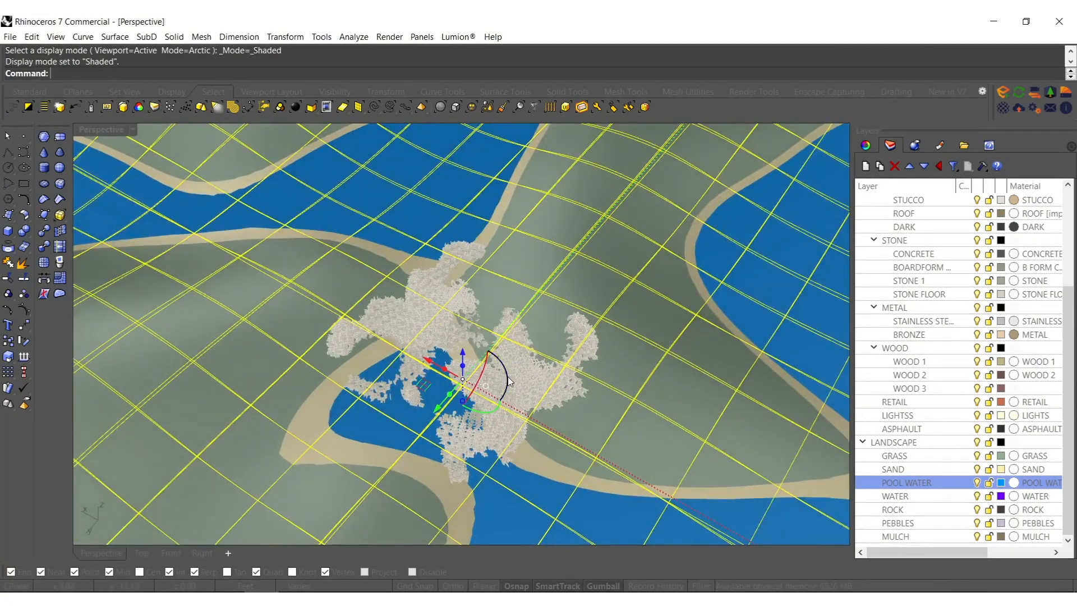
- Rotate the selected landscape surfaces around the lattice with the gumball and set the viewport to Arctic
{"action": "left_click_drag", "start_coordinate": [509, 382], "coordinate": [478, 371]}
{"action": "right_click_drag", "start_coordinate": [478, 371], "coordinate": [379, 336]}
{"action": "scroll", "coordinate": [470, 315], "scroll_direction": "up", "scroll_amount": 5}
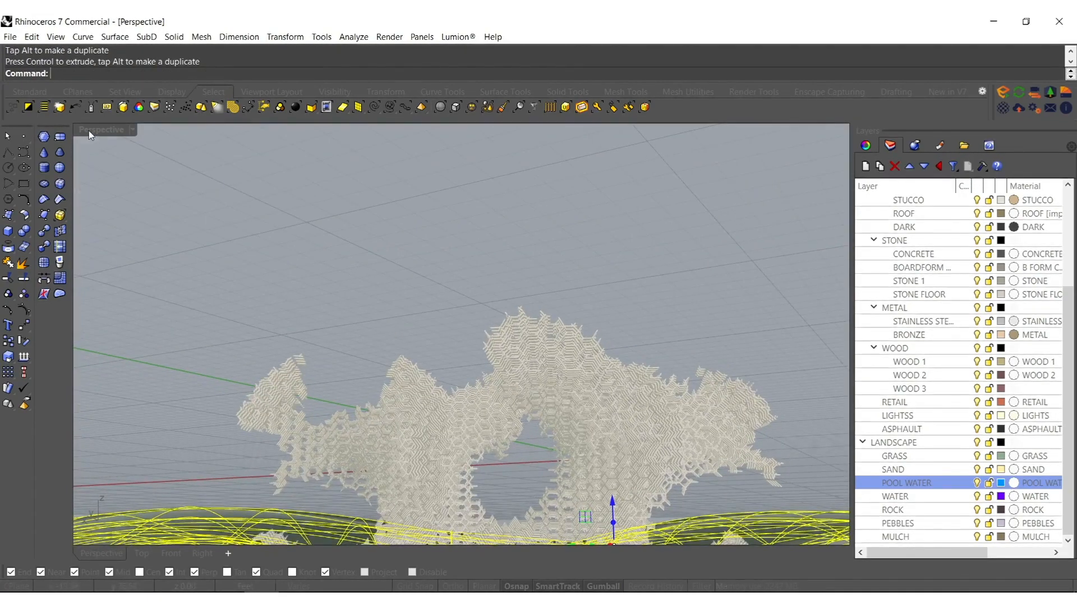
{"action": "left_click", "coordinate": [90, 129]}
{"action": "left_click", "coordinate": [127, 283]}
- Drag the landscape surfaces to adjust their height and position under the lattice, using Shaded display
{"action": "right_click_drag", "start_coordinate": [344, 365], "coordinate": [456, 487]}
{"action": "scroll", "coordinate": [449, 384], "scroll_direction": "up", "scroll_amount": 2}
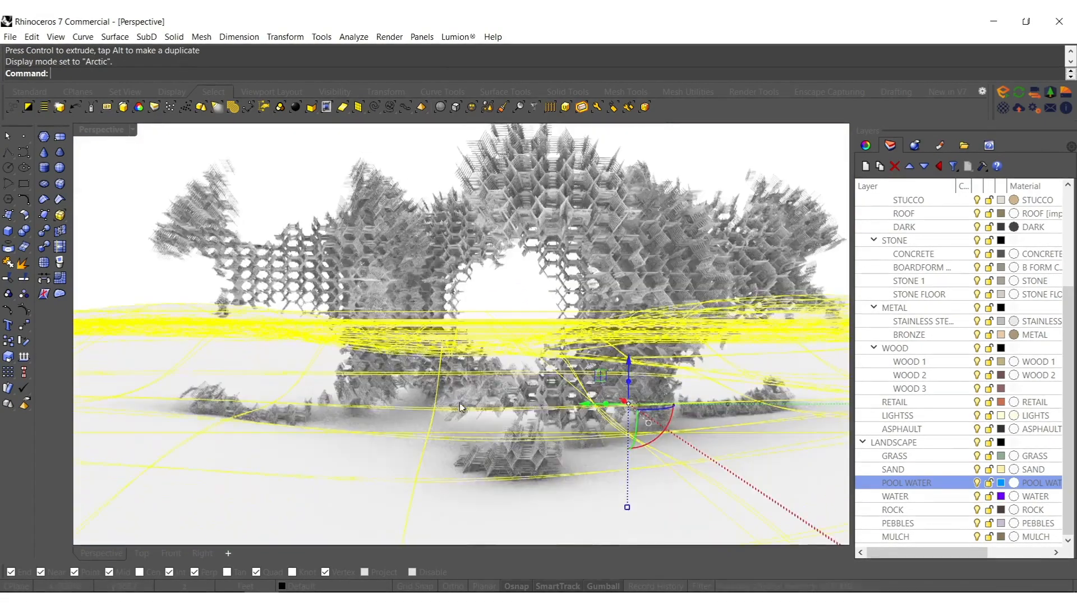
{"action": "left_click_drag", "start_coordinate": [457, 487], "coordinate": [475, 503]}
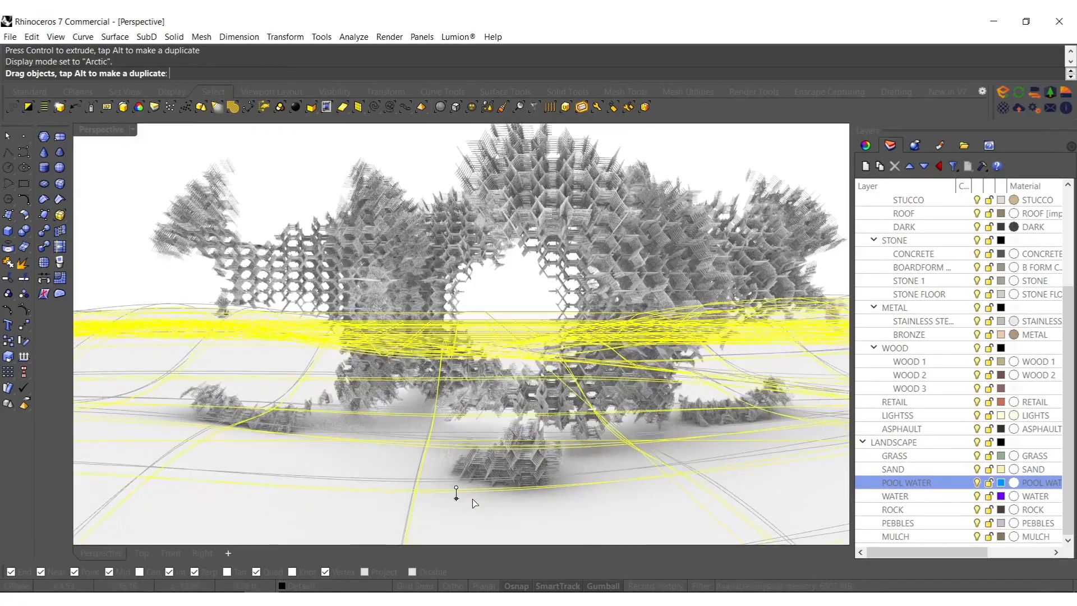
{"action": "right_click_drag", "start_coordinate": [468, 480], "coordinate": [532, 361]}
{"action": "scroll", "coordinate": [532, 361], "scroll_direction": "down", "scroll_amount": 5}
{"action": "left_click_drag", "start_coordinate": [524, 392], "coordinate": [448, 345]}
{"action": "mouse_move", "coordinate": [447, 344]}
{"action": "right_mouse_down"}
{"action": "mouse_move", "coordinate": [472, 307]}
{"action": "mouse_move", "coordinate": [571, 320]}
{"action": "mouse_move", "coordinate": [554, 320]}
{"action": "mouse_move", "coordinate": [526, 382]}
{"action": "mouse_move", "coordinate": [553, 409]}
{"action": "mouse_move", "coordinate": [523, 429]}
{"action": "right_mouse_up"}
{"action": "left_click", "coordinate": [520, 375]}
{"action": "mouse_move", "coordinate": [522, 440]}
{"action": "left_mouse_down"}
{"action": "mouse_move", "coordinate": [394, 292]}
{"action": "mouse_move", "coordinate": [441, 308]}
{"action": "left_mouse_up"}
{"action": "right_click_drag", "start_coordinate": [441, 348], "coordinate": [506, 327]}
- Return the viewport to Arctic display and fine-tune the placement of the landscape surfaces around the lattice
{"action": "left_click", "coordinate": [97, 130]}
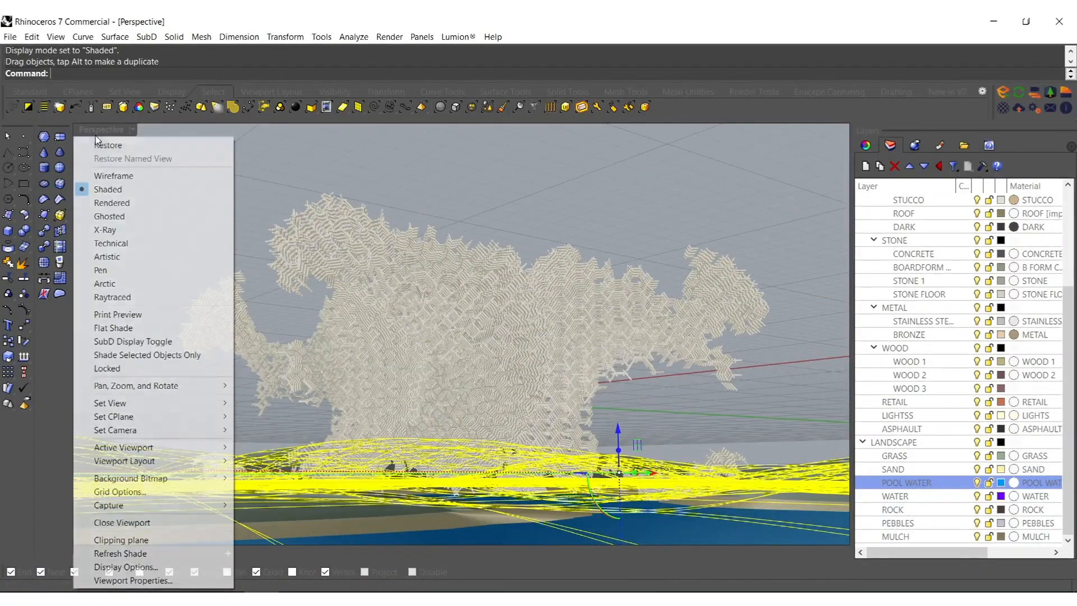
{"action": "left_click", "coordinate": [129, 284]}
{"action": "mouse_move", "coordinate": [437, 350]}
{"action": "right_mouse_down"}
{"action": "mouse_move", "coordinate": [385, 349]}
{"action": "mouse_move", "coordinate": [443, 338]}
{"action": "mouse_move", "coordinate": [490, 351]}
{"action": "mouse_move", "coordinate": [496, 369]}
{"action": "mouse_move", "coordinate": [474, 378]}
{"action": "mouse_move", "coordinate": [488, 493]}
{"action": "mouse_move", "coordinate": [489, 396]}
{"action": "right_mouse_up"}
{"action": "scroll", "coordinate": [480, 395], "scroll_direction": "up", "scroll_amount": 2}
{"action": "left_click", "coordinate": [505, 369]}
{"action": "scroll", "coordinate": [485, 387], "scroll_direction": "down", "scroll_amount": 5}
{"action": "left_click_drag", "start_coordinate": [502, 447], "coordinate": [462, 394]}
{"action": "right_click_drag", "start_coordinate": [463, 407], "coordinate": [496, 372]}
{"action": "scroll", "coordinate": [460, 355], "scroll_direction": "up", "scroll_amount": 4}
{"action": "mouse_move", "coordinate": [503, 408]}
{"action": "left_mouse_down"}
{"action": "mouse_move", "coordinate": [504, 494]}
{"action": "mouse_move", "coordinate": [505, 409]}
{"action": "left_mouse_up"}
{"action": "mouse_move", "coordinate": [505, 409]}
{"action": "right_mouse_down"}
{"action": "mouse_move", "coordinate": [476, 354]}
{"action": "mouse_move", "coordinate": [494, 393]}
{"action": "right_mouse_up"}
{"action": "right_click_drag", "start_coordinate": [471, 339], "coordinate": [432, 404]}
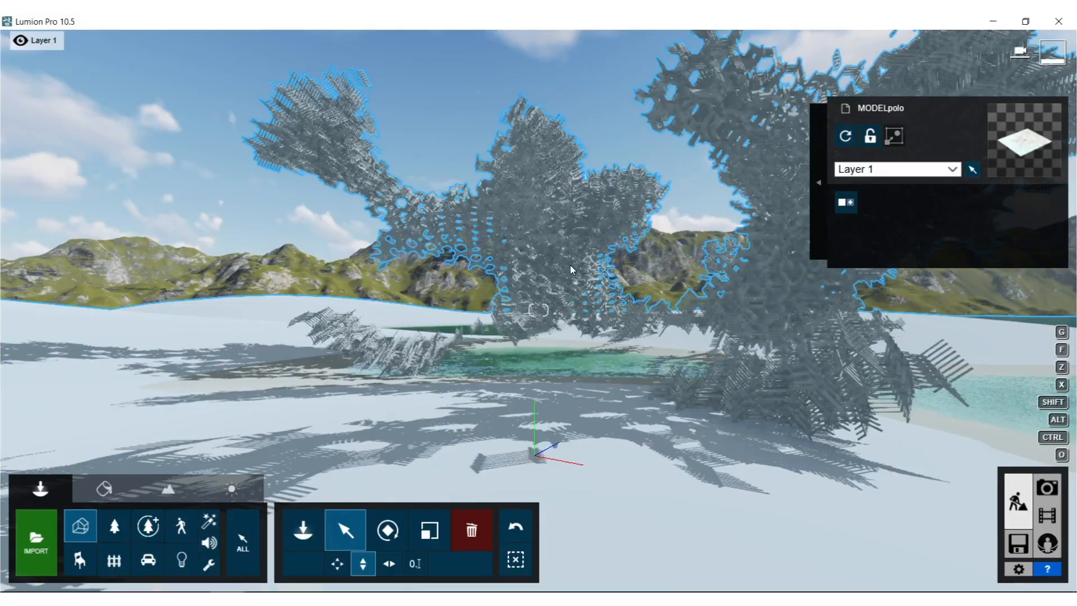
- In Lumion, open the Material Editor and apply a 3D Grass preset to the model's GRASS material
{"action": "right_click_drag", "start_coordinate": [570, 265], "coordinate": [293, 355]}
{"action": "key", "text": "w"}
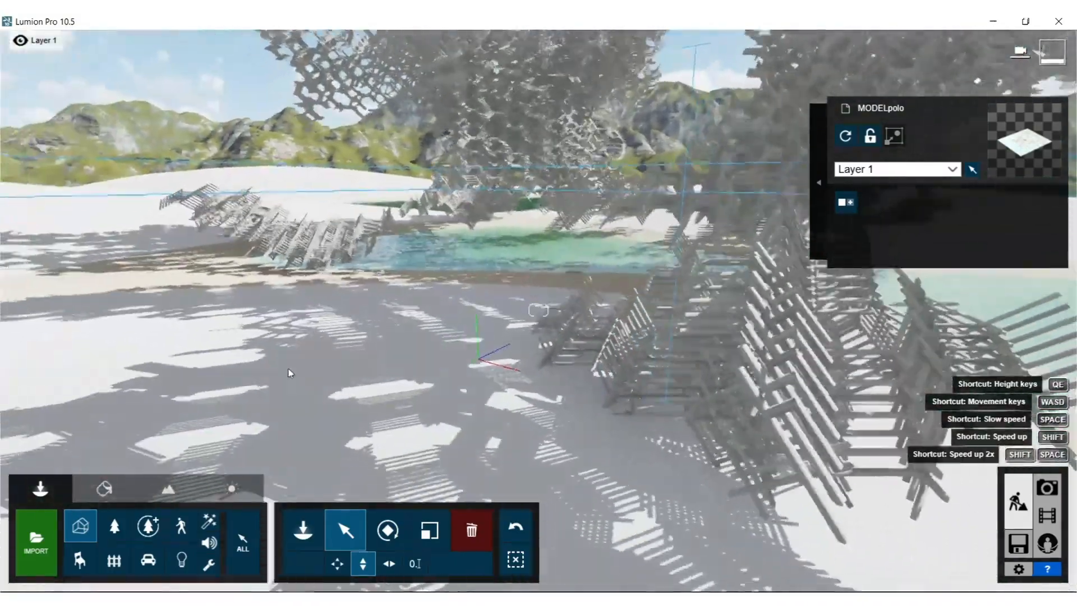
{"action": "left_click", "coordinate": [104, 489]}
{"action": "right_click_drag", "start_coordinate": [104, 489], "coordinate": [448, 193]}
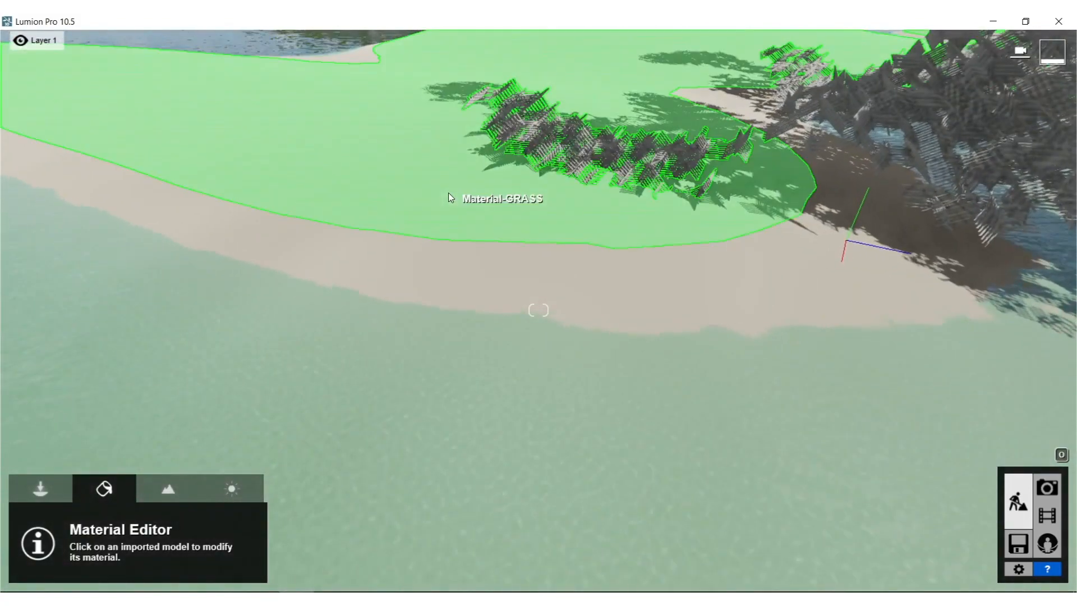
{"action": "left_click", "coordinate": [408, 222]}
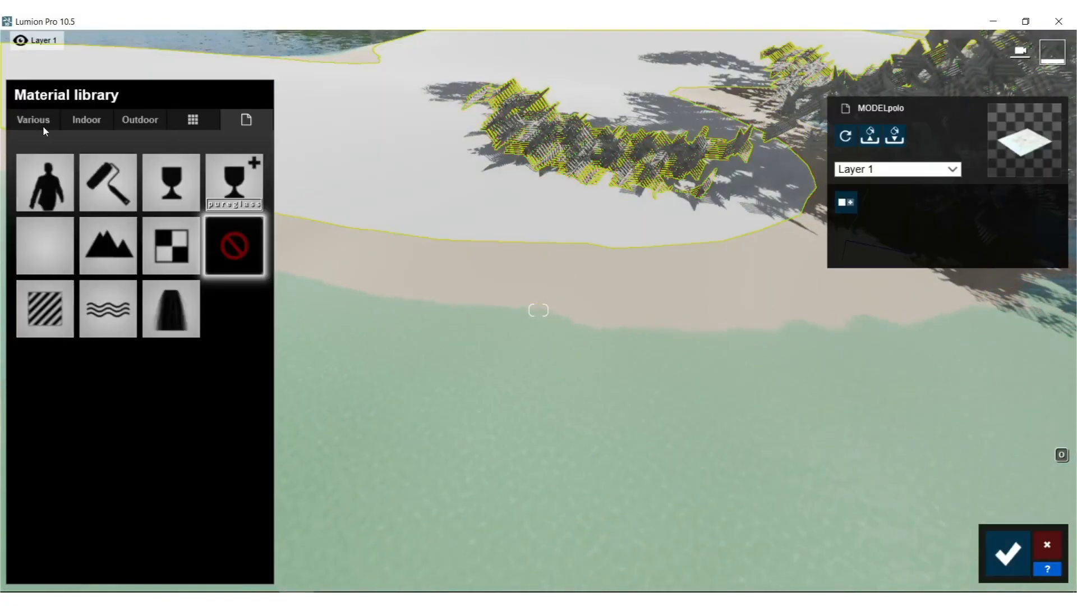
{"action": "left_click", "coordinate": [35, 122]}
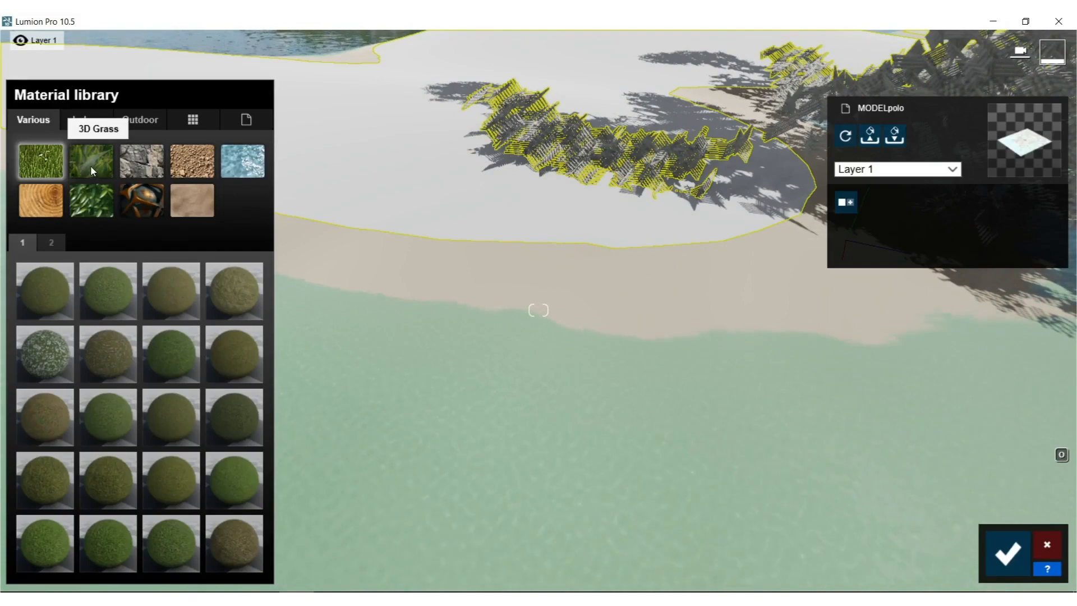
{"action": "left_click", "coordinate": [91, 164]}
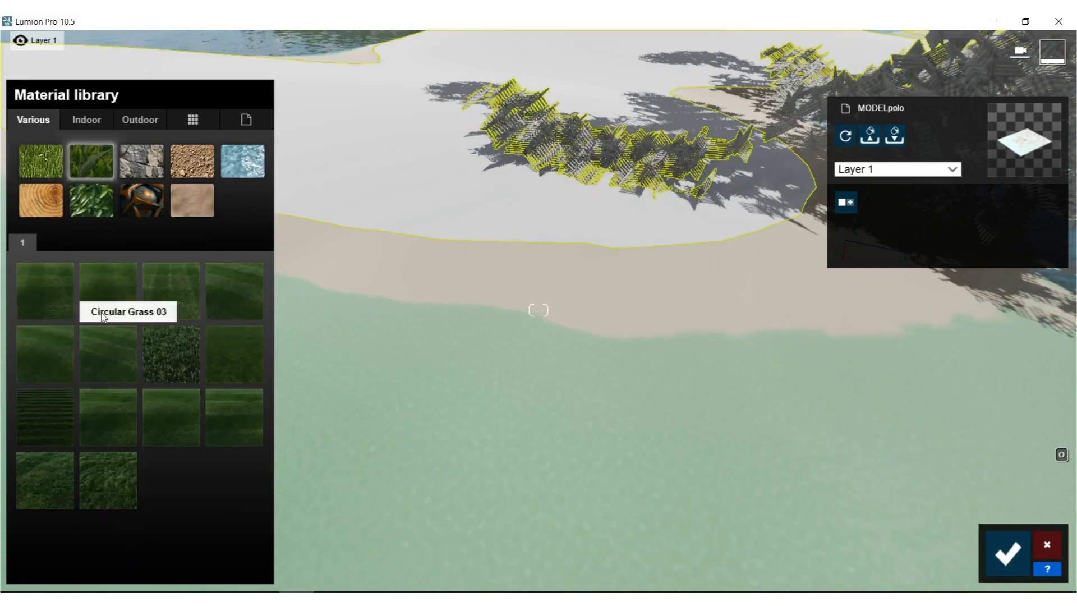
{"action": "left_click", "coordinate": [620, 274]}
{"action": "right_click_drag", "start_coordinate": [619, 274], "coordinate": [578, 305]}
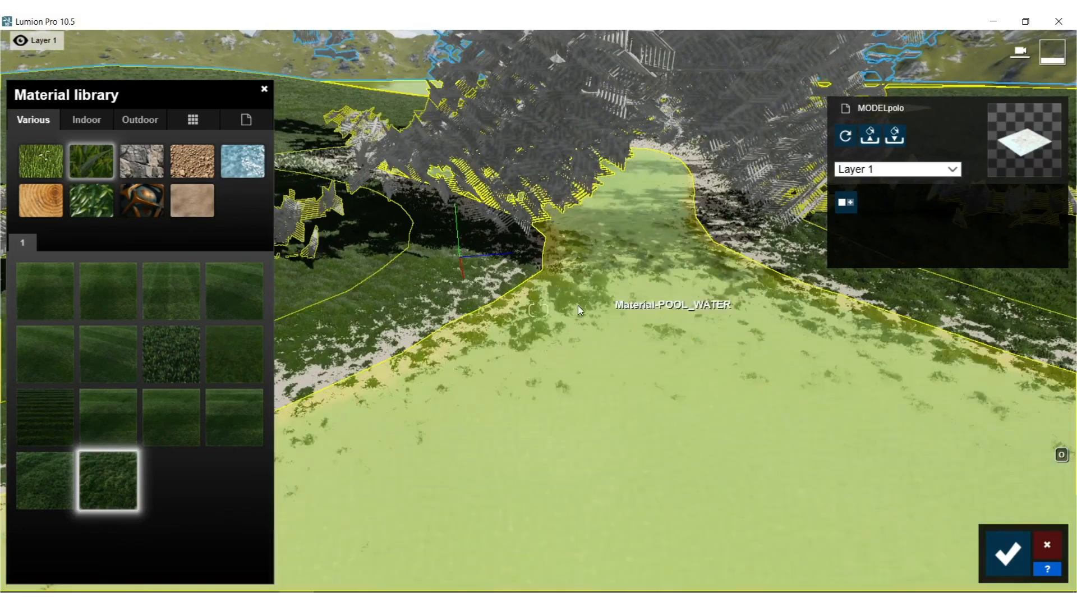
- Apply the Evermotion Sand 001 2048 material to the model's SAND surface
{"action": "left_click", "coordinate": [388, 355]}
{"action": "left_click", "coordinate": [31, 119]}
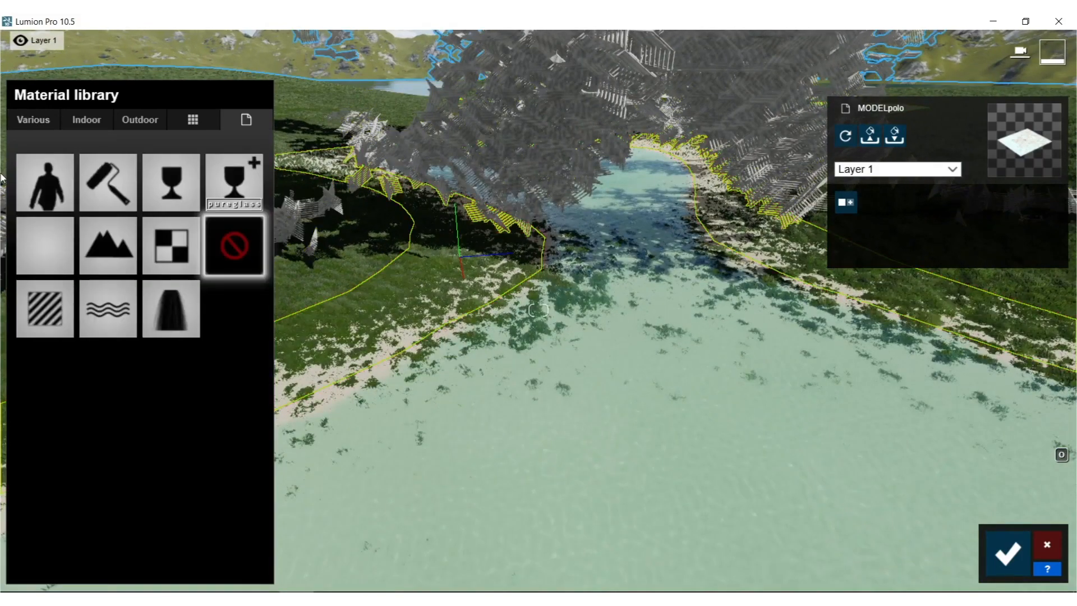
{"action": "left_click", "coordinate": [191, 163]}
{"action": "left_click", "coordinate": [100, 283]}
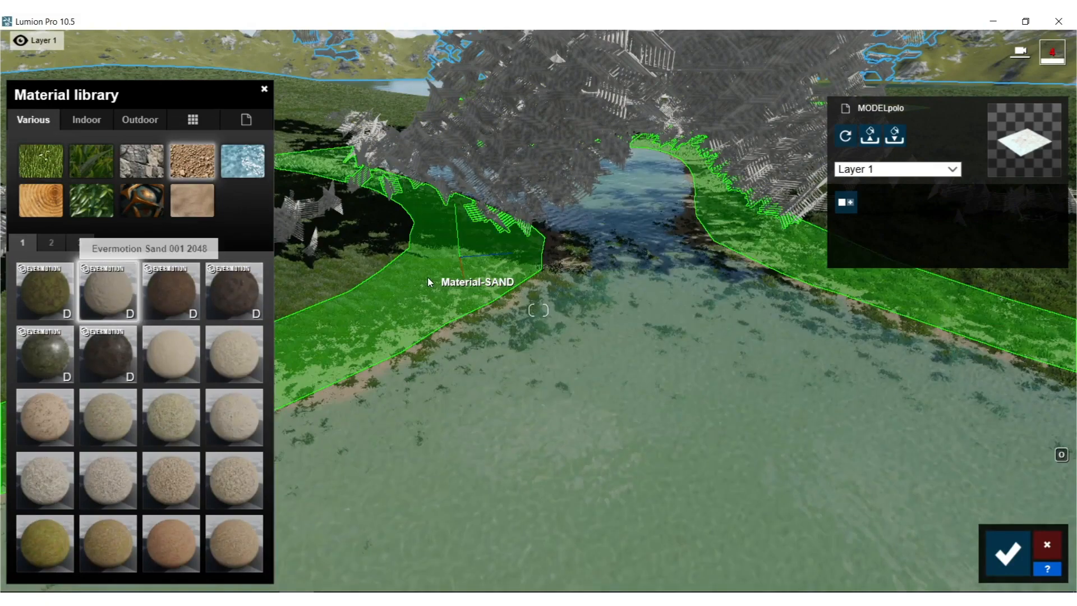
- Open the sand material's settings and raise Colorization to roughly two thirds of its range
{"action": "right_click_drag", "start_coordinate": [427, 282], "coordinate": [245, 318]}
{"action": "key", "text": "w"}
{"action": "key", "text": "s"}
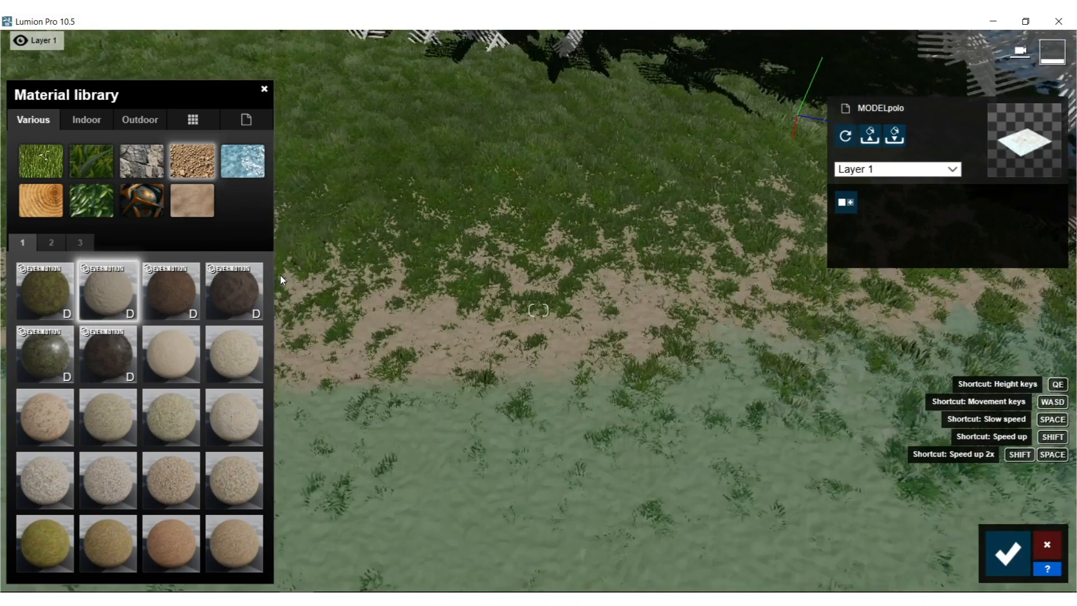
{"action": "left_click", "coordinate": [122, 313]}
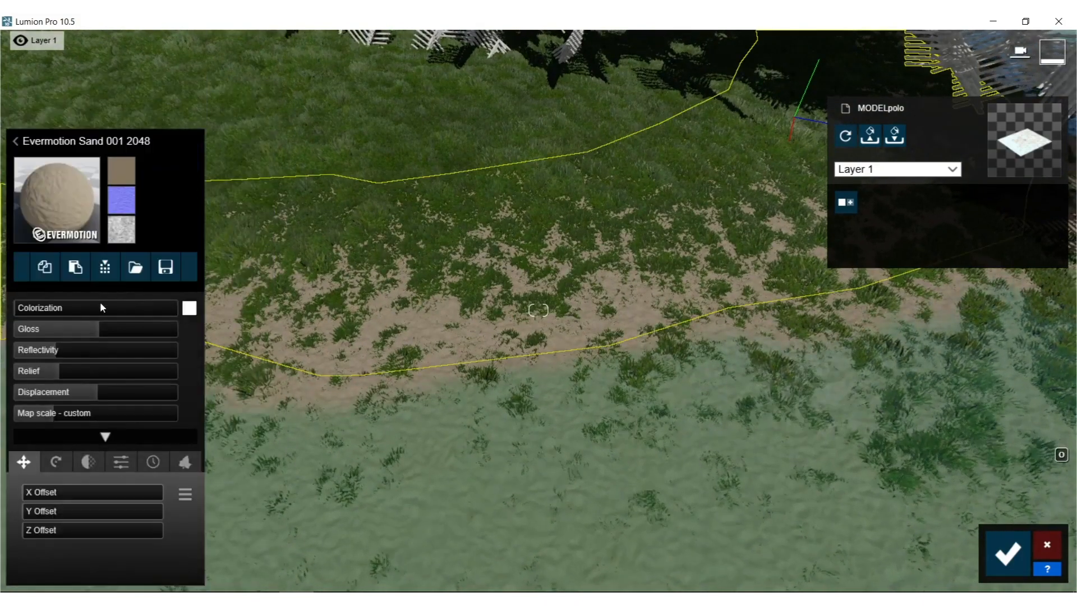
{"action": "left_click_drag", "start_coordinate": [42, 309], "coordinate": [123, 304]}
- Apply a light grey Poliigon preset from the Indoor tiles category to the lattice's STONE material
{"action": "right_click_drag", "start_coordinate": [447, 366], "coordinate": [288, 477]}
{"action": "key", "text": "w"}
{"action": "key", "text": "d"}
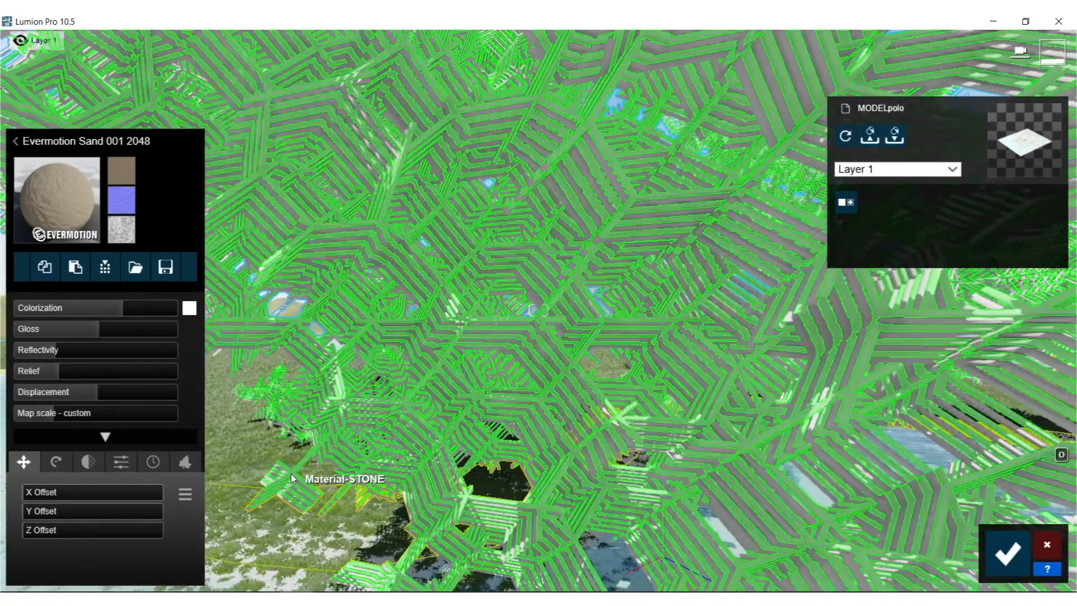
{"action": "left_click", "coordinate": [291, 474]}
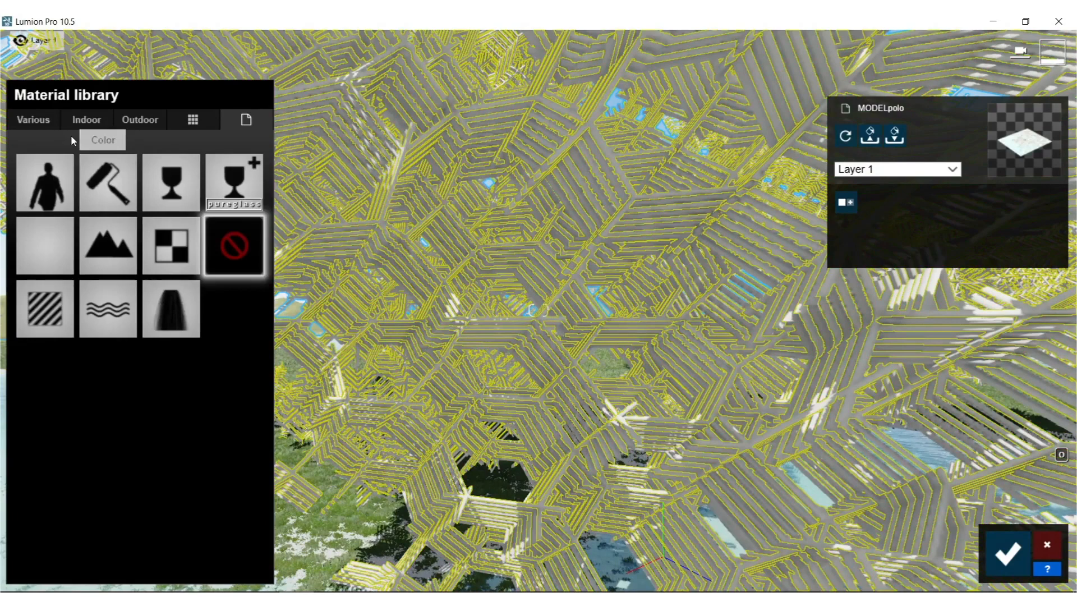
{"action": "left_click", "coordinate": [87, 120]}
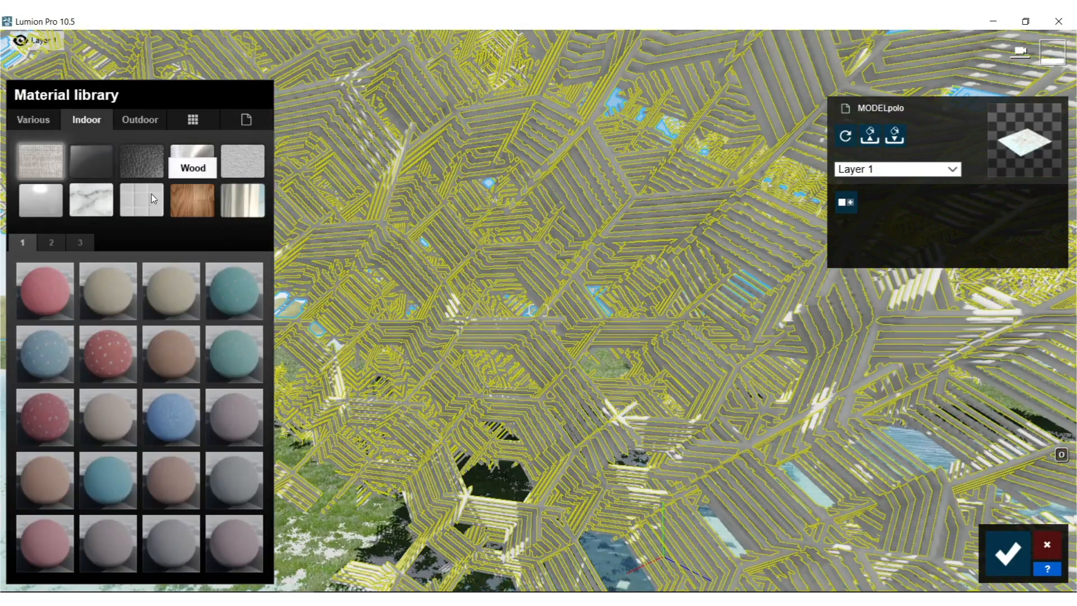
{"action": "left_click", "coordinate": [139, 203]}
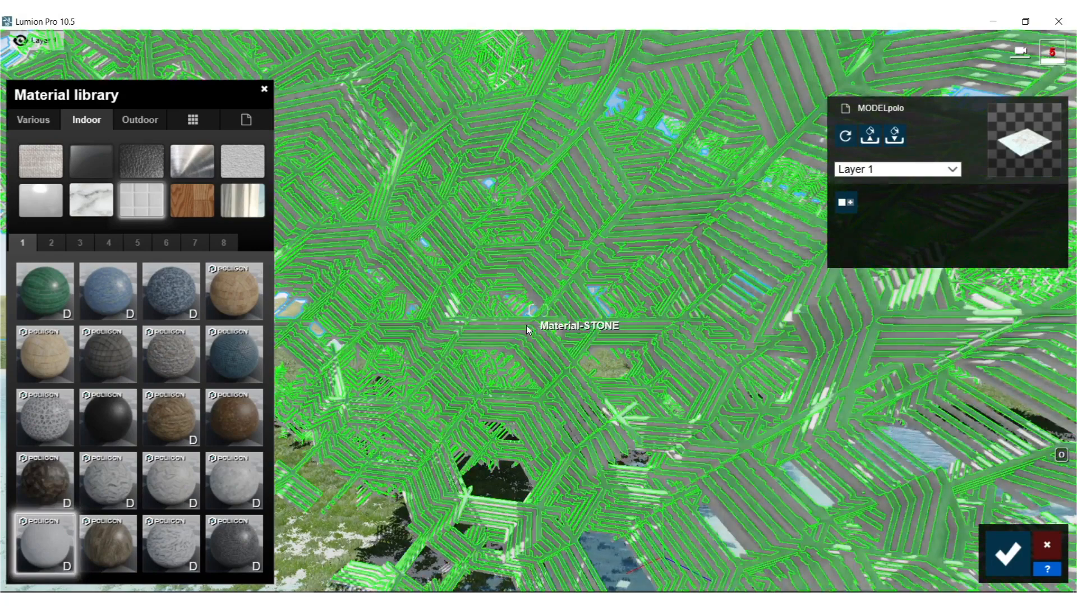
- Apply the AgedGold preset from the Aged category to the lattice's STONE_FLOOR material
{"action": "right_click_drag", "start_coordinate": [526, 325], "coordinate": [602, 397]}
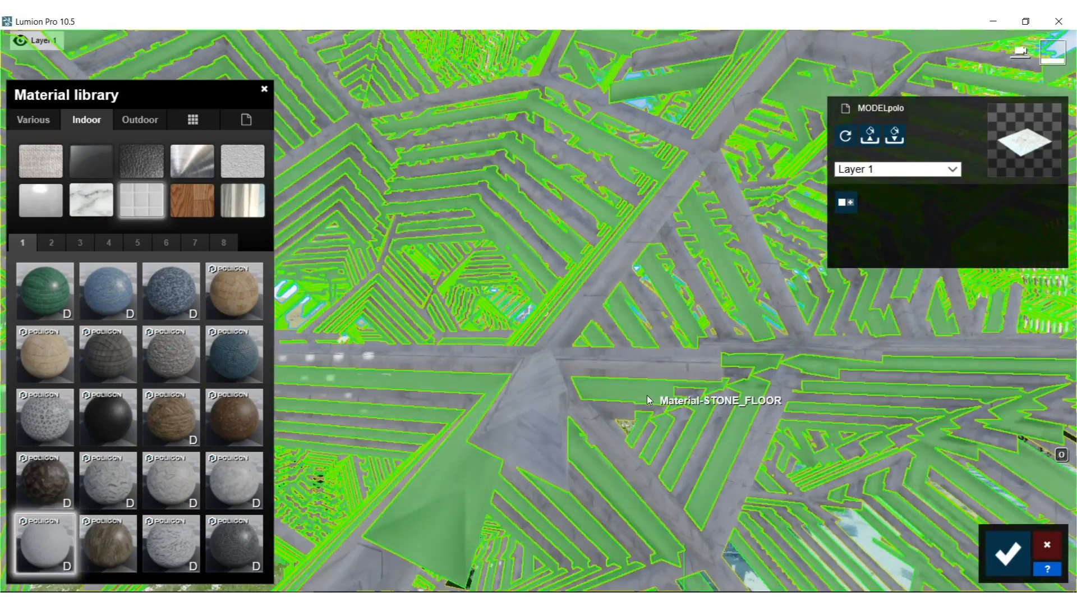
{"action": "left_click", "coordinate": [648, 395]}
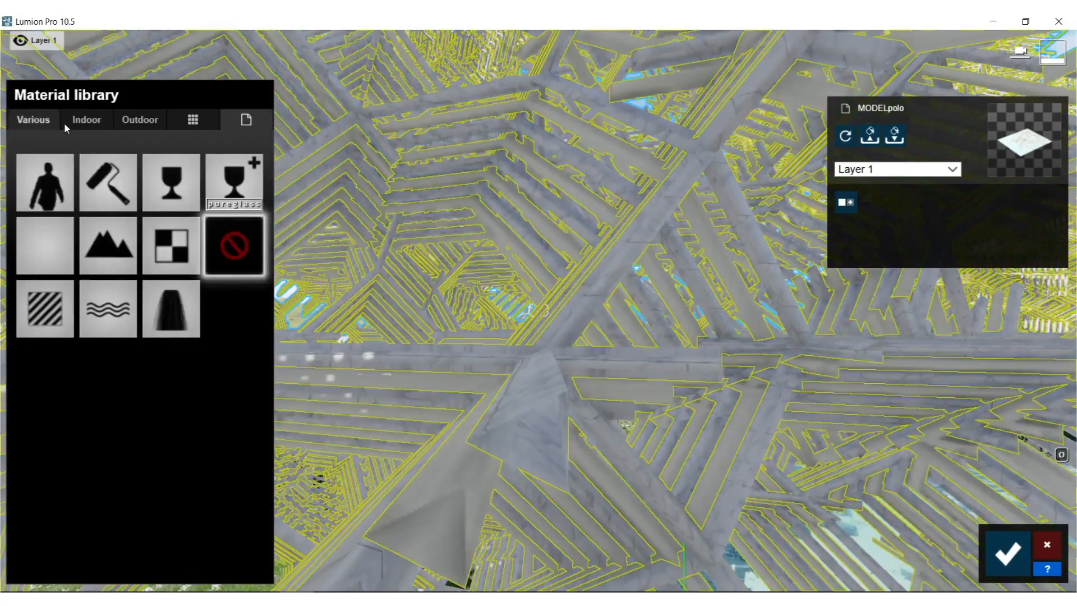
{"action": "left_click", "coordinate": [49, 123]}
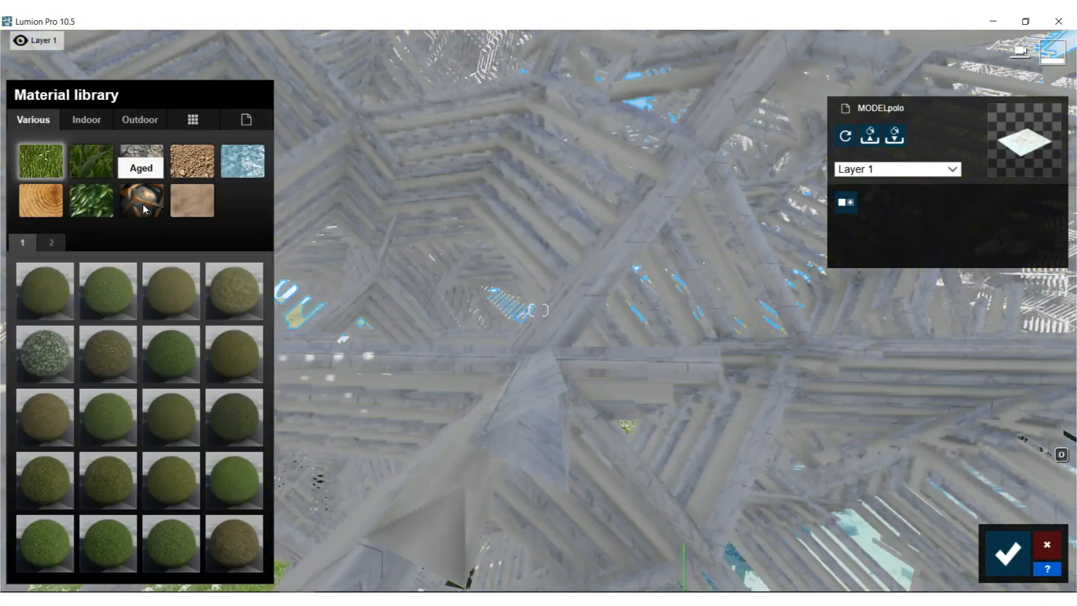
{"action": "left_click", "coordinate": [144, 209]}
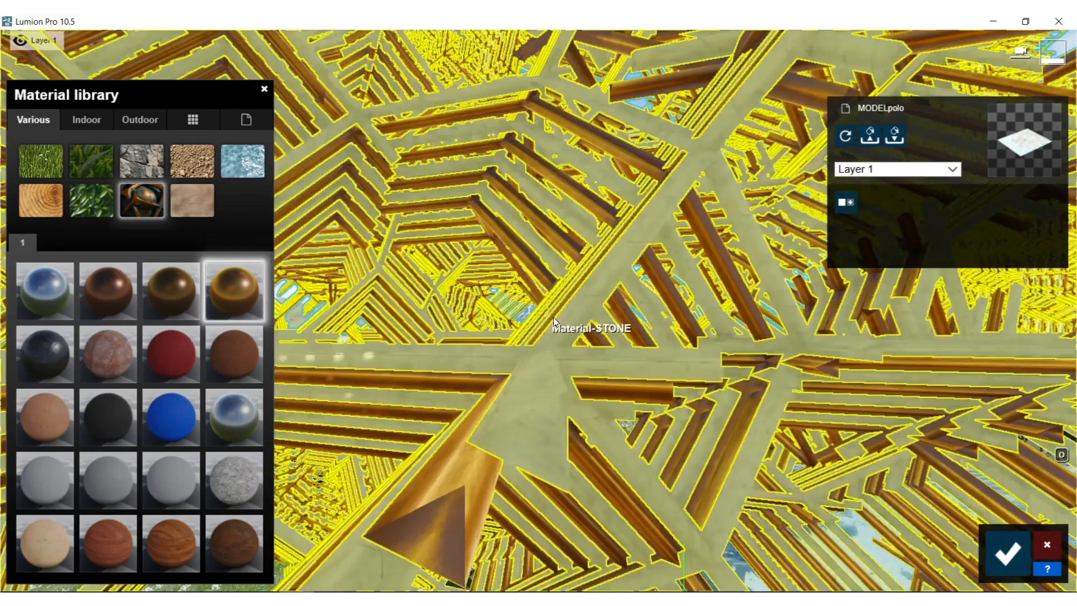
- Examine the gold finish on the lattice from several distances and angles, and review the AgedGold material's settings
{"action": "key", "text": "s"}
{"action": "key", "text": "s"}
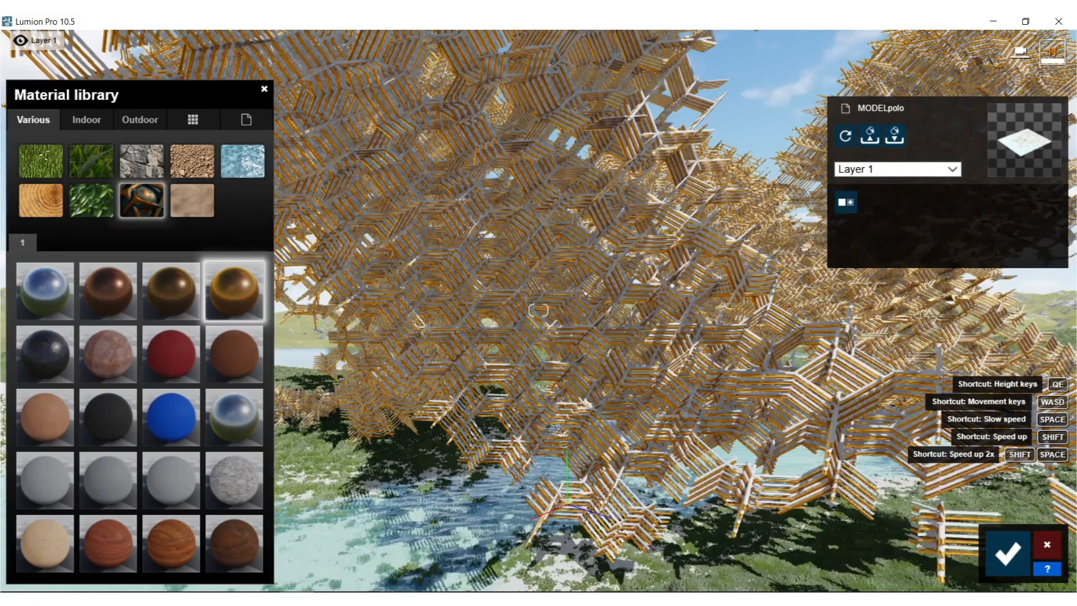
{"action": "key", "text": "s"}
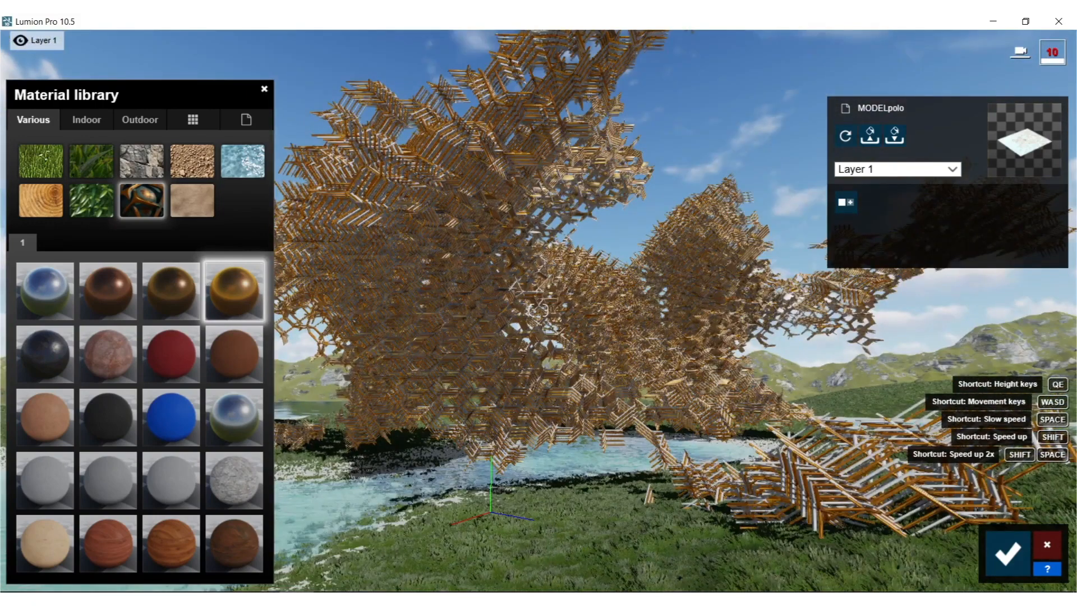
{"action": "key", "text": "a"}
{"action": "right_click_drag", "start_coordinate": [538, 310], "coordinate": [685, 303]}
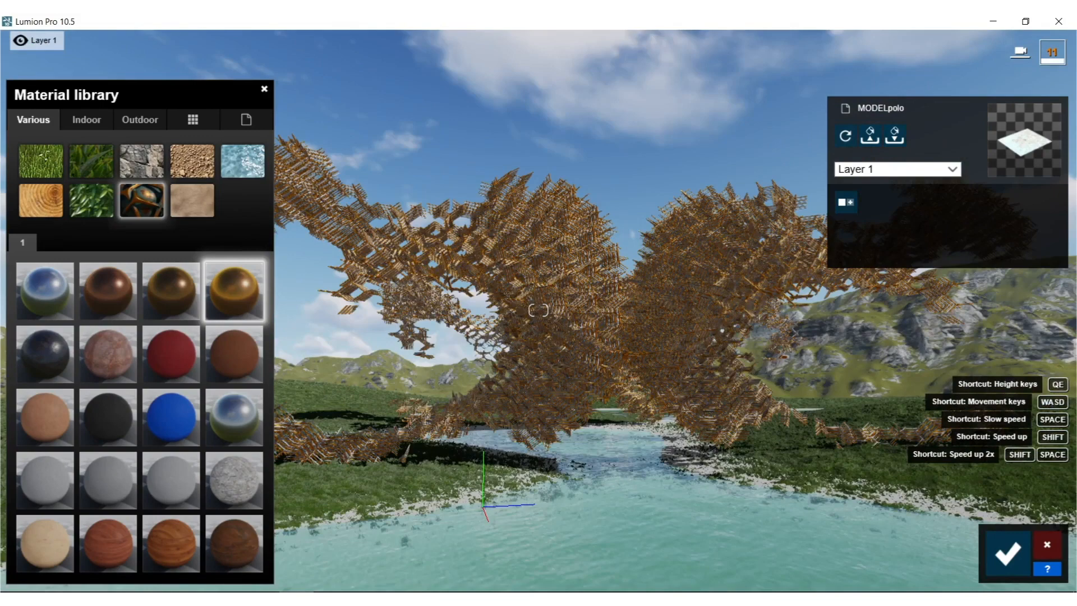
{"action": "key", "text": "w"}
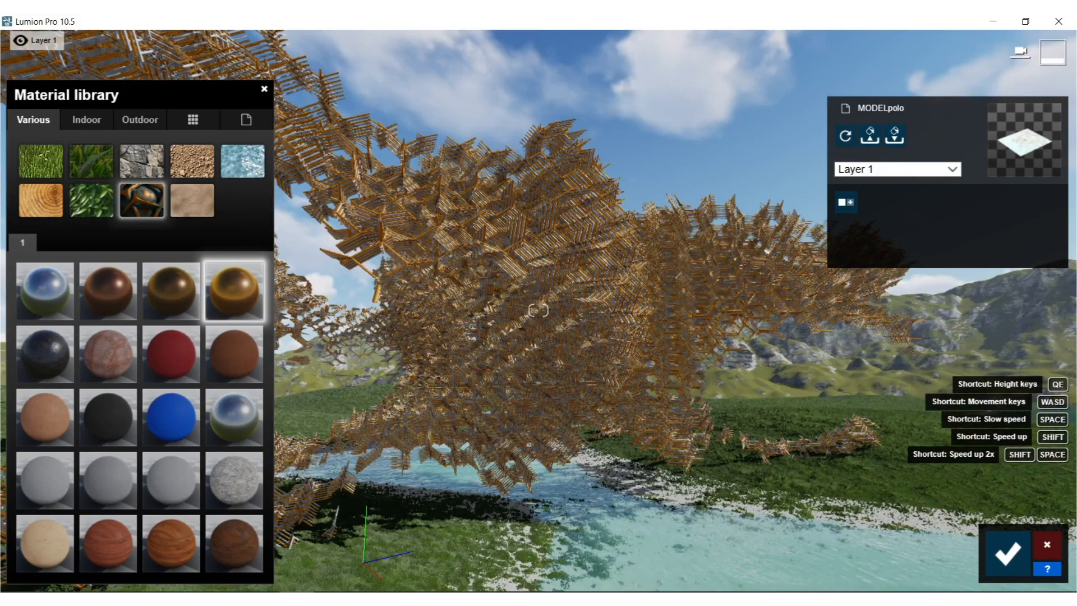
{"action": "key", "text": "w"}
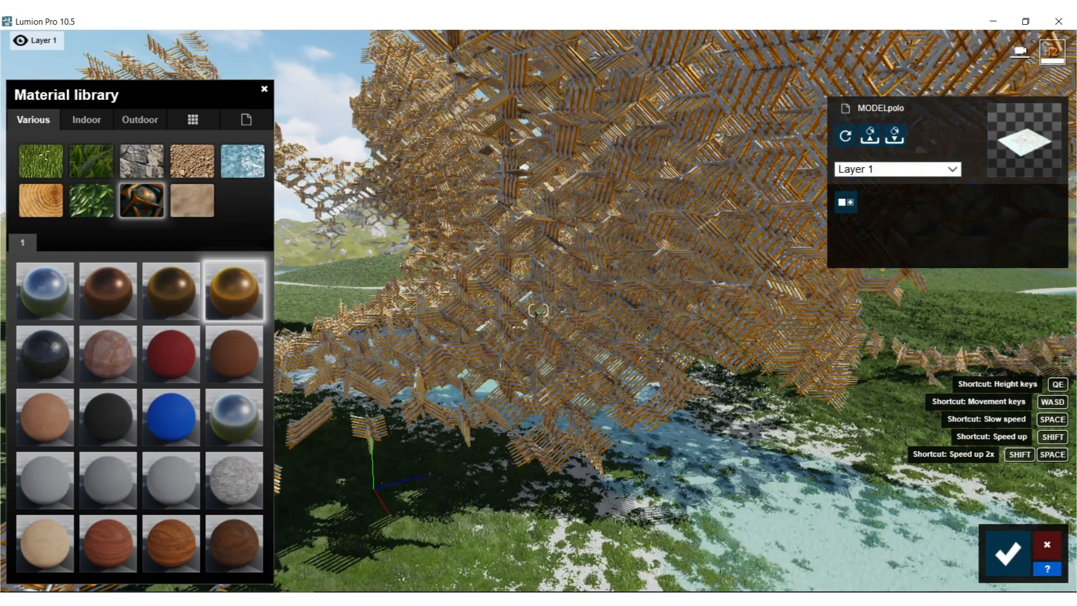
{"action": "left_click", "coordinate": [234, 290]}
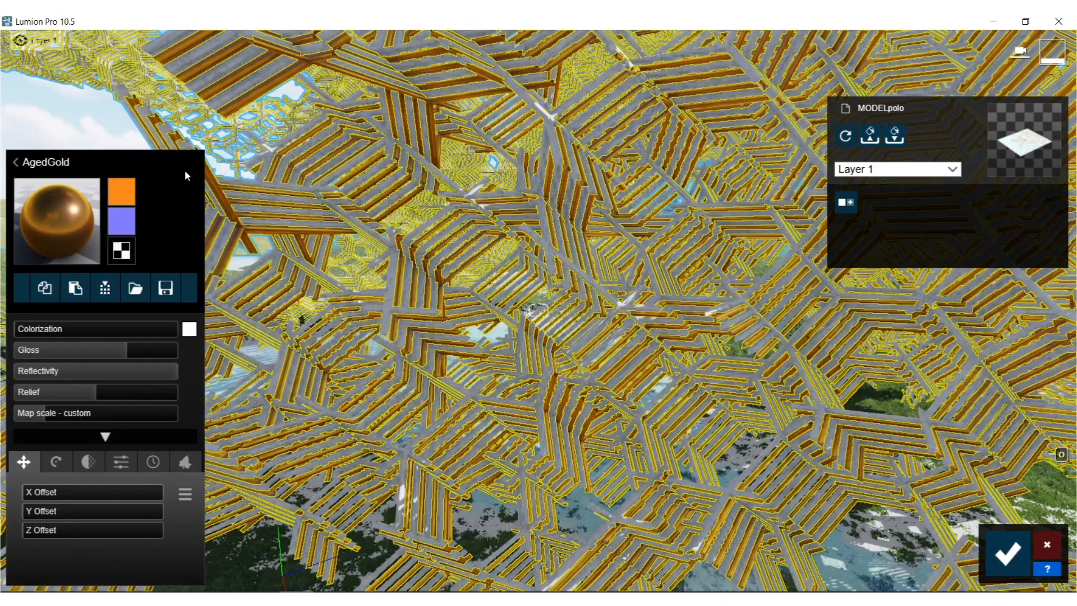
{"action": "left_click", "coordinate": [44, 162]}
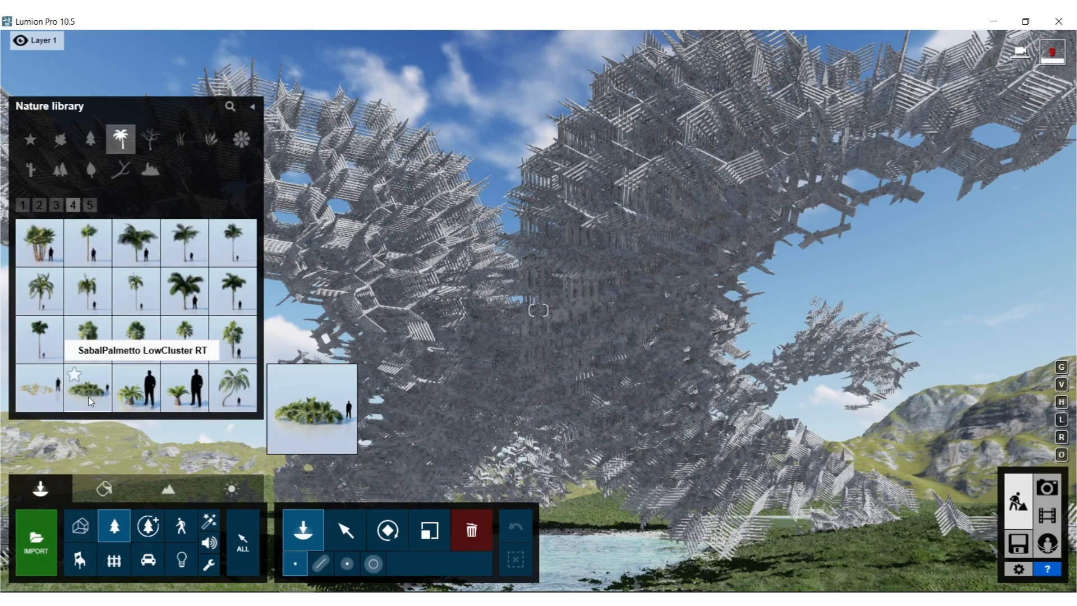
- Choose the SabalPalmetto LowCluster RT palm from the nature library for planting on the grassy terrain
{"action": "left_click", "coordinate": [89, 397]}
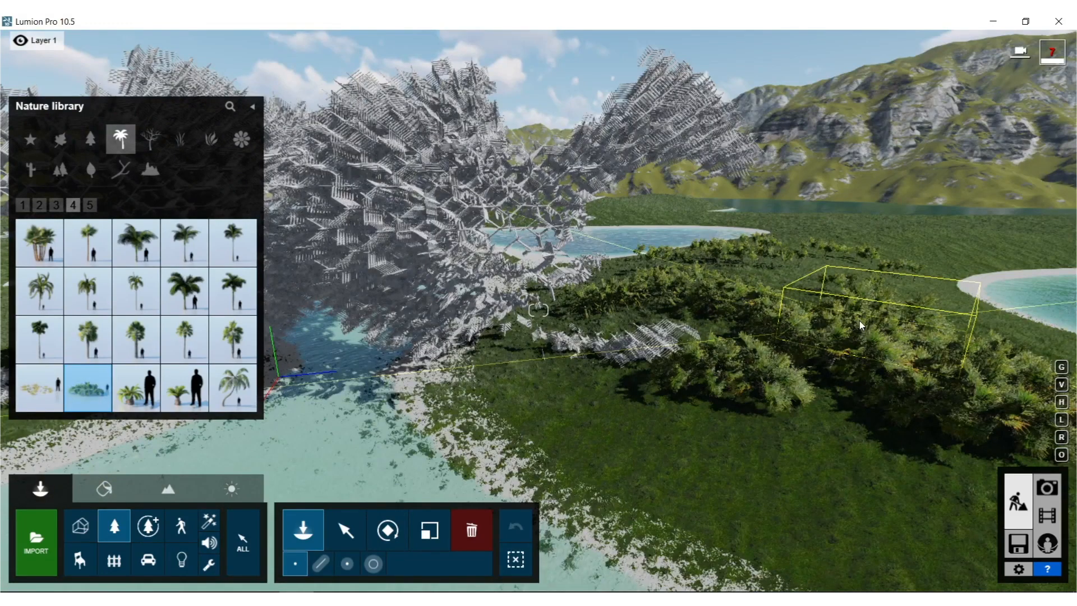
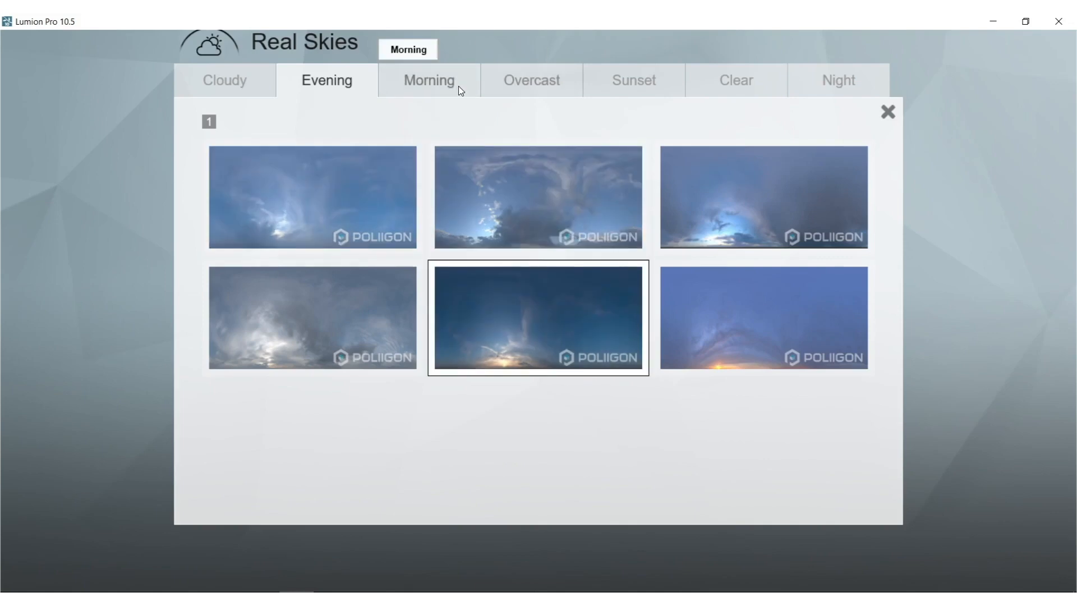
- Try two different Morning skies in the photo's Real Skies effect and refresh the preview
{"action": "left_click", "coordinate": [705, 230]}
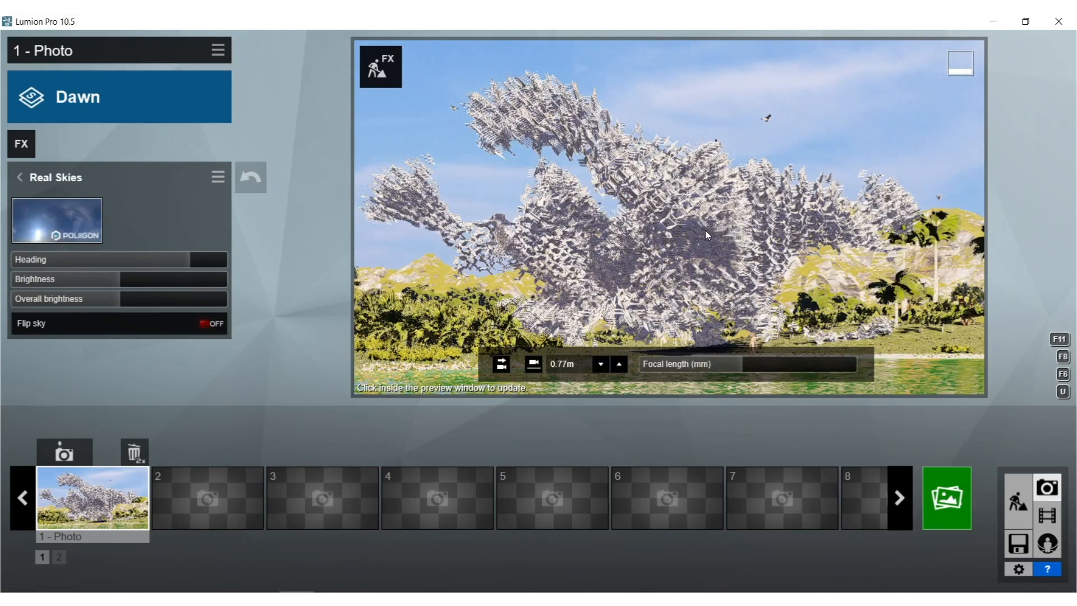
{"action": "left_click", "coordinate": [69, 221]}
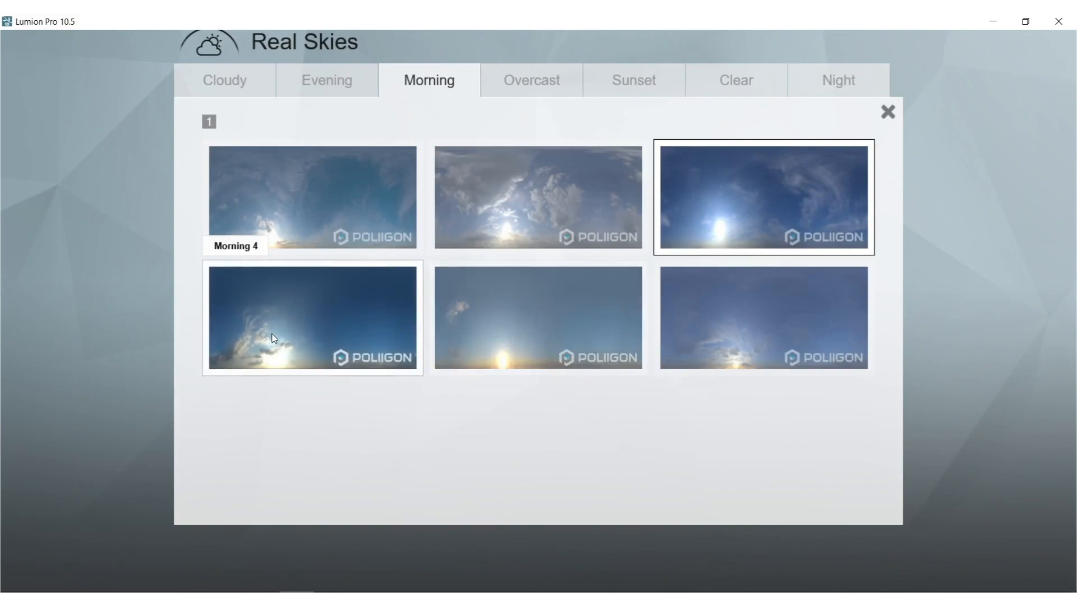
{"action": "left_click", "coordinate": [280, 217]}
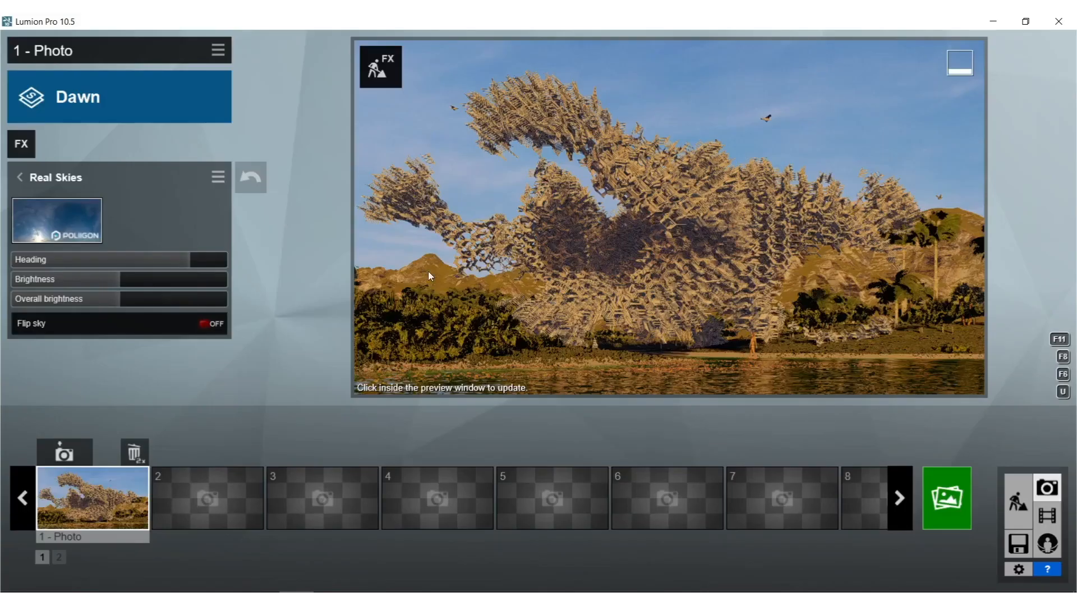
{"action": "left_click", "coordinate": [429, 271]}
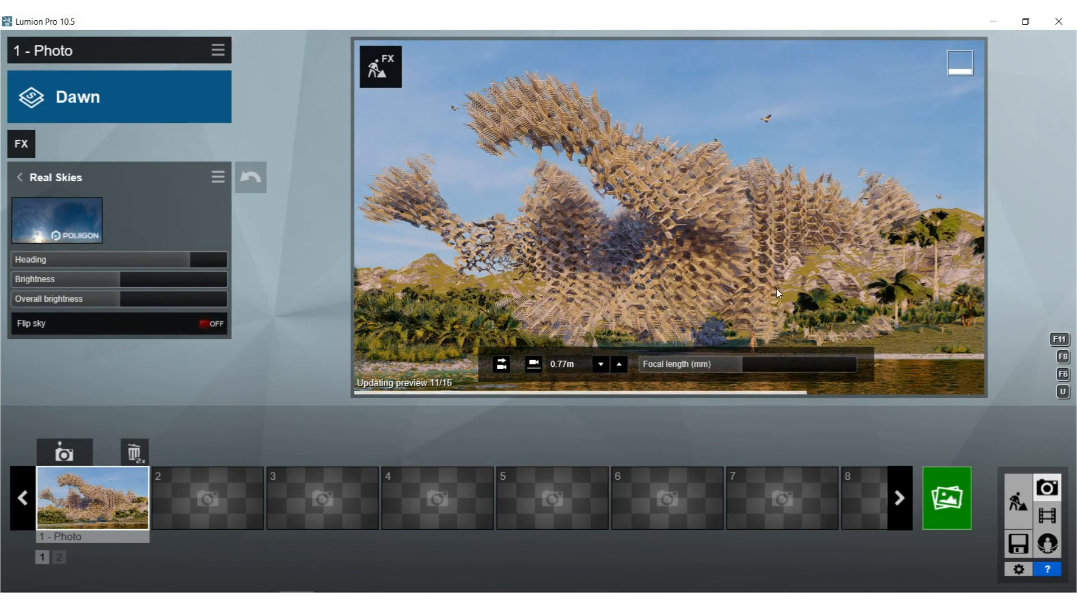
- Turn off the photo's Real Skies effect and add a Sun effect
{"action": "left_click", "coordinate": [22, 181]}
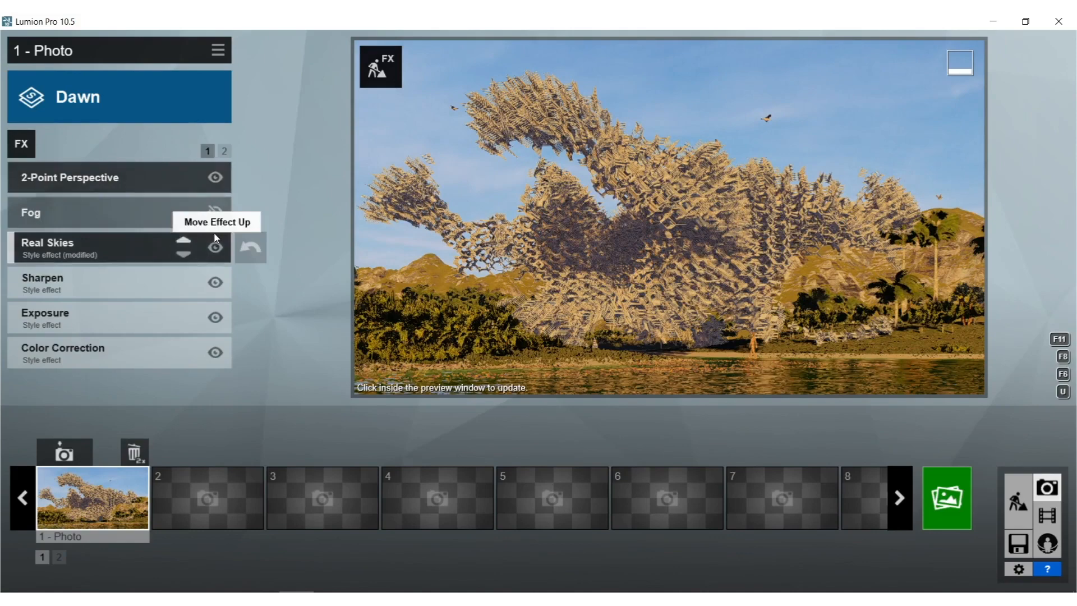
{"action": "left_click", "coordinate": [216, 247]}
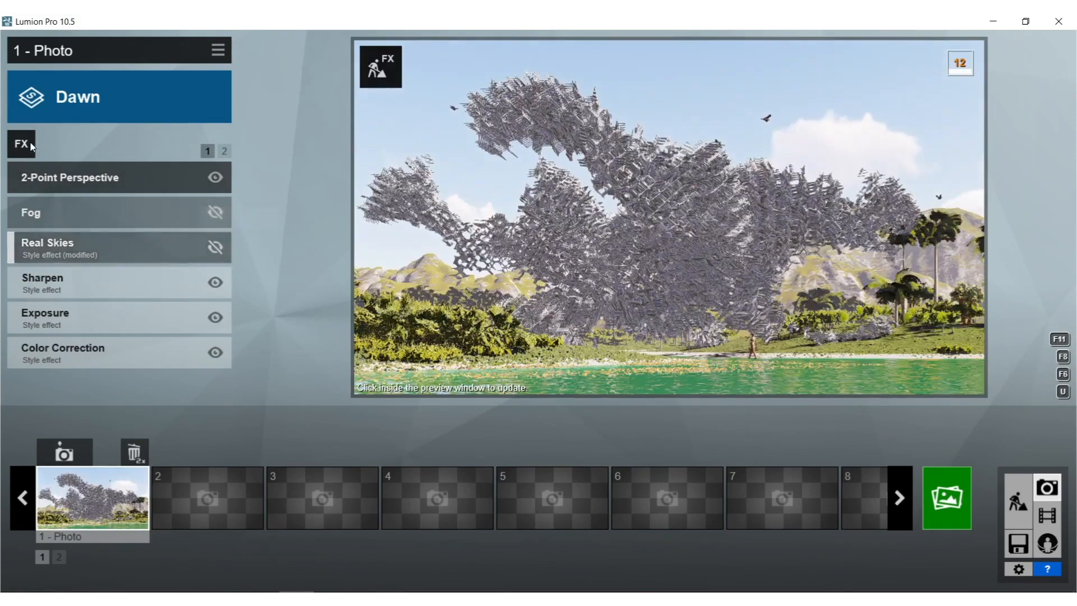
{"action": "left_click", "coordinate": [31, 147]}
{"action": "left_click", "coordinate": [272, 120]}
{"action": "left_click", "coordinate": [427, 165]}
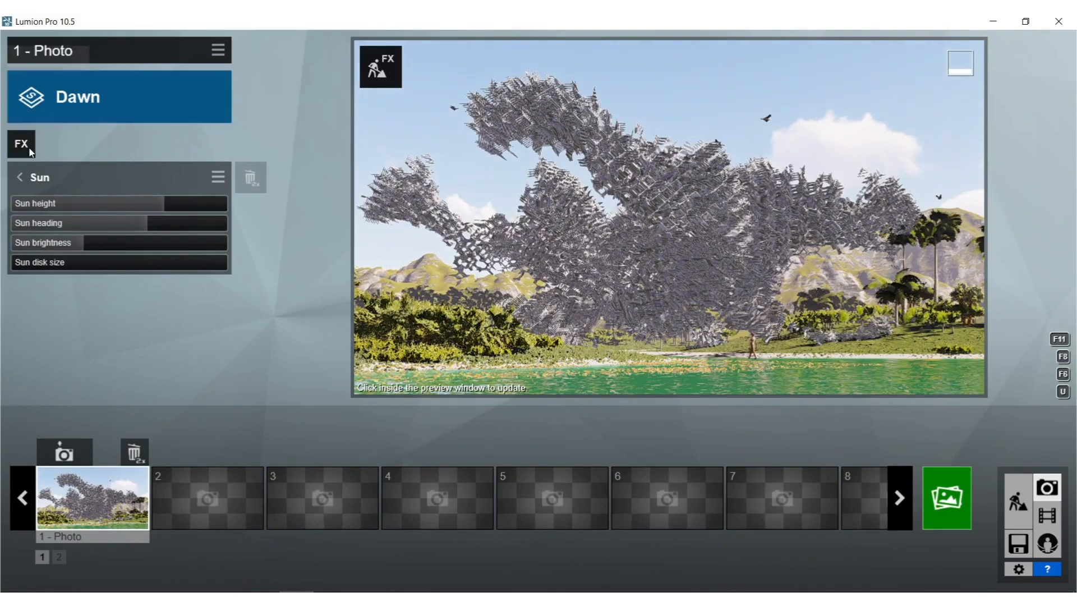
- Add a Sky and Clouds effect with Master cloud amount at 1.0, High clouds at maximum and Low clouds slightly over a quarter
{"action": "left_click", "coordinate": [31, 151]}
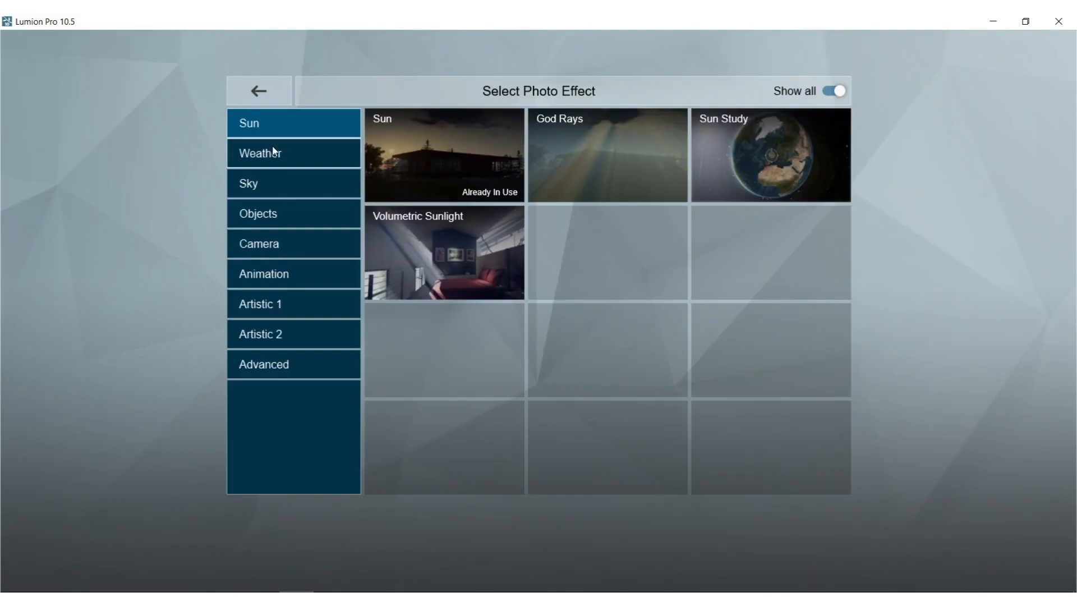
{"action": "left_click", "coordinate": [269, 179]}
{"action": "left_click", "coordinate": [763, 138]}
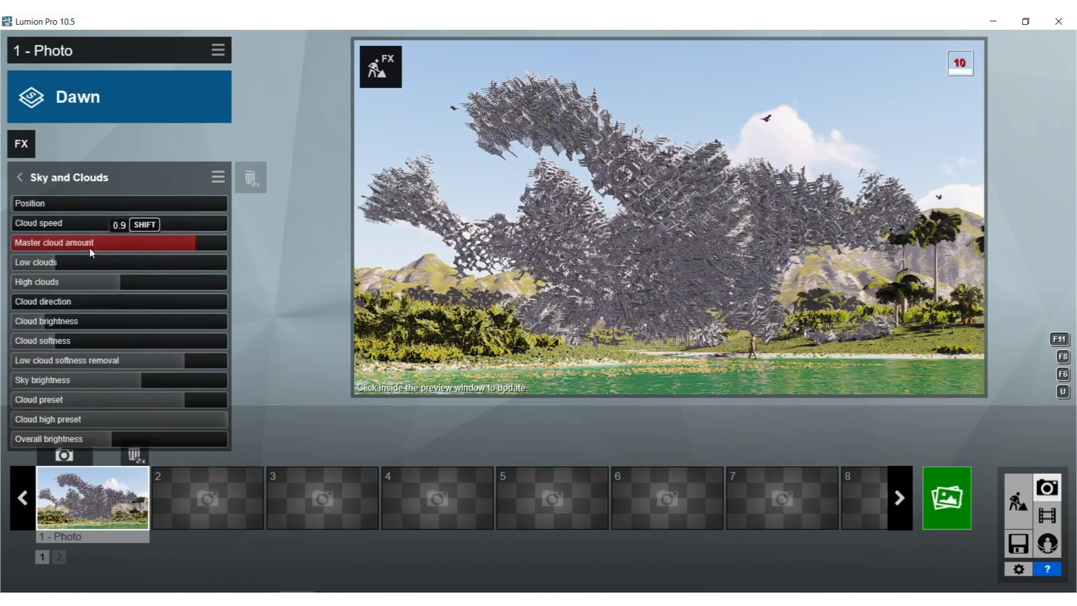
{"action": "left_click_drag", "start_coordinate": [204, 238], "coordinate": [279, 234]}
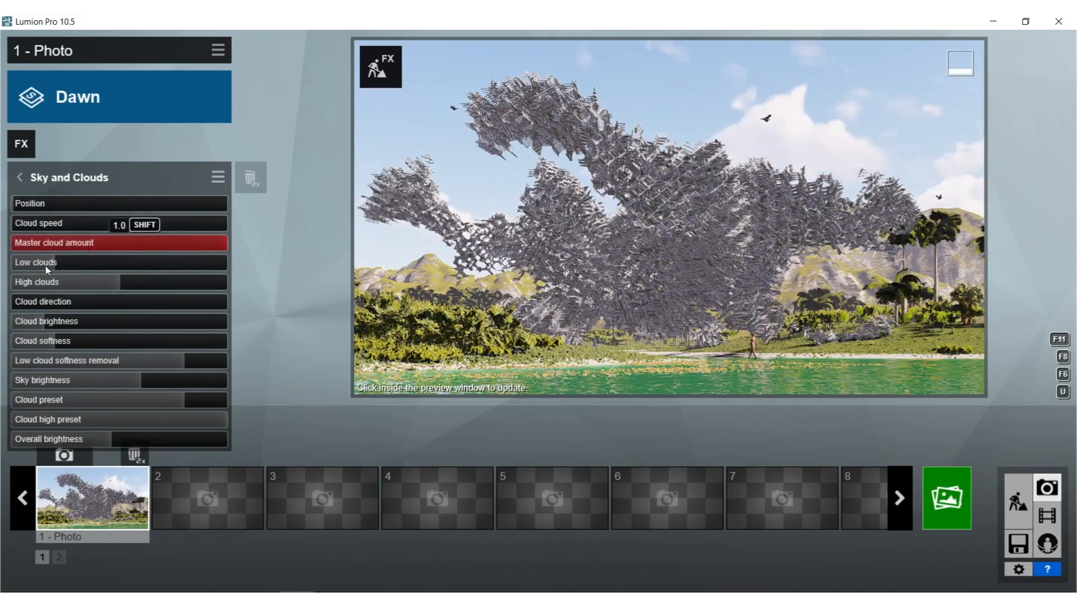
{"action": "left_click_drag", "start_coordinate": [59, 261], "coordinate": [258, 279]}
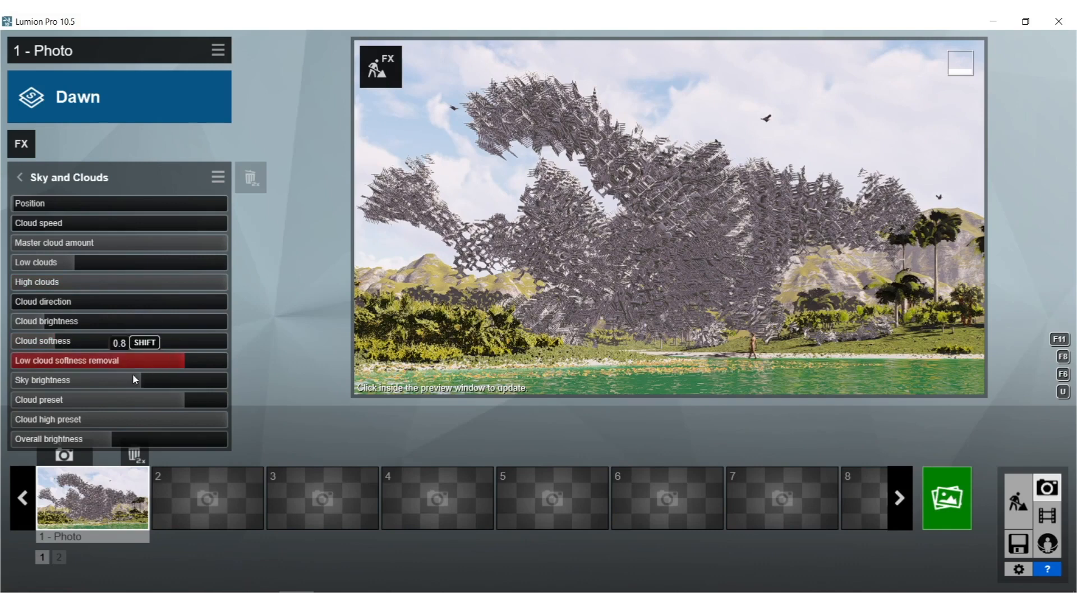
- Lower Sky brightness to about half, raise Cloud preset slightly to about 0.8, and refresh the preview
{"action": "left_click_drag", "start_coordinate": [135, 378], "coordinate": [192, 400]}
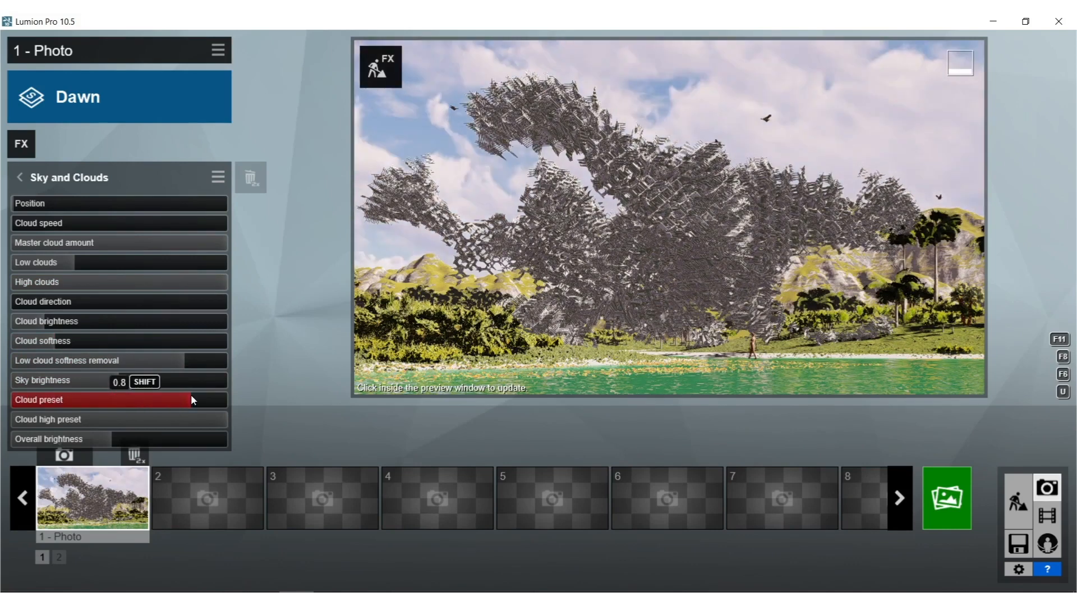
{"action": "left_click", "coordinate": [569, 311]}
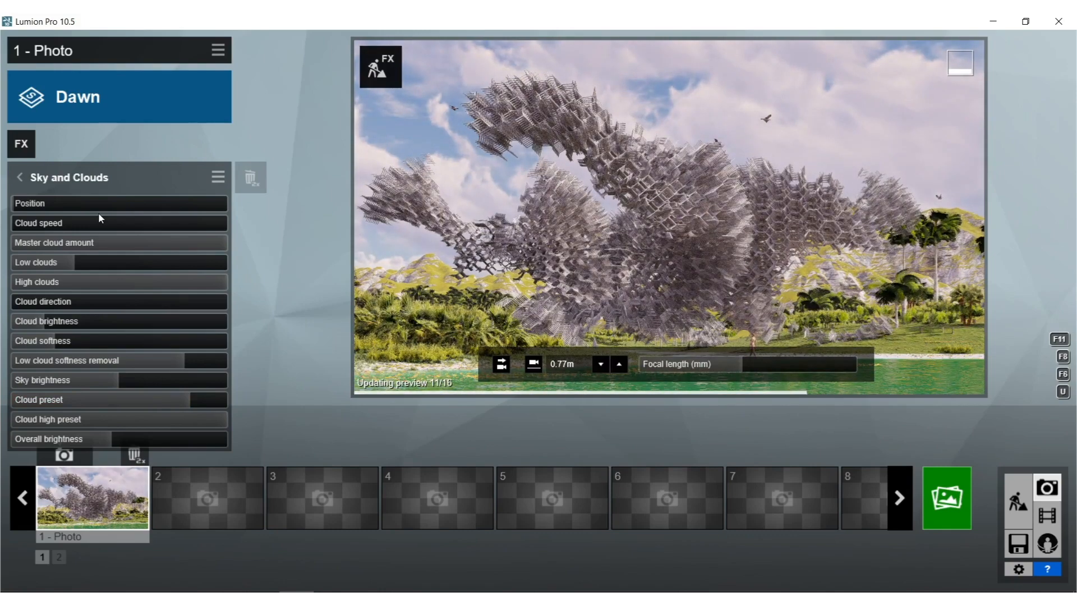
{"action": "left_click", "coordinate": [20, 173]}
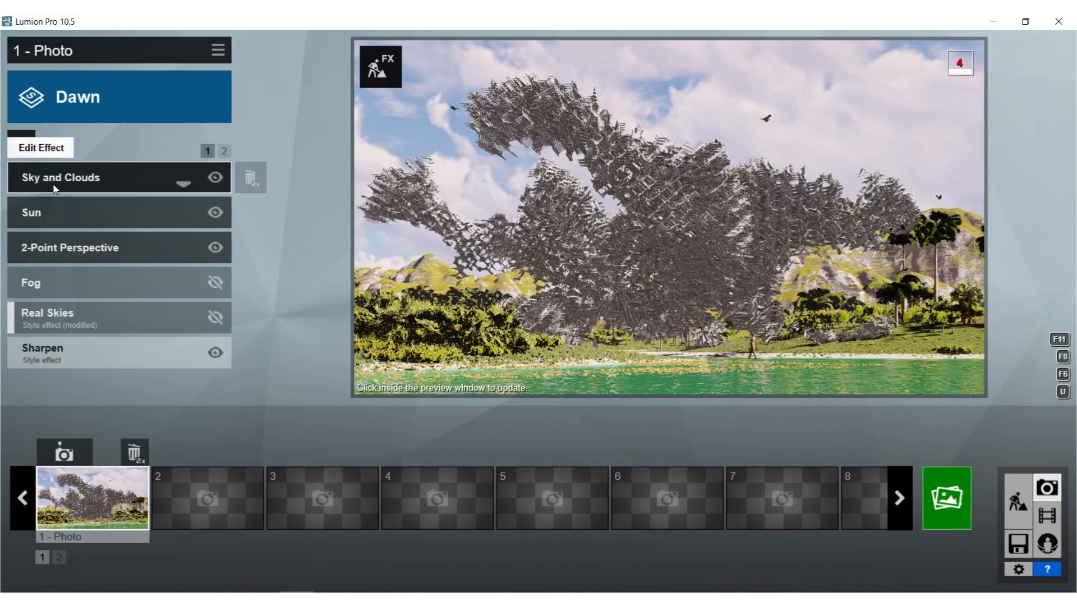
- Lower the Sun effect's height to slightly above the middle of its range and refresh the preview
{"action": "left_click", "coordinate": [145, 207]}
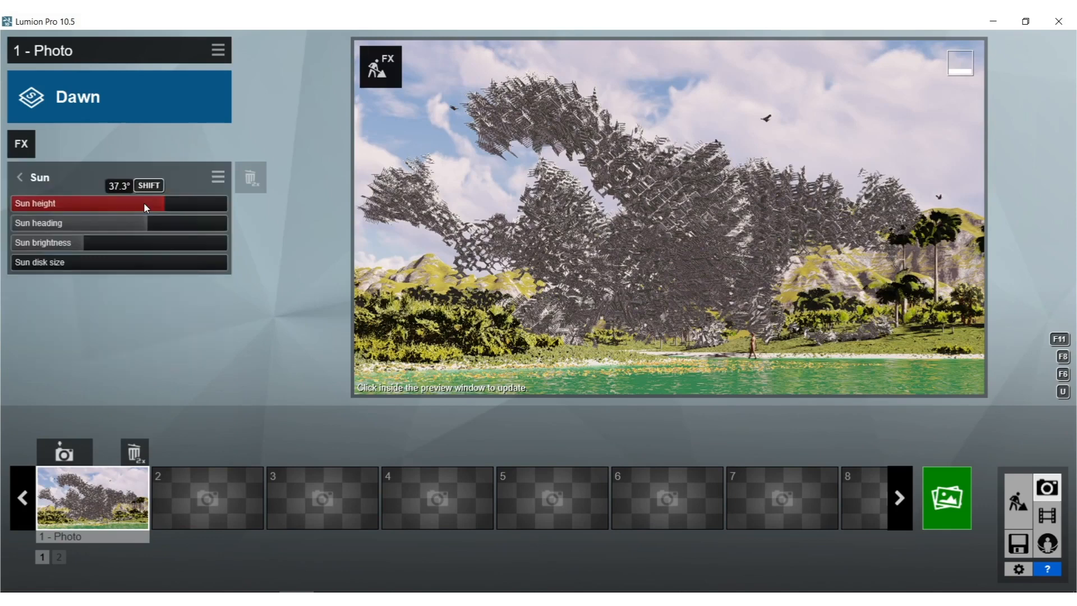
{"action": "left_click_drag", "start_coordinate": [143, 203], "coordinate": [126, 201]}
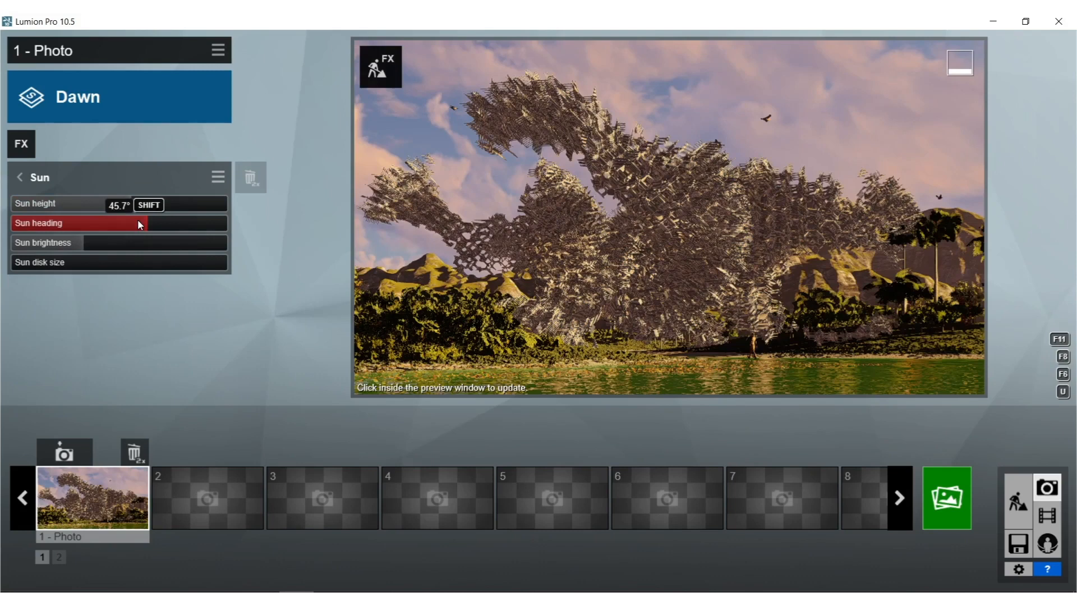
{"action": "left_click", "coordinate": [638, 258]}
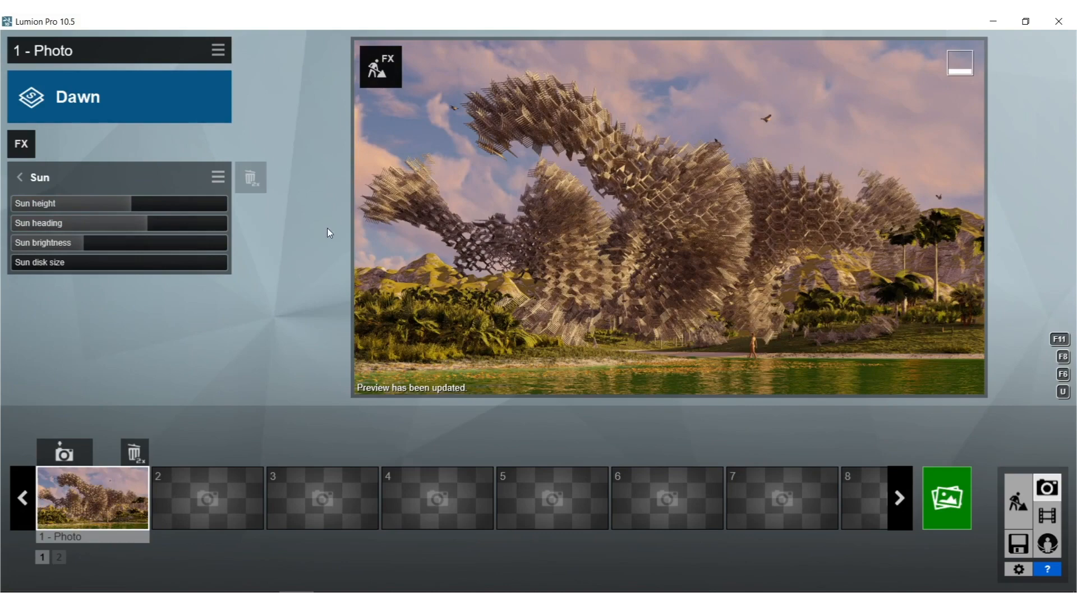
- Try a sun heading of -169.5° and refresh the photo preview
{"action": "left_click", "coordinate": [140, 224]}
{"action": "left_click_drag", "start_coordinate": [126, 223], "coordinate": [24, 218]}
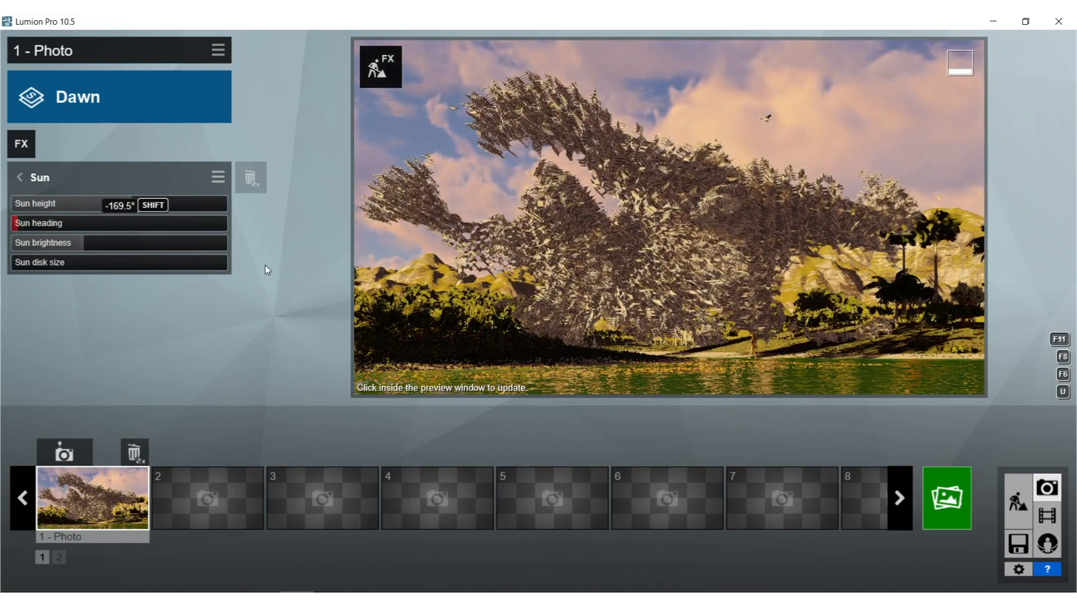
{"action": "left_click", "coordinate": [528, 253]}
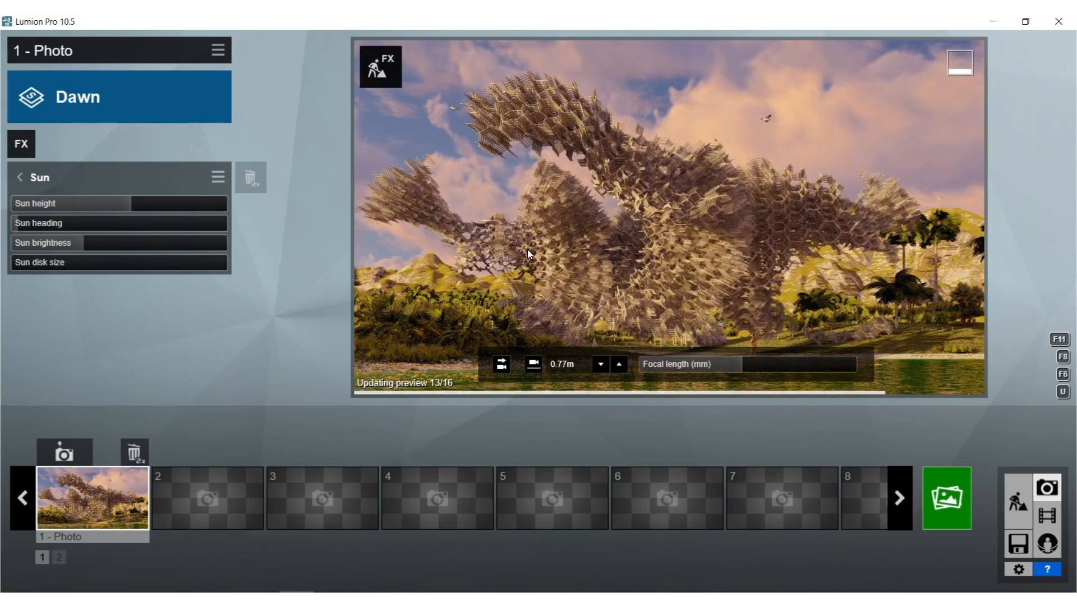
- Set the Sun effect's heading to 116.9° and lower the sun height slightly
{"action": "left_click_drag", "start_coordinate": [84, 223], "coordinate": [190, 223]}
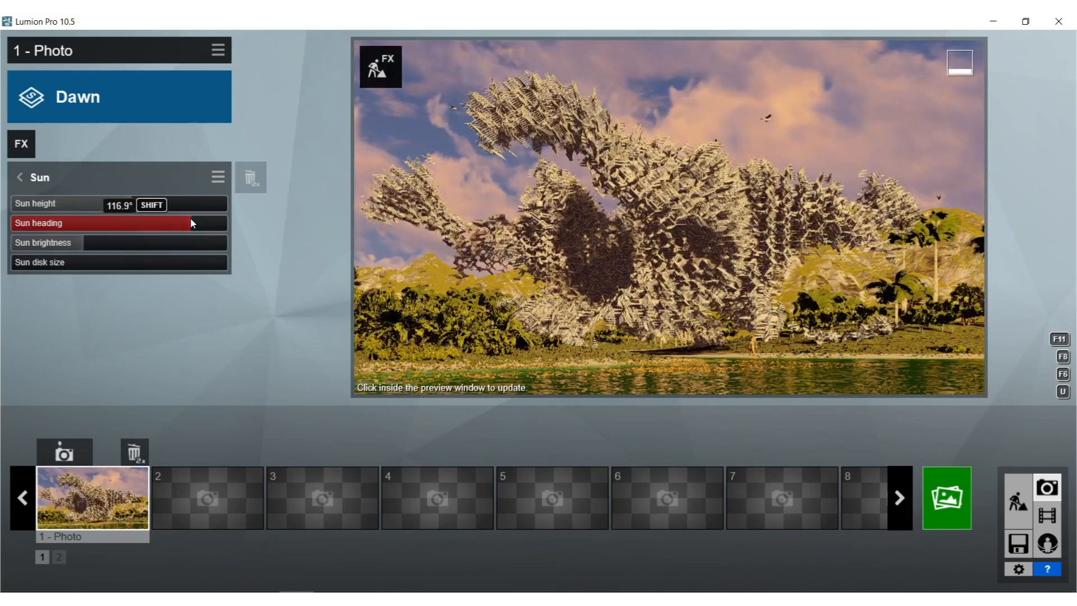
{"action": "left_click", "coordinate": [629, 216]}
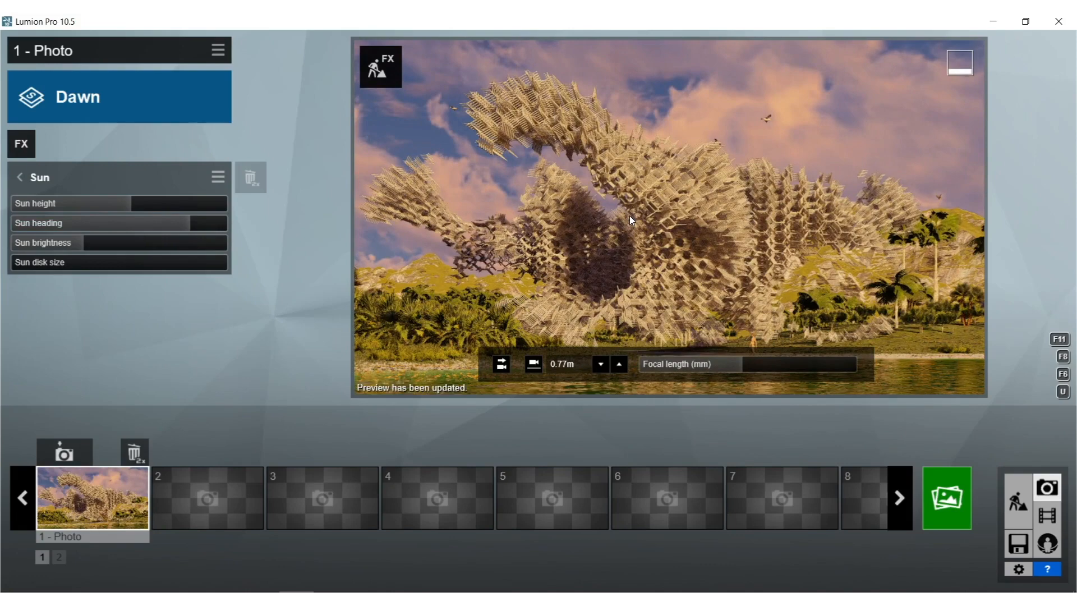
{"action": "left_click", "coordinate": [128, 207]}
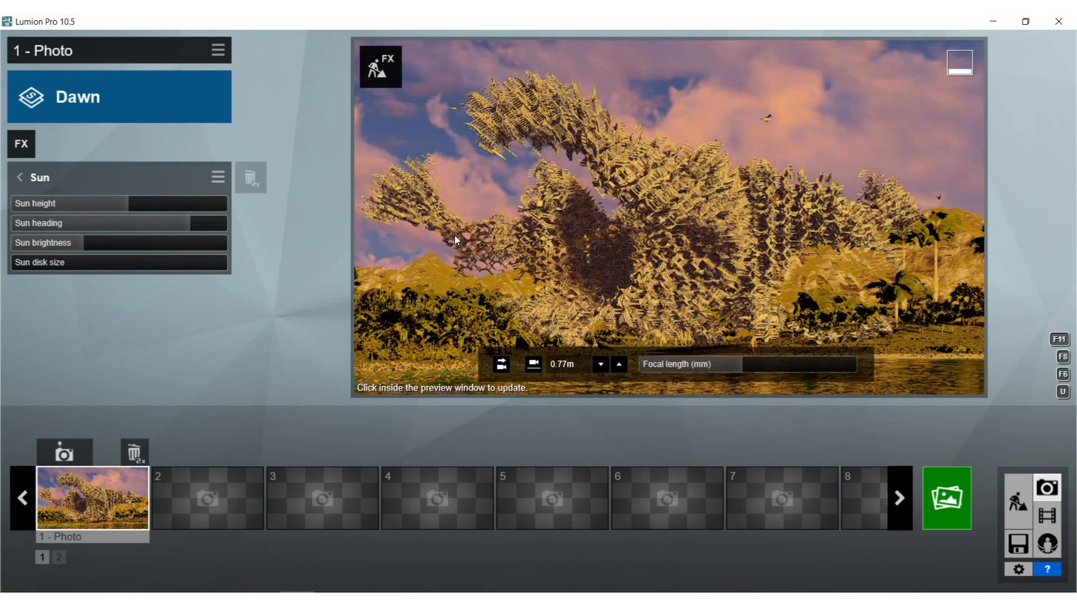
- Set the Sun effect's height to 11.1° and refresh the photo preview
{"action": "left_click", "coordinate": [454, 236]}
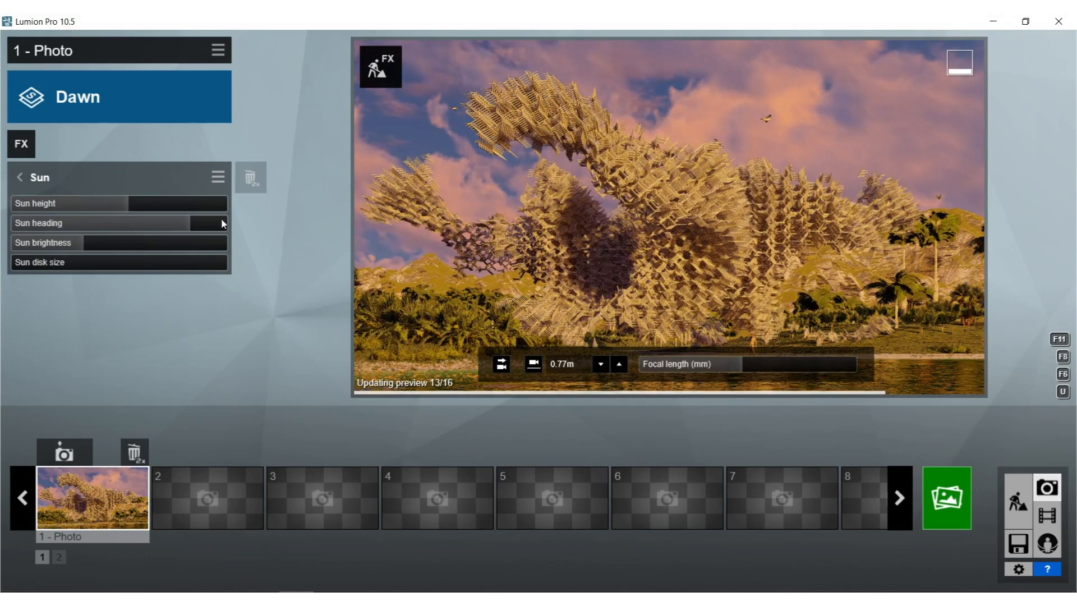
{"action": "mouse_move", "coordinate": [128, 207]}
{"action": "left_click_drag", "start_coordinate": [128, 205], "coordinate": [133, 205]}
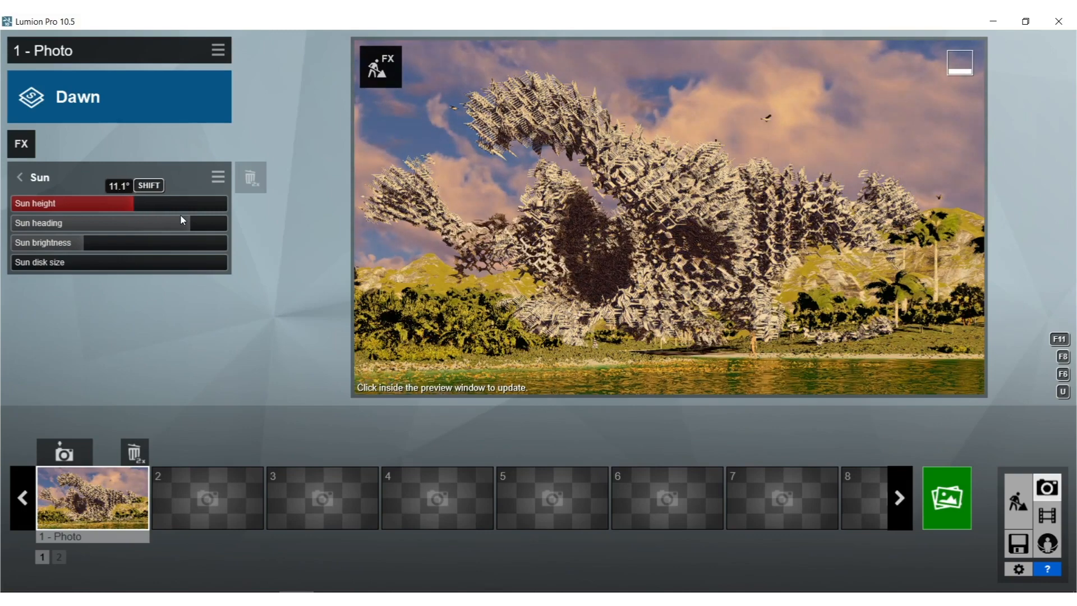
{"action": "left_click", "coordinate": [561, 262]}
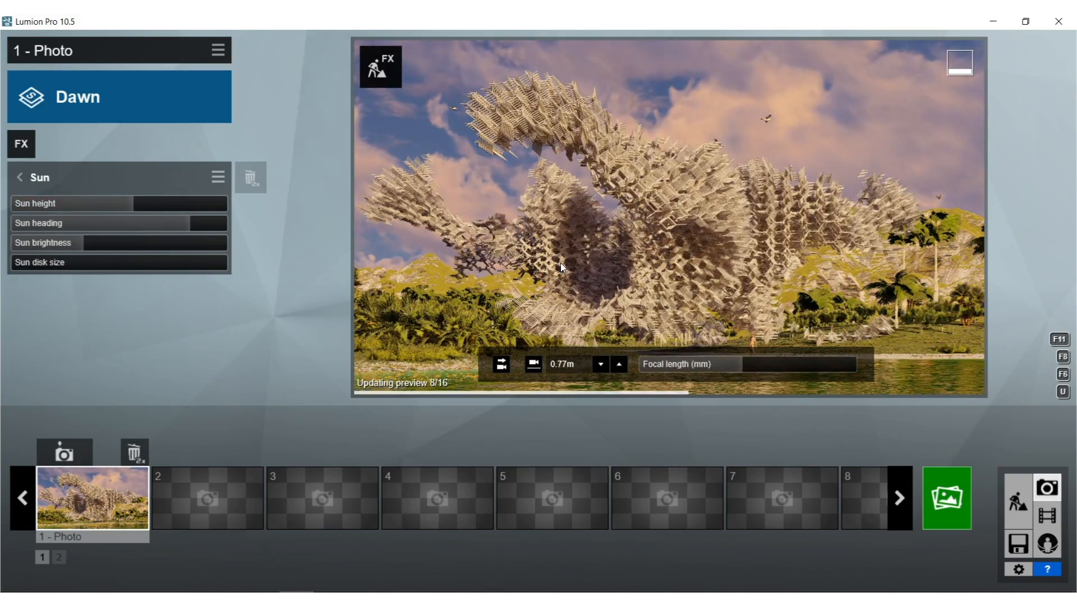
- Try a dark bronze material from the Various library on the lattice's STONE material and check it in the saved photo view
{"action": "left_click", "coordinate": [390, 69]}
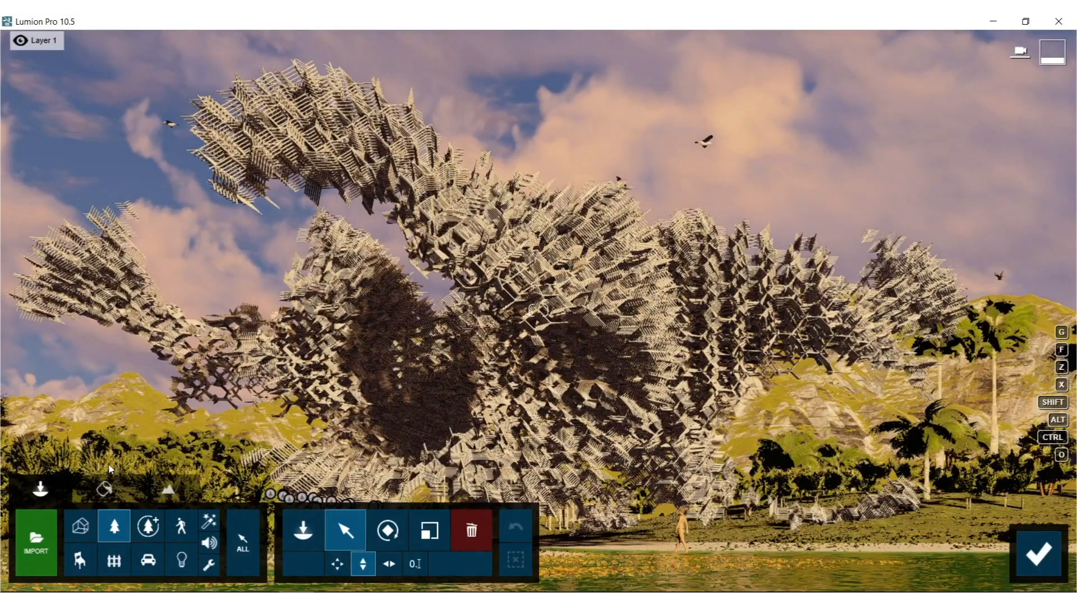
{"action": "left_click", "coordinate": [101, 493]}
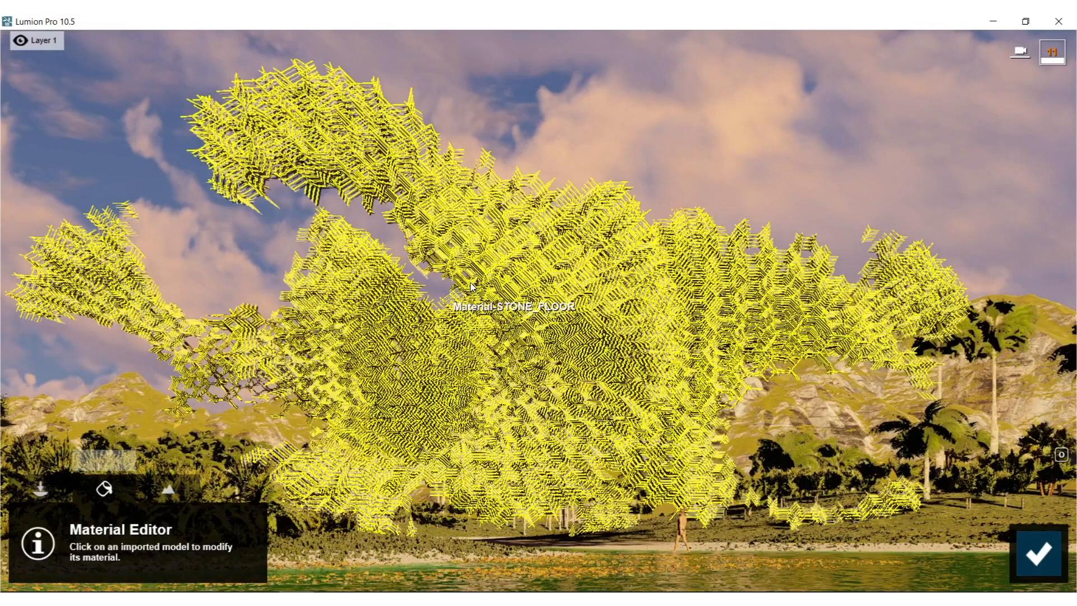
{"action": "scroll", "coordinate": [470, 282], "scroll_direction": "up", "scroll_amount": 3}
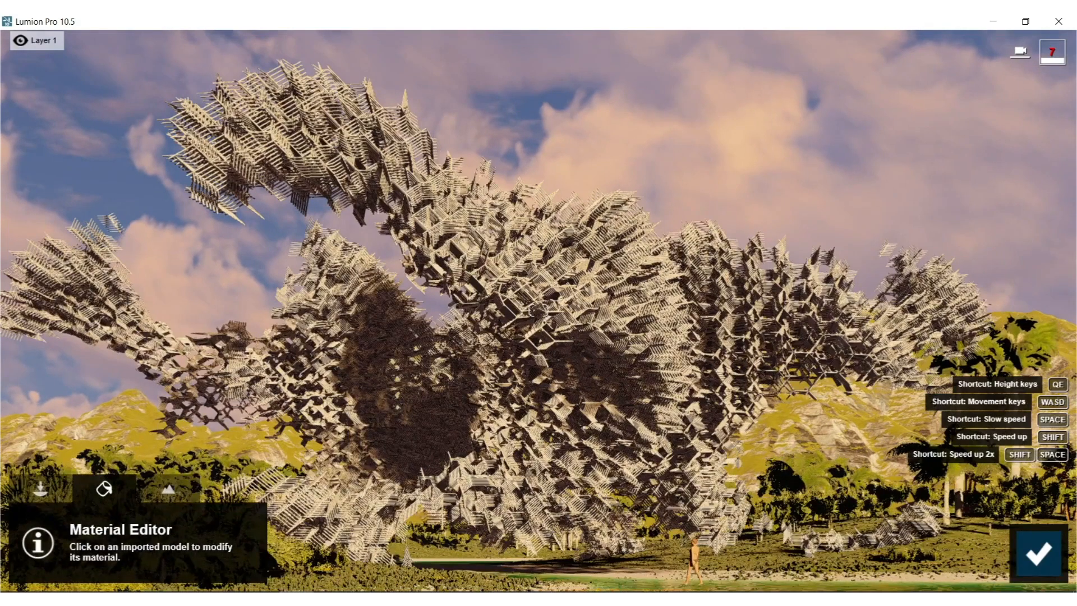
{"action": "scroll", "coordinate": [539, 310], "scroll_direction": "up", "scroll_amount": 3}
{"action": "scroll", "coordinate": [539, 309], "scroll_direction": "up", "scroll_amount": 3}
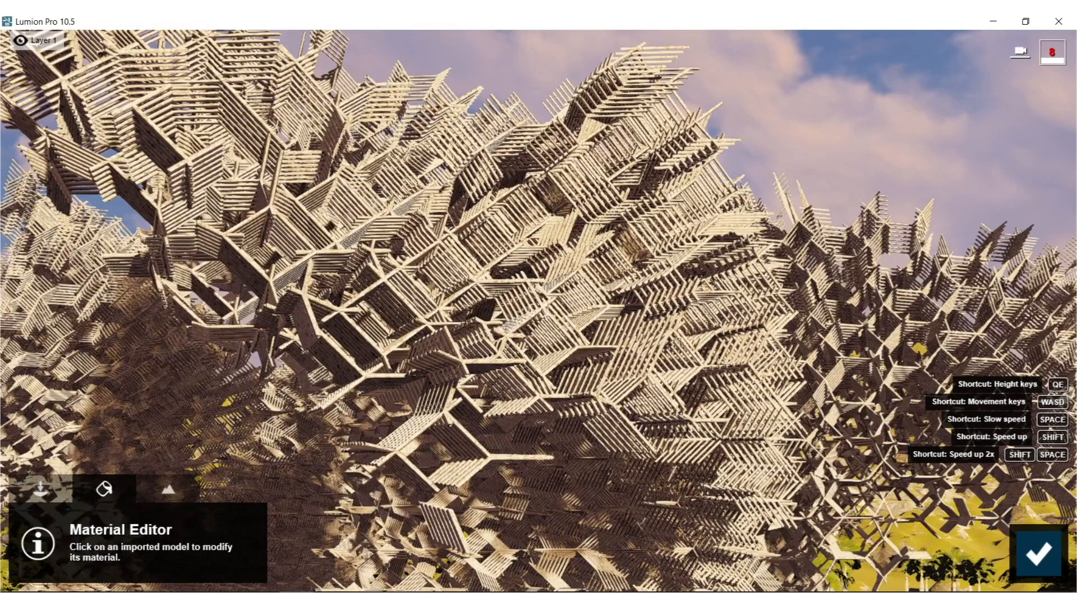
{"action": "scroll", "coordinate": [467, 365], "scroll_direction": "up", "scroll_amount": 3}
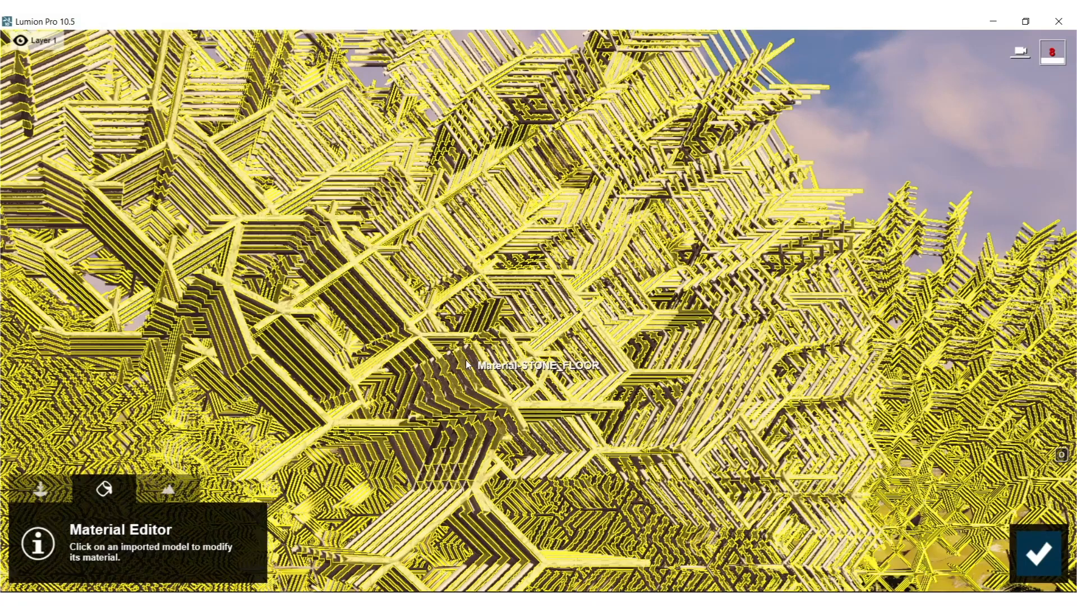
{"action": "scroll", "coordinate": [467, 365], "scroll_direction": "down", "scroll_amount": 2}
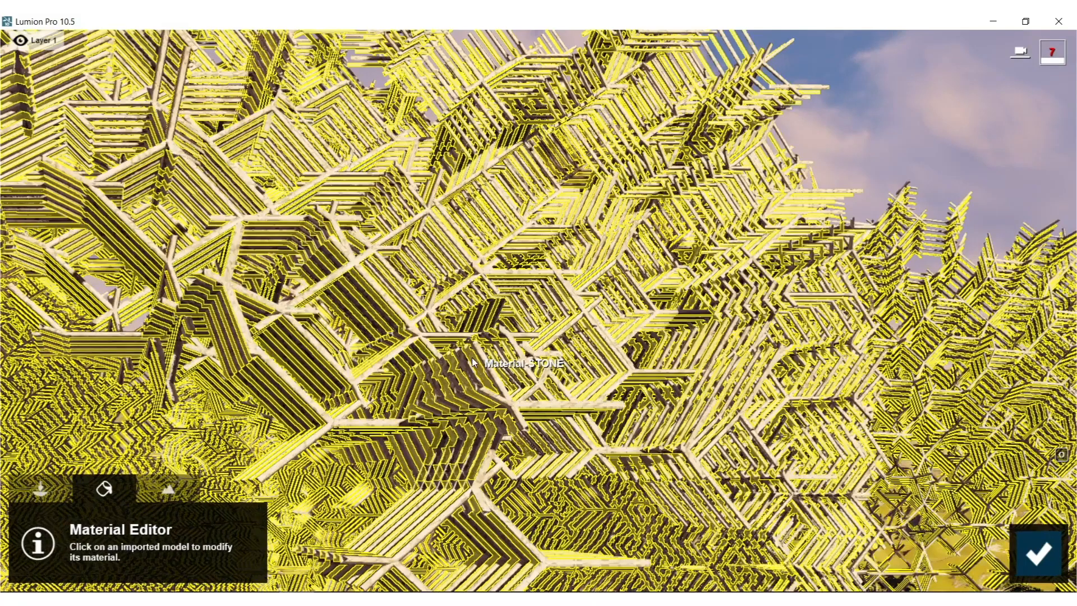
{"action": "left_click", "coordinate": [444, 235]}
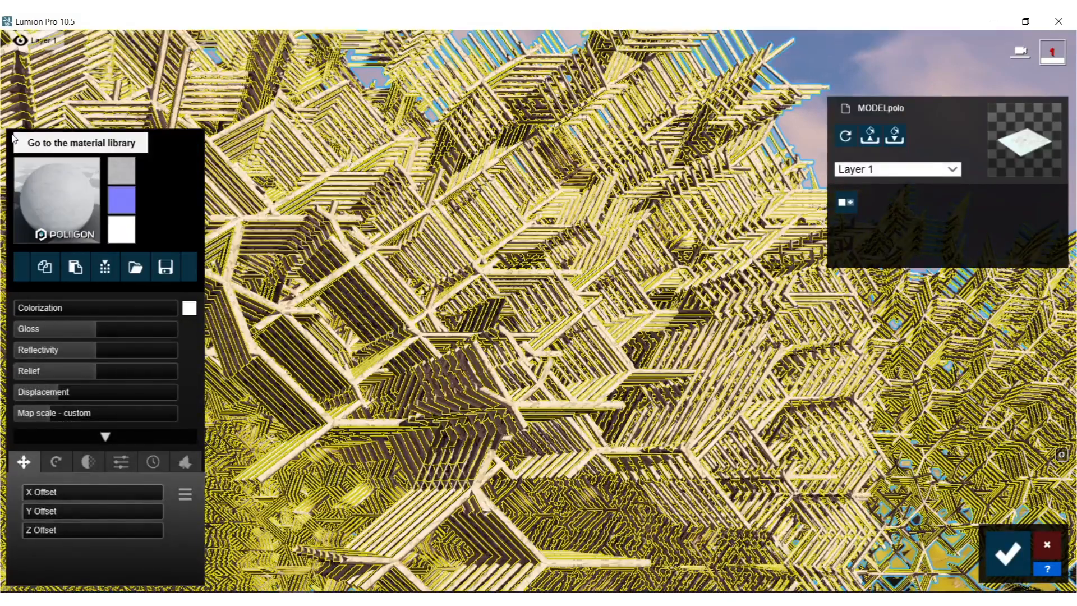
{"action": "left_click", "coordinate": [25, 143]}
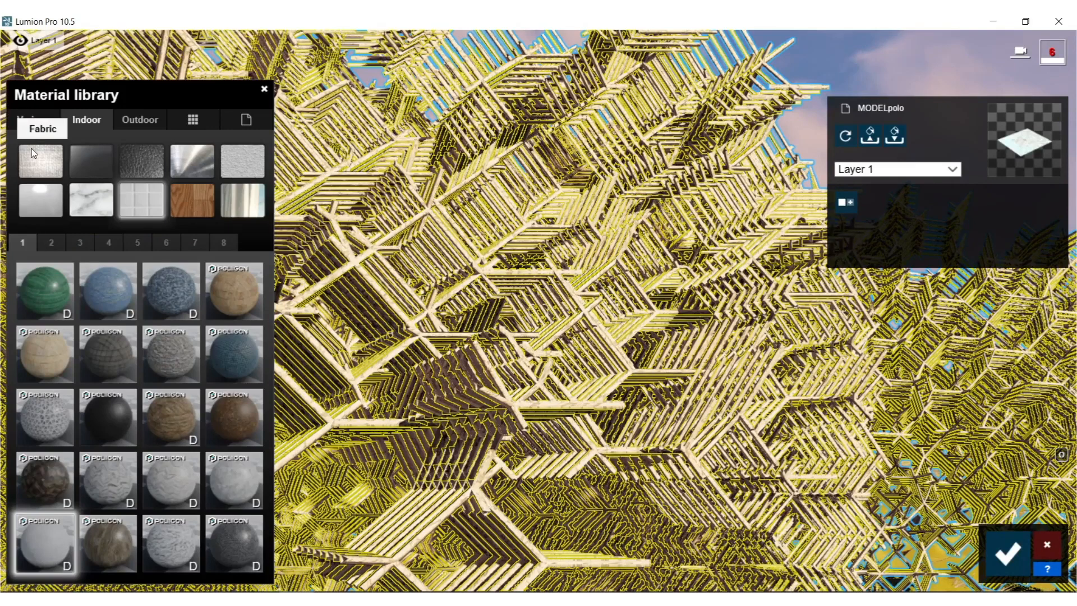
{"action": "left_click", "coordinate": [33, 120]}
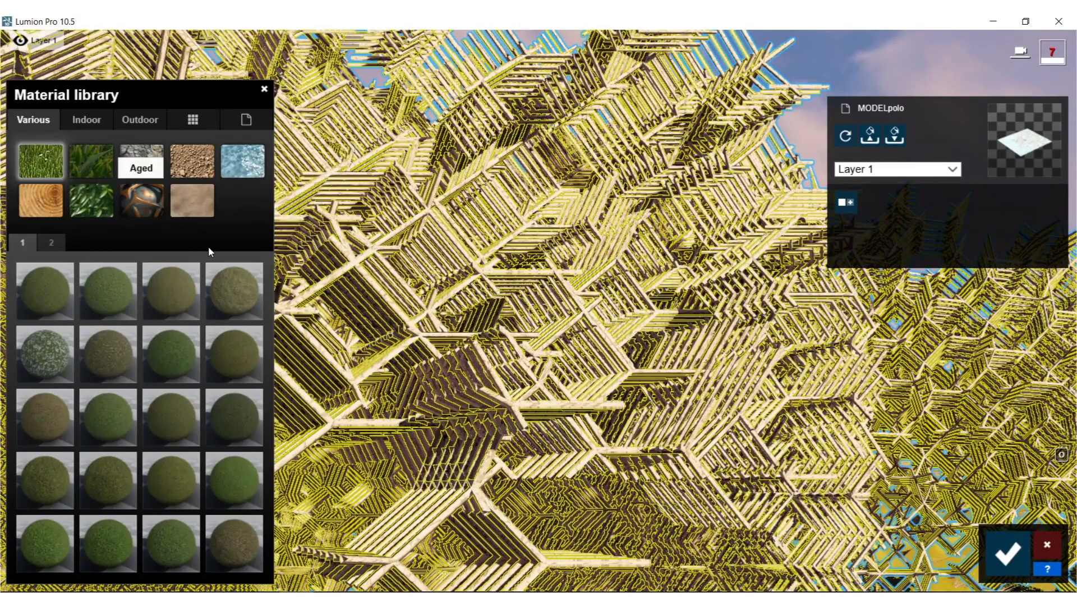
{"action": "left_click", "coordinate": [142, 200]}
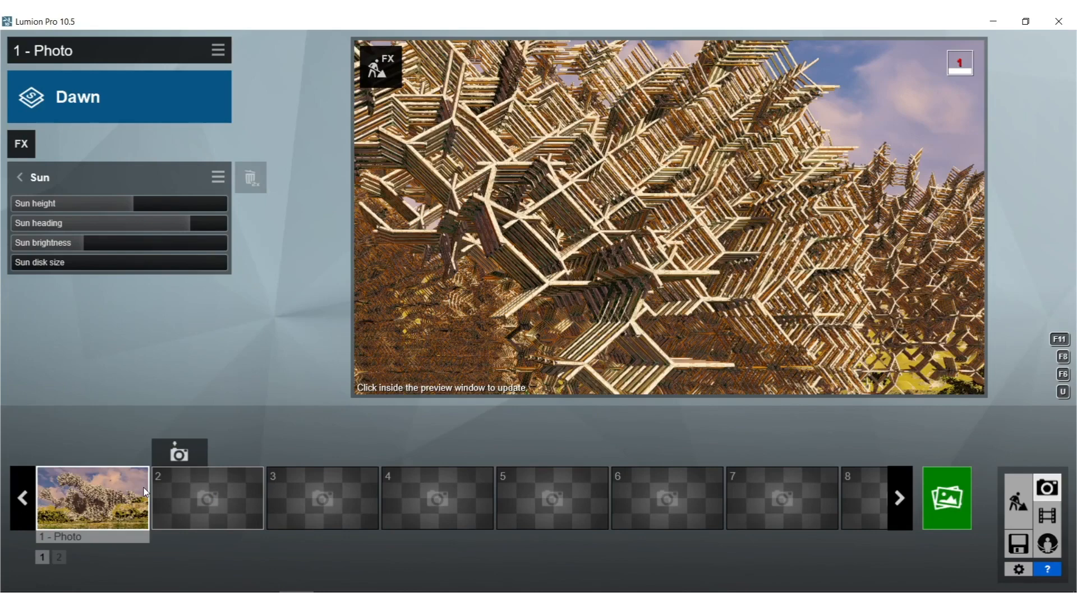
{"action": "left_click", "coordinate": [144, 492]}
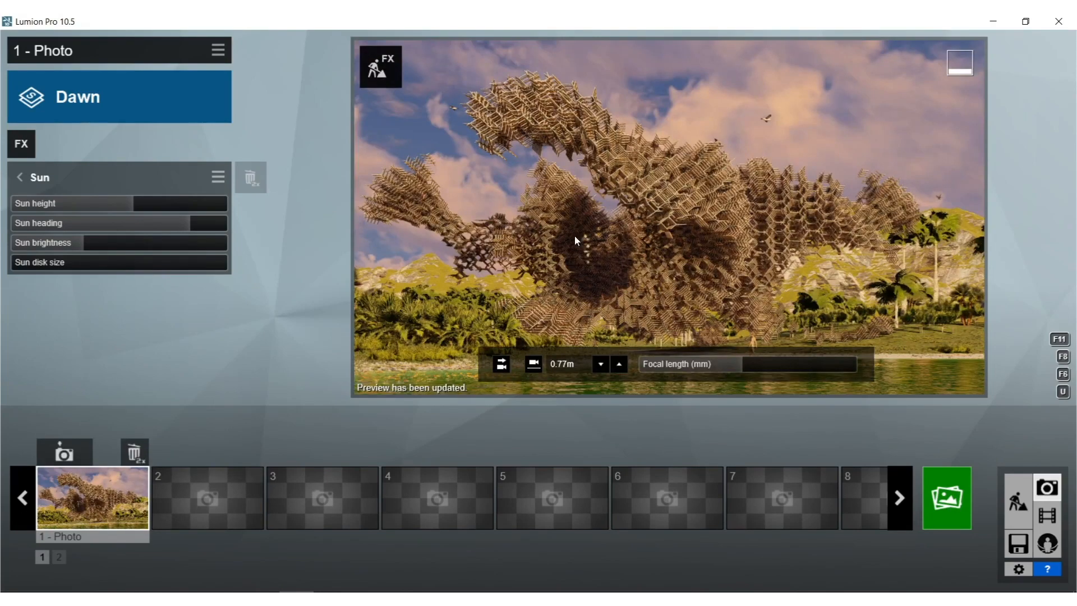
- Assign a white speckled stone from the Indoor Stone library to the lattice's STONE material and refresh the photo preview
{"action": "left_click", "coordinate": [386, 68]}
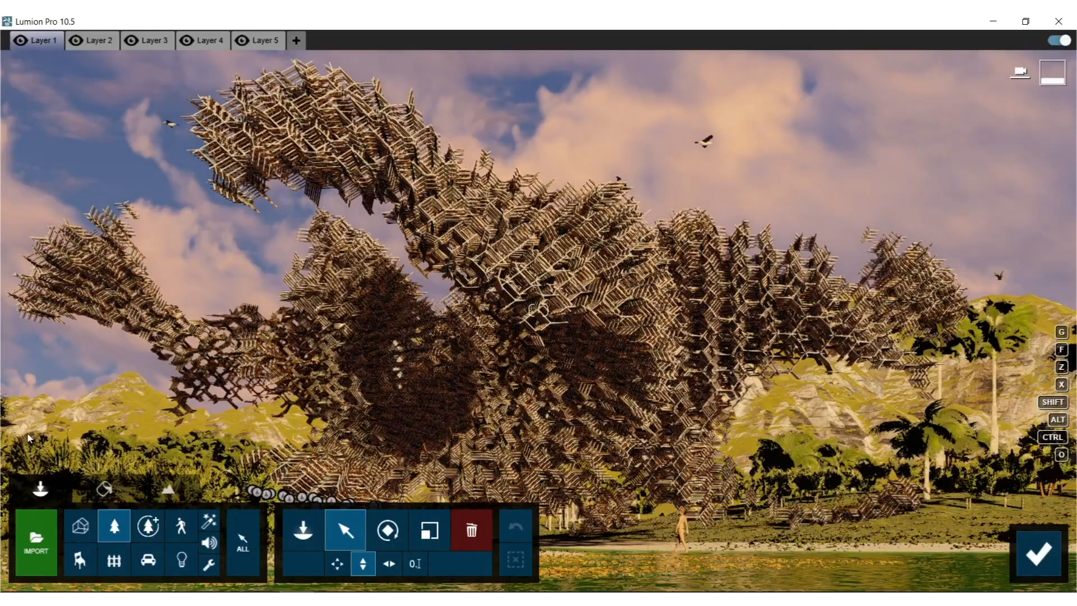
{"action": "left_click", "coordinate": [105, 489]}
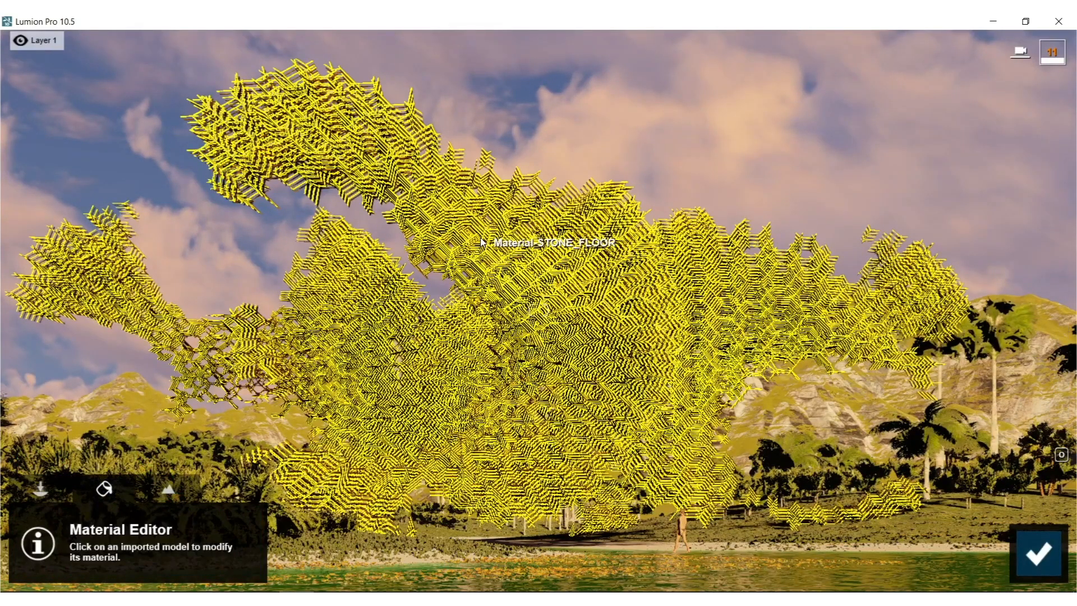
{"action": "scroll", "coordinate": [480, 243], "scroll_direction": "up", "scroll_amount": 3}
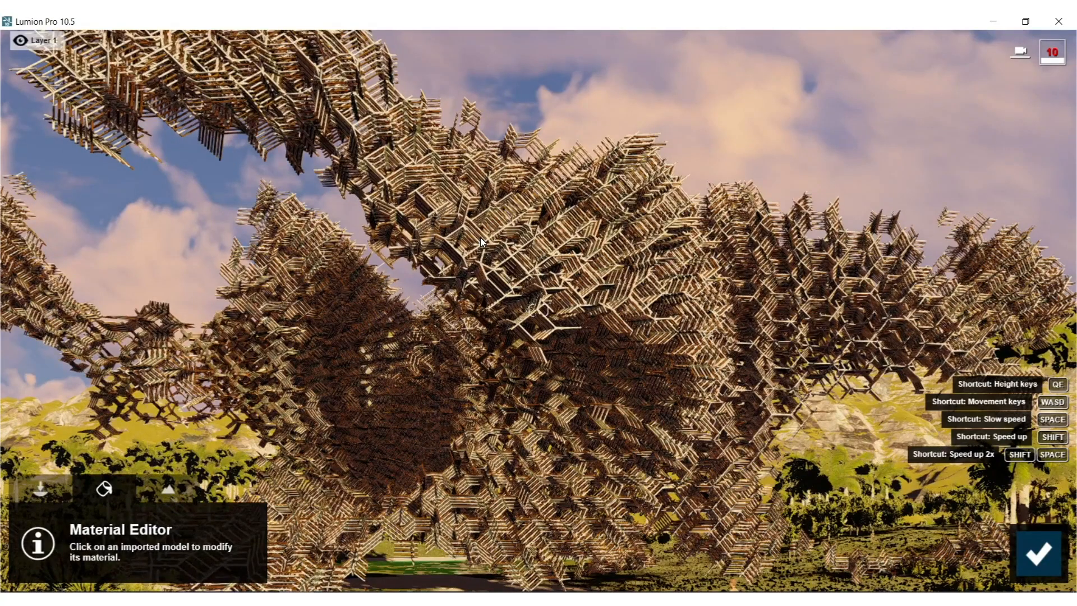
{"action": "scroll", "coordinate": [570, 307], "scroll_direction": "up", "scroll_amount": 3}
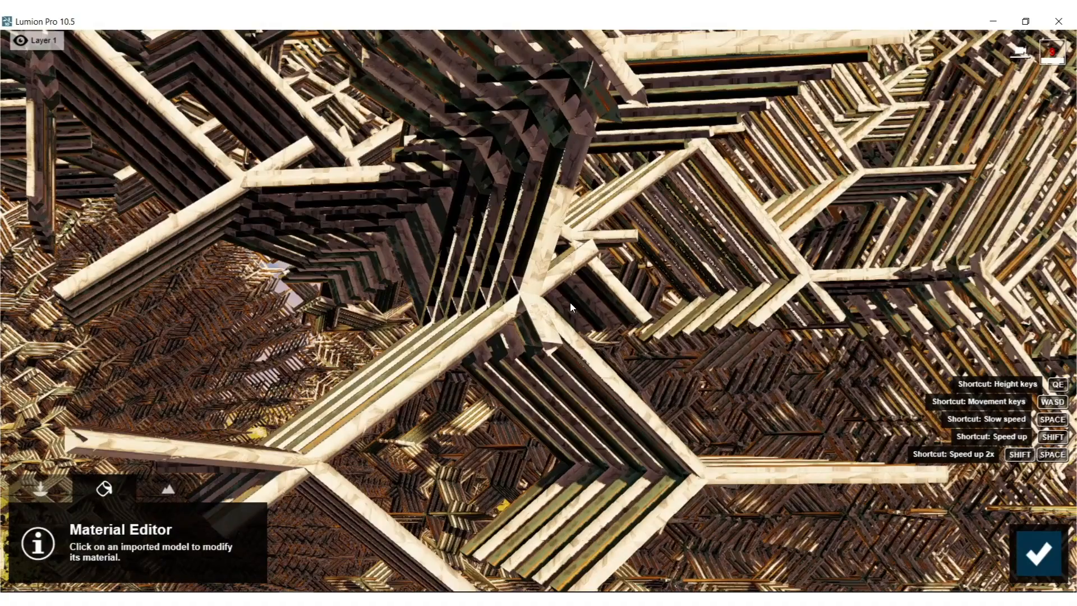
{"action": "scroll", "coordinate": [570, 302], "scroll_direction": "up", "scroll_amount": 3}
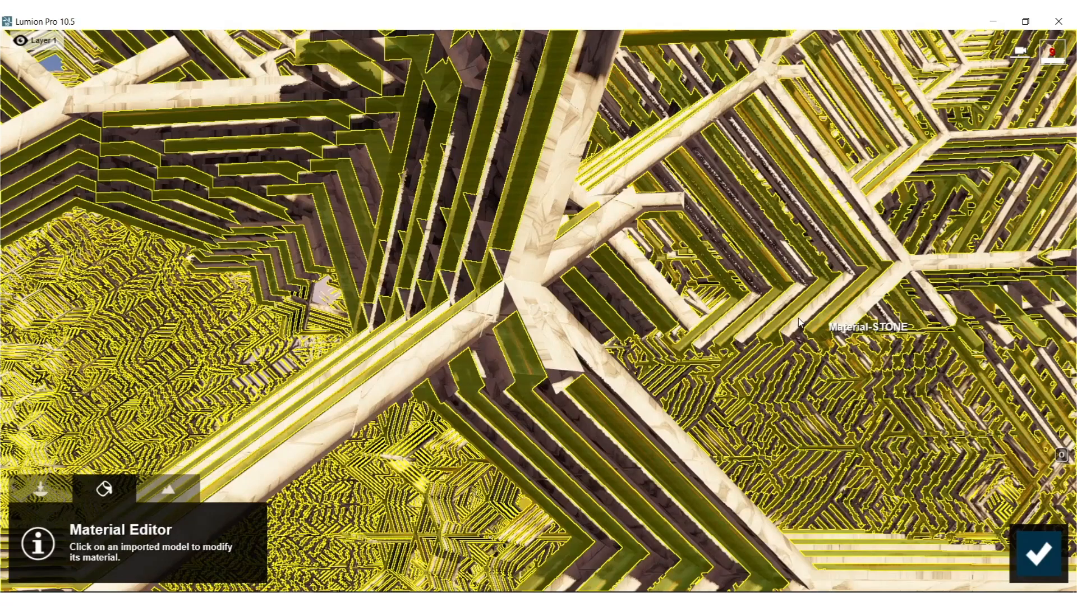
{"action": "left_click", "coordinate": [483, 300]}
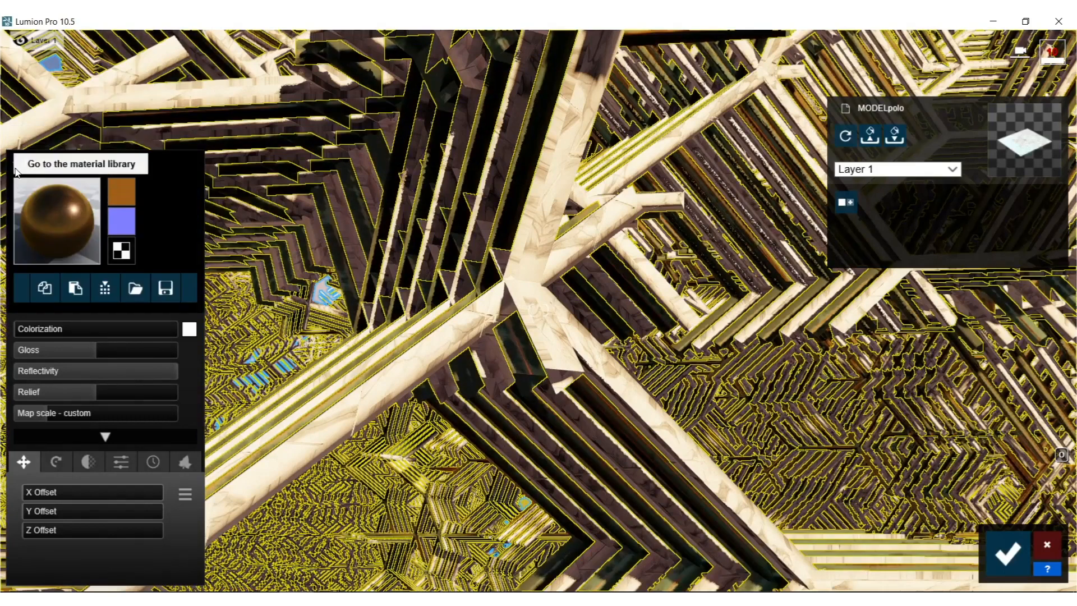
{"action": "left_click", "coordinate": [17, 173]}
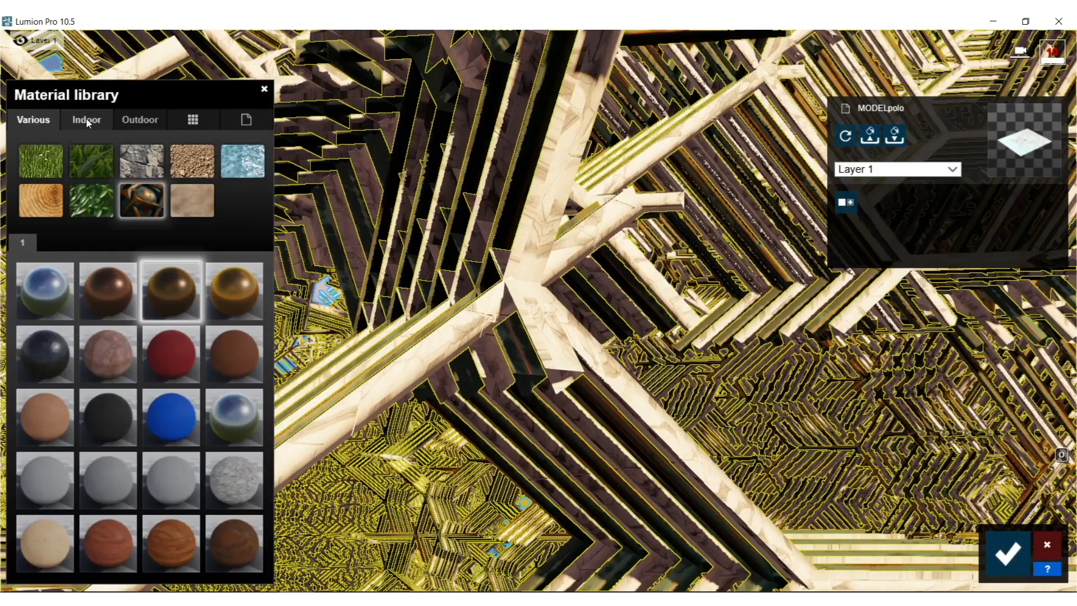
{"action": "left_click", "coordinate": [87, 121]}
{"action": "left_click", "coordinate": [93, 201]}
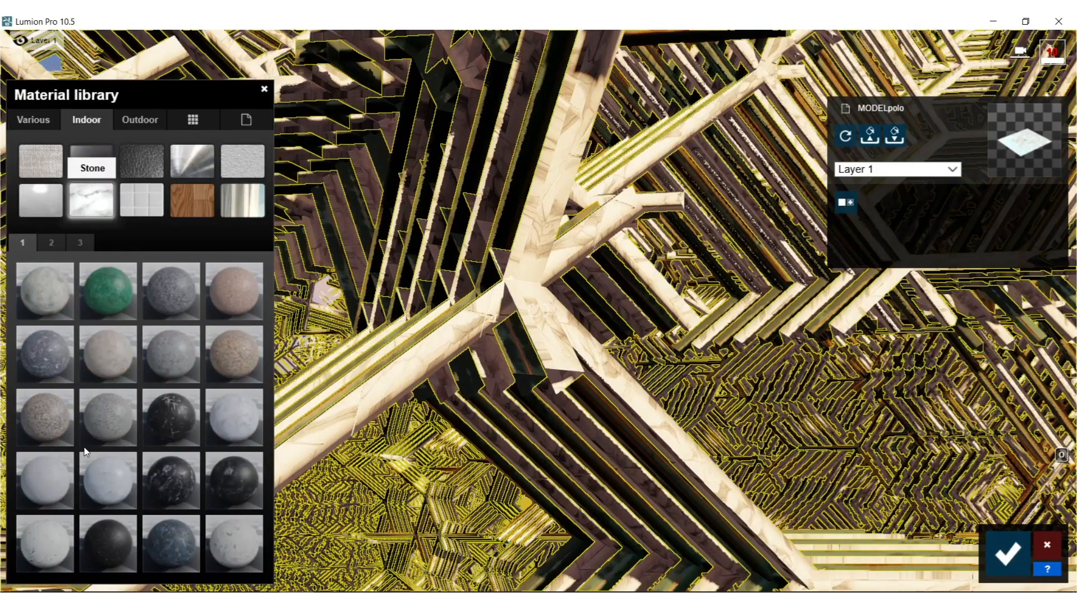
{"action": "left_click", "coordinate": [45, 542]}
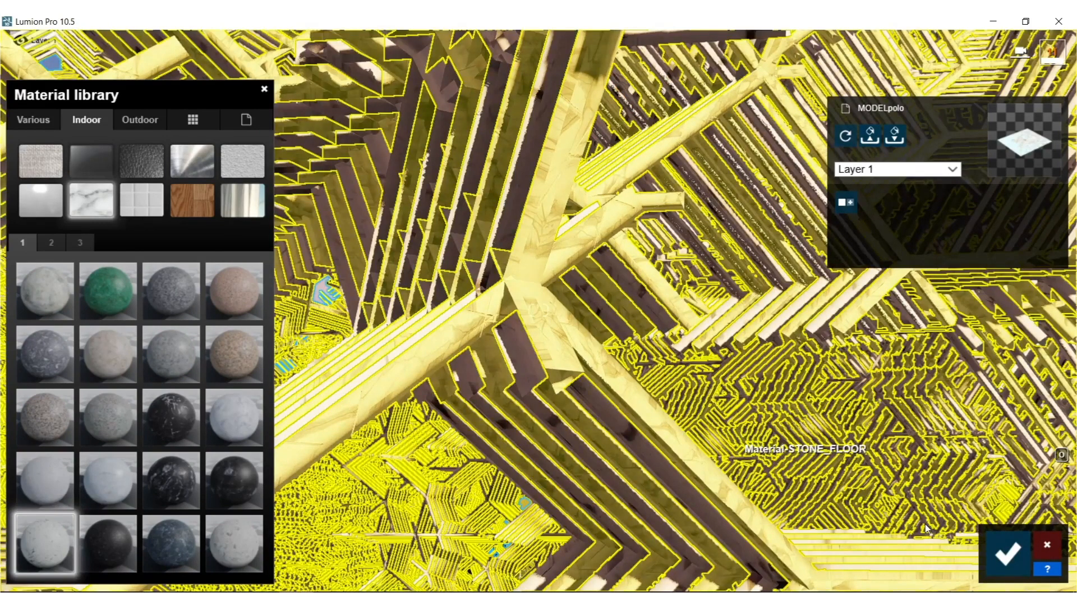
{"action": "left_click", "coordinate": [1008, 553]}
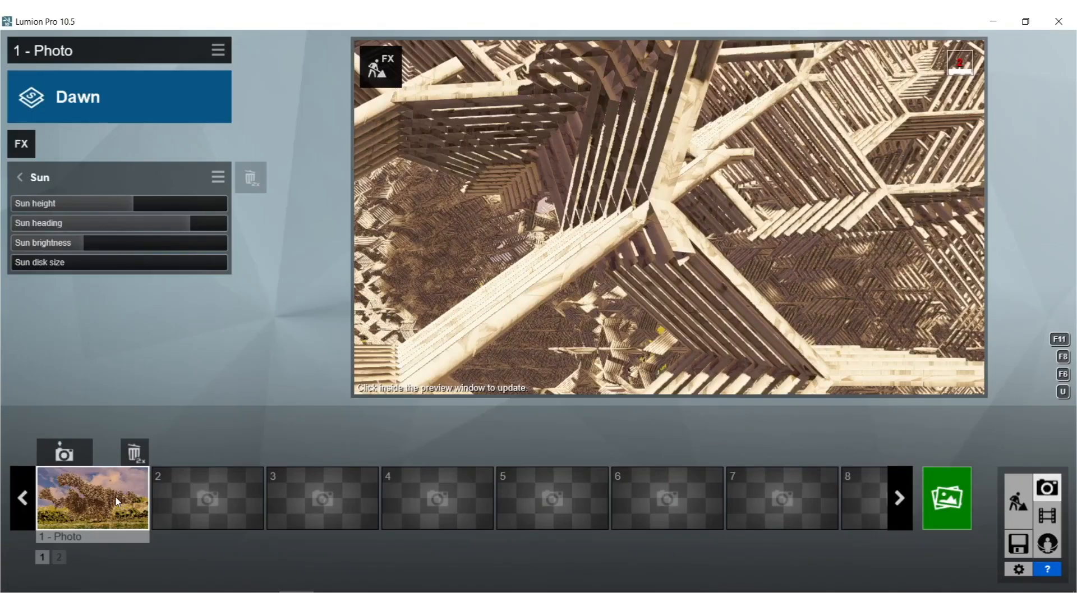
{"action": "left_click", "coordinate": [596, 287]}
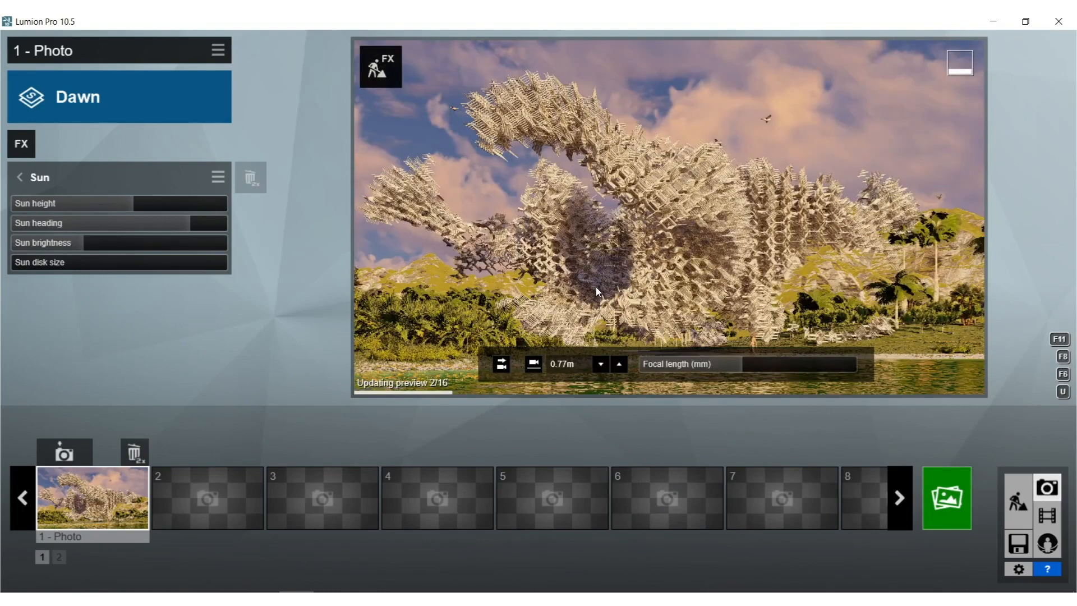
- Render the current shot at Desktop size 1920x1080 and save it as JPG file 111 in the BOOK folder
{"action": "left_click", "coordinate": [944, 500]}
{"action": "left_click", "coordinate": [413, 493]}
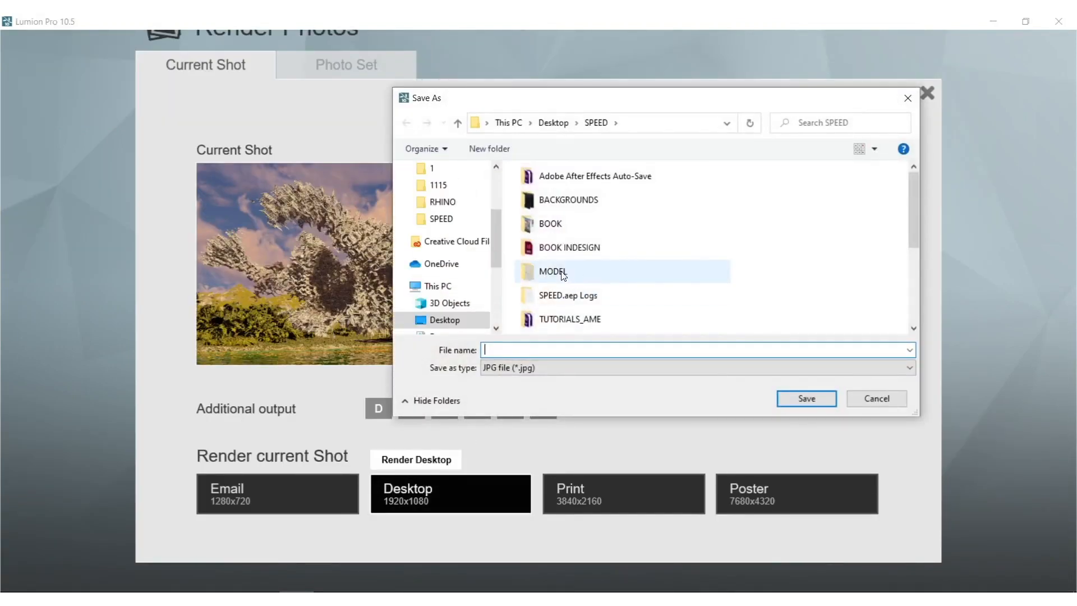
{"action": "double_click", "coordinate": [566, 224]}
{"action": "left_click", "coordinate": [564, 348]}
{"action": "type", "text": "111"}
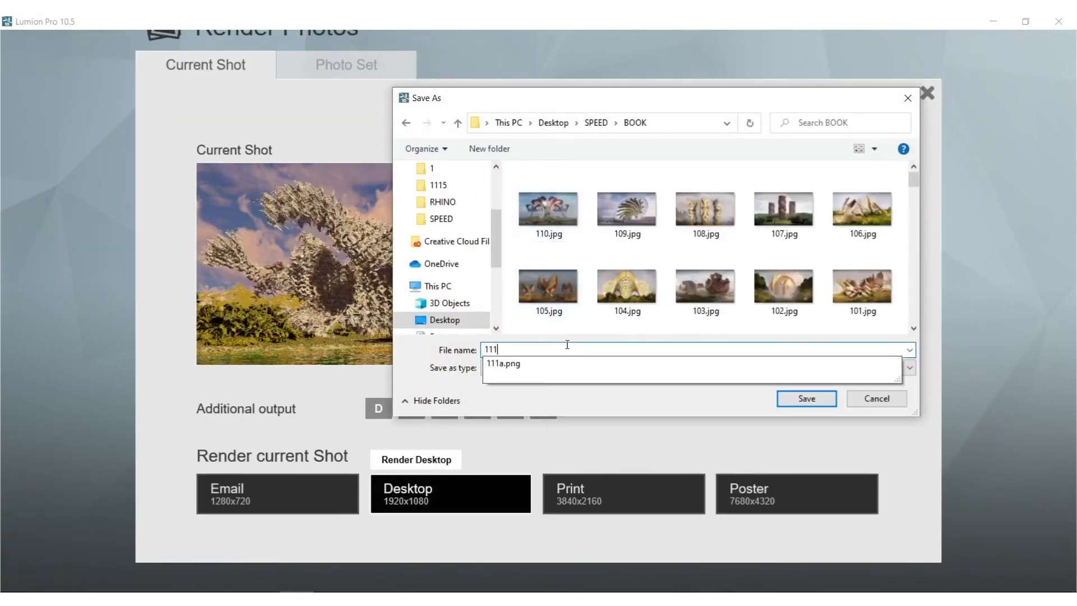
{"action": "left_click", "coordinate": [800, 398]}
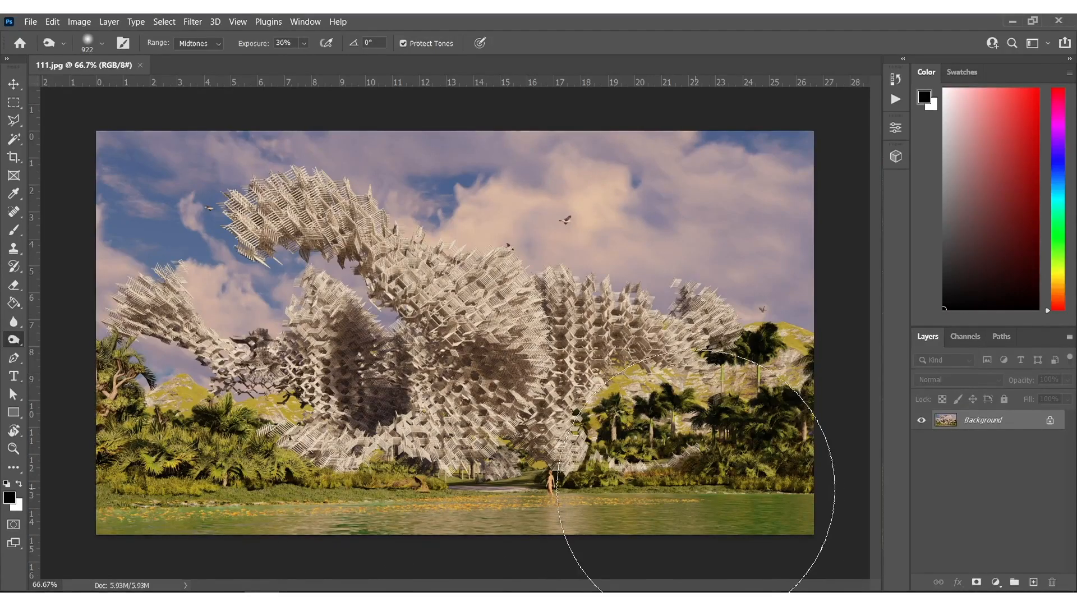
- Examine the rendered 111.jpg in Photoshop, checking the base of the structure, the figure and the overall composition
{"action": "right_click_drag", "start_coordinate": [692, 472], "coordinate": [643, 485], "text": "alt"}
{"action": "scroll", "coordinate": [519, 480], "scroll_direction": "up", "scroll_amount": 12, "text": "alt"}
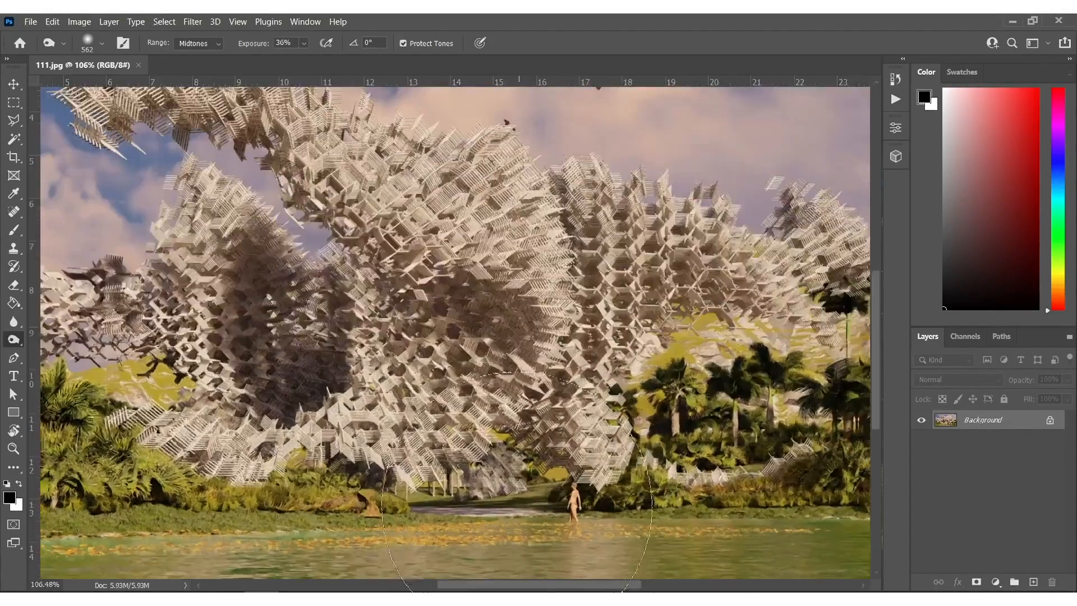
{"action": "right_click_drag", "start_coordinate": [490, 486], "coordinate": [208, 492], "text": "alt"}
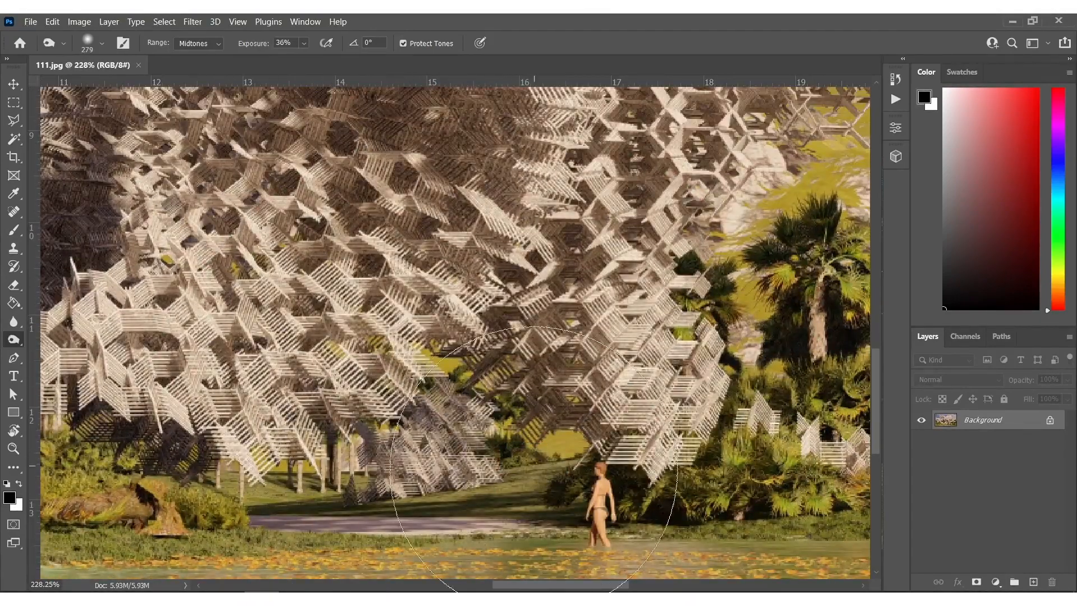
{"action": "scroll", "coordinate": [505, 354], "scroll_direction": "down", "scroll_amount": 3, "text": "alt"}
{"action": "scroll", "coordinate": [508, 335], "scroll_direction": "down", "scroll_amount": 4, "text": "alt"}
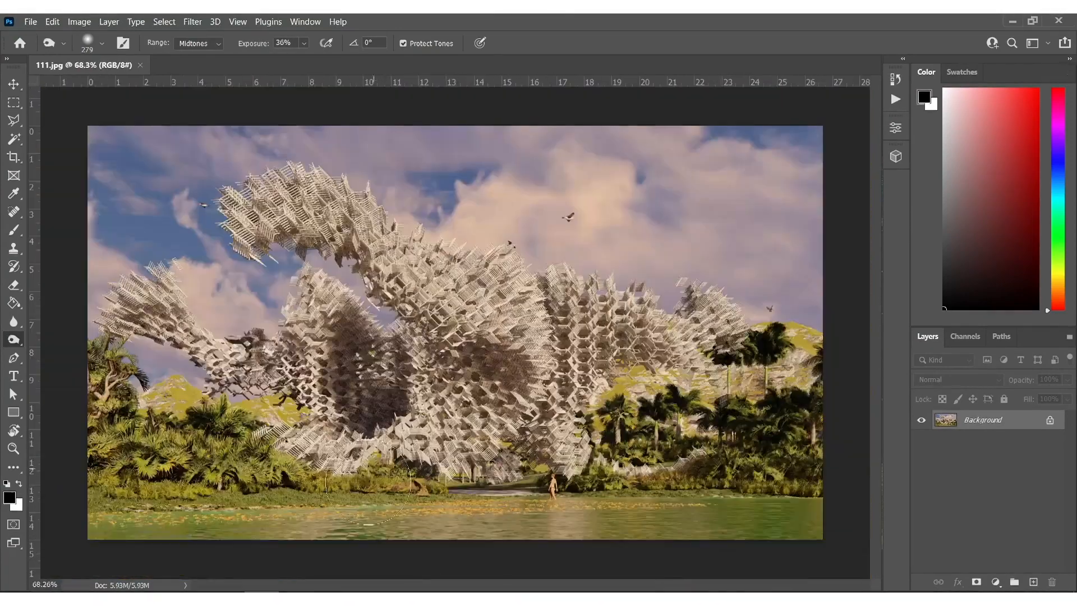
{"action": "scroll", "coordinate": [386, 399], "scroll_direction": "up", "scroll_amount": 3, "text": "alt"}
{"action": "scroll", "coordinate": [386, 400], "scroll_direction": "down", "scroll_amount": 2, "text": "alt"}
{"action": "scroll", "coordinate": [386, 399], "scroll_direction": "down", "scroll_amount": 3, "text": "alt"}
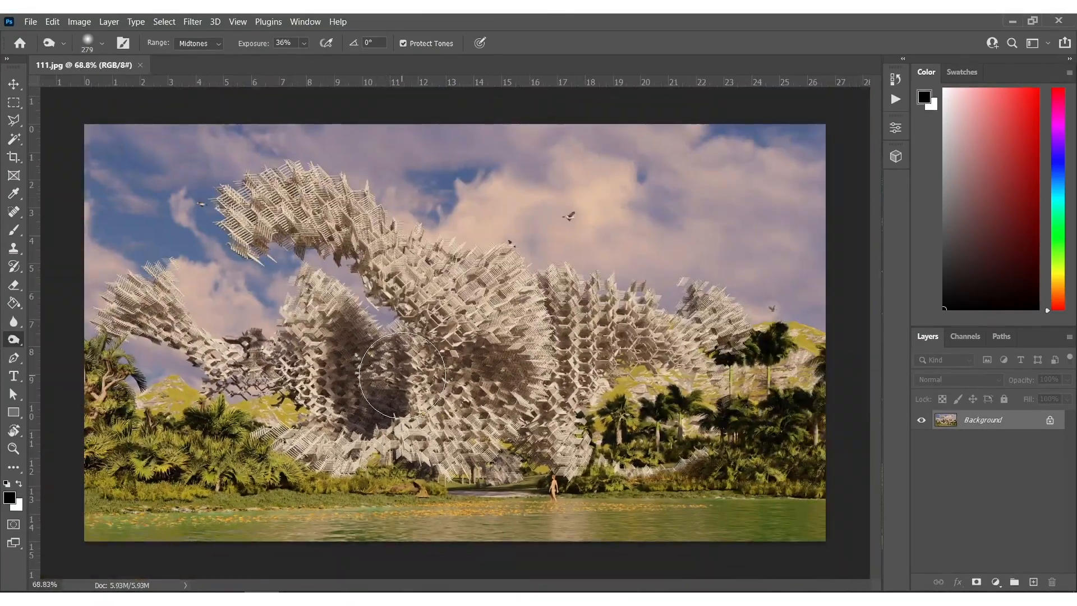
- Duplicate the Background layer and apply Auto Tone to the copy
{"action": "right_click_drag", "start_coordinate": [456, 366], "coordinate": [503, 366], "text": "alt"}
{"action": "key", "text": "ctrl+j"}
{"action": "left_click", "coordinate": [79, 21]}
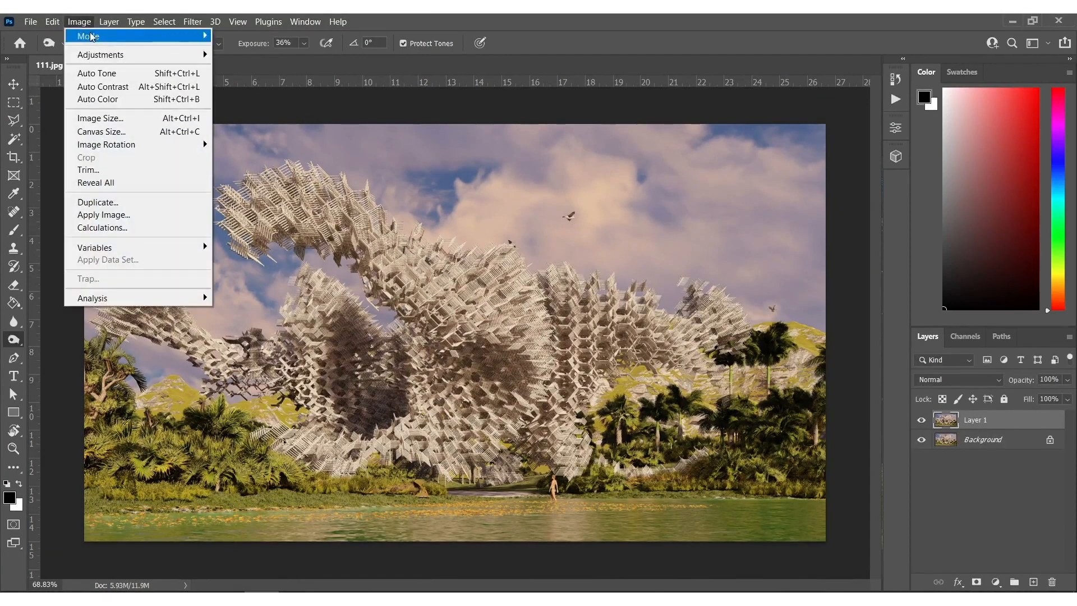
{"action": "left_click", "coordinate": [103, 72]}
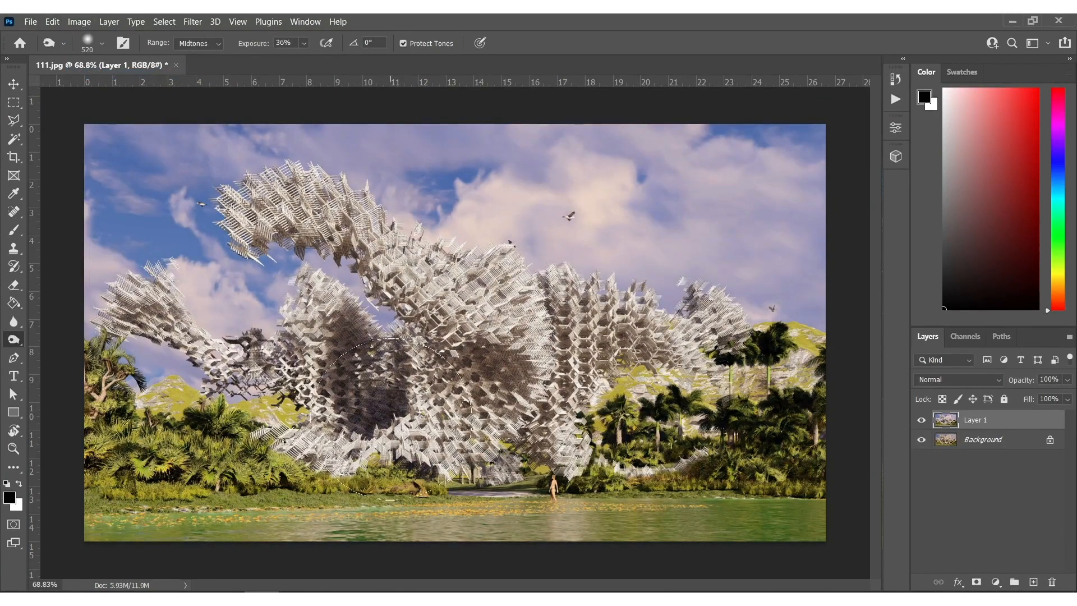
- Try Auto Color on the duplicated layer, undo it, and enlarge the Dodge/Burn brush to about 702
{"action": "left_click", "coordinate": [79, 22]}
{"action": "left_click", "coordinate": [115, 99]}
{"action": "key", "text": "ctrl+z"}
{"action": "right_click_drag", "start_coordinate": [484, 377], "coordinate": [535, 377], "text": "alt"}
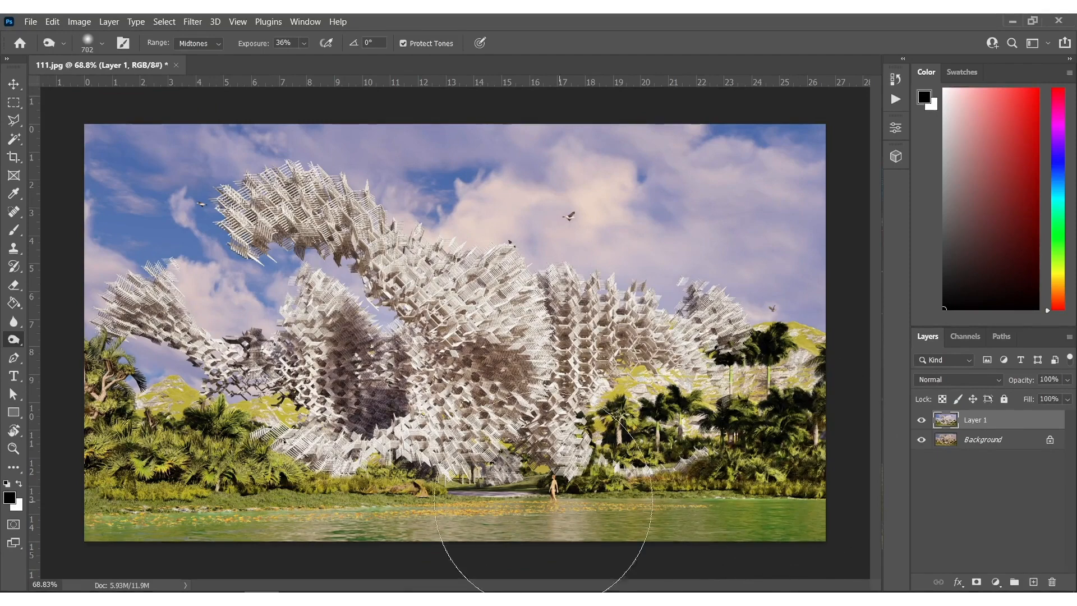
- Enlarge the Dodge/Burn brush to about 955, lighten the sky on Layer 1, and apply Auto Color to the layer
{"action": "right_click_drag", "start_coordinate": [212, 264], "coordinate": [263, 264], "text": "alt"}
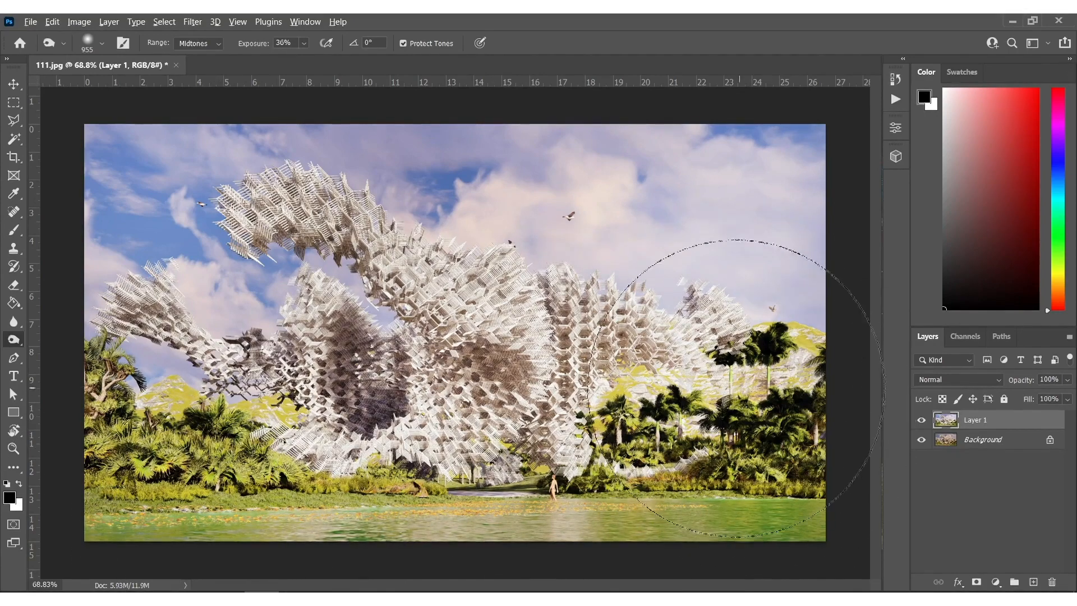
{"action": "scroll", "coordinate": [577, 433], "scroll_direction": "down", "scroll_amount": 3, "text": "alt"}
{"action": "scroll", "coordinate": [345, 289], "scroll_direction": "up", "scroll_amount": 3, "text": "alt"}
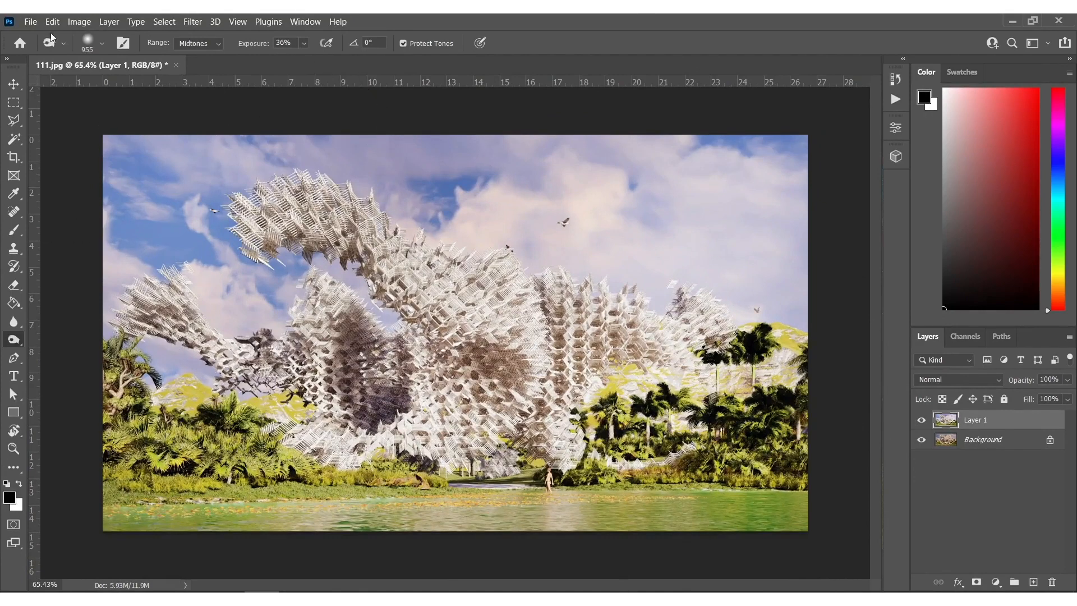
{"action": "left_click", "coordinate": [79, 21]}
{"action": "left_click", "coordinate": [95, 99]}
- Lower Layer 1's opacity to 56% and merge it with the Background layer
{"action": "left_click_drag", "start_coordinate": [1020, 383], "coordinate": [1013, 383]}
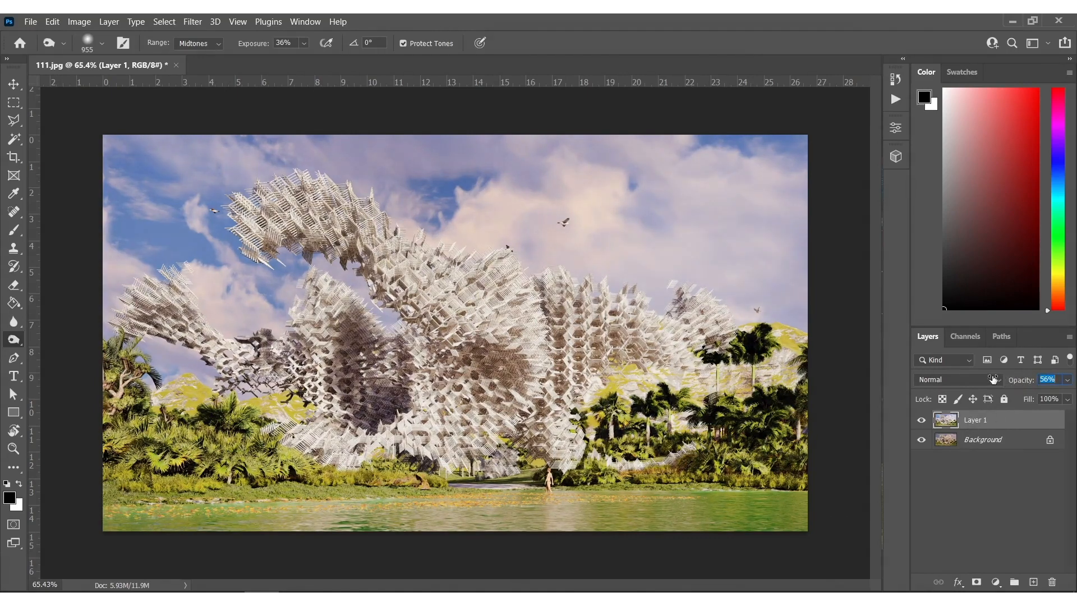
{"action": "right_click", "coordinate": [965, 433]}
{"action": "left_click", "coordinate": [971, 402]}
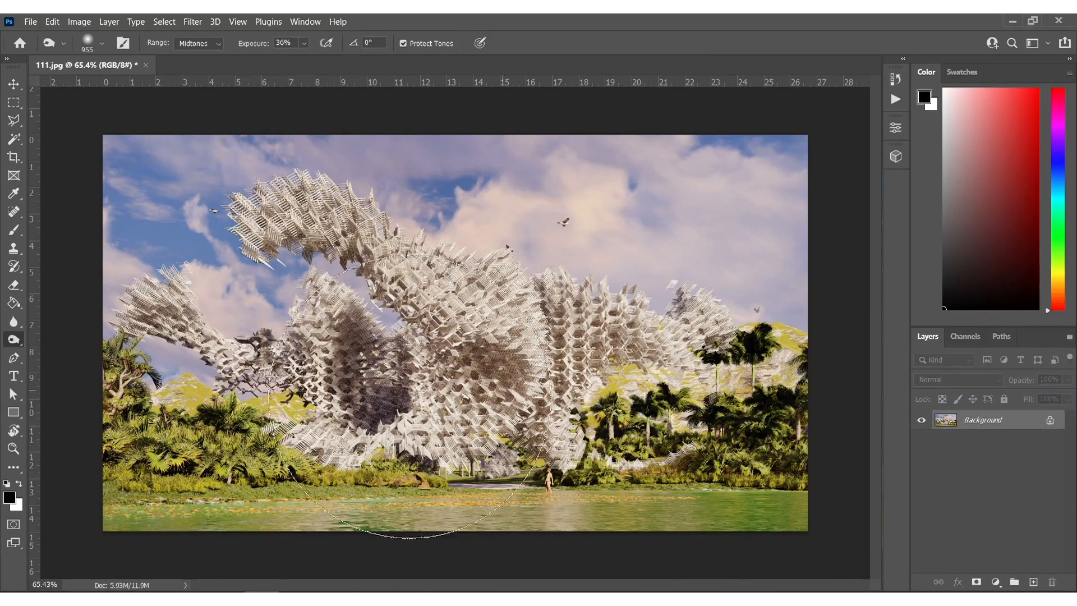
- Reduce the Dodge/Burn brush to about 603 and duplicate the Background layer
{"action": "scroll", "coordinate": [556, 427], "scroll_direction": "up", "scroll_amount": 2, "text": "alt"}
{"action": "scroll", "coordinate": [561, 404], "scroll_direction": "down", "scroll_amount": 2, "text": "alt"}
{"action": "right_click_drag", "start_coordinate": [587, 385], "coordinate": [514, 385], "text": "alt"}
{"action": "scroll", "coordinate": [514, 383], "scroll_direction": "down", "scroll_amount": 2, "text": "alt"}
{"action": "scroll", "coordinate": [533, 393], "scroll_direction": "up", "scroll_amount": 3, "text": "alt"}
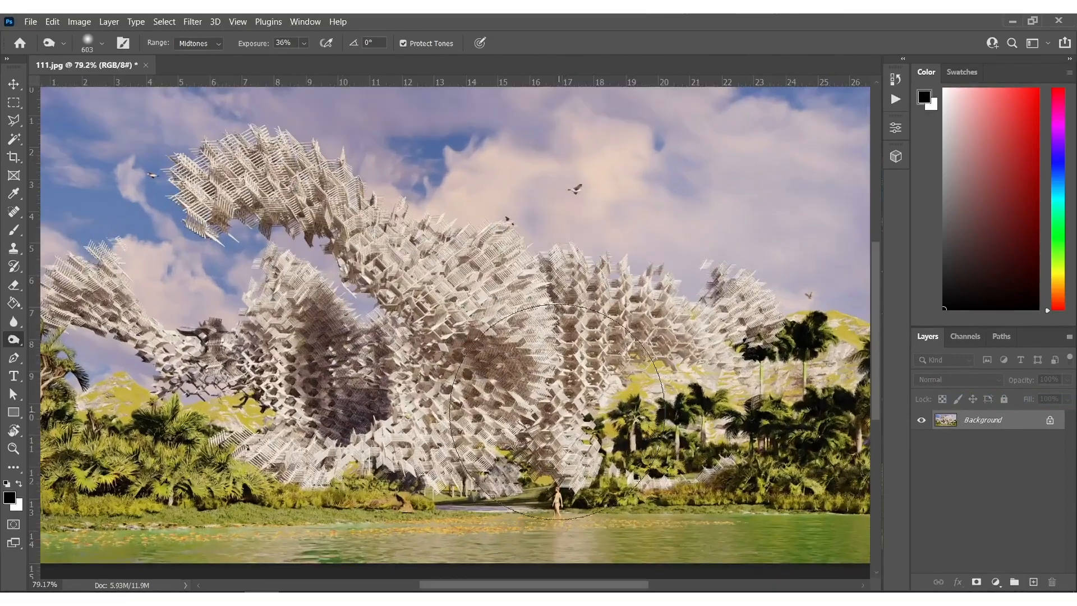
{"action": "scroll", "coordinate": [554, 405], "scroll_direction": "down", "scroll_amount": 2, "text": "alt"}
{"action": "key", "text": "ctrl+j"}
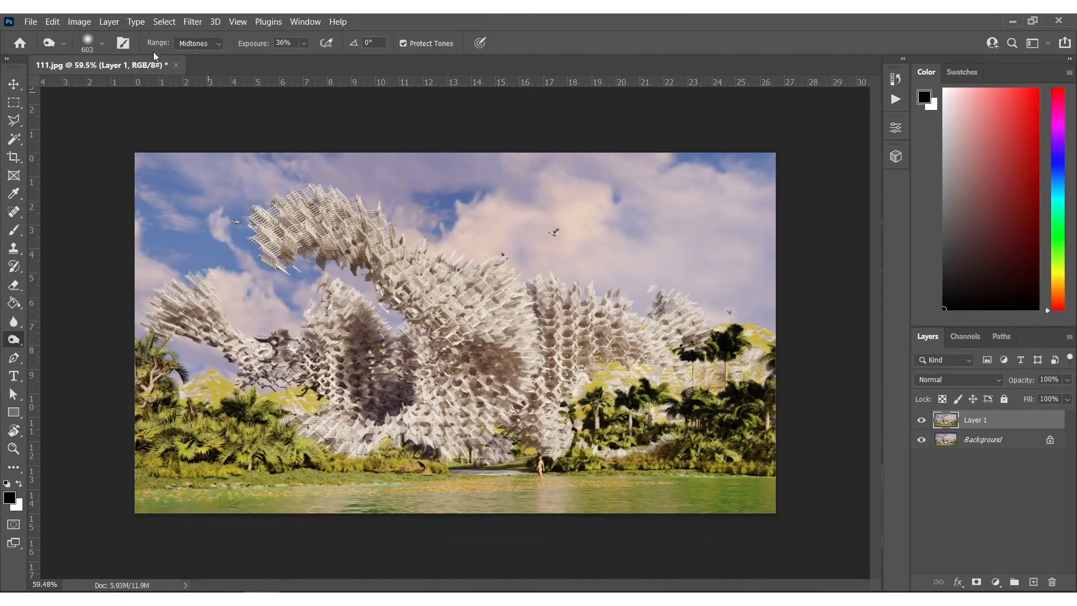
- Apply a Diffuse Glow filter to the duplicated layer with Graininess 0, Glow Amount 5 and Clear Amount 20
{"action": "left_click", "coordinate": [197, 22]}
{"action": "left_click", "coordinate": [233, 90]}
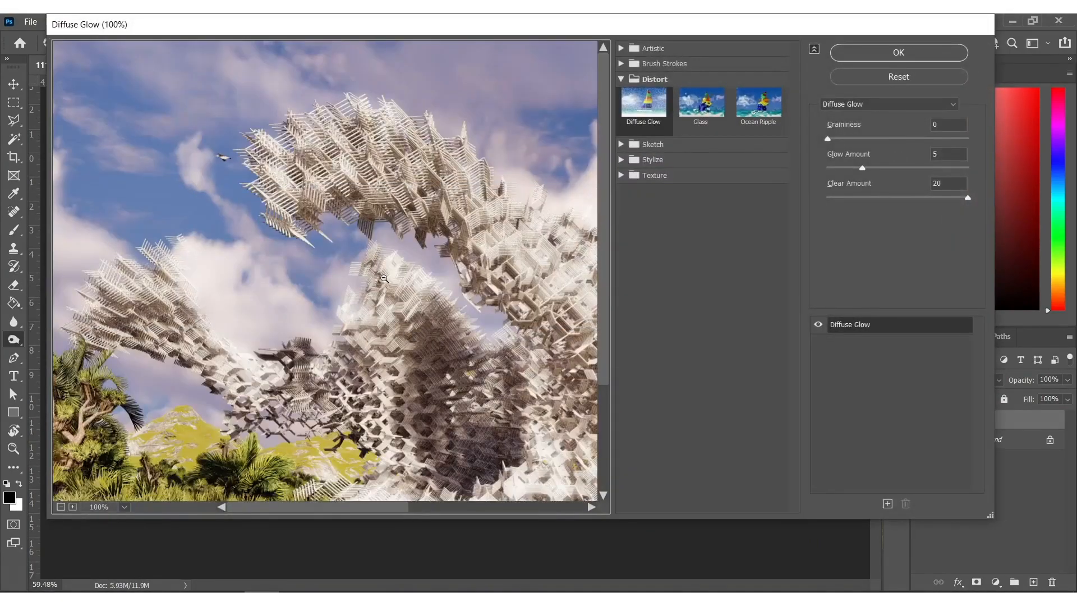
{"action": "left_click", "coordinate": [384, 278], "text": "alt"}
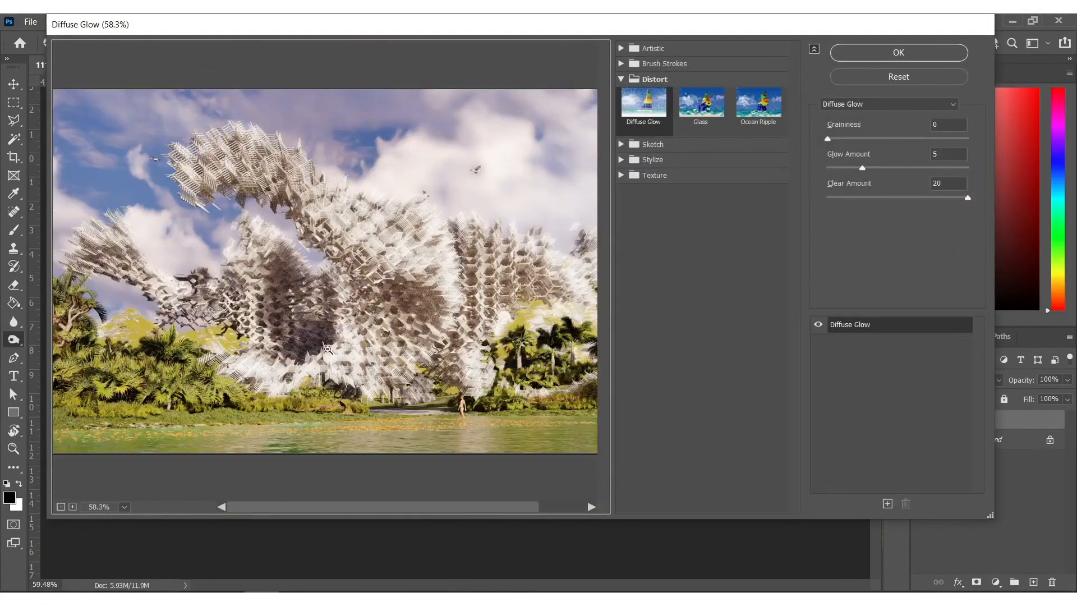
{"action": "scroll", "coordinate": [328, 347], "scroll_direction": "down", "scroll_amount": 1, "text": "alt"}
{"action": "scroll", "coordinate": [419, 293], "scroll_direction": "down", "scroll_amount": 1, "text": "alt"}
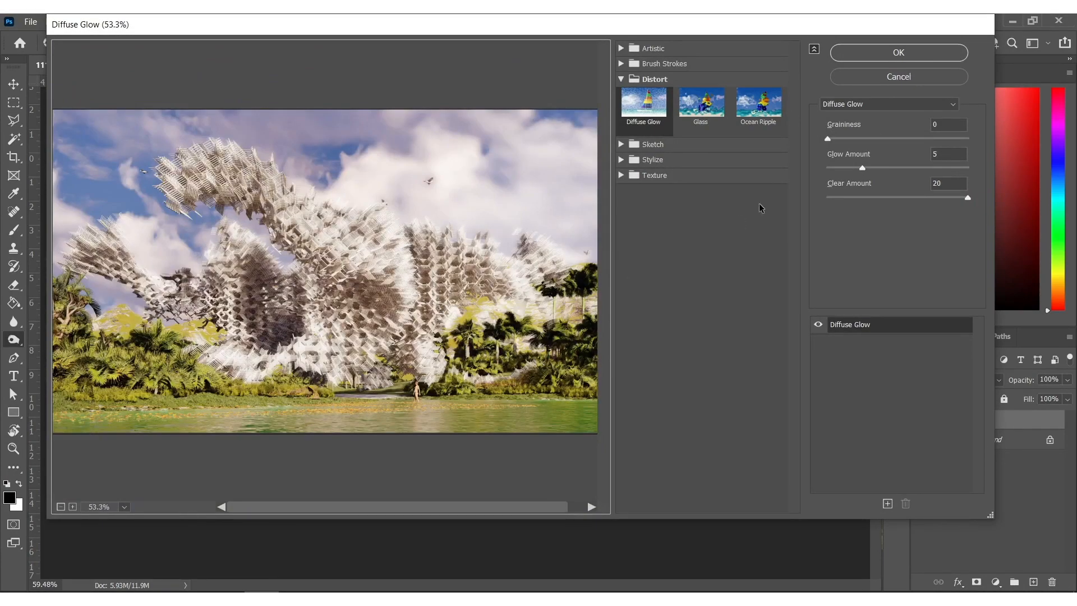
{"action": "left_click", "coordinate": [884, 56]}
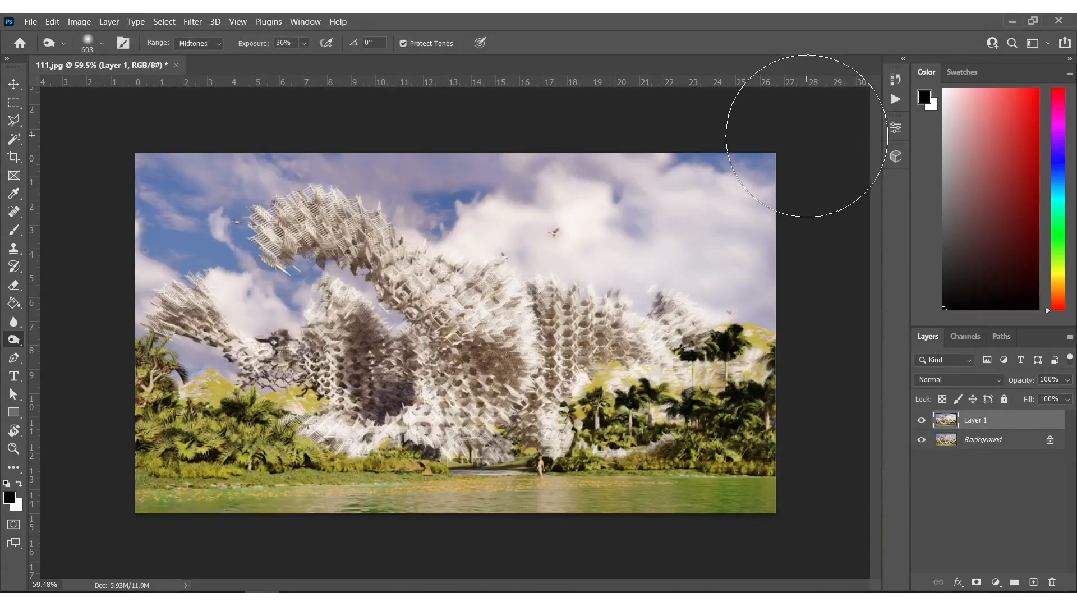
- Erase the glow from the sky and surrounding landscape on Layer 1 with a soft eraser of about 573, reducing the eraser to 350
{"action": "right_click_drag", "start_coordinate": [489, 342], "coordinate": [539, 311], "text": "alt"}
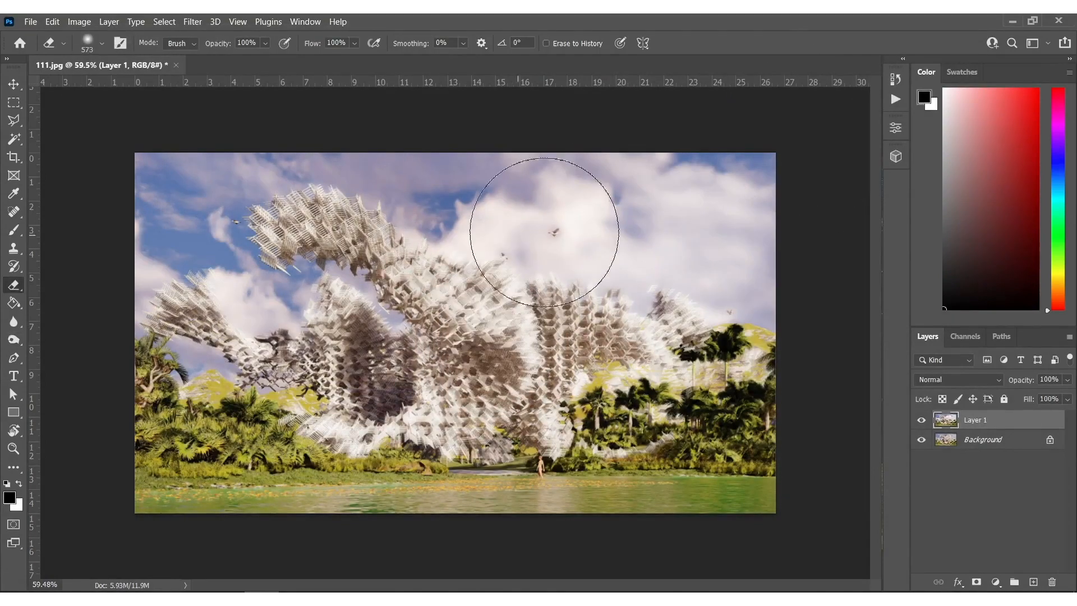
{"action": "mouse_move", "coordinate": [754, 283]}
{"action": "left_mouse_down"}
{"action": "mouse_move", "coordinate": [702, 243]}
{"action": "mouse_move", "coordinate": [355, 164]}
{"action": "mouse_move", "coordinate": [264, 186]}
{"action": "mouse_move", "coordinate": [197, 308]}
{"action": "mouse_move", "coordinate": [109, 241]}
{"action": "mouse_move", "coordinate": [284, 357]}
{"action": "mouse_move", "coordinate": [319, 342]}
{"action": "mouse_move", "coordinate": [304, 341]}
{"action": "mouse_move", "coordinate": [537, 439]}
{"action": "left_mouse_up"}
{"action": "left_click_drag", "start_coordinate": [624, 453], "coordinate": [721, 395]}
{"action": "right_click_drag", "start_coordinate": [649, 405], "coordinate": [592, 384], "text": "alt"}
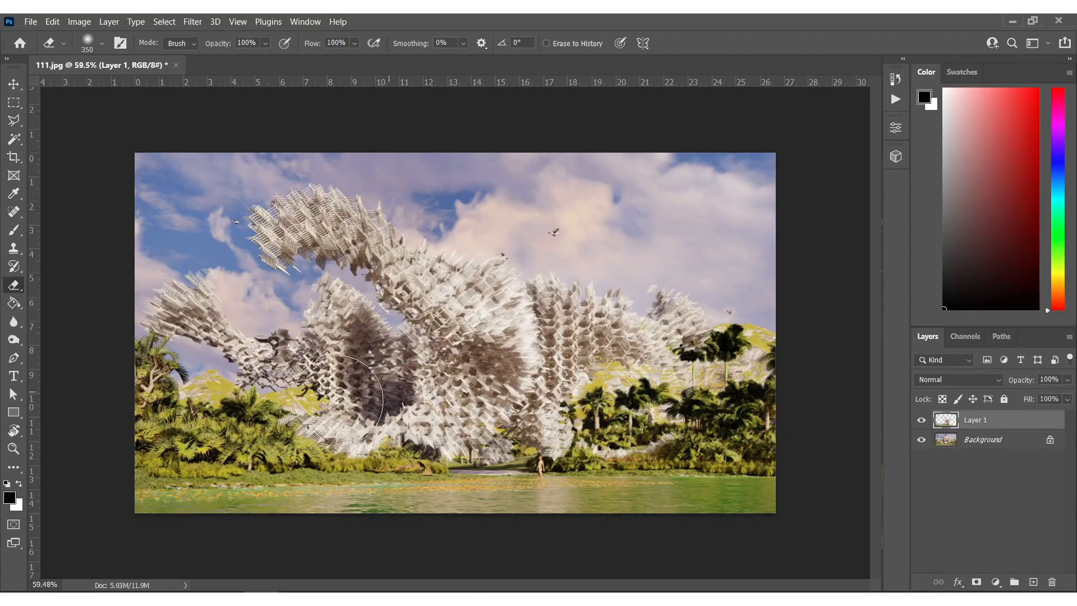
{"action": "scroll", "coordinate": [458, 356], "scroll_direction": "up", "scroll_amount": 6, "text": "alt"}
{"action": "scroll", "coordinate": [481, 340], "scroll_direction": "down", "scroll_amount": 3, "text": "alt"}
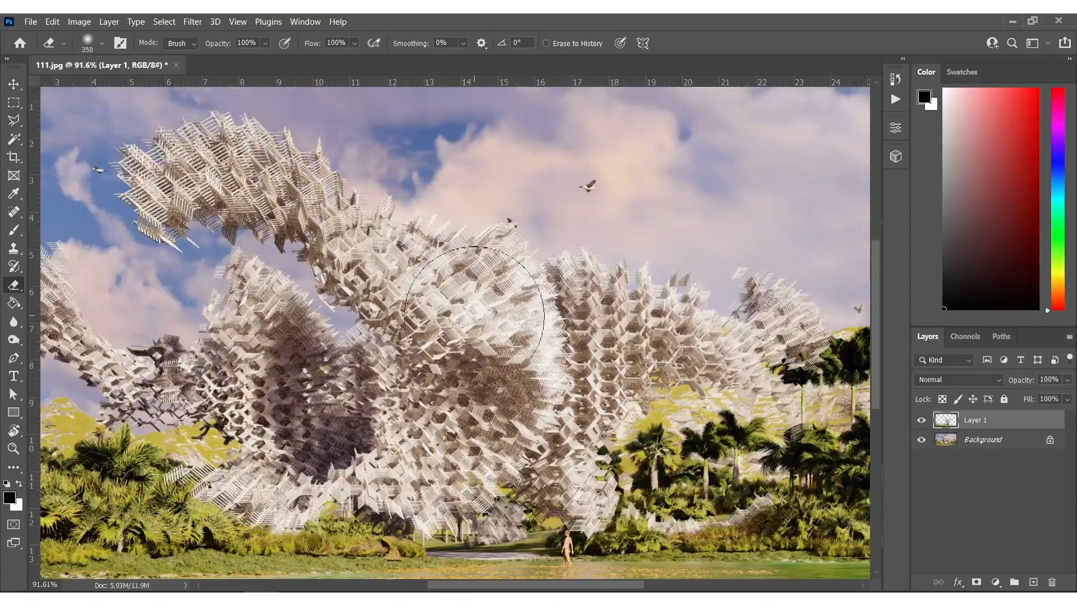
{"action": "scroll", "coordinate": [470, 334], "scroll_direction": "down", "scroll_amount": 1, "text": "alt"}
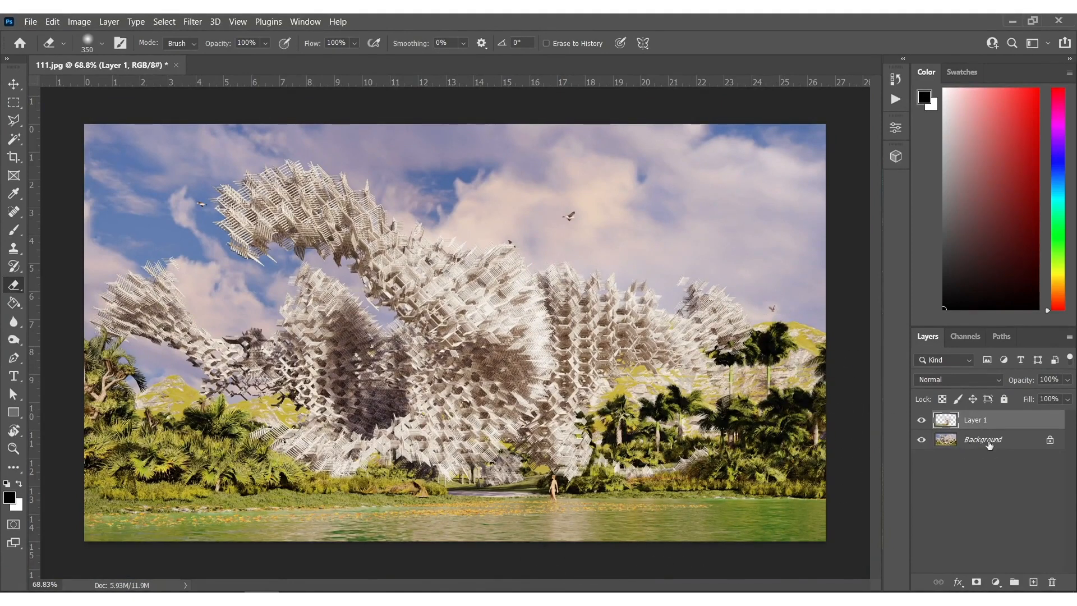
- Merge the partly erased glow layer with the Background layer
{"action": "left_click", "coordinate": [995, 444], "text": "shift"}
{"action": "right_click", "coordinate": [995, 442]}
{"action": "left_click", "coordinate": [963, 402]}
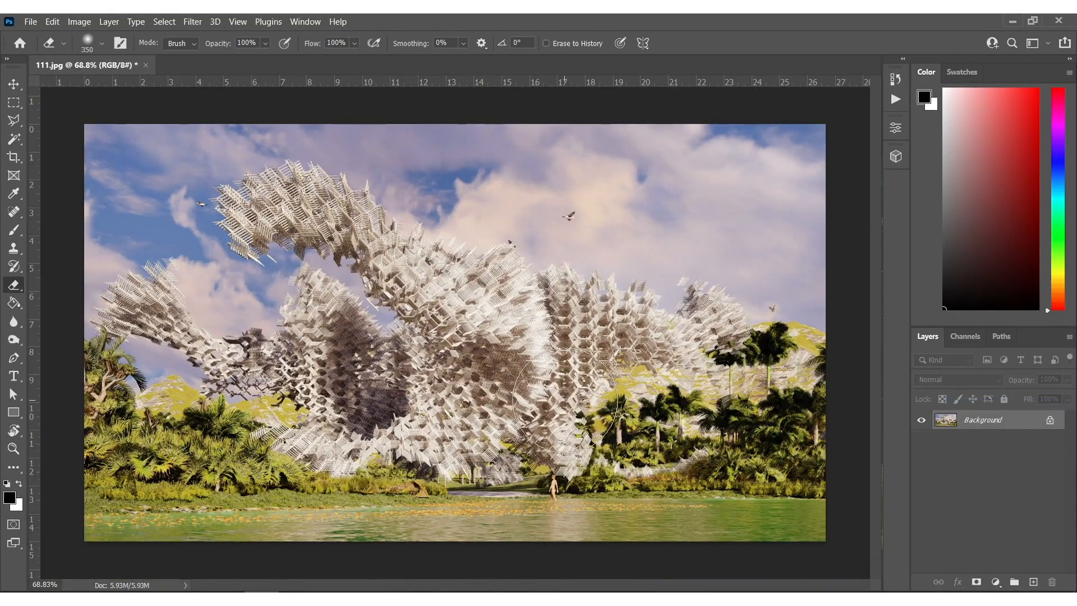
- Try a Dodge/Burn stroke on the structure's shaded hollow, undo it, and reduce the brush to about 422
{"action": "key", "text": "o"}
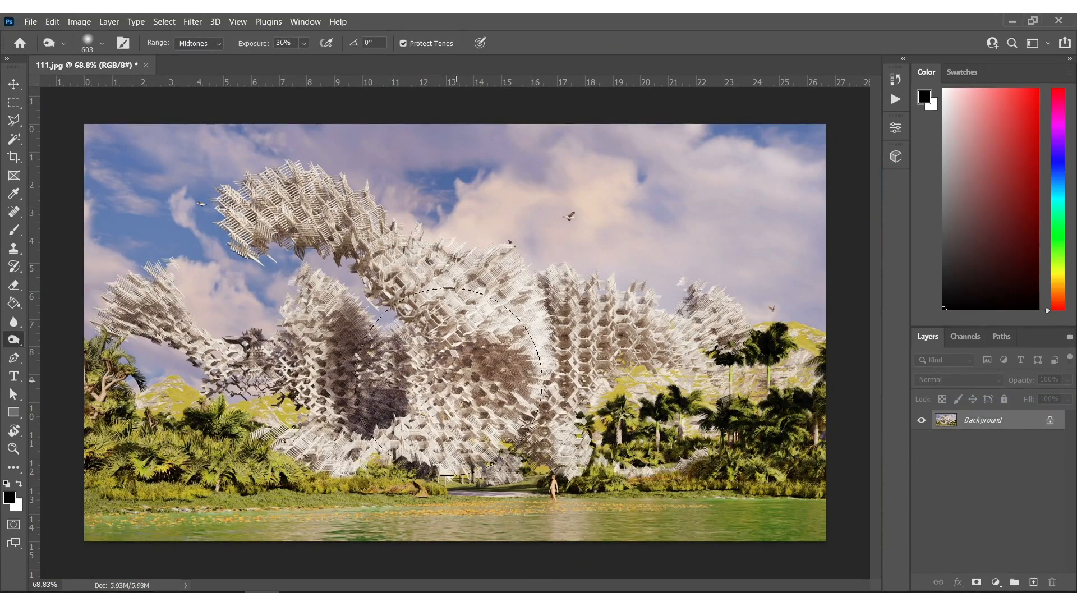
{"action": "left_click", "coordinate": [374, 393]}
{"action": "key", "text": "ctrl+z"}
{"action": "key", "text": "bracketleft"}
{"action": "key", "text": "bracketleft"}
{"action": "key", "text": "bracketleft"}
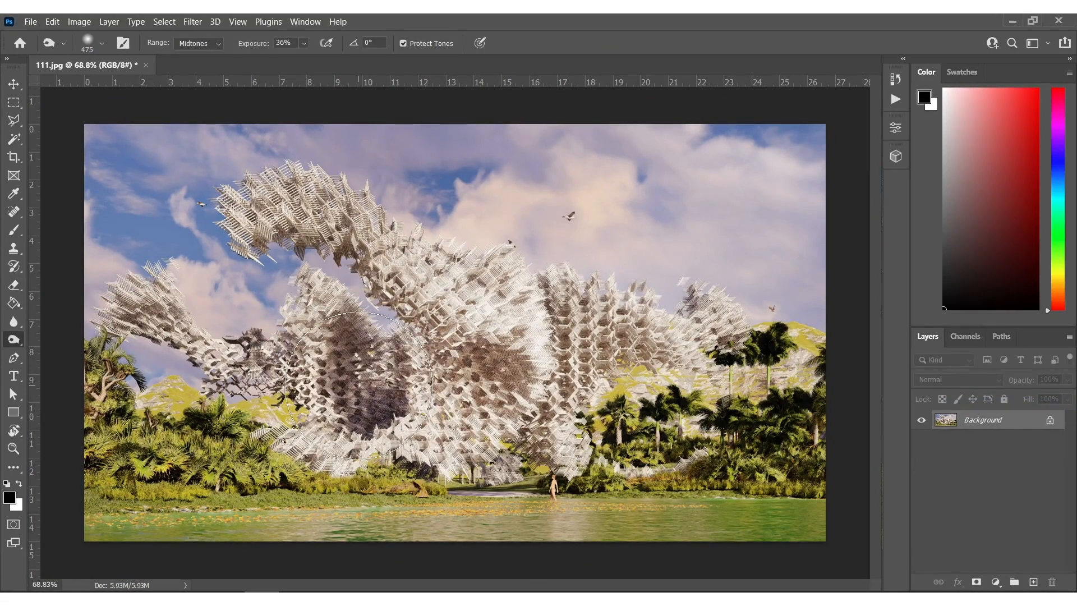
{"action": "right_click_drag", "start_coordinate": [251, 367], "coordinate": [238, 368], "text": "alt"}
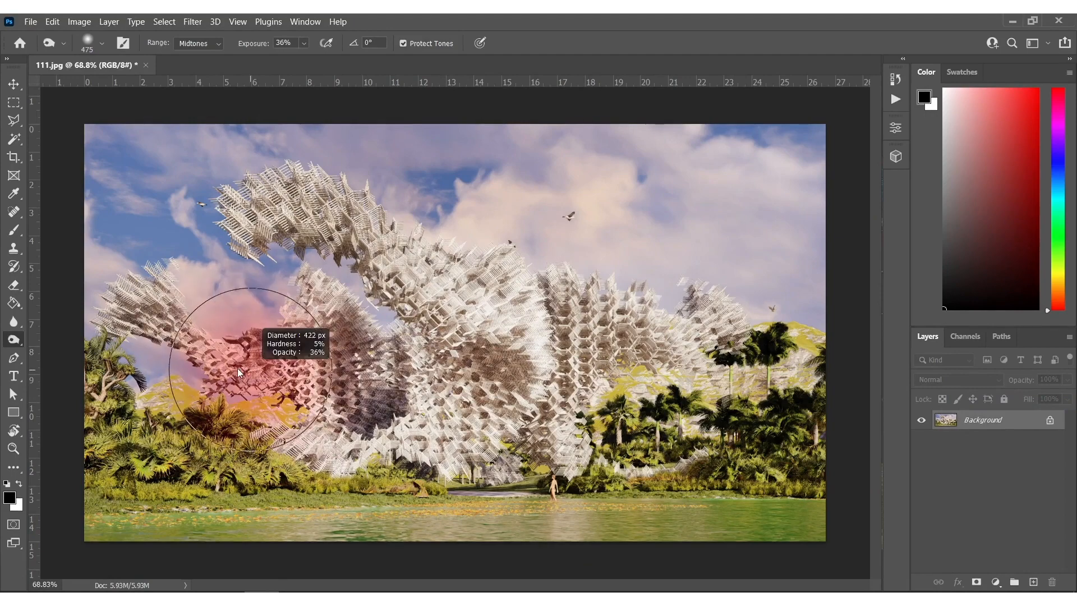
{"action": "scroll", "coordinate": [485, 368], "scroll_direction": "down", "scroll_amount": 2, "text": "alt"}
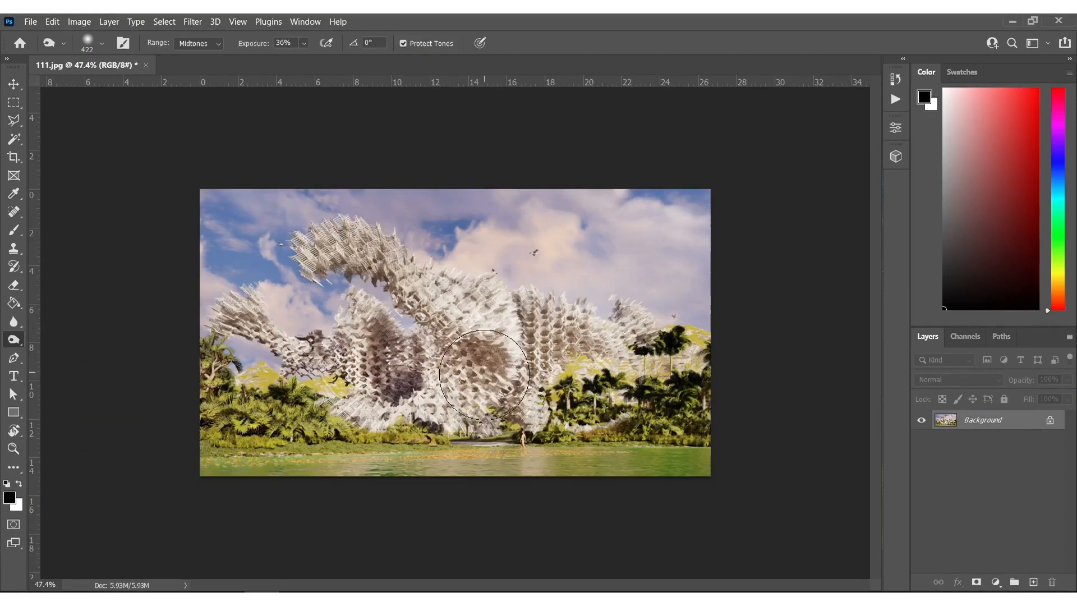
{"action": "scroll", "coordinate": [455, 497], "scroll_direction": "up", "scroll_amount": 1, "text": "alt"}
{"action": "scroll", "coordinate": [448, 371], "scroll_direction": "down", "scroll_amount": 1, "text": "alt"}
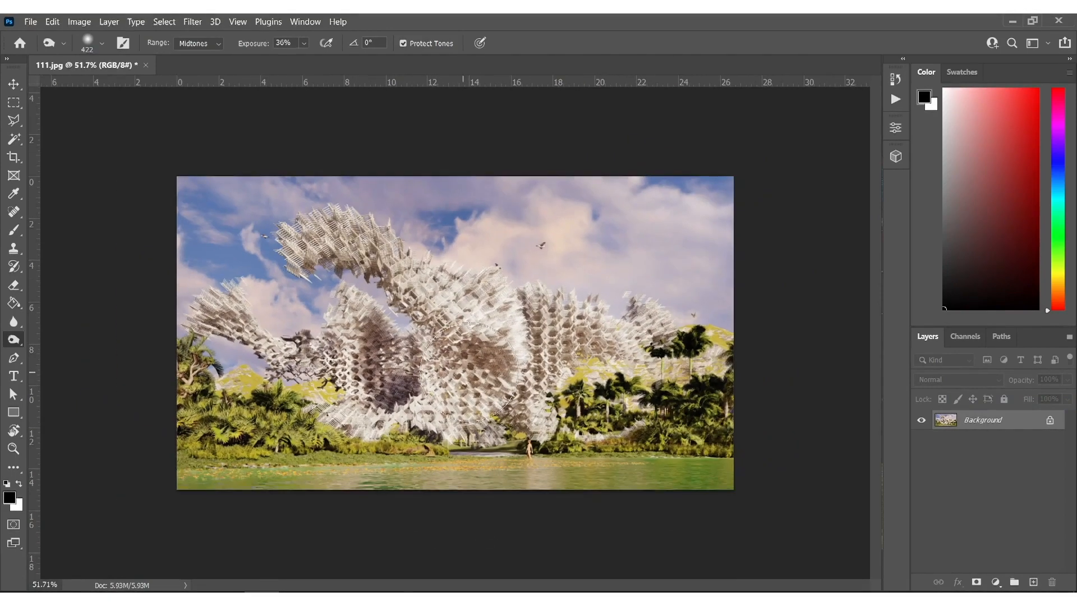
- Apply a Hue/Saturation adjustment to the image with Saturation set to -17
{"action": "key", "text": "ctrl+u"}
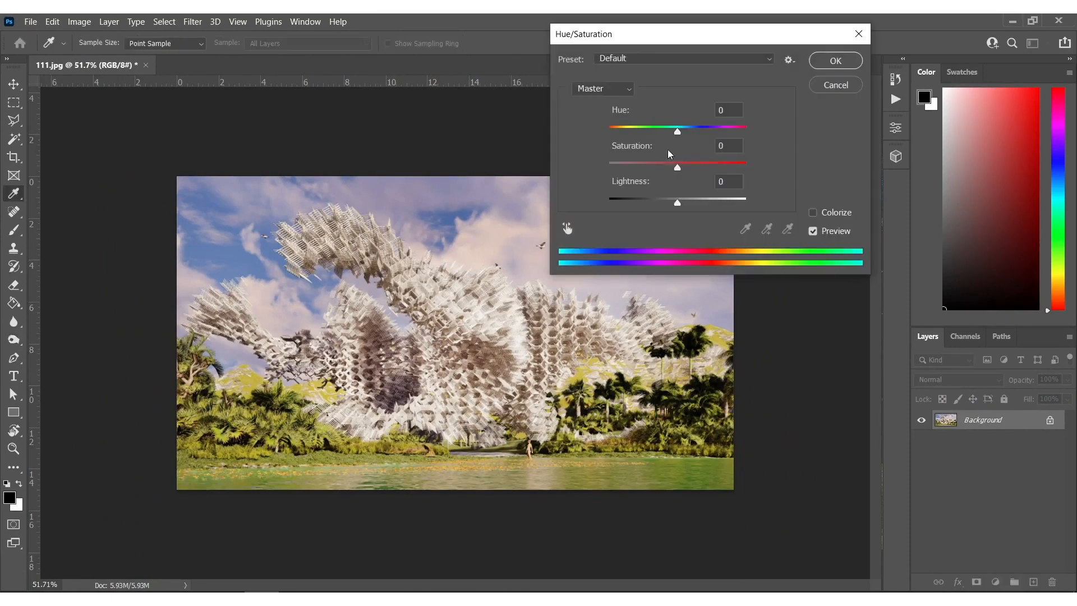
{"action": "mouse_move", "coordinate": [679, 170]}
{"action": "left_mouse_down"}
{"action": "mouse_move", "coordinate": [651, 167]}
{"action": "mouse_move", "coordinate": [665, 155]}
{"action": "left_mouse_up"}
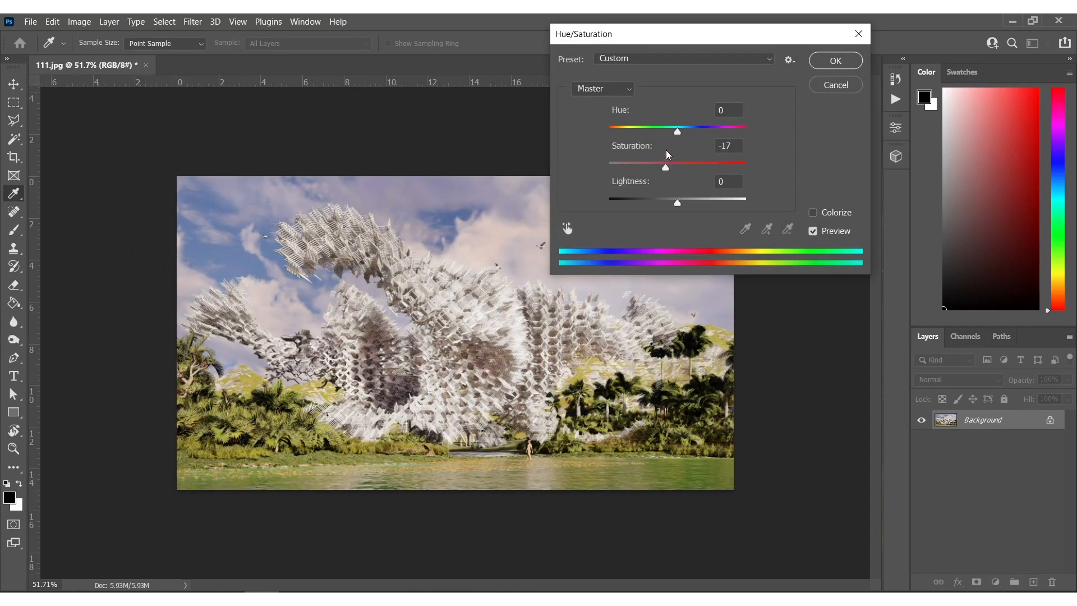
{"action": "left_click", "coordinate": [823, 63]}
{"action": "scroll", "coordinate": [430, 354], "scroll_direction": "up", "scroll_amount": 2, "text": "alt"}
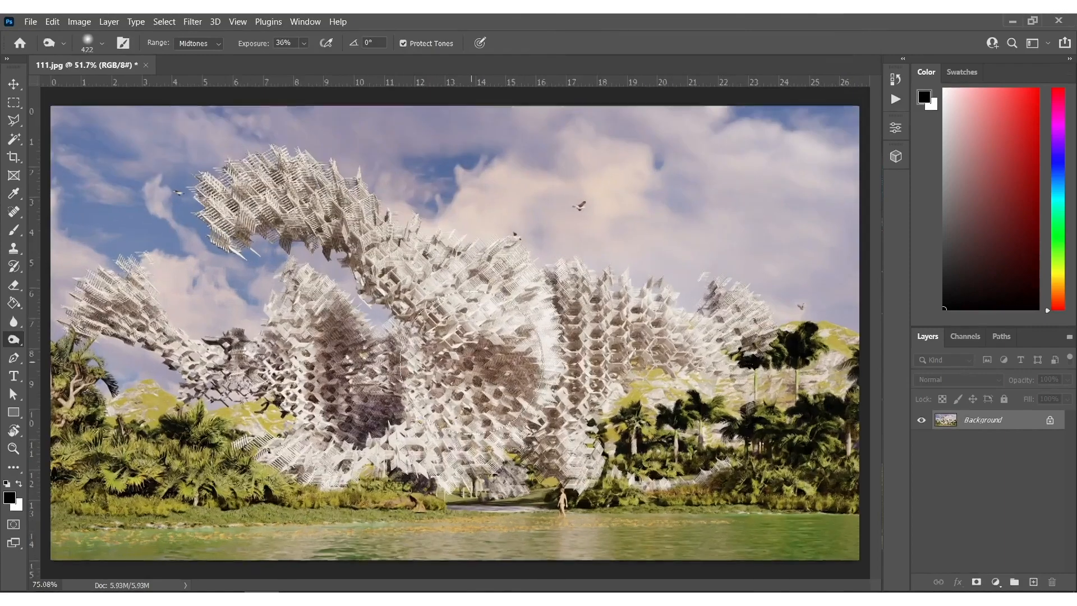
- Apply a Brightness/Contrast adjustment to the image with Contrast set to 30
{"action": "scroll", "coordinate": [430, 353], "scroll_direction": "down", "scroll_amount": 1, "text": "alt"}
{"action": "left_click", "coordinate": [79, 22]}
{"action": "mouse_move", "coordinate": [101, 54]}
{"action": "left_click", "coordinate": [258, 53]}
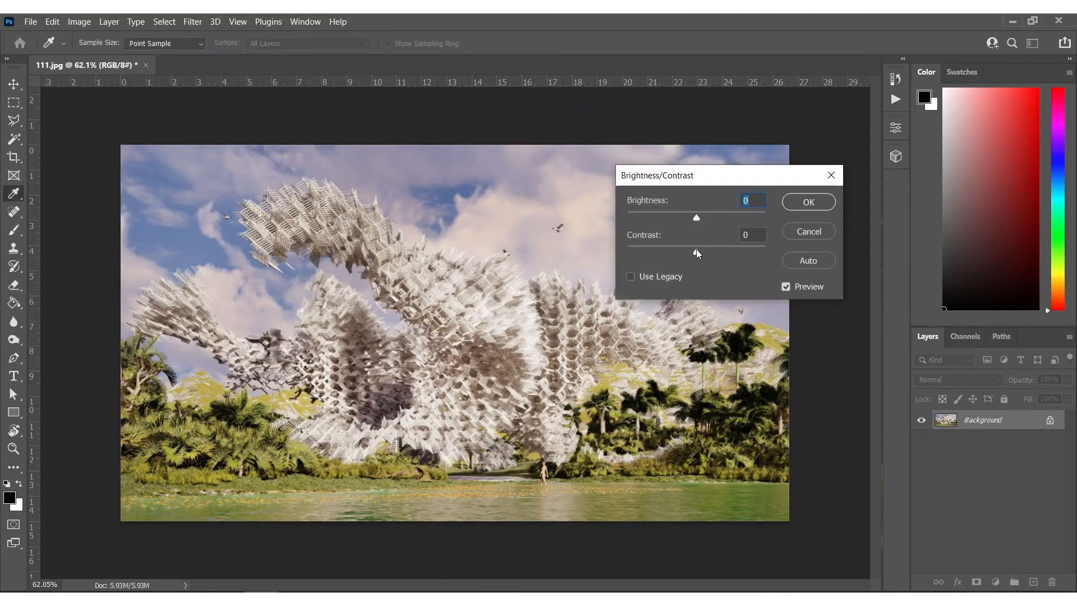
{"action": "left_click_drag", "start_coordinate": [697, 253], "coordinate": [711, 254]}
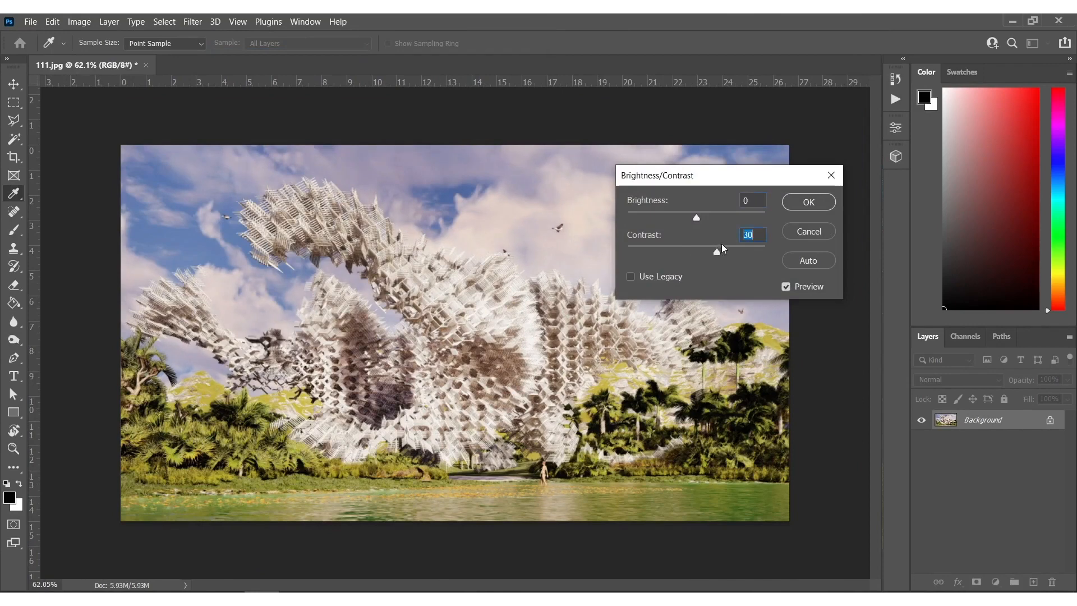
{"action": "left_click", "coordinate": [808, 202]}
{"action": "key", "text": "o"}
{"action": "scroll", "coordinate": [599, 330], "scroll_direction": "down", "scroll_amount": 2, "text": "alt"}
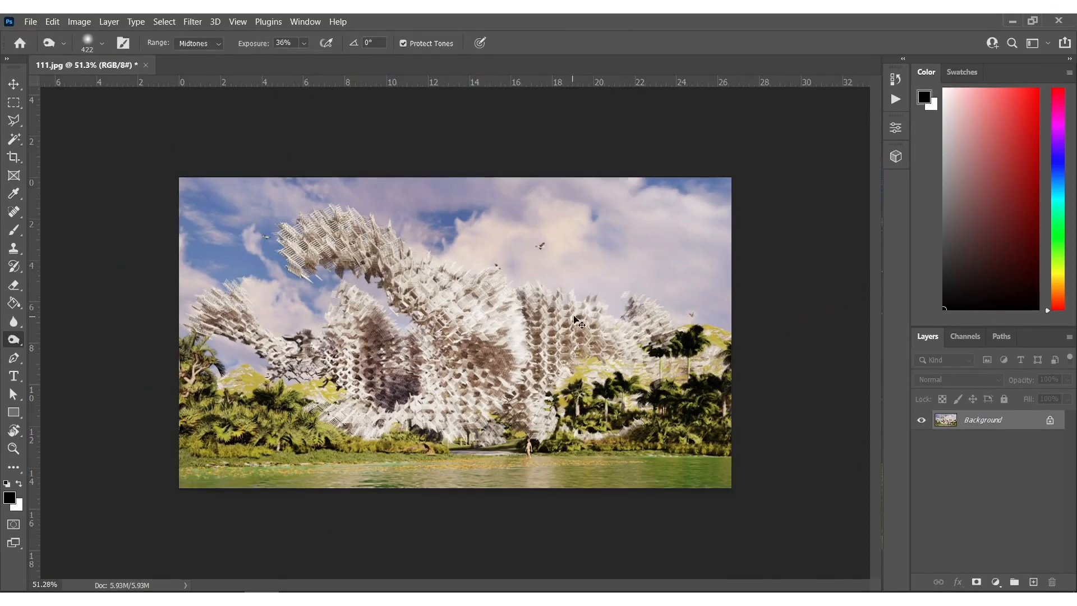
- Paint a soft black vignette around the image edges on a new layer with a brush of about 654, and lower the layer's opacity to 85%
{"action": "key", "text": "ctrl+shift+n"}
{"action": "key", "text": "Return"}
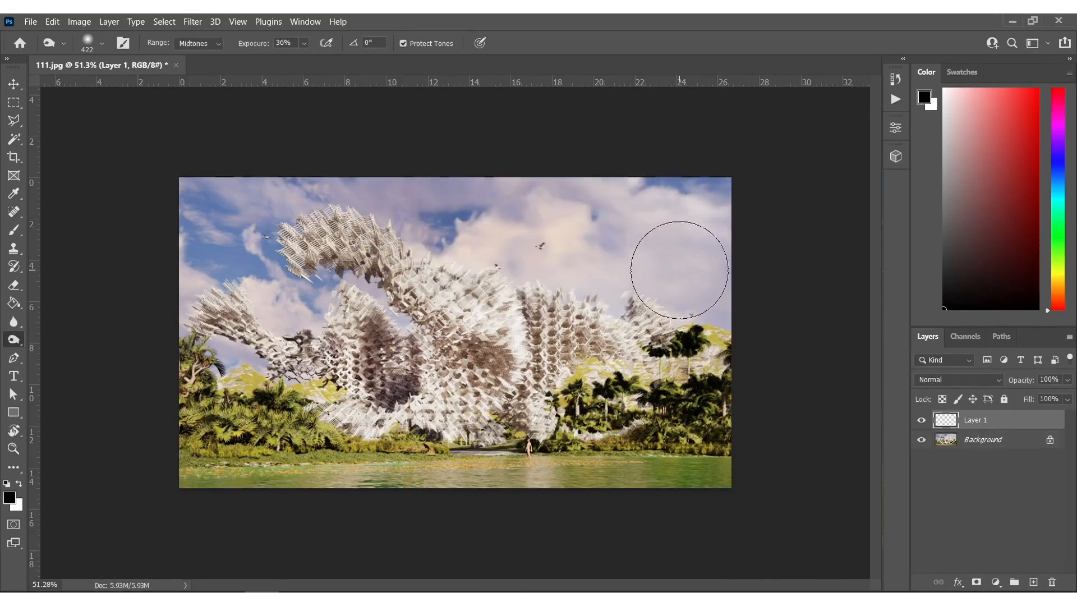
{"action": "key", "text": "b"}
{"action": "scroll", "coordinate": [449, 359], "scroll_direction": "down", "scroll_amount": 2, "text": "alt"}
{"action": "right_click_drag", "start_coordinate": [383, 384], "coordinate": [385, 384], "text": "alt"}
{"action": "mouse_move", "coordinate": [217, 507]}
{"action": "left_mouse_down"}
{"action": "mouse_move", "coordinate": [373, 518]}
{"action": "mouse_move", "coordinate": [750, 493]}
{"action": "mouse_move", "coordinate": [784, 180]}
{"action": "mouse_move", "coordinate": [594, 157]}
{"action": "mouse_move", "coordinate": [250, 150]}
{"action": "mouse_move", "coordinate": [385, 183]}
{"action": "left_mouse_up"}
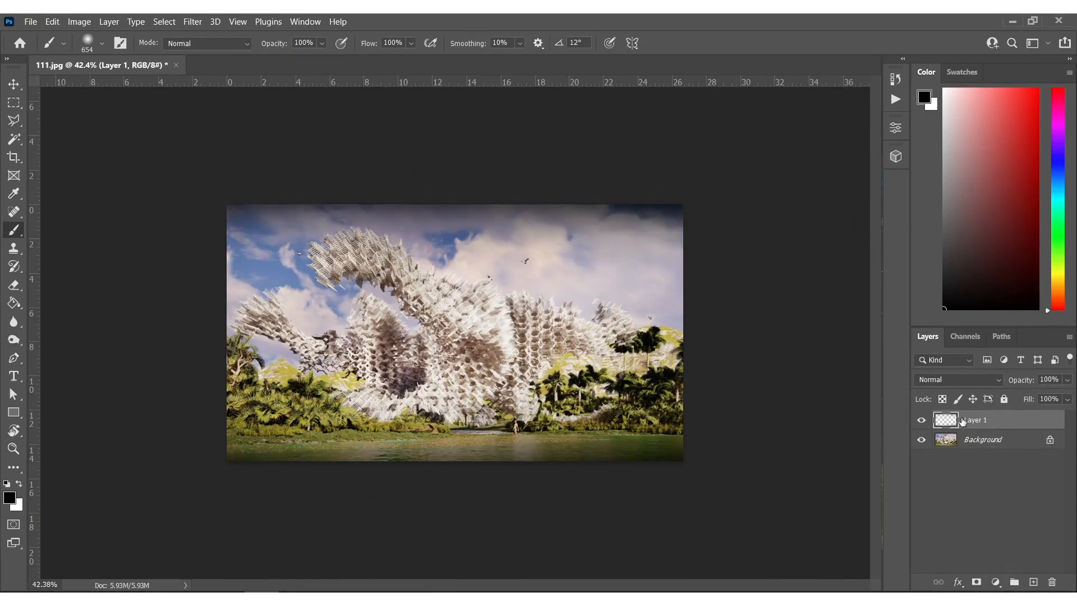
{"action": "left_click", "coordinate": [1013, 383]}
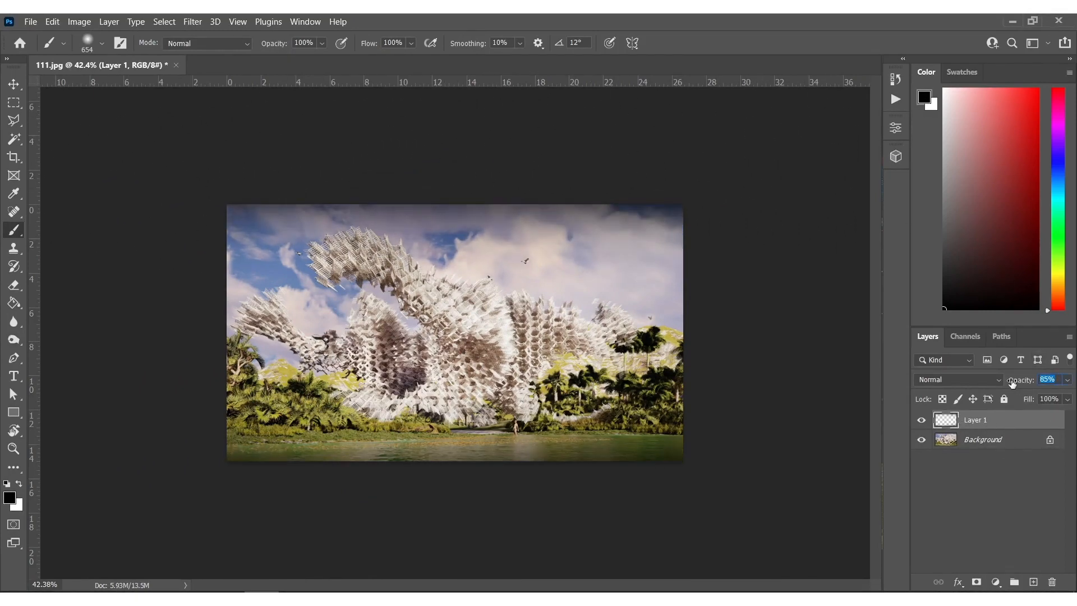